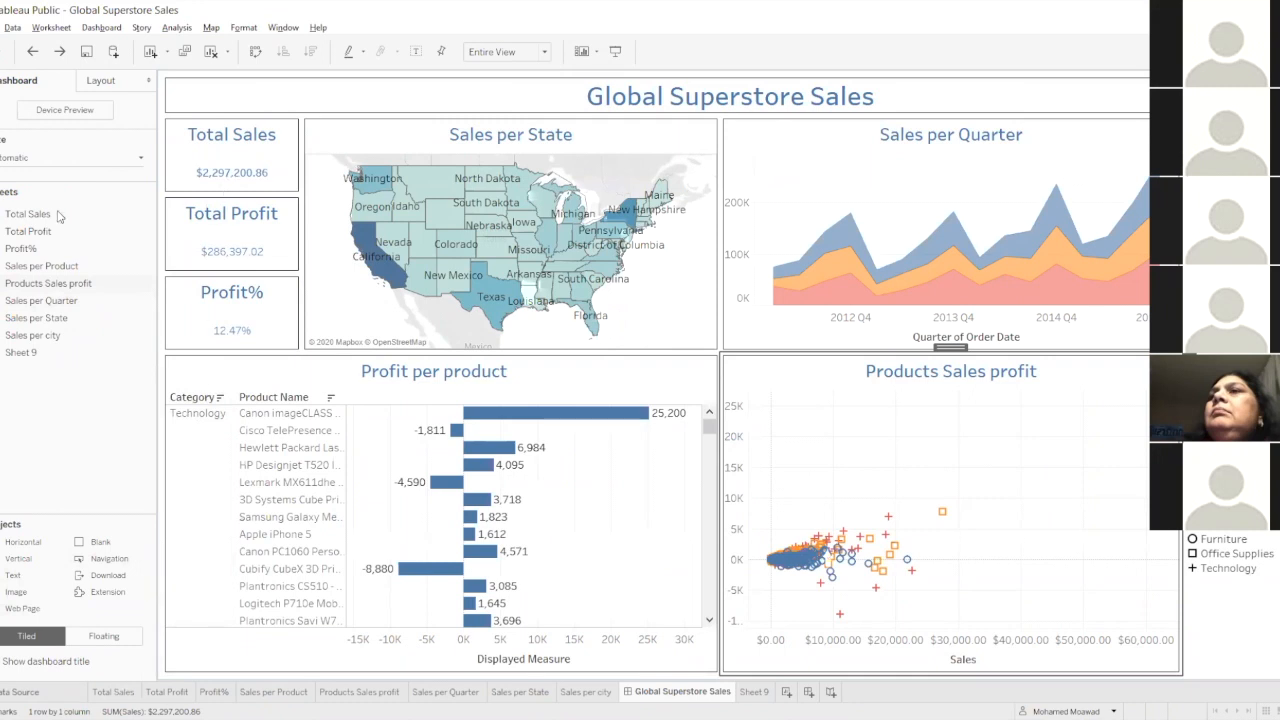
Review the data source, the worksheets from Total Sales to Sales per city, the Global Superstore Sales dashboard and Sheet 9.
click(30, 690)
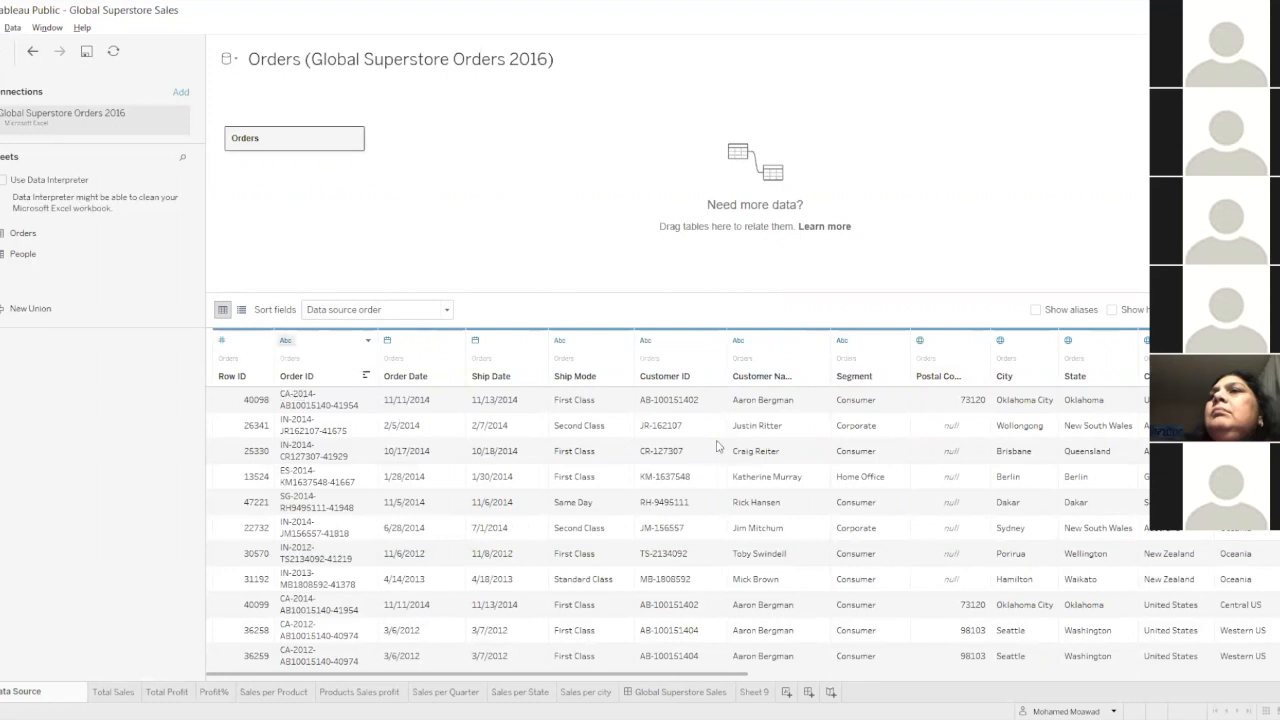
click(113, 692)
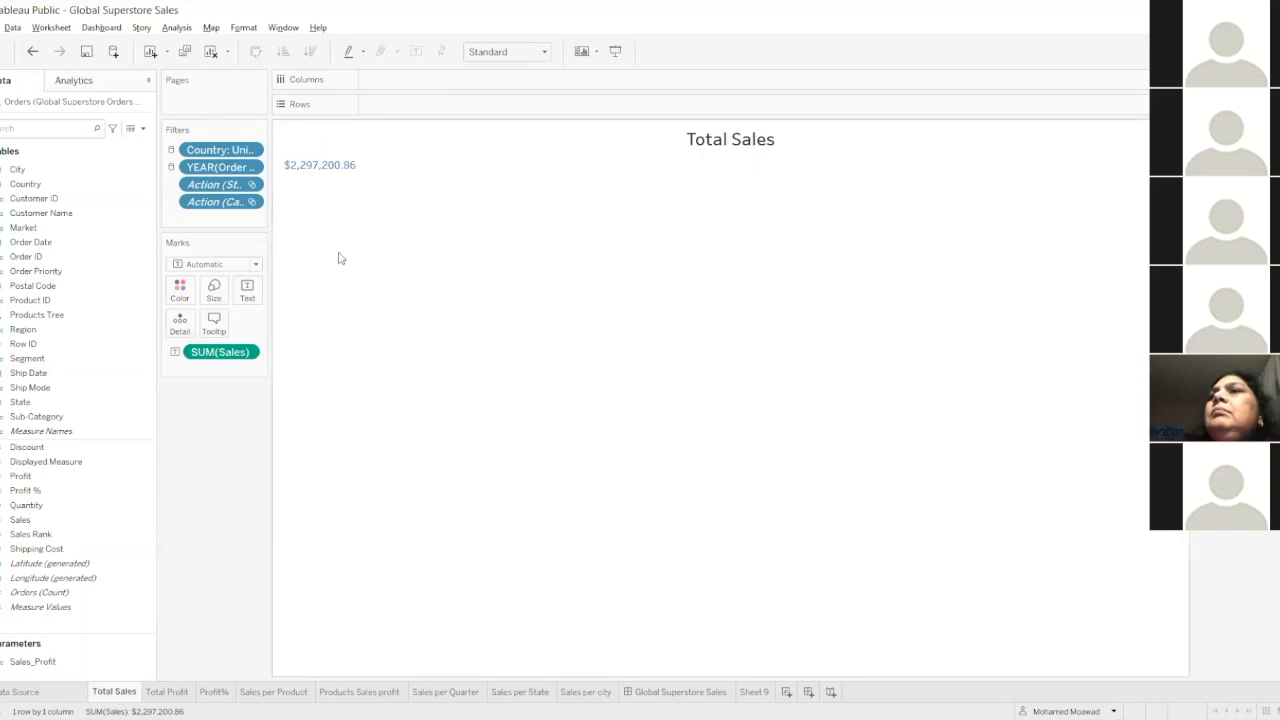
click(182, 691)
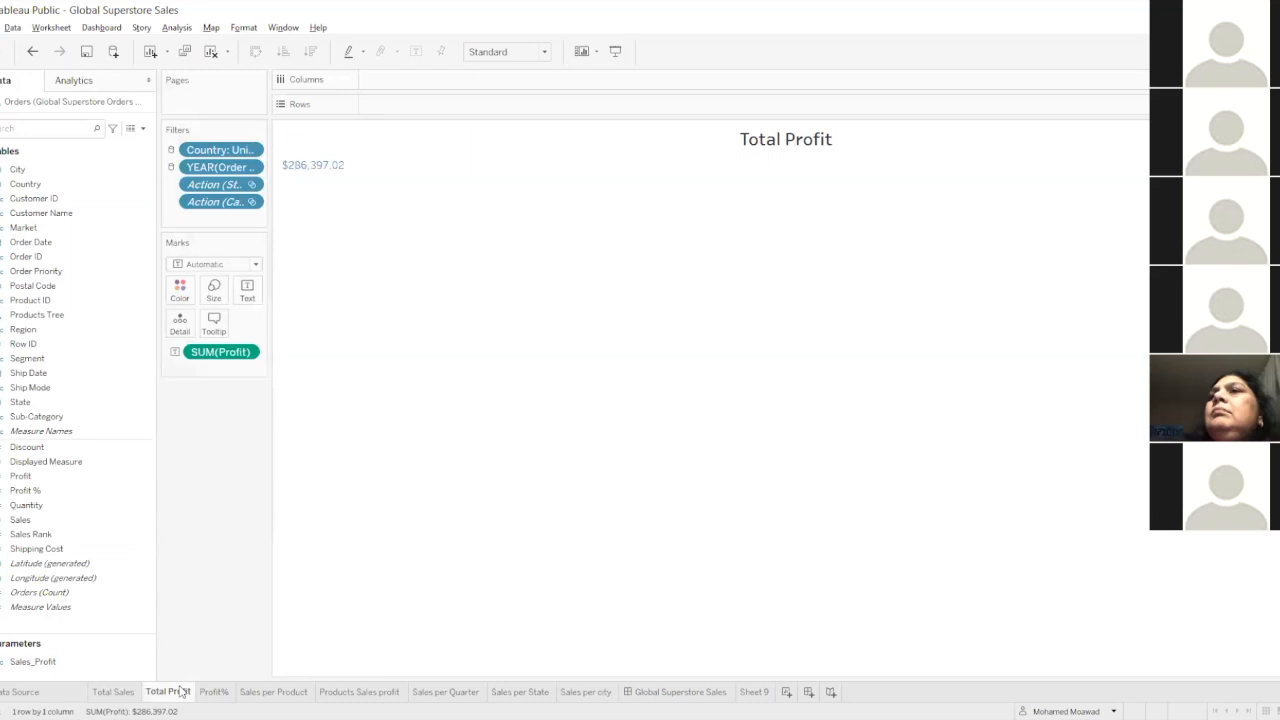
click(215, 693)
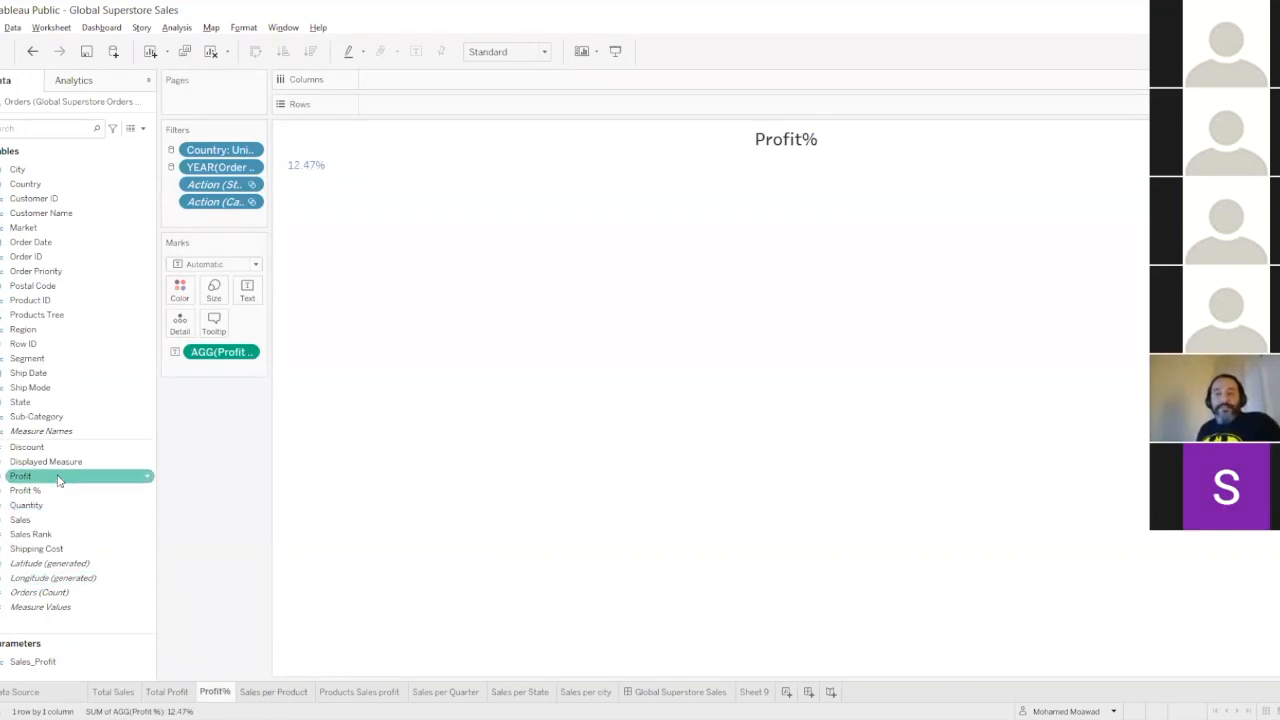
click(300, 698)
click(350, 700)
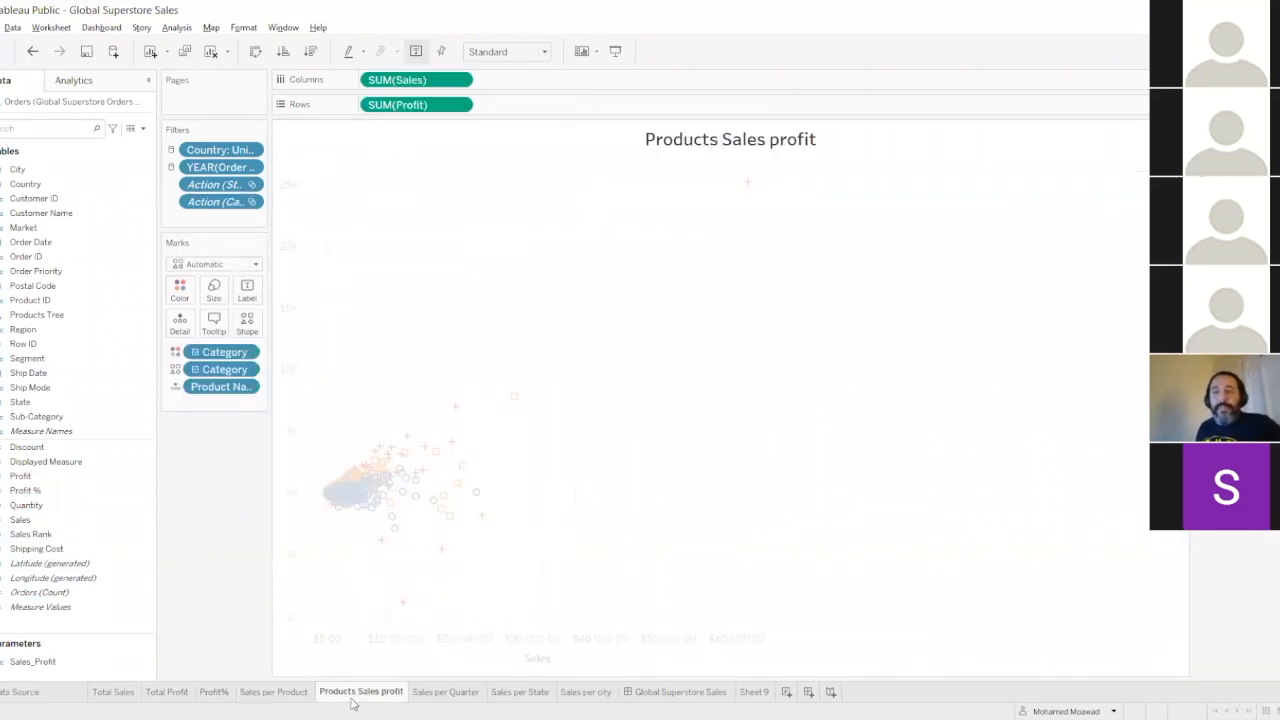
click(450, 692)
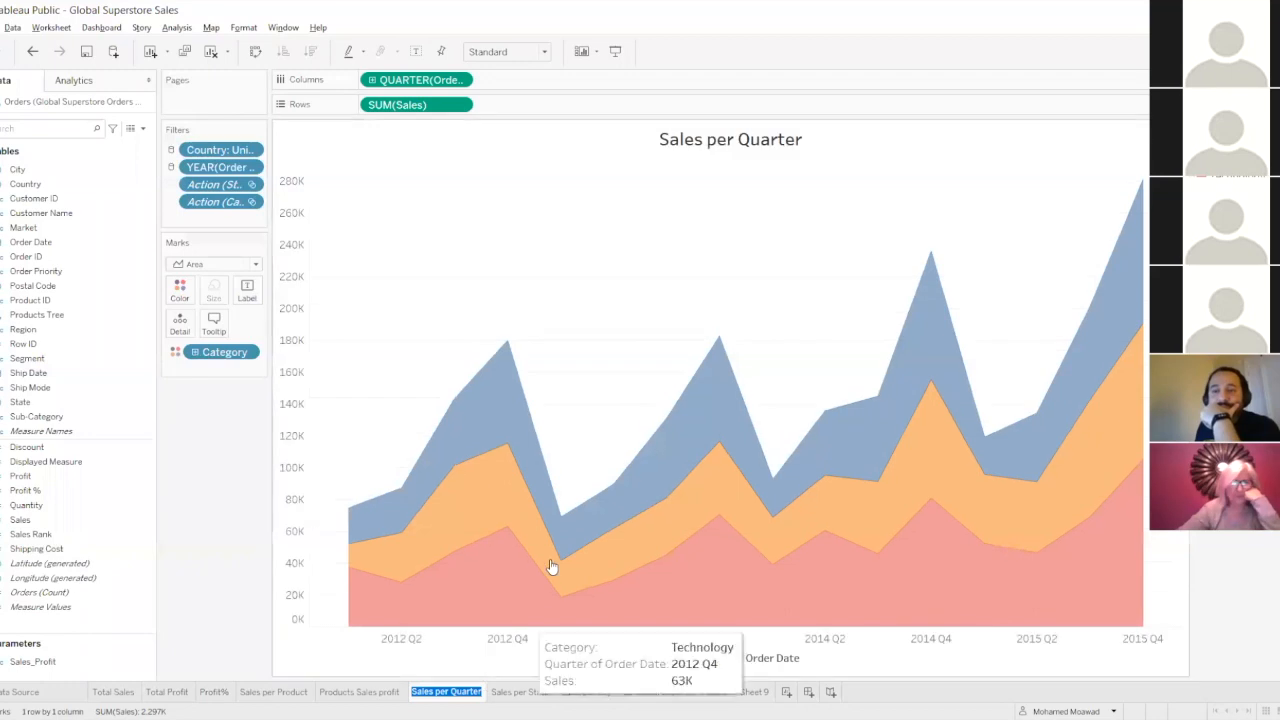
click(522, 693)
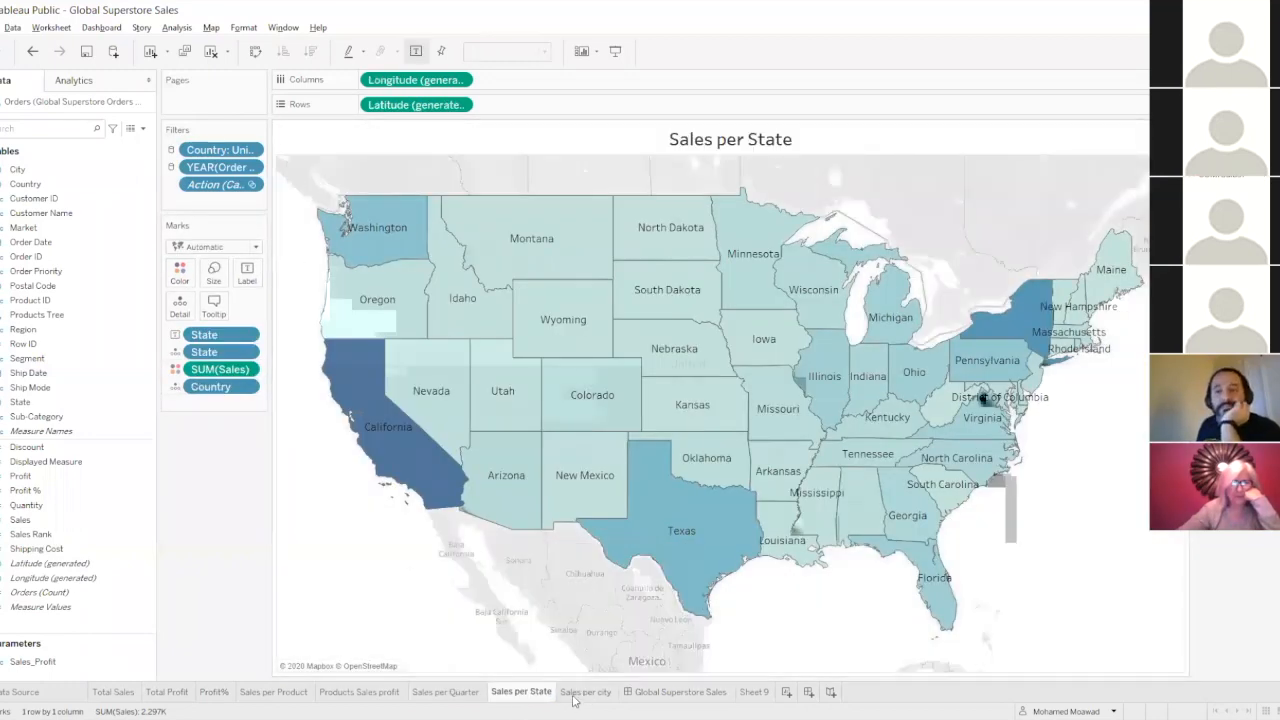
click(580, 692)
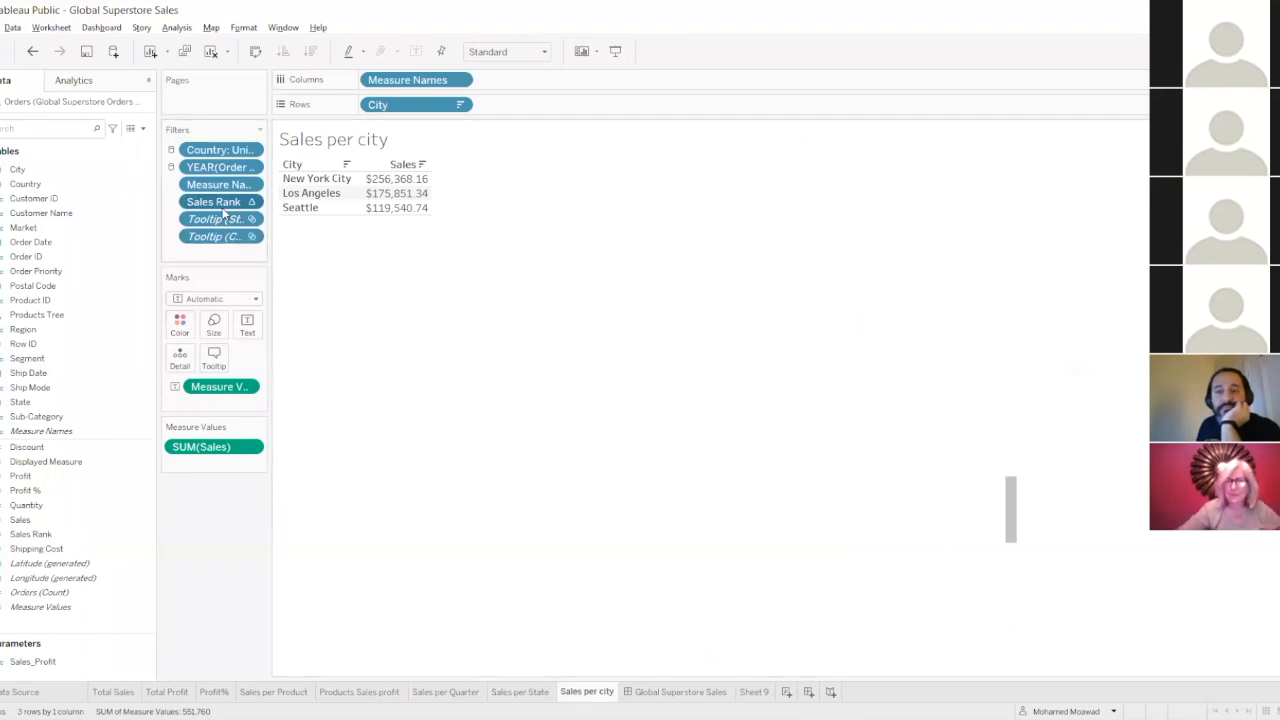
click(645, 691)
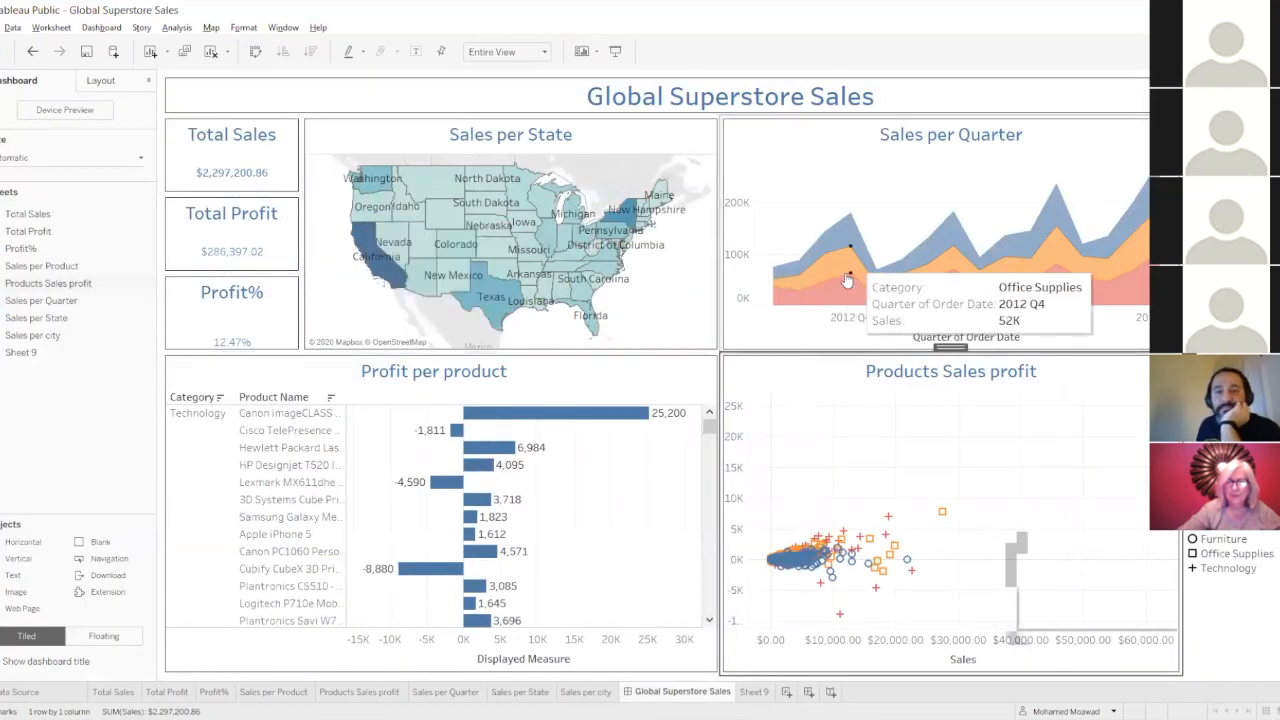
click(416, 101)
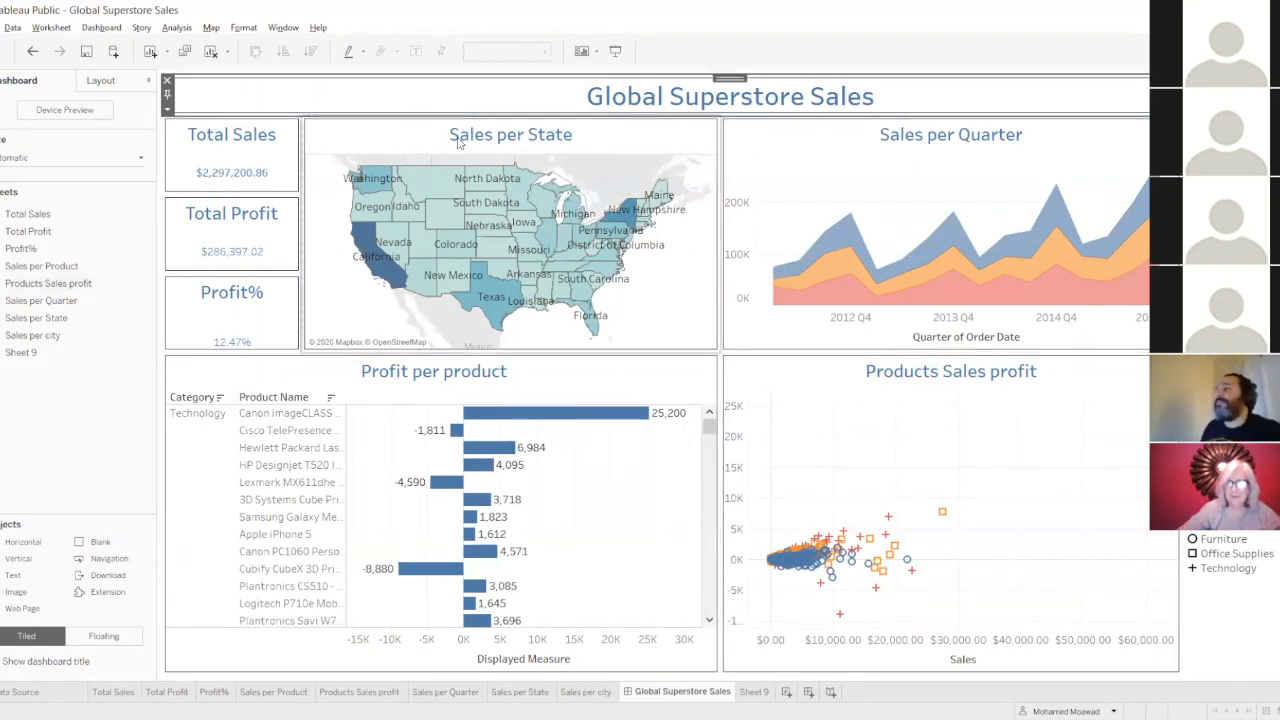
click(754, 693)
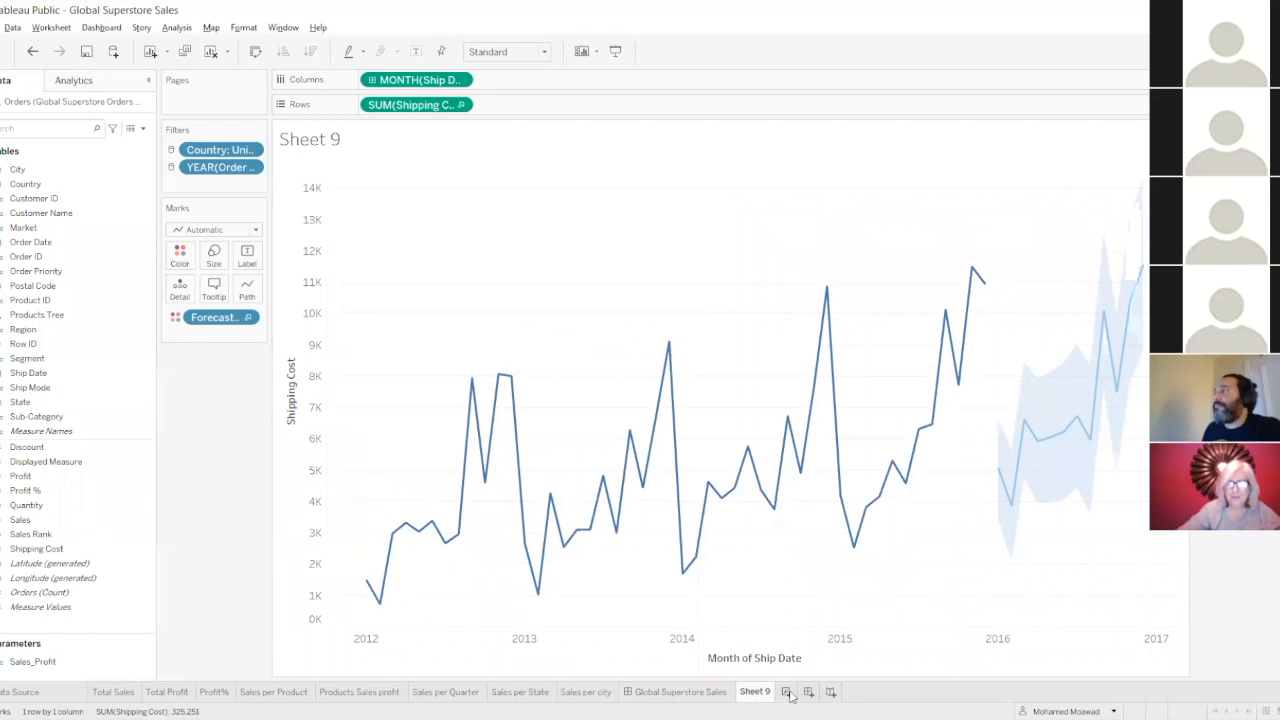
Add a new blank worksheet to the workbook and look over its available data fields and analytics options.
click(786, 692)
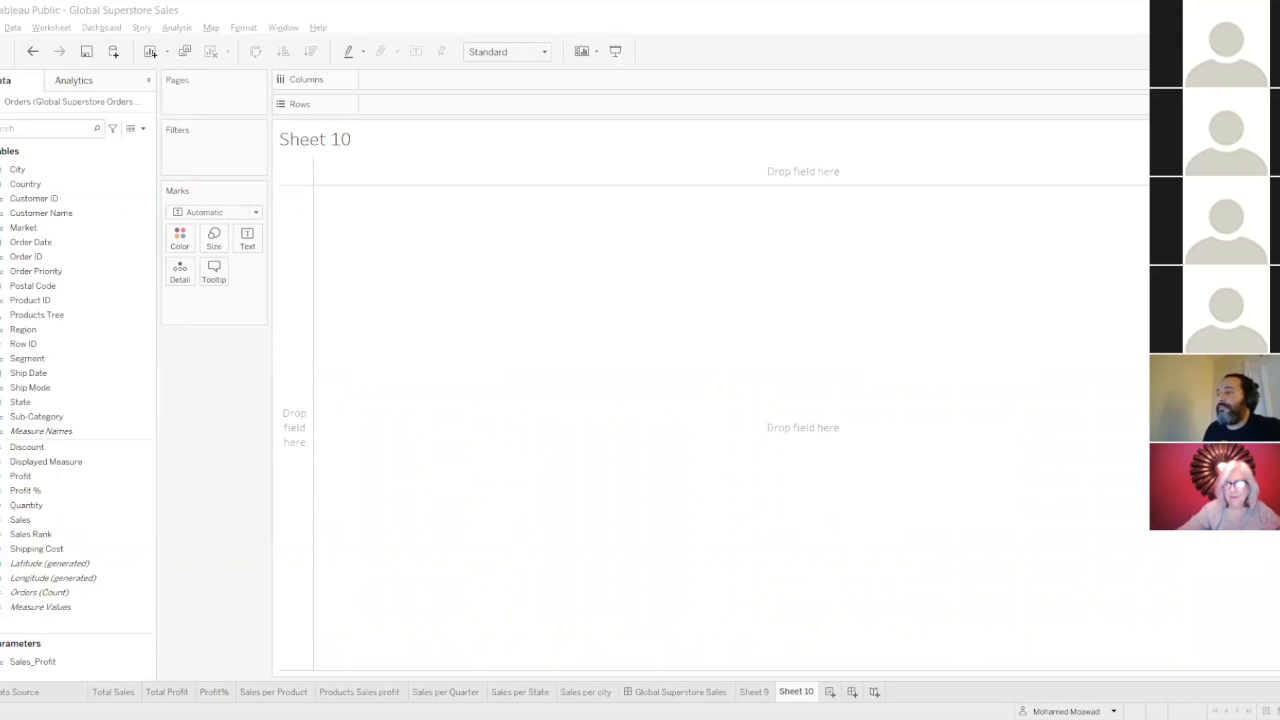
click(65, 358)
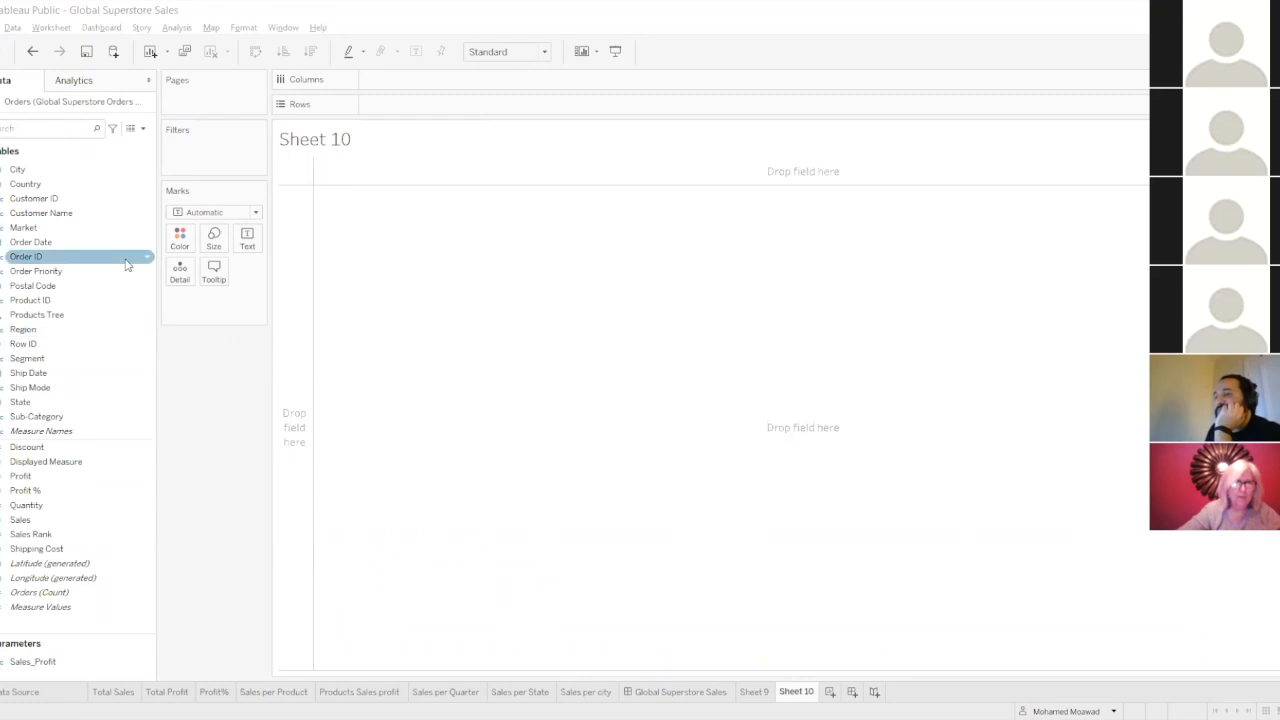
click(65, 83)
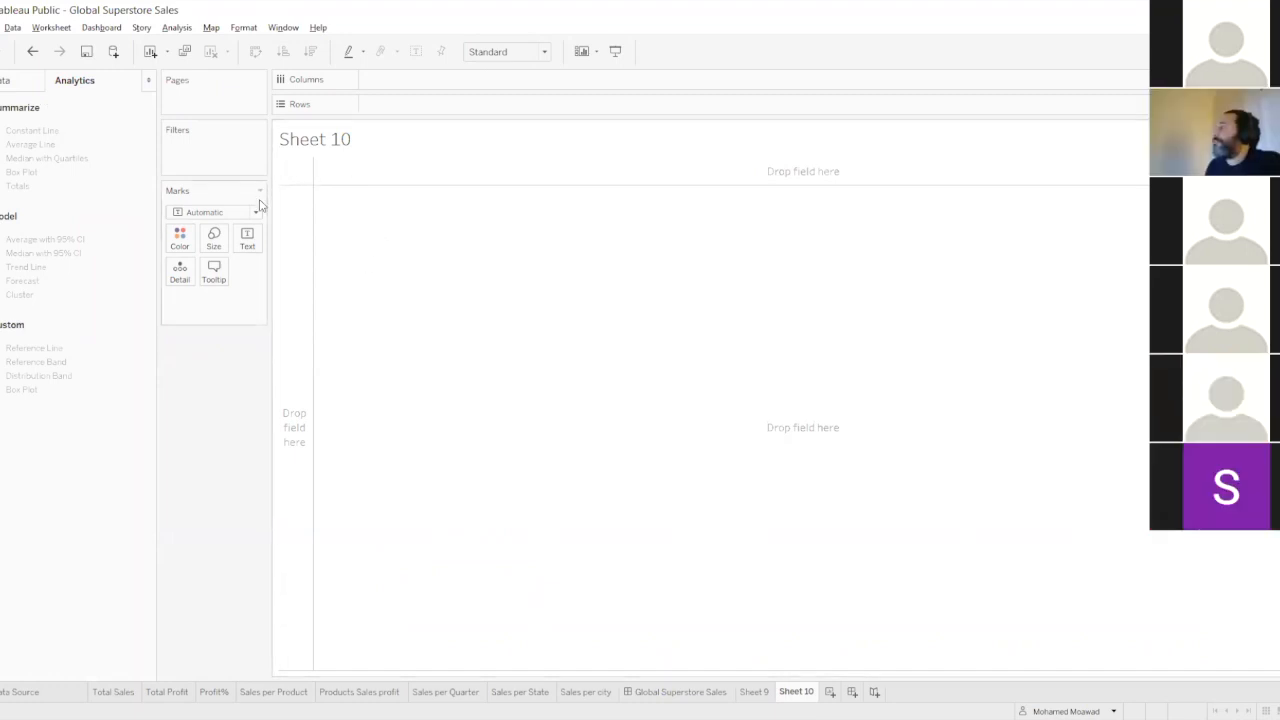
click(20, 80)
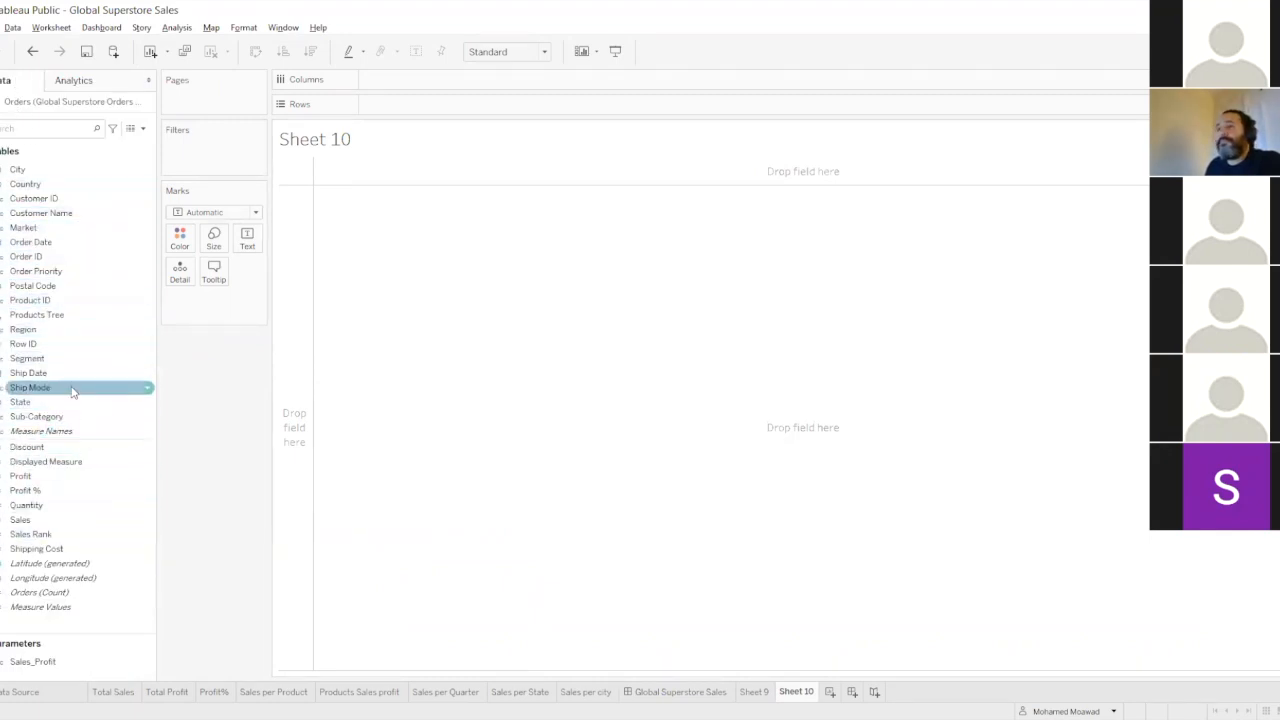
Add Ship Date by year to the columns and the sum of Shipping Cost to the new worksheet's view.
click(16, 376)
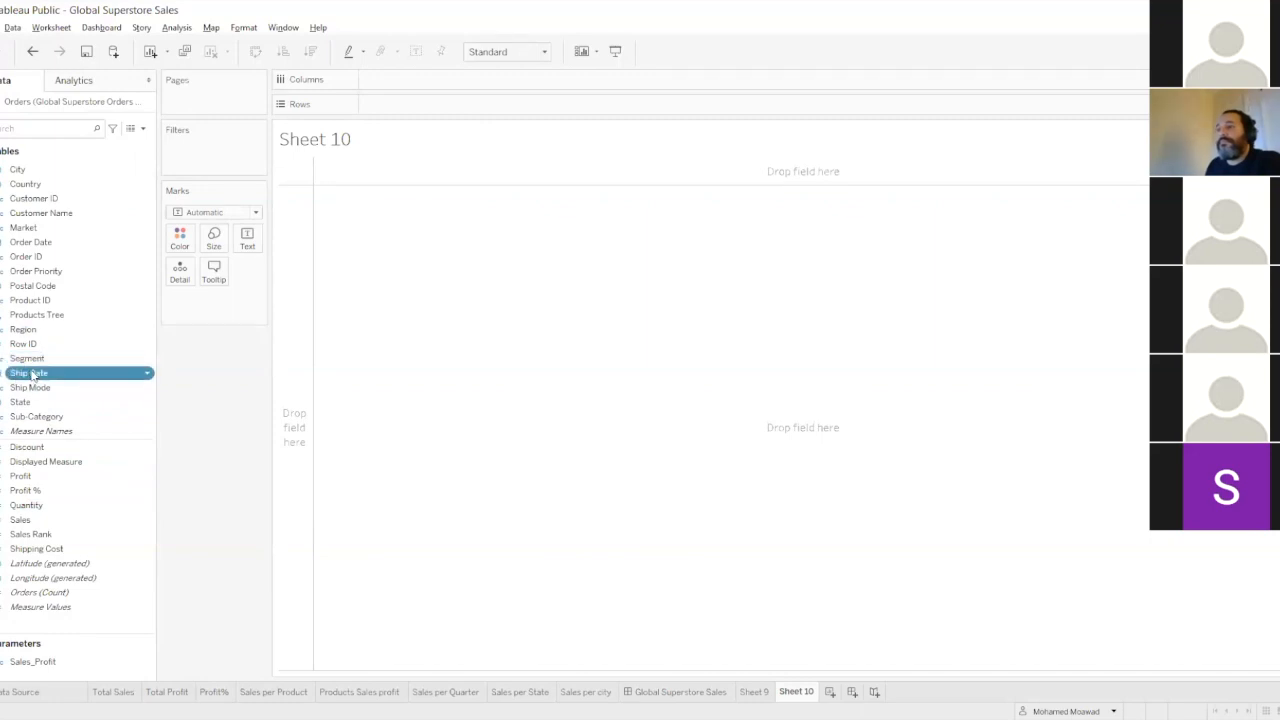
double_click(30, 374)
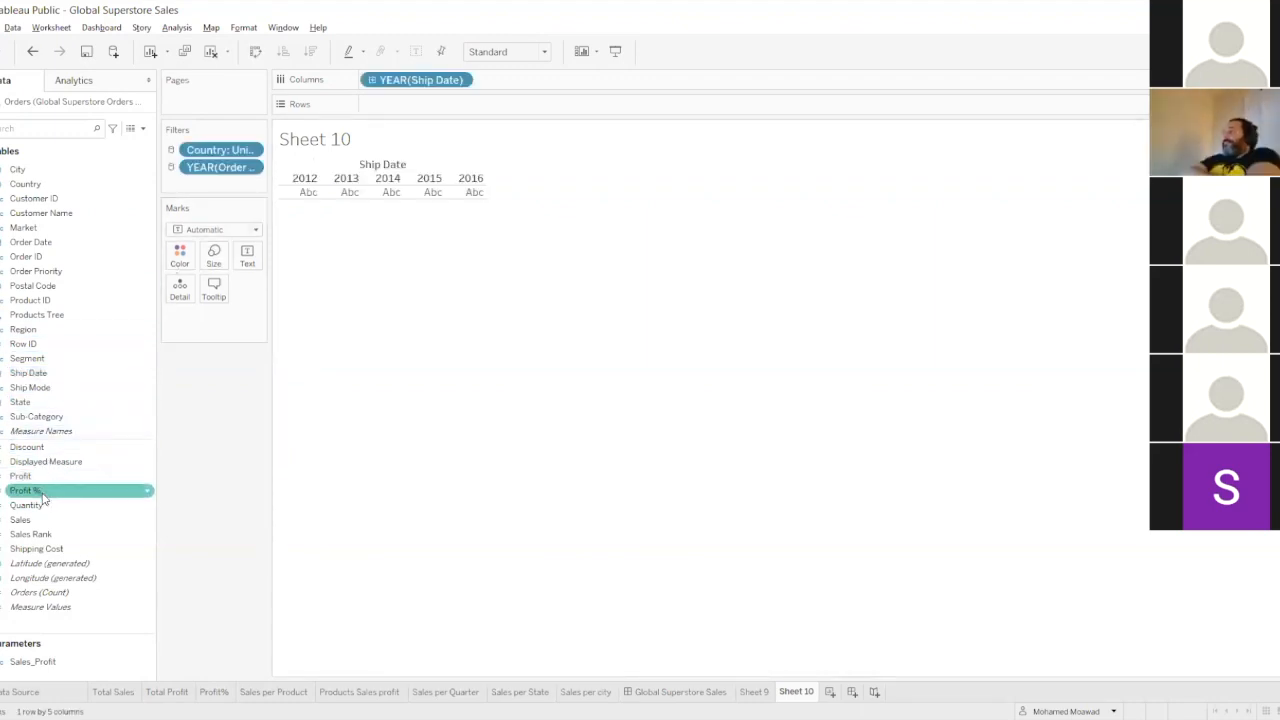
double_click(45, 548)
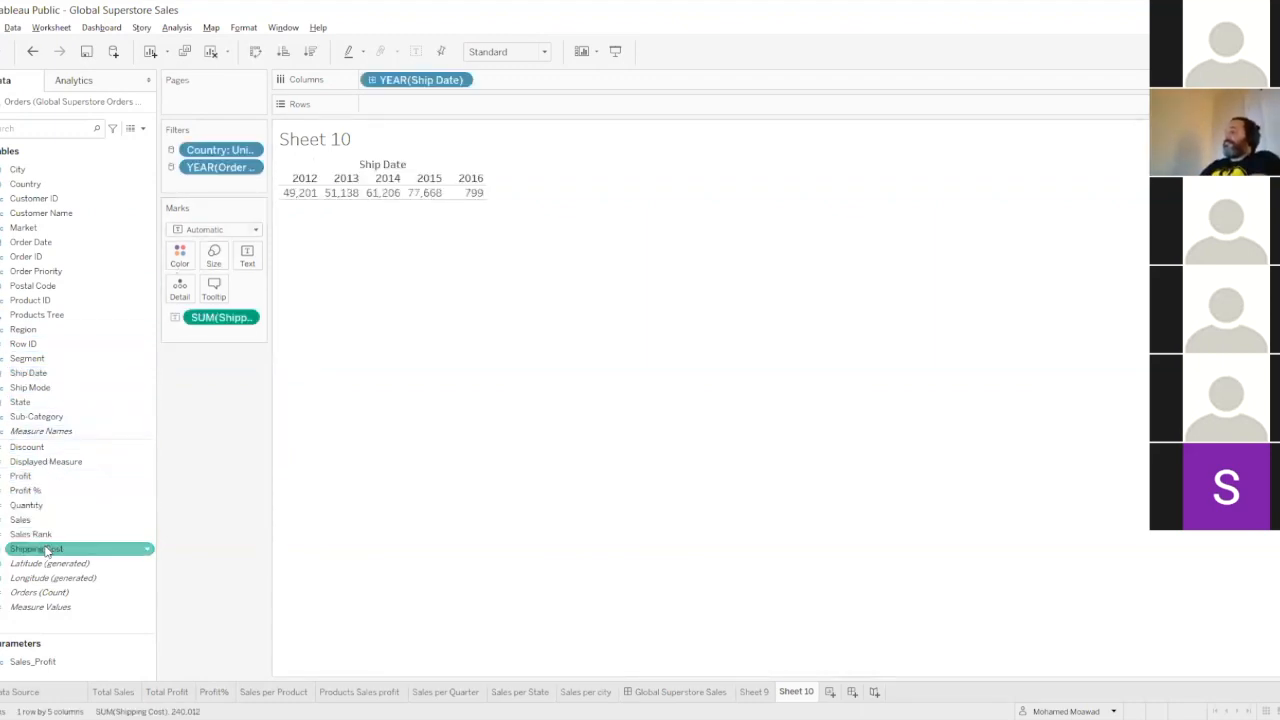
Change Ship Date to continuous quarters and show Shipping Cost as a line chart.
right_click(390, 86)
click(470, 382)
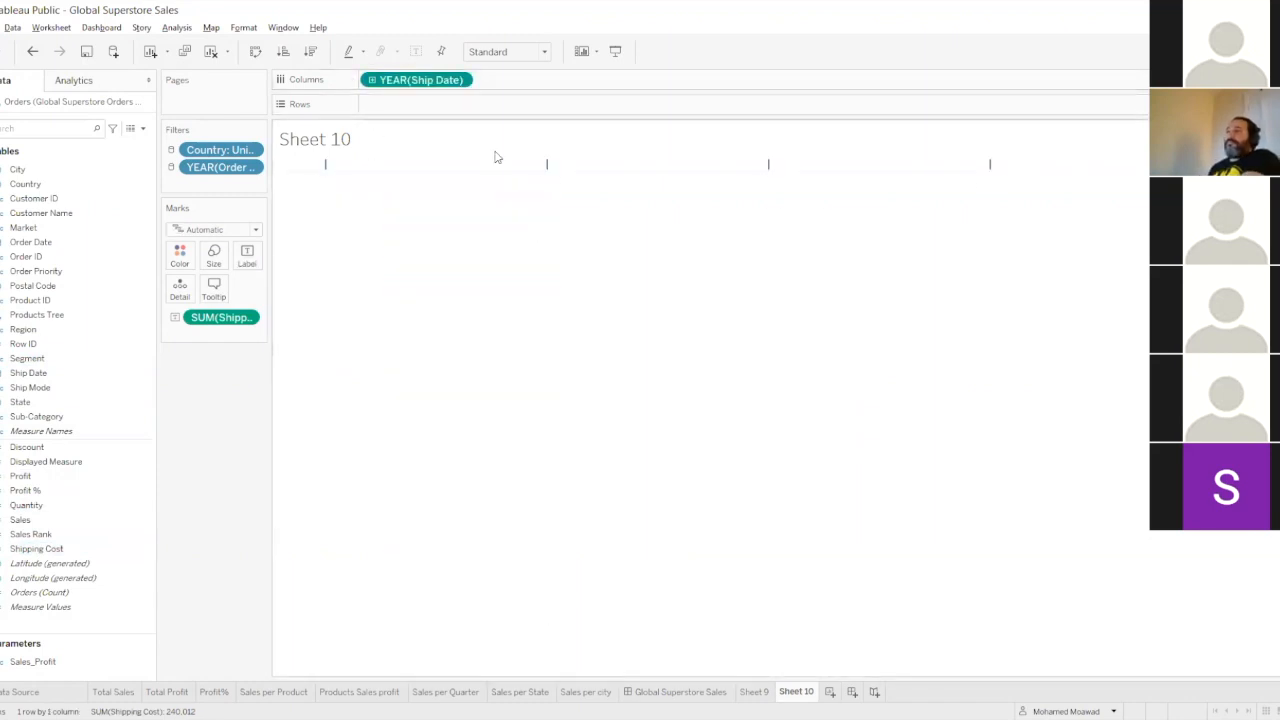
click(373, 82)
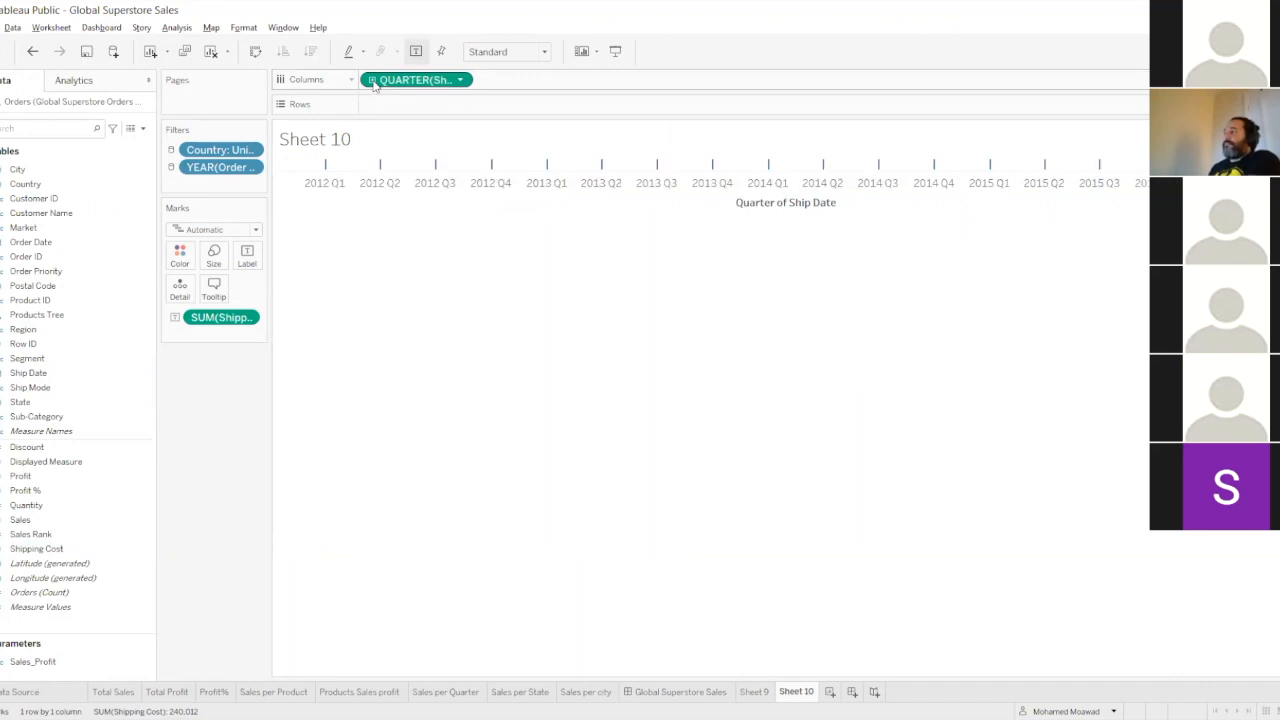
click(1250, 51)
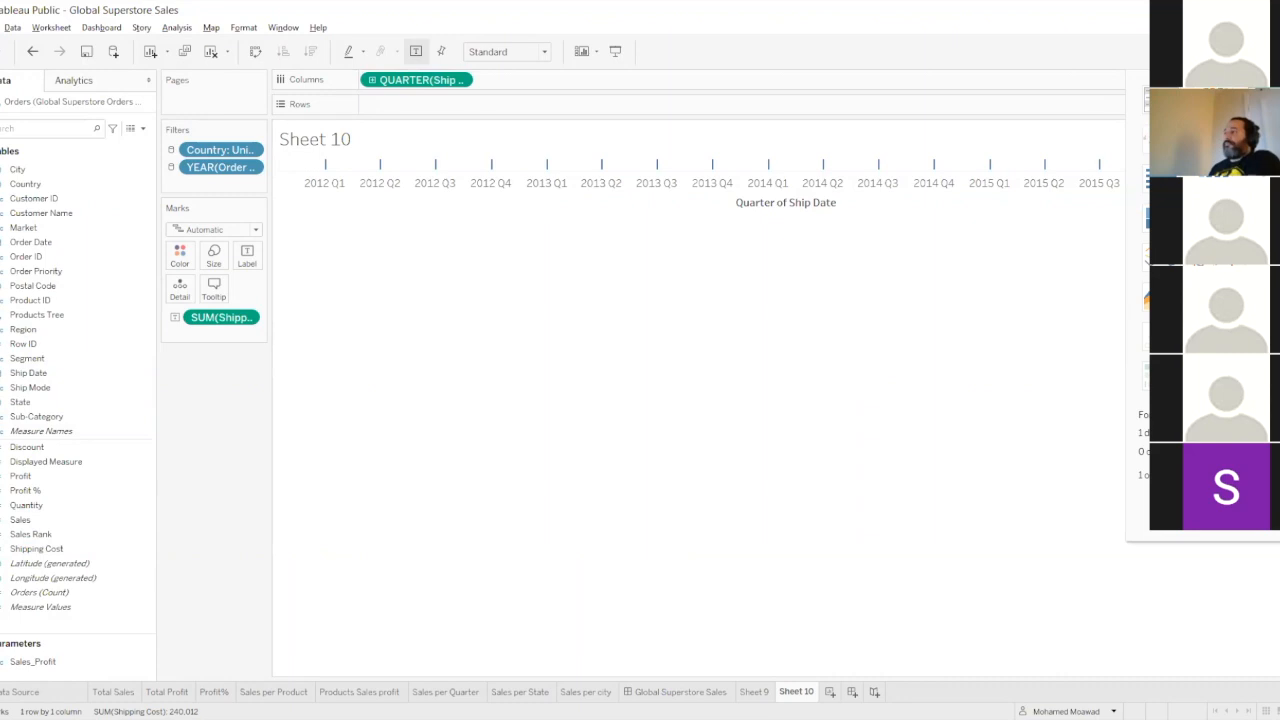
click(1165, 257)
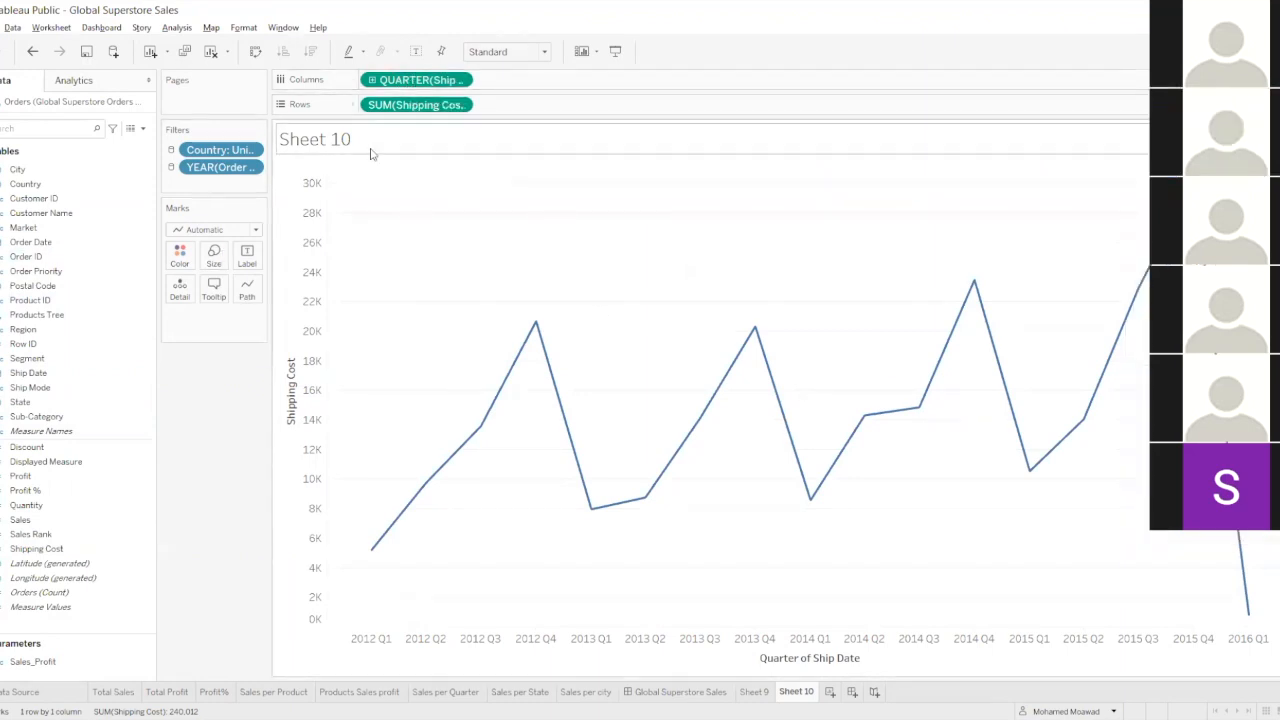
Add a Forecast model to the quarterly Shipping Cost line chart.
mouse_move(389, 544)
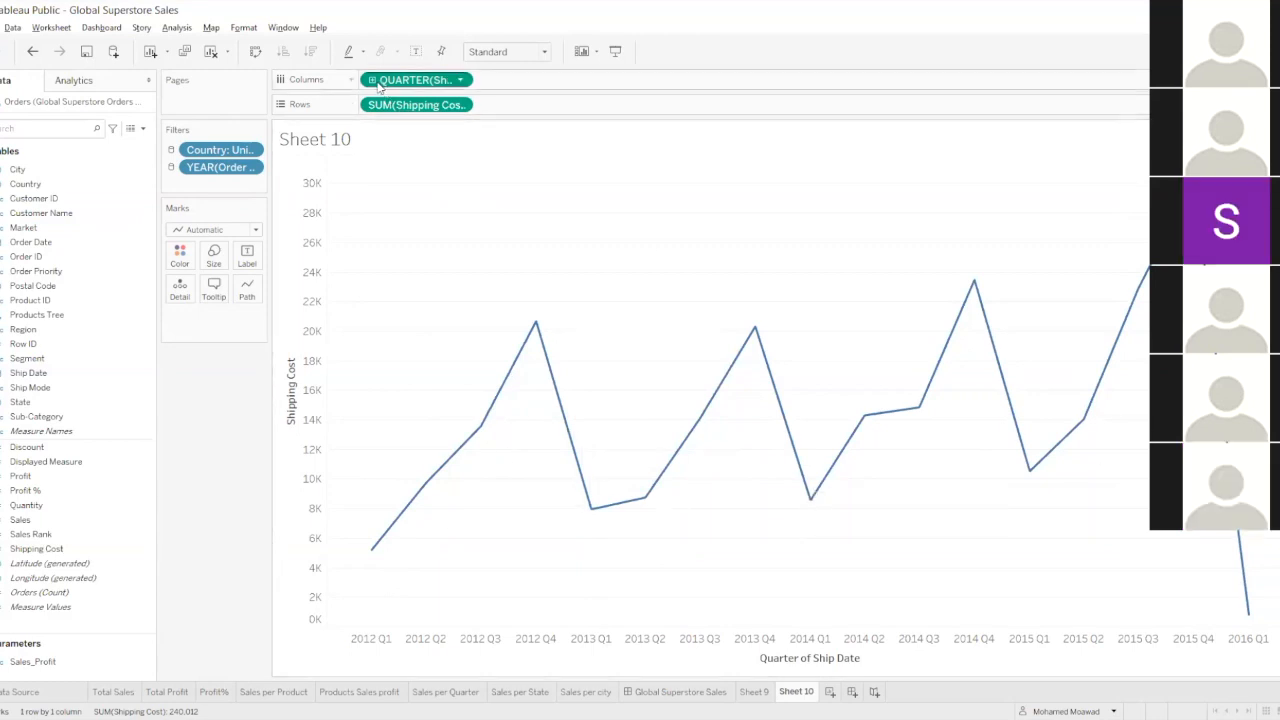
click(74, 81)
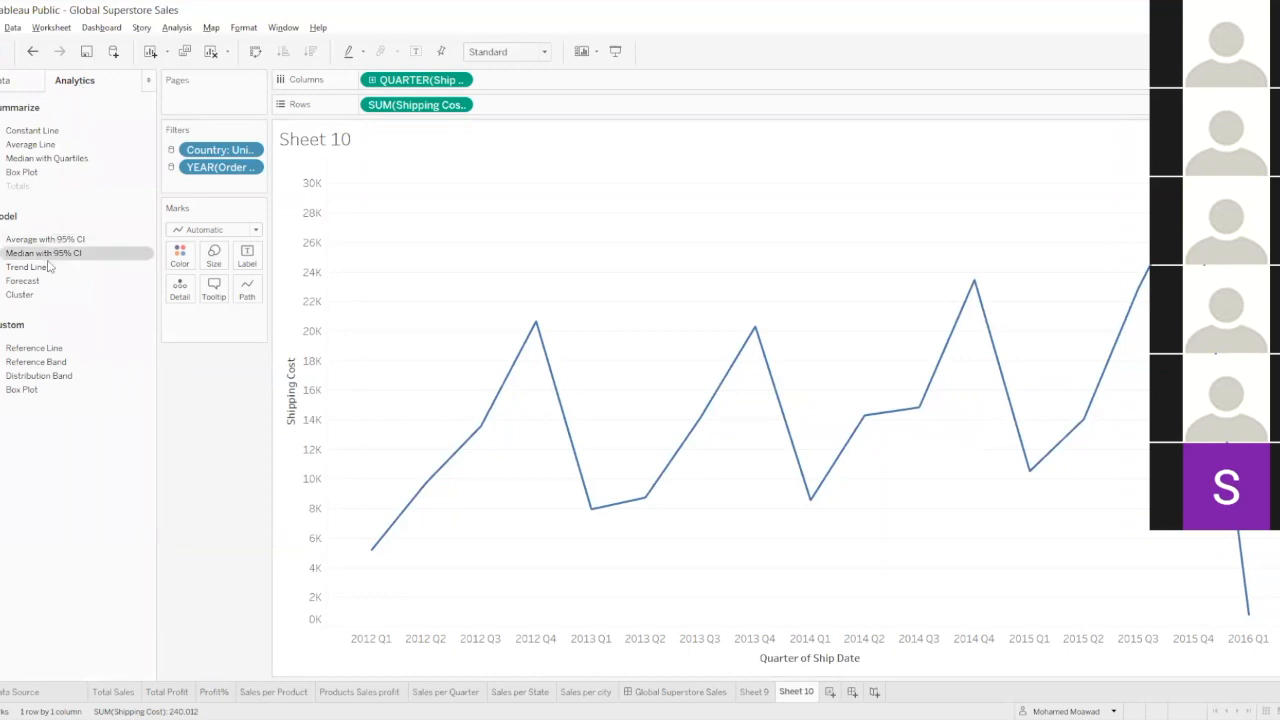
drag(40, 283, 436, 193)
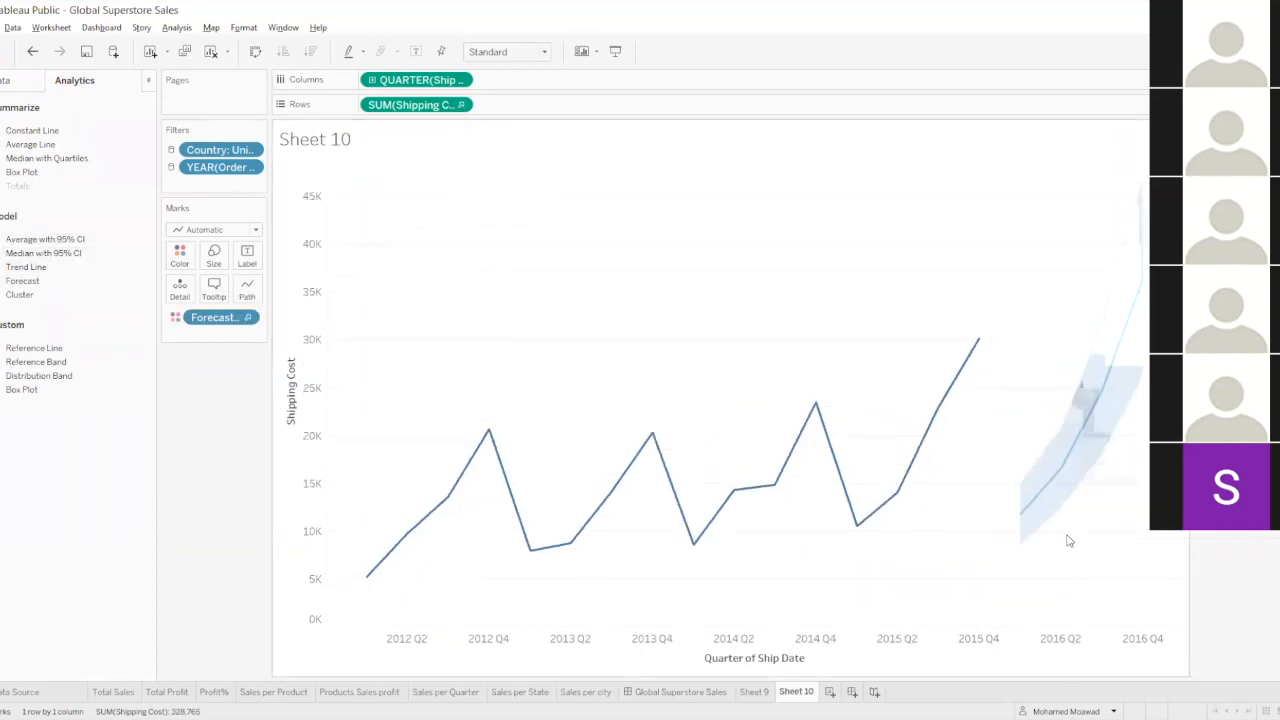
Open the Forecast Options for the Shipping Cost forecast and move the dialog slightly aside.
mouse_move(1018, 528)
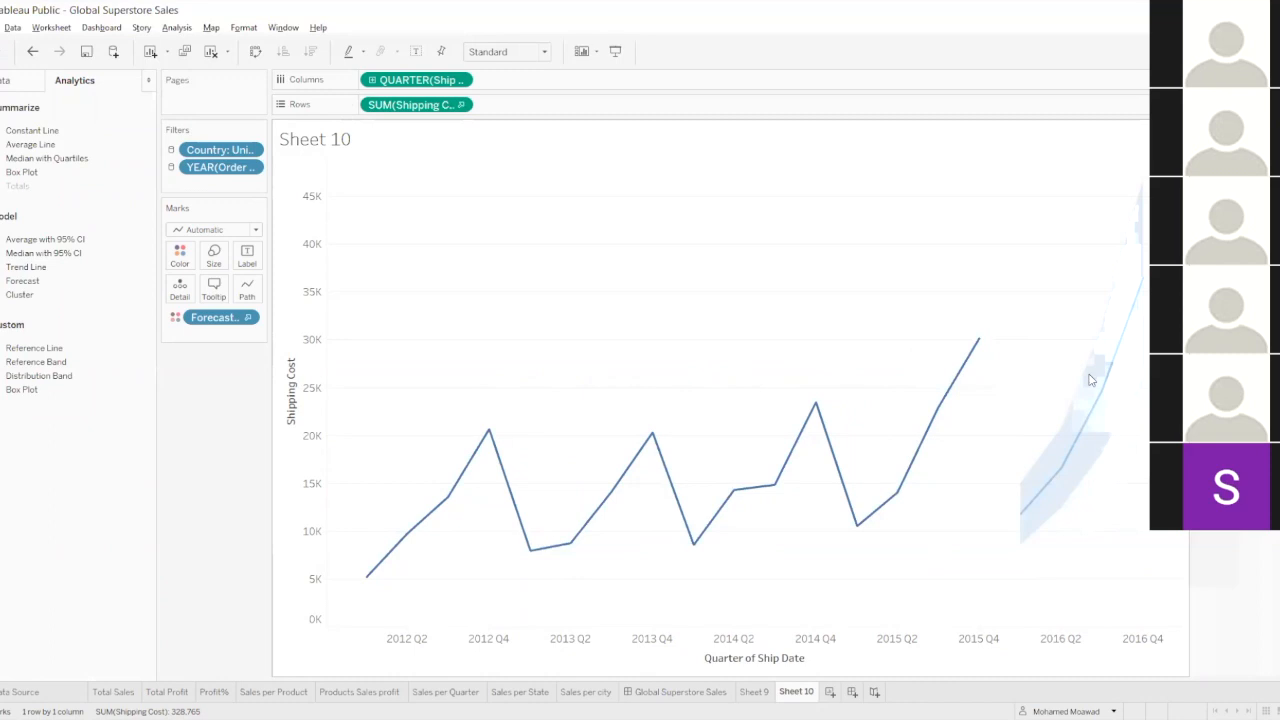
right_click(1091, 380)
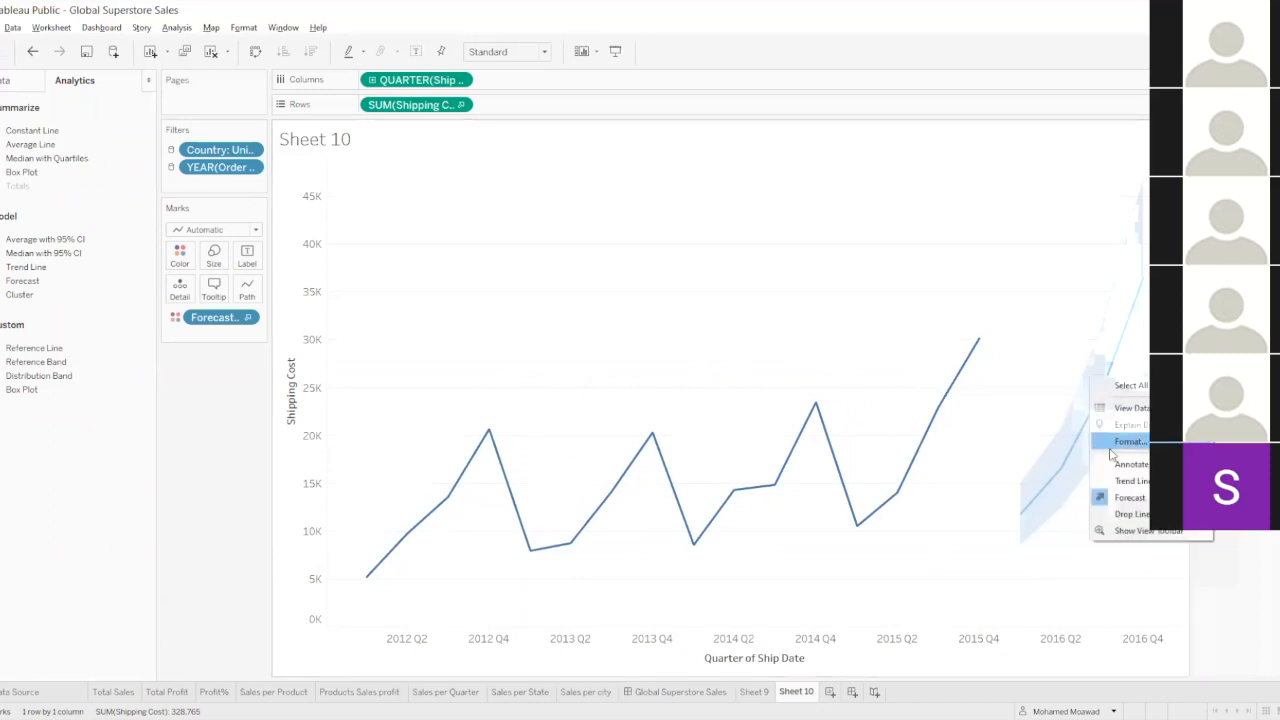
mouse_move(1131, 502)
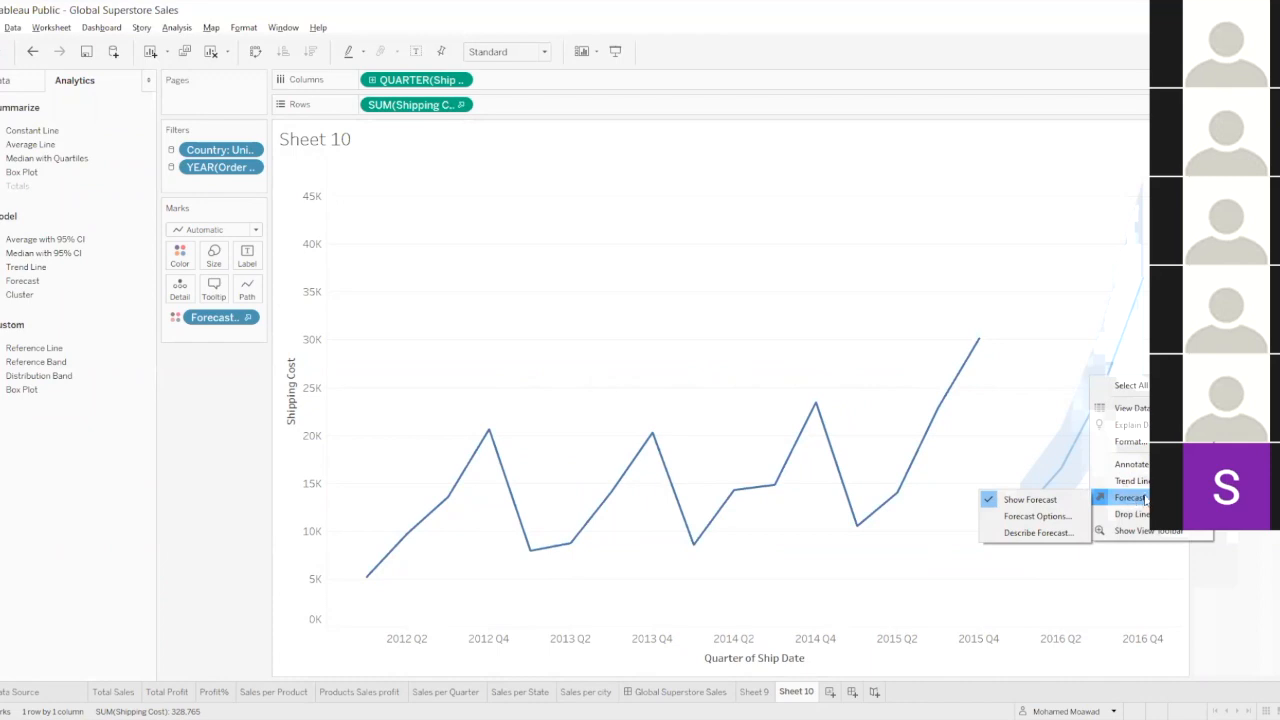
click(1040, 516)
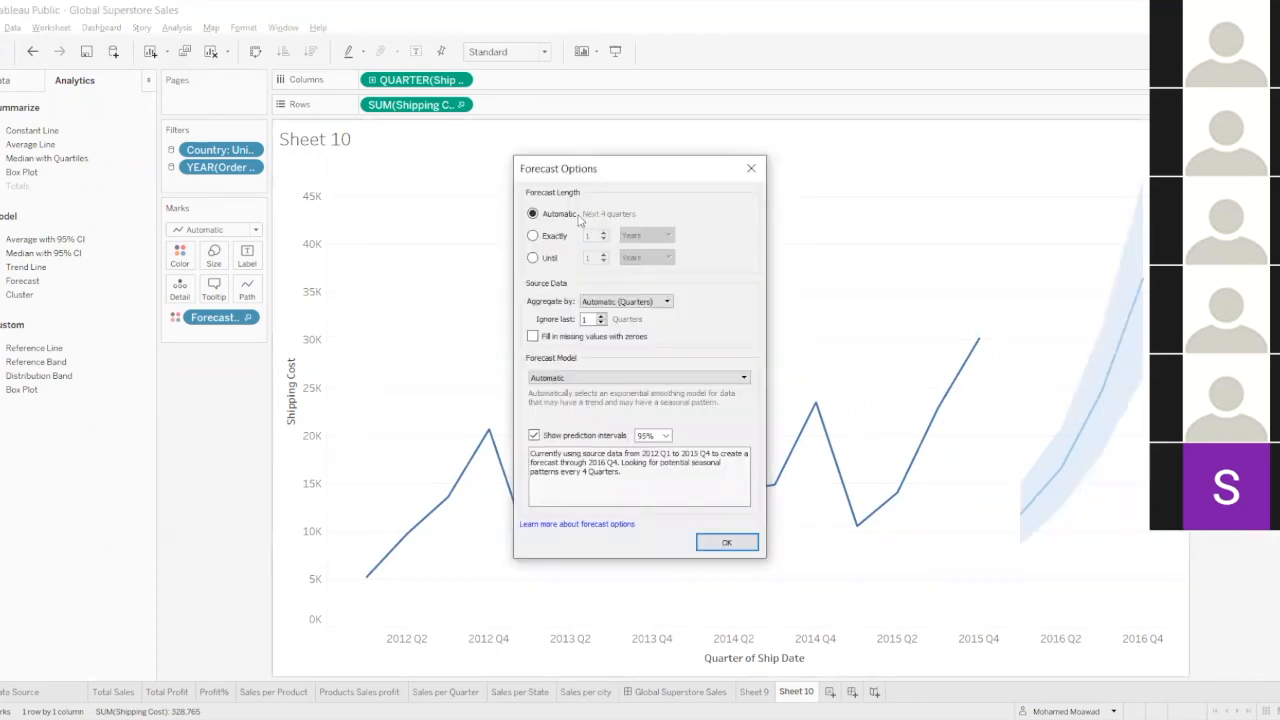
drag(578, 176, 550, 175)
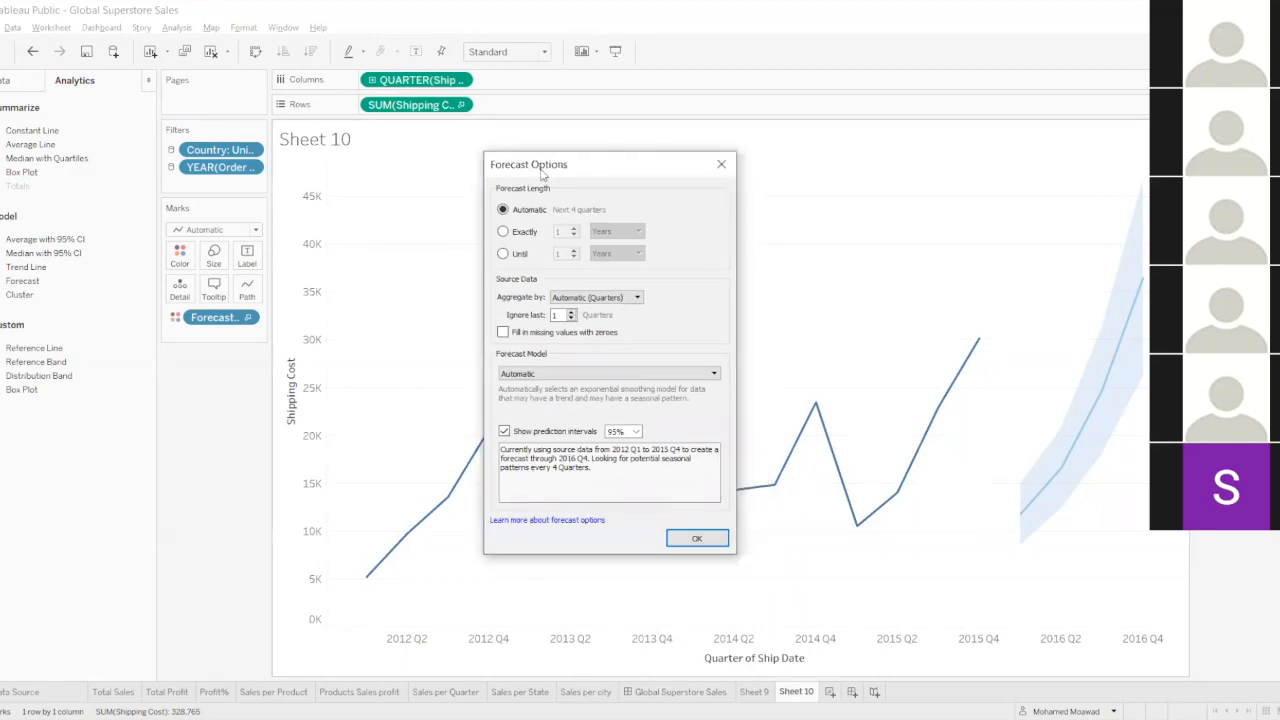
Try forecast lengths of exactly 1 to 3 years and return the forecast length to Automatic.
click(503, 233)
click(516, 255)
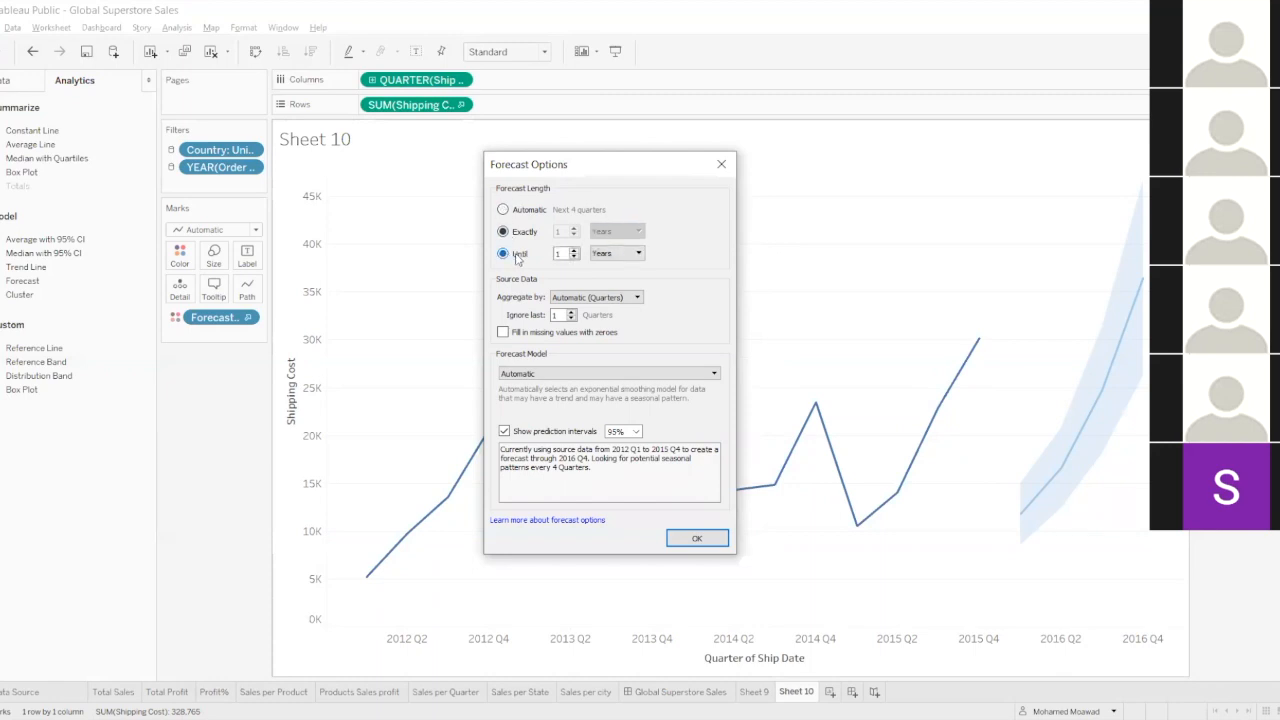
click(533, 234)
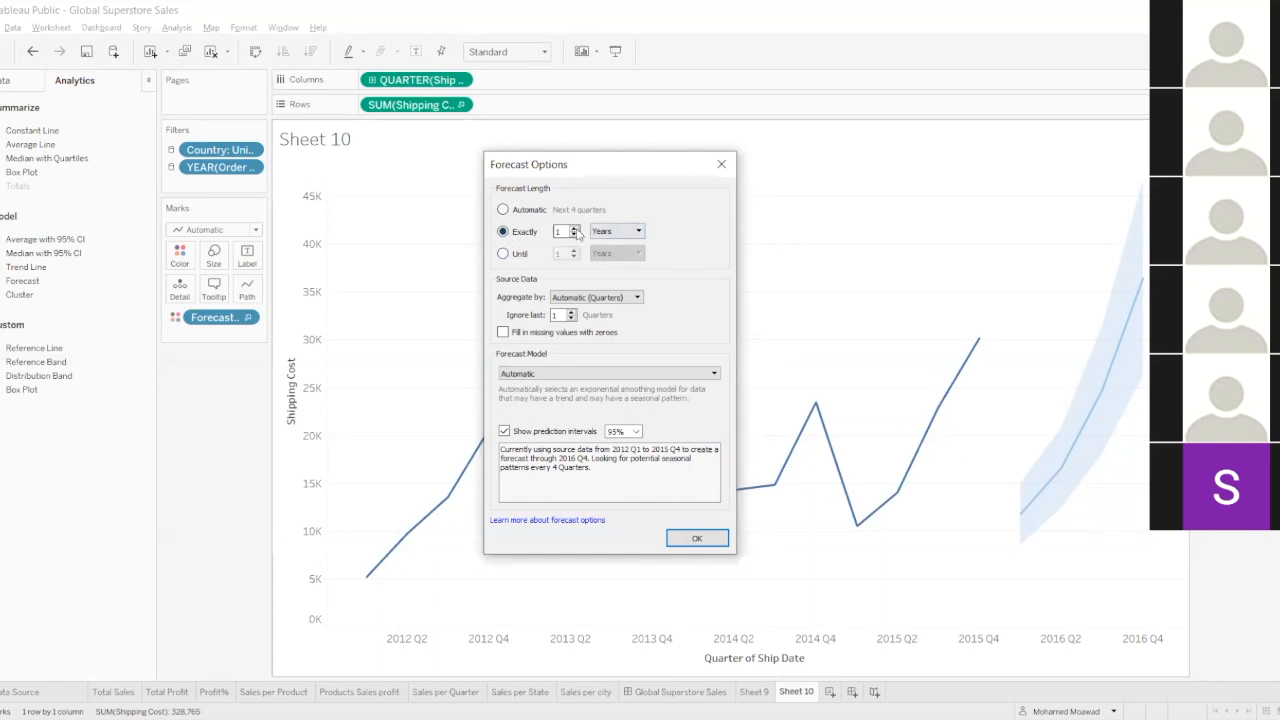
click(575, 229)
click(575, 229)
click(575, 236)
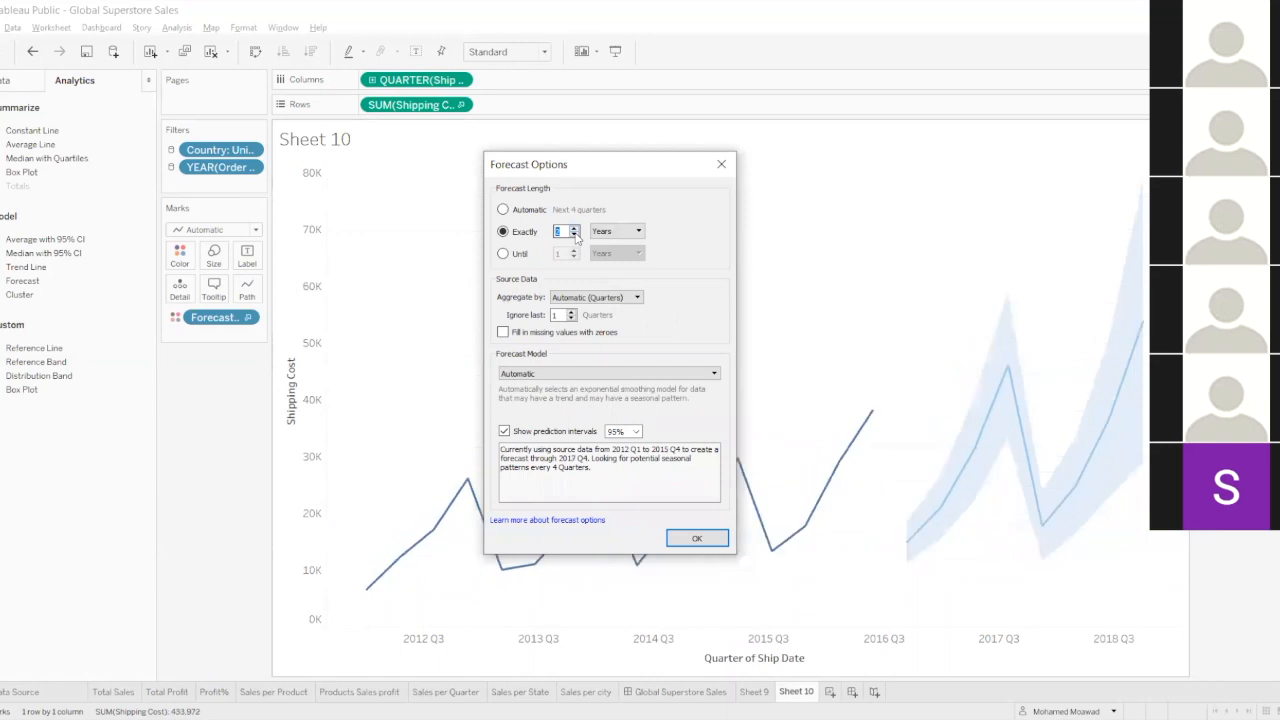
click(575, 236)
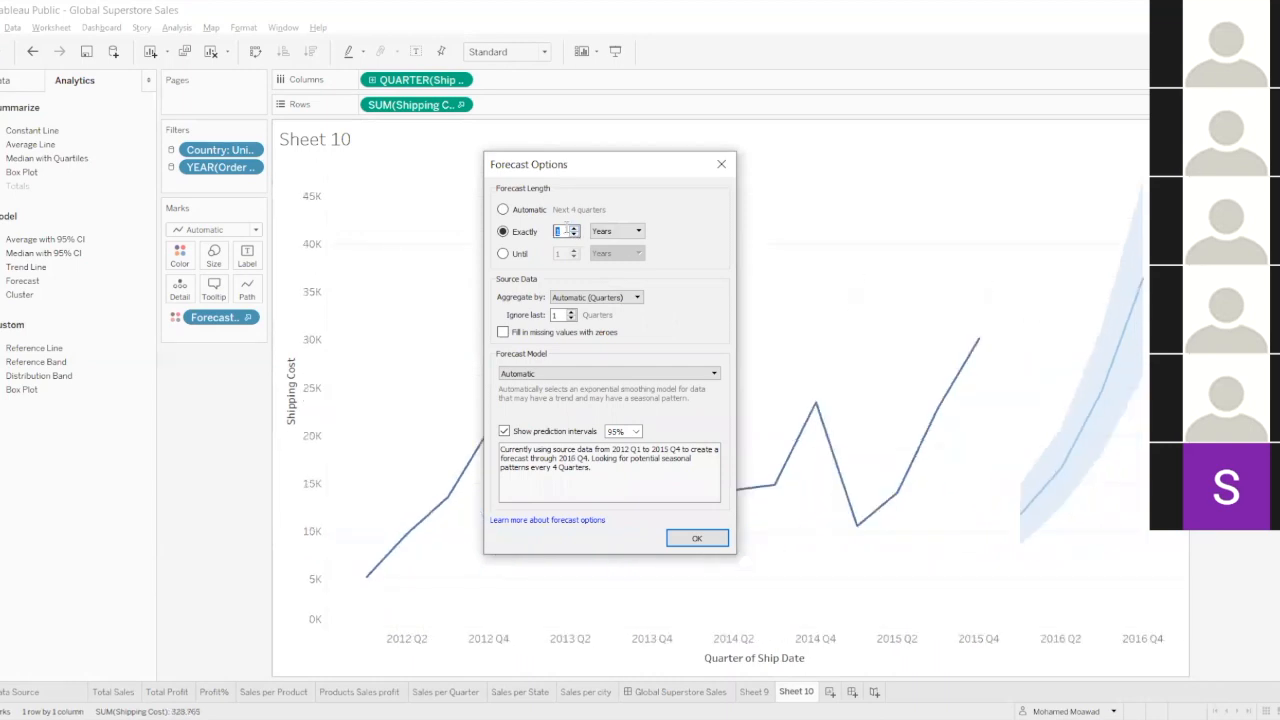
click(523, 212)
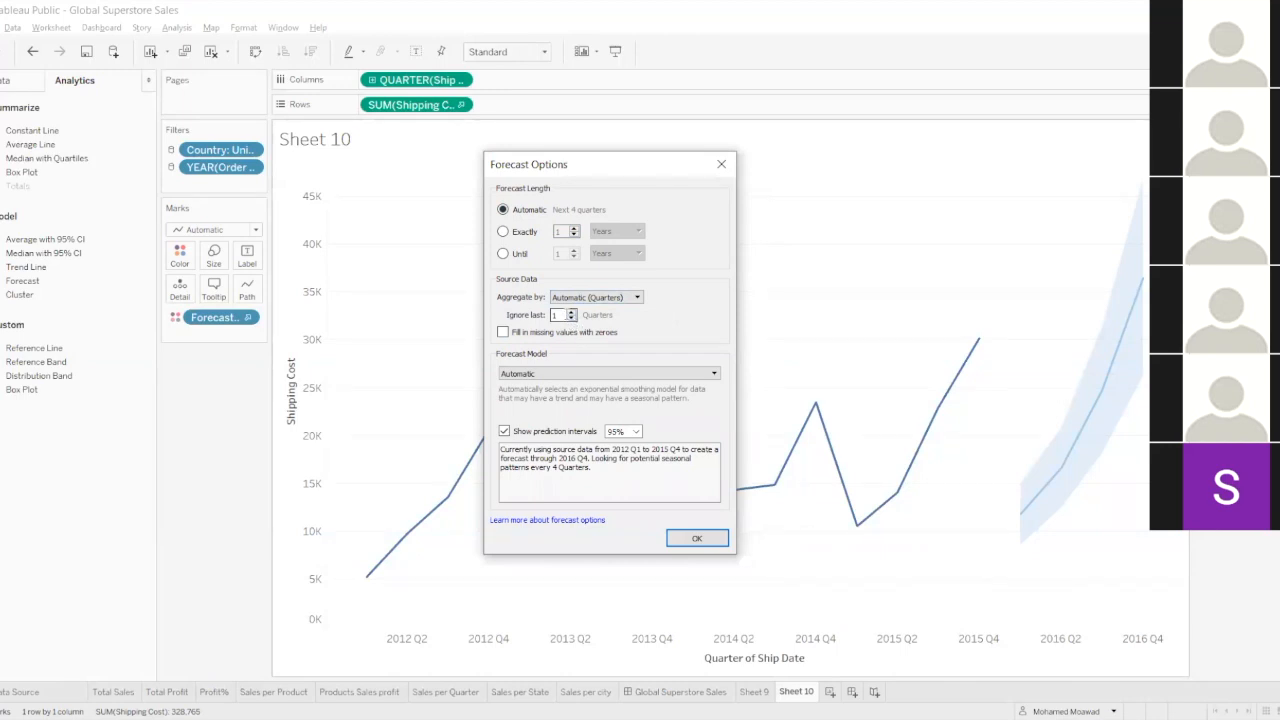
Review the source aggregation choices, then try the Custom forecast model with its Trend and Season options and return the model to Automatic.
click(603, 299)
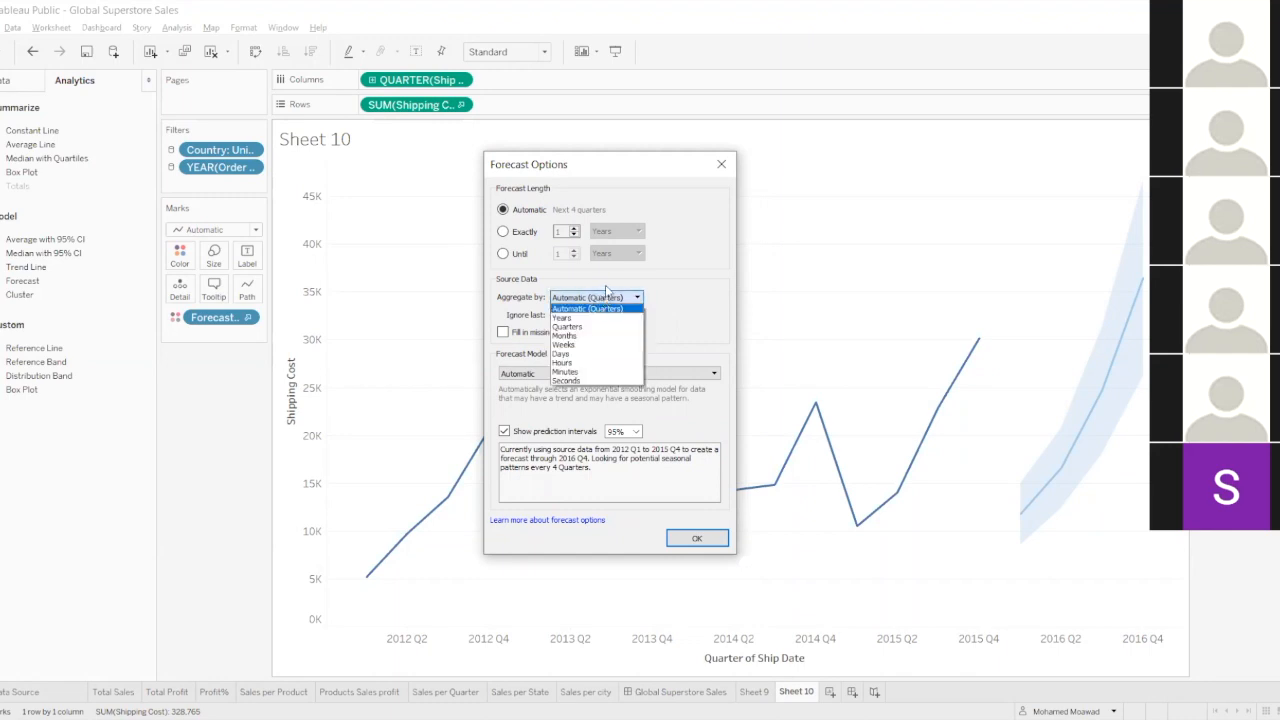
click(605, 286)
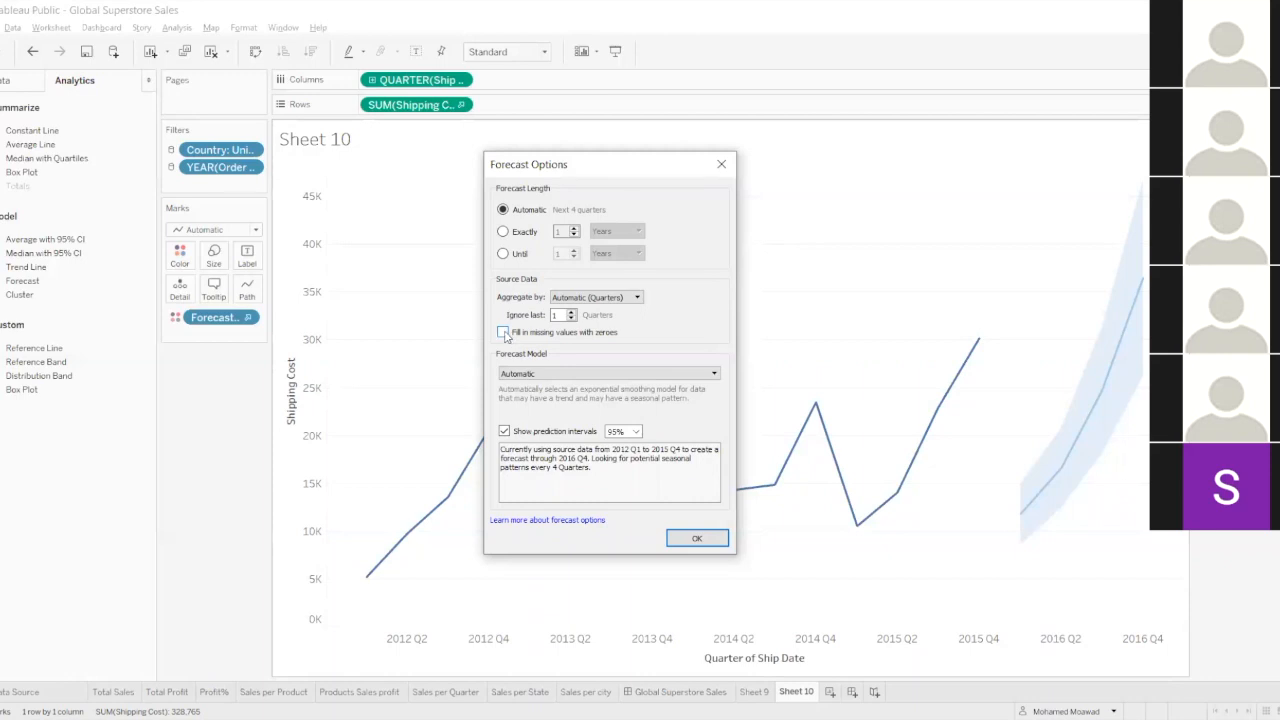
click(542, 375)
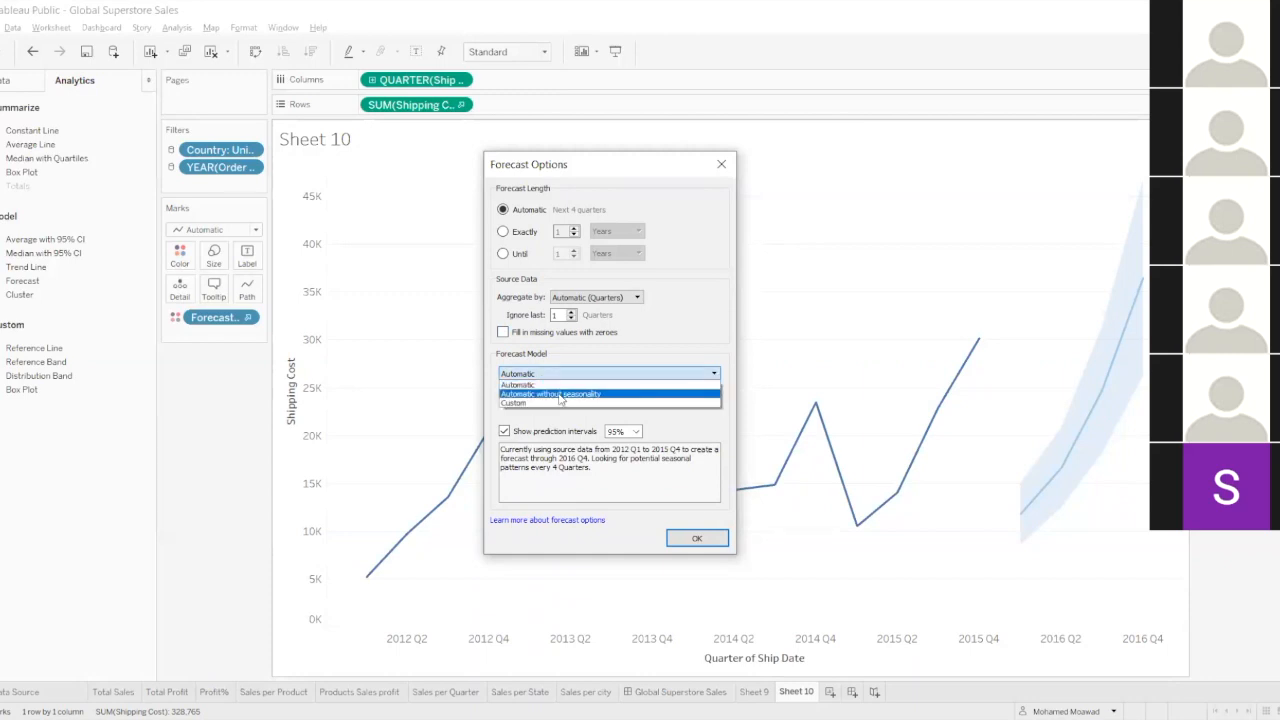
click(558, 402)
click(558, 396)
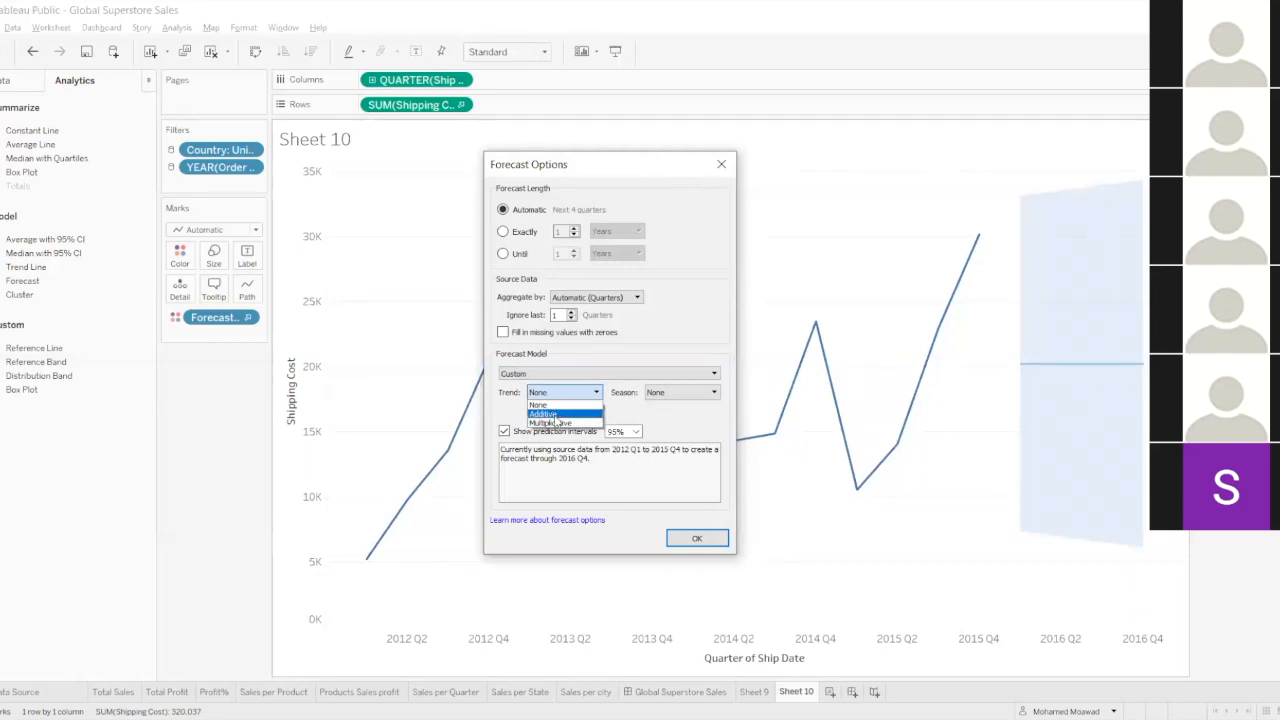
click(655, 394)
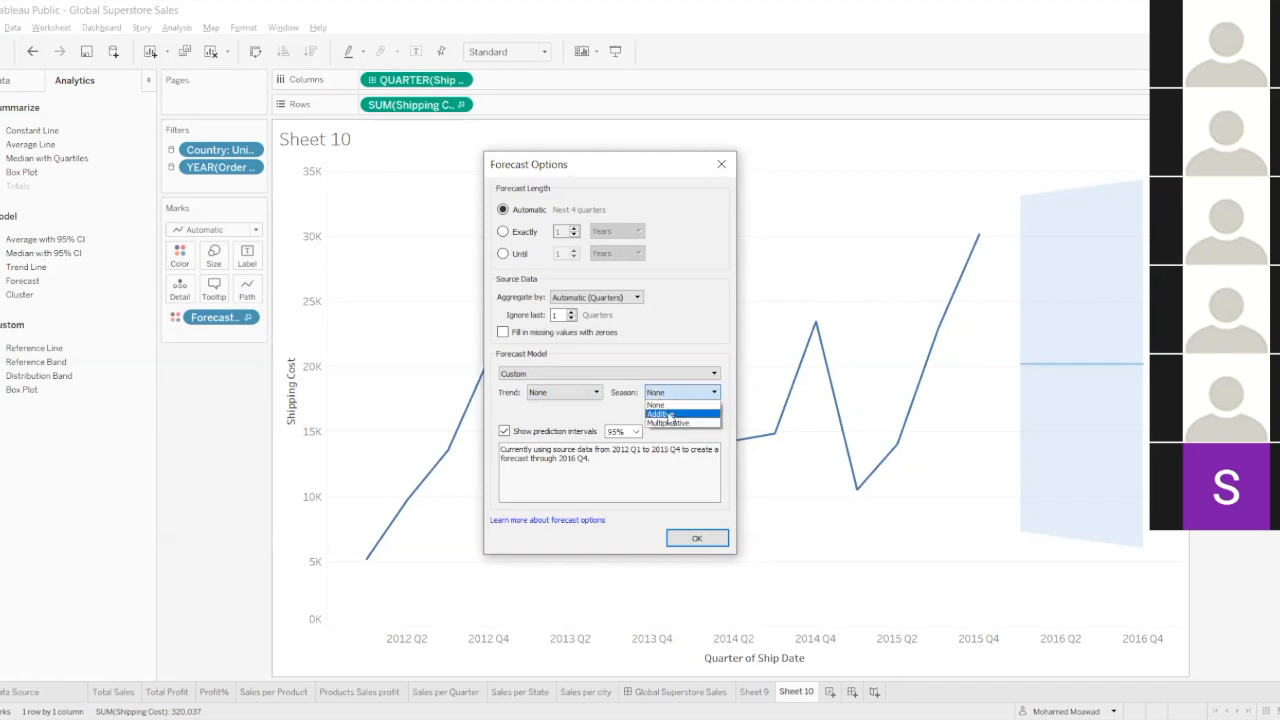
click(645, 396)
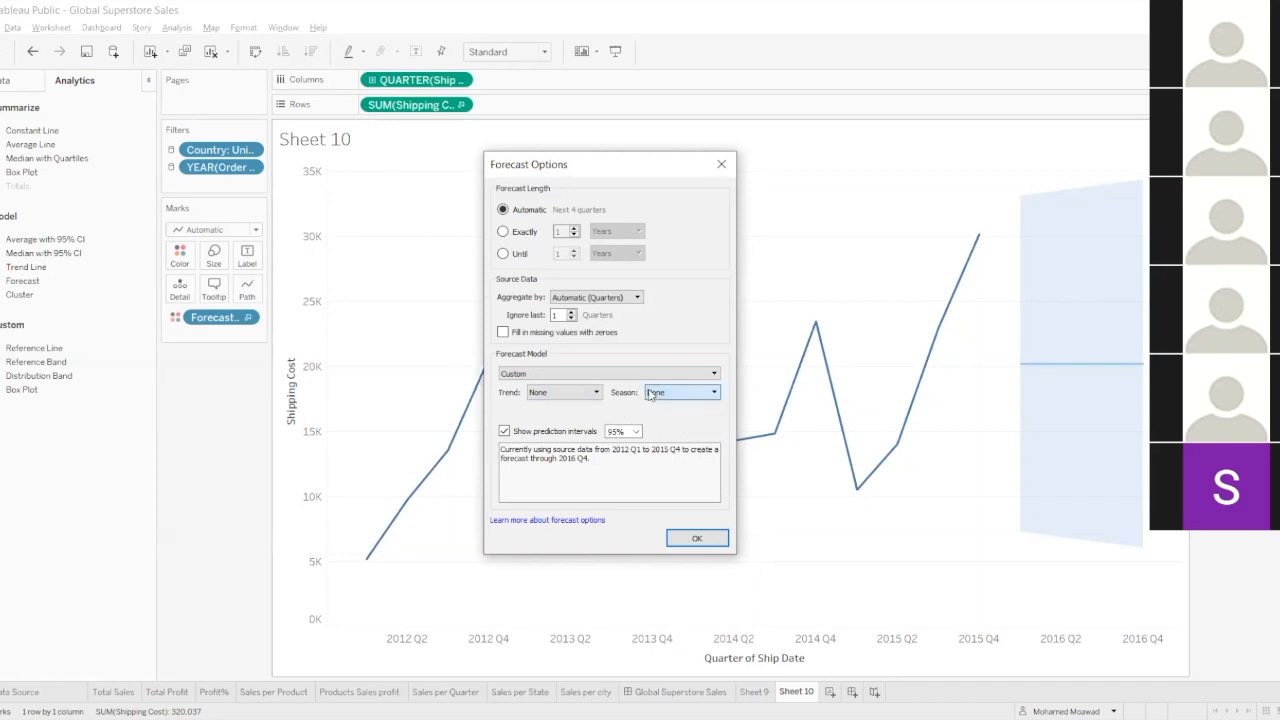
click(556, 376)
click(553, 381)
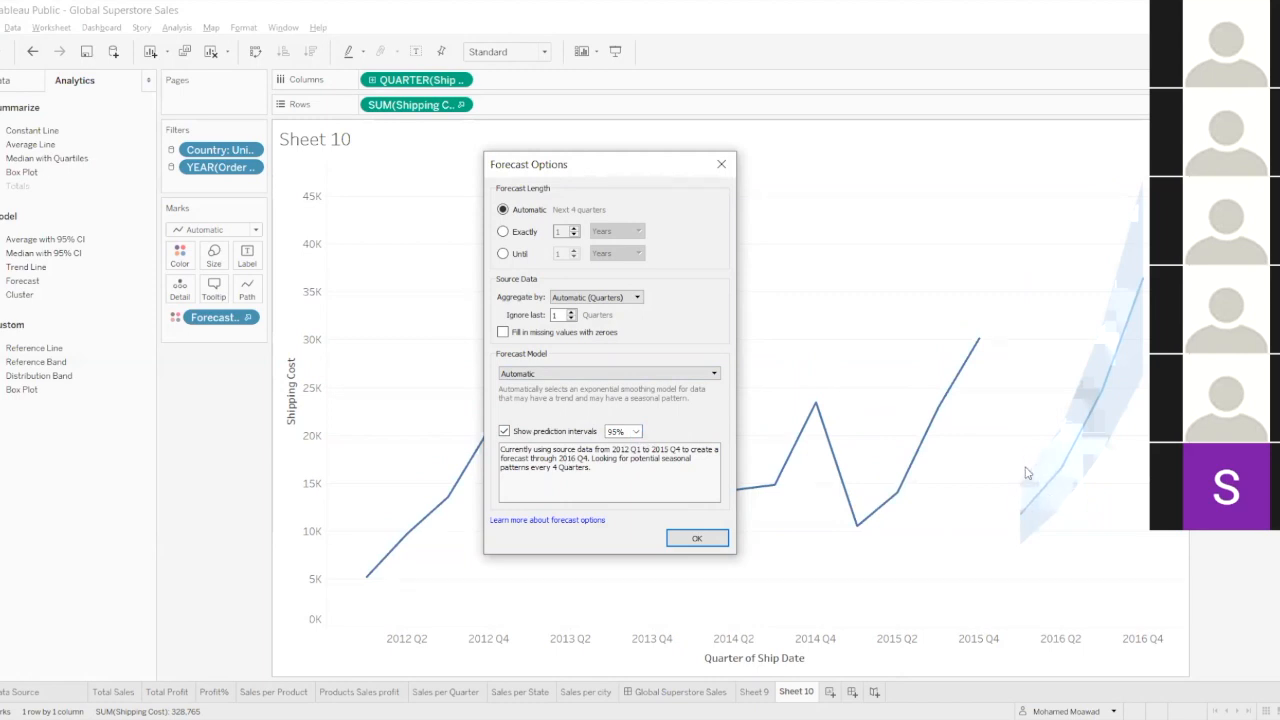
Try prediction intervals of 90% and 99%, return to 95%, and accept the forecast options.
click(636, 432)
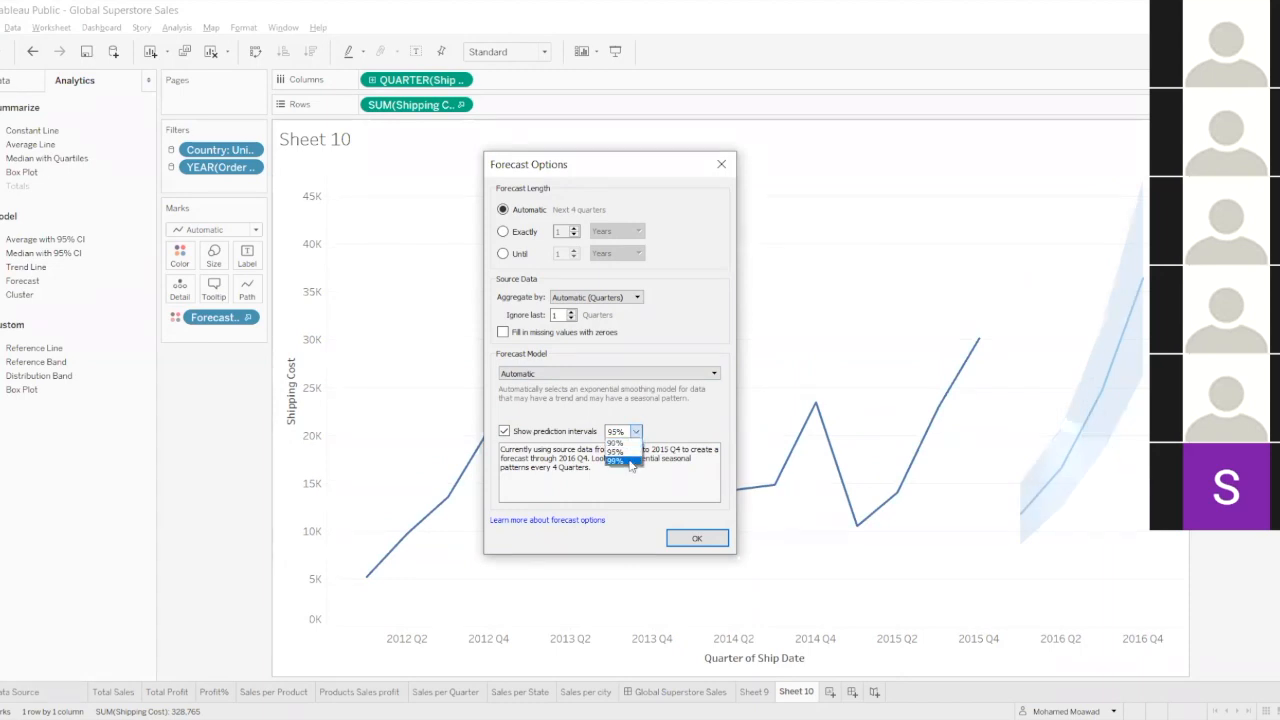
click(627, 443)
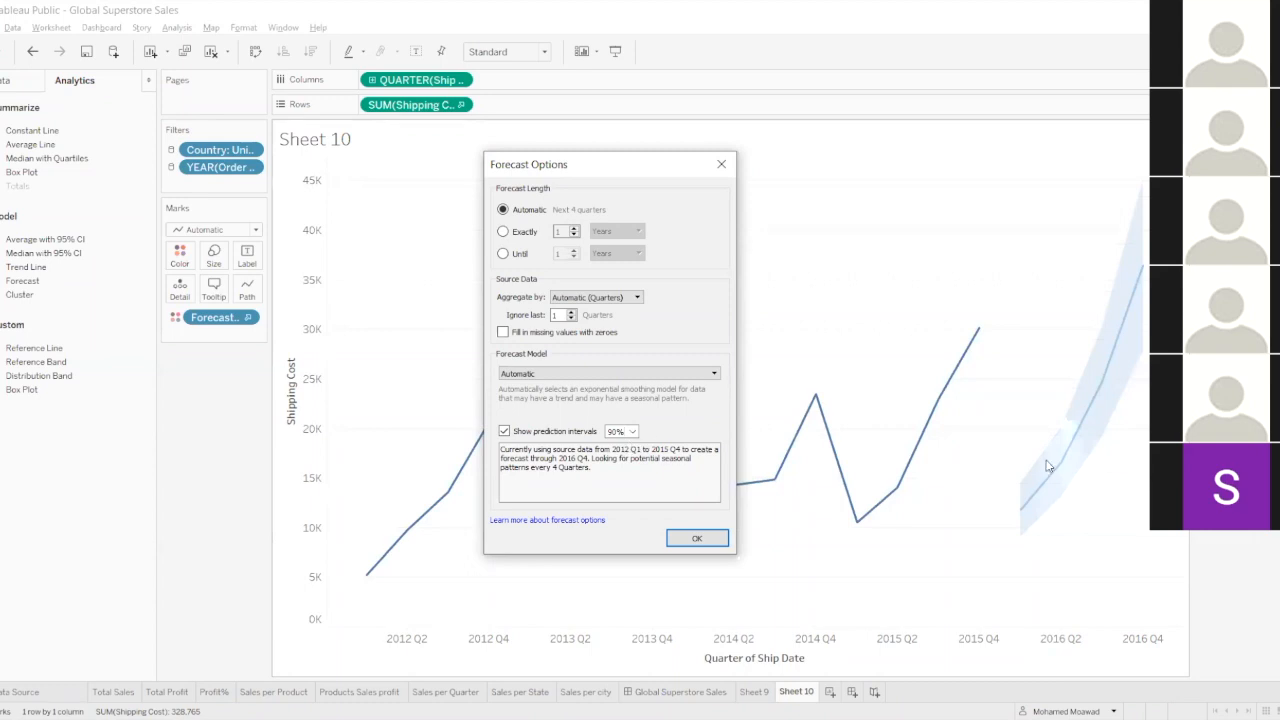
click(633, 431)
click(628, 462)
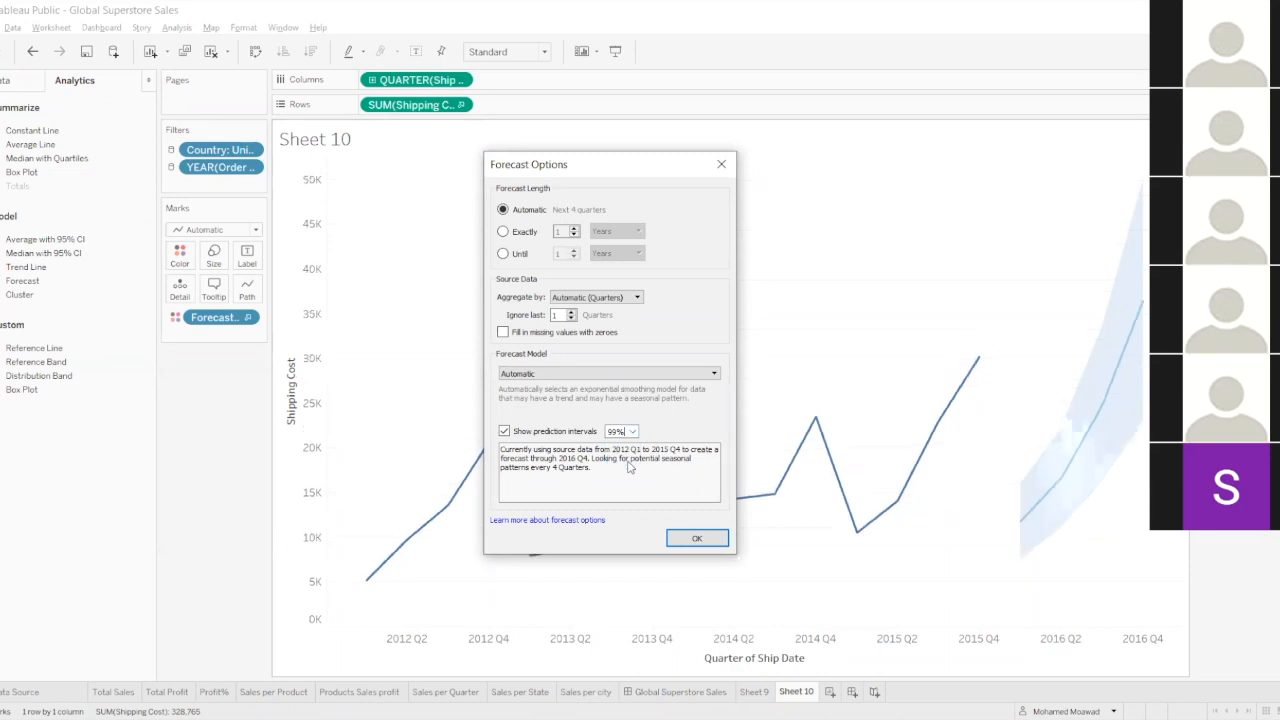
click(630, 431)
click(628, 450)
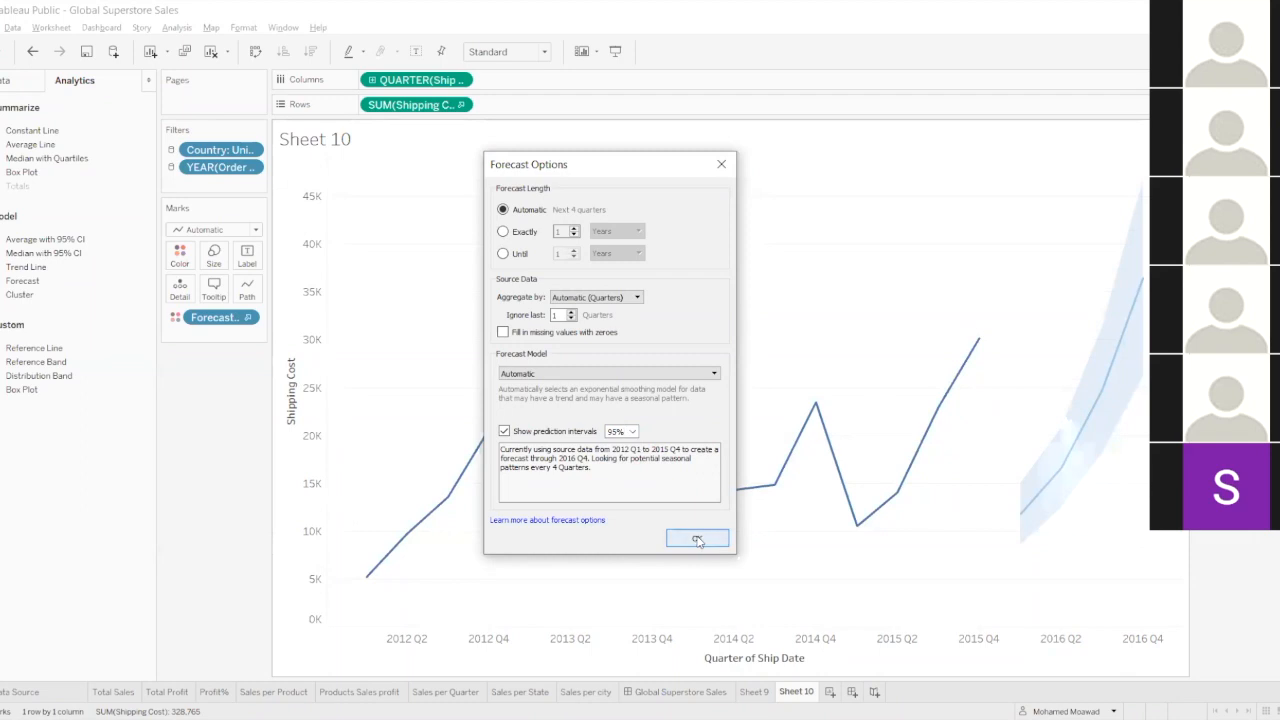
click(698, 540)
Open the description of the Shipping Cost forecast and examine its summary, including the seasonal effect.
right_click(1048, 509)
click(966, 471)
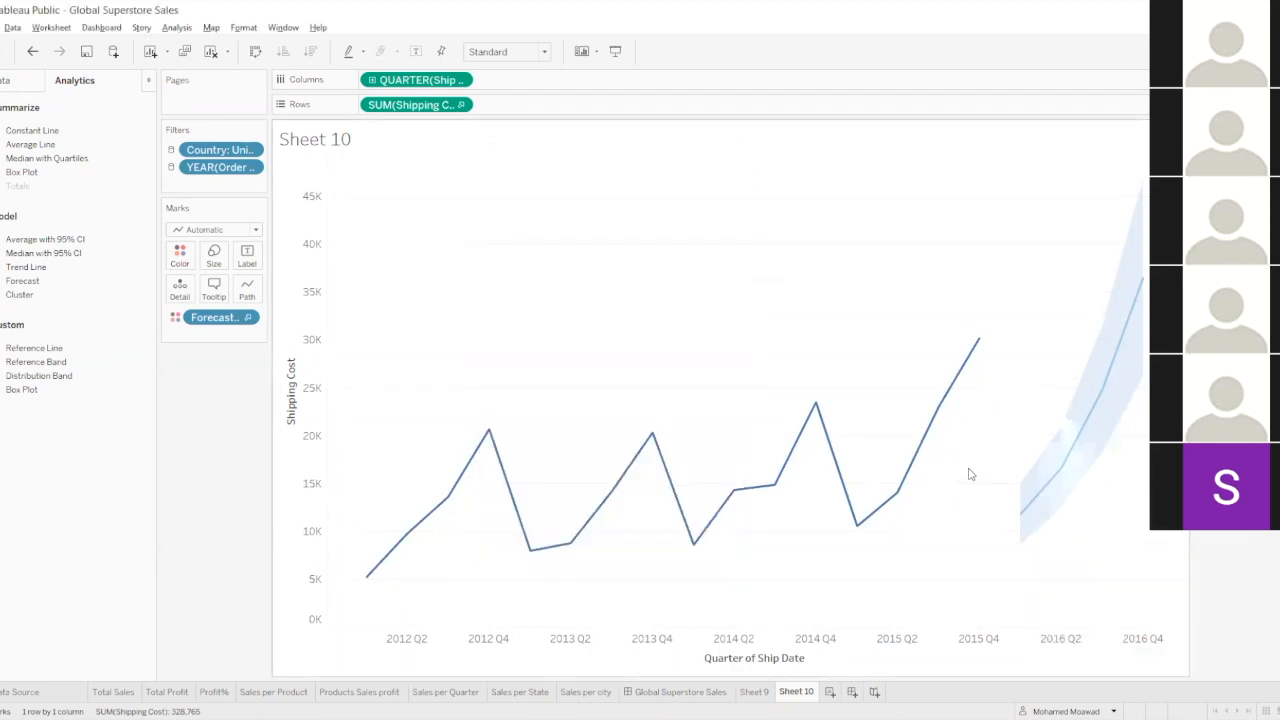
right_click(1055, 488)
mouse_move(1096, 624)
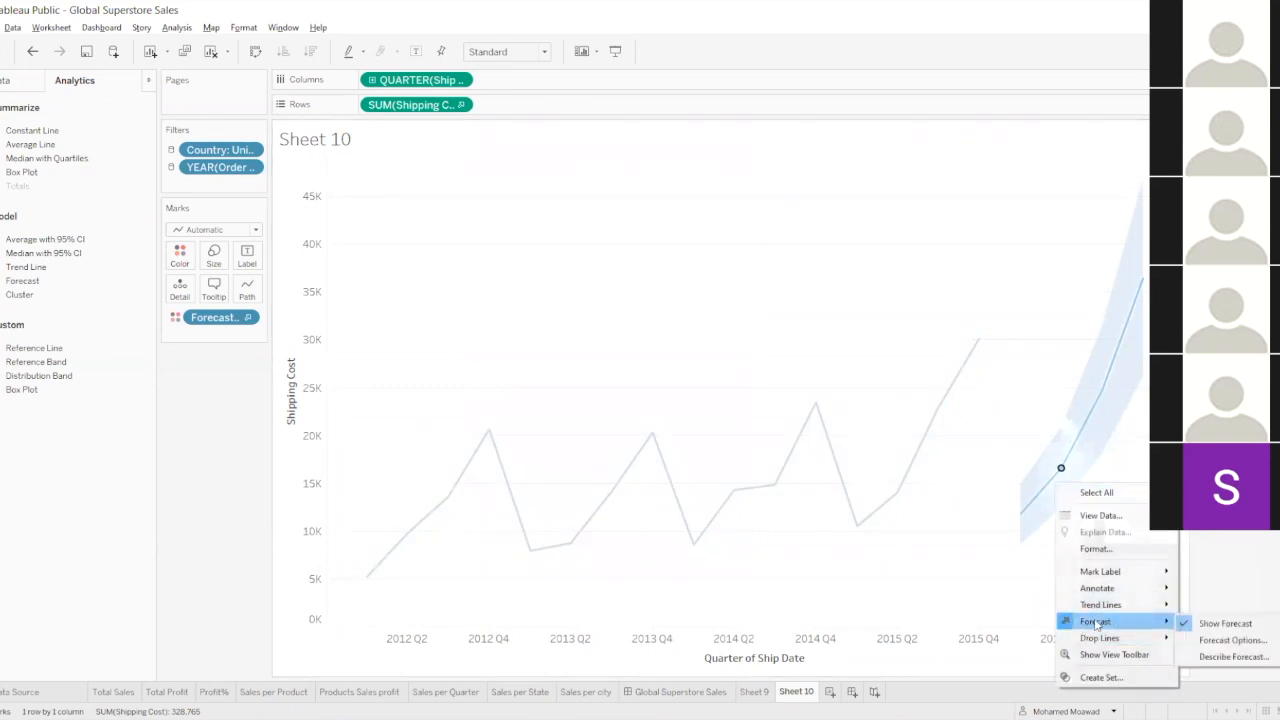
click(1214, 656)
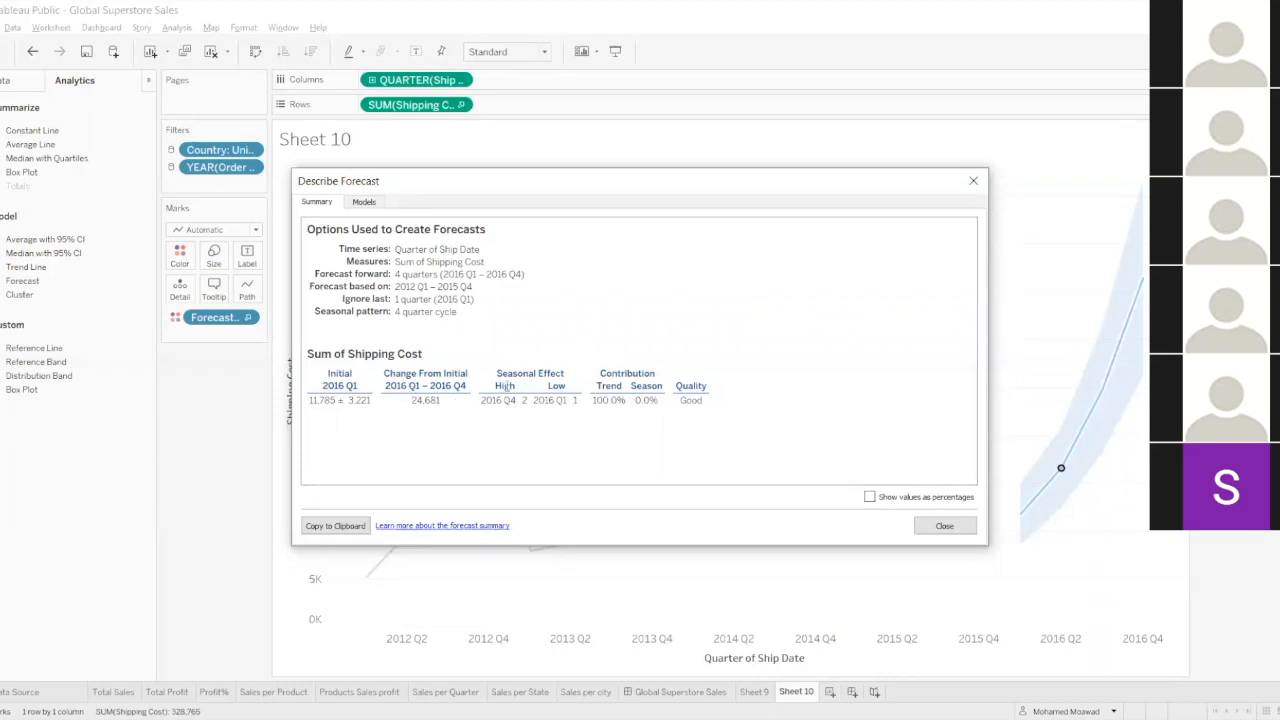
drag(497, 376, 566, 374)
click(592, 340)
Examine the forecast's model details, going through the quality metrics RMSE, MAE, MASE, MAPE and AIC.
click(363, 202)
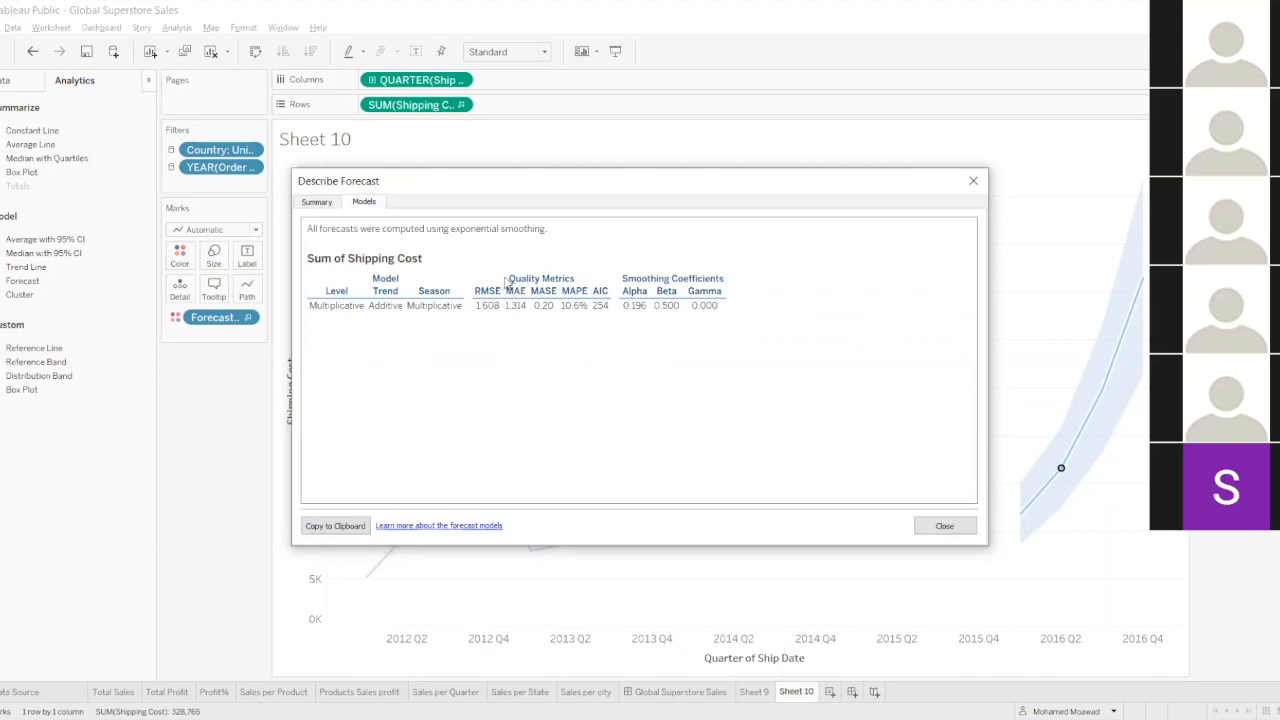
drag(510, 278, 573, 279)
click(483, 288)
double_click(485, 290)
double_click(520, 289)
click(545, 290)
double_click(544, 290)
double_click(573, 290)
double_click(599, 290)
drag(526, 187, 513, 196)
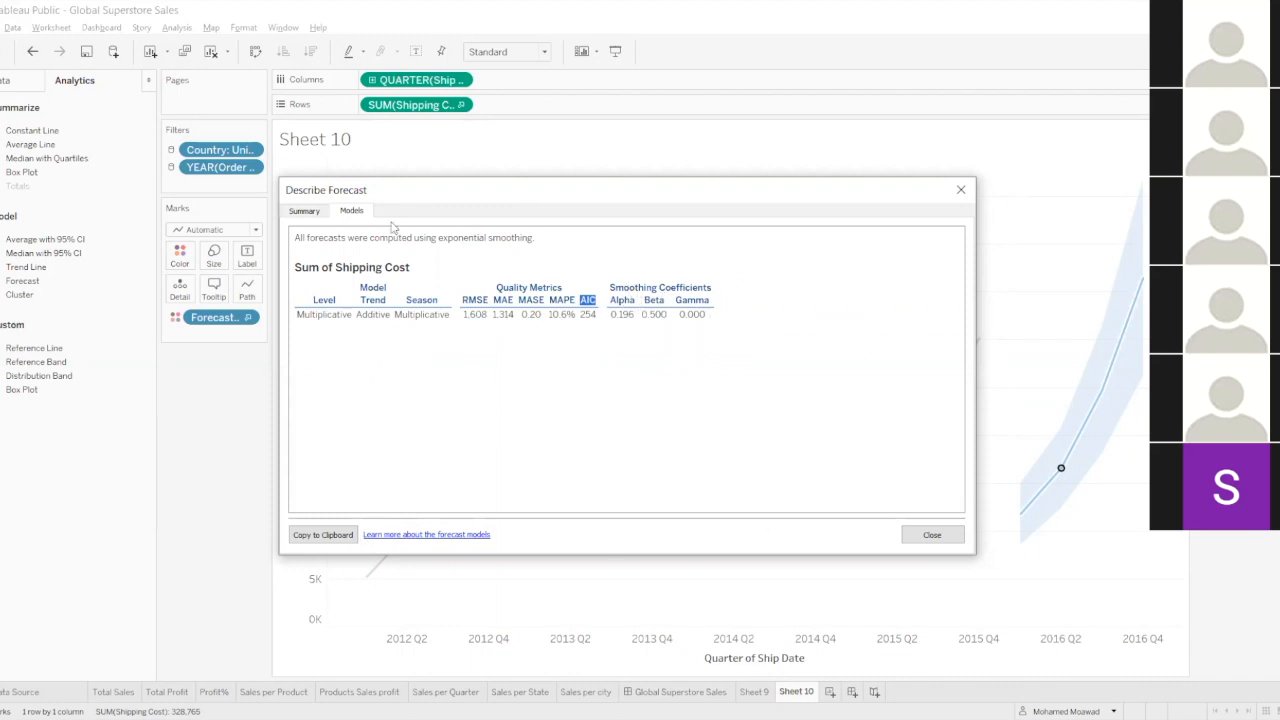
Compare the forecast's summary and model details once more and close the forecast description.
click(314, 213)
click(351, 213)
click(302, 212)
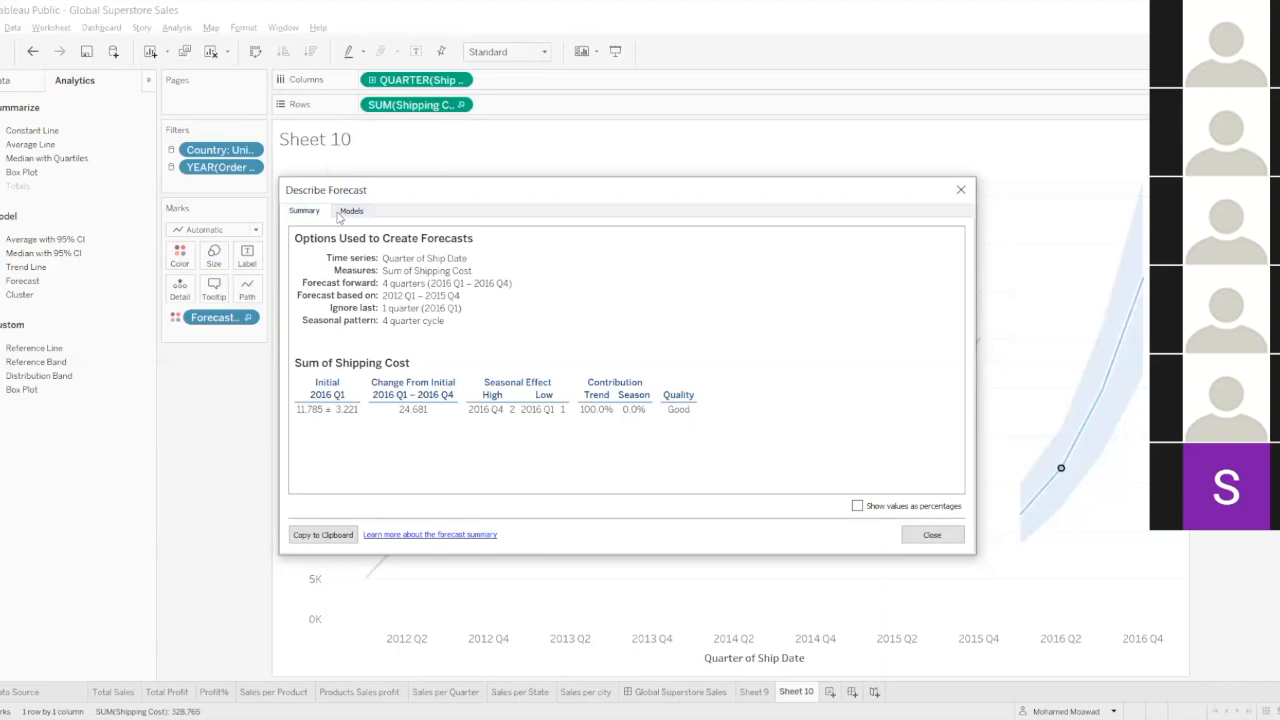
click(932, 534)
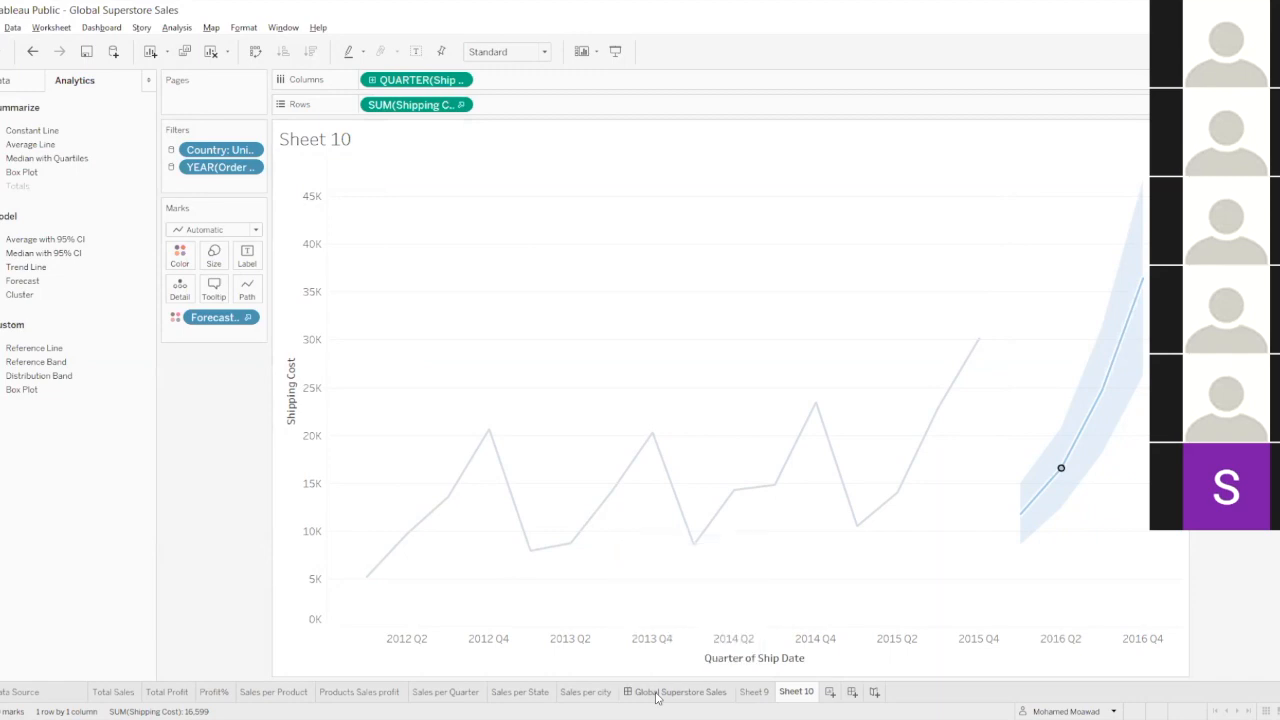
Open the Products Sales profit worksheet from the Global Superstore Sales dashboard, dismissing any error on the way.
click(657, 692)
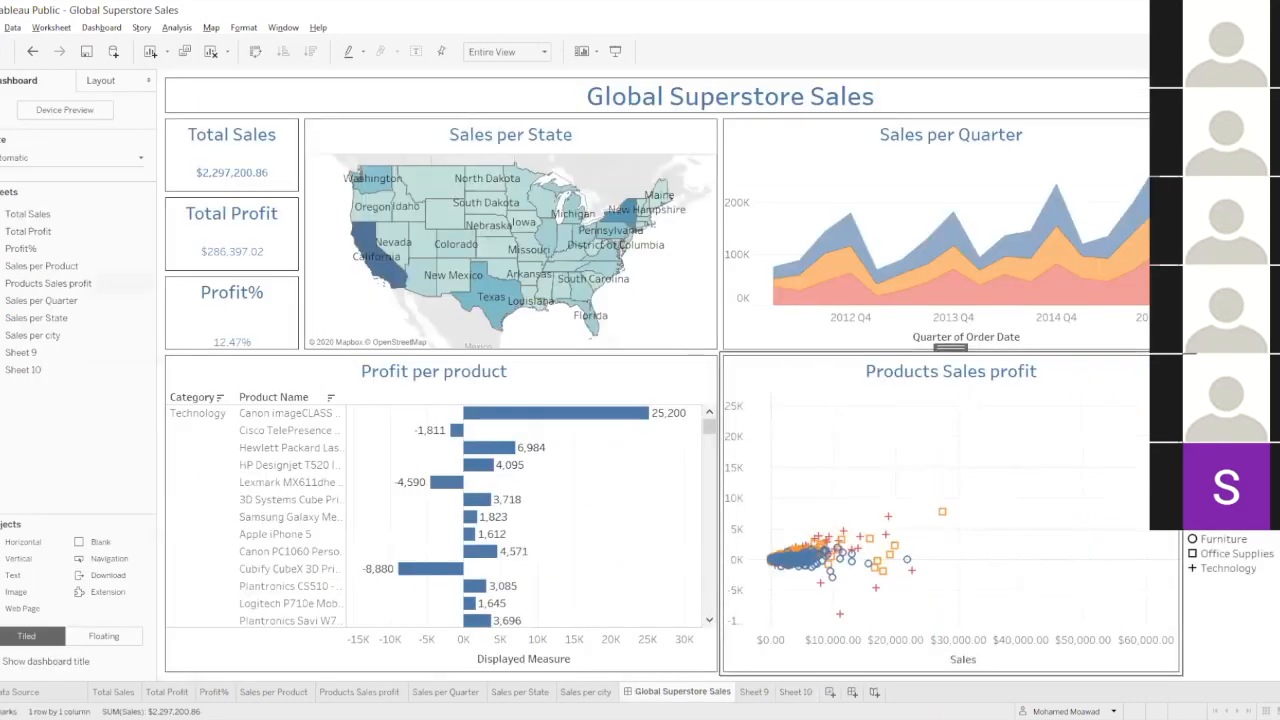
click(1230, 618)
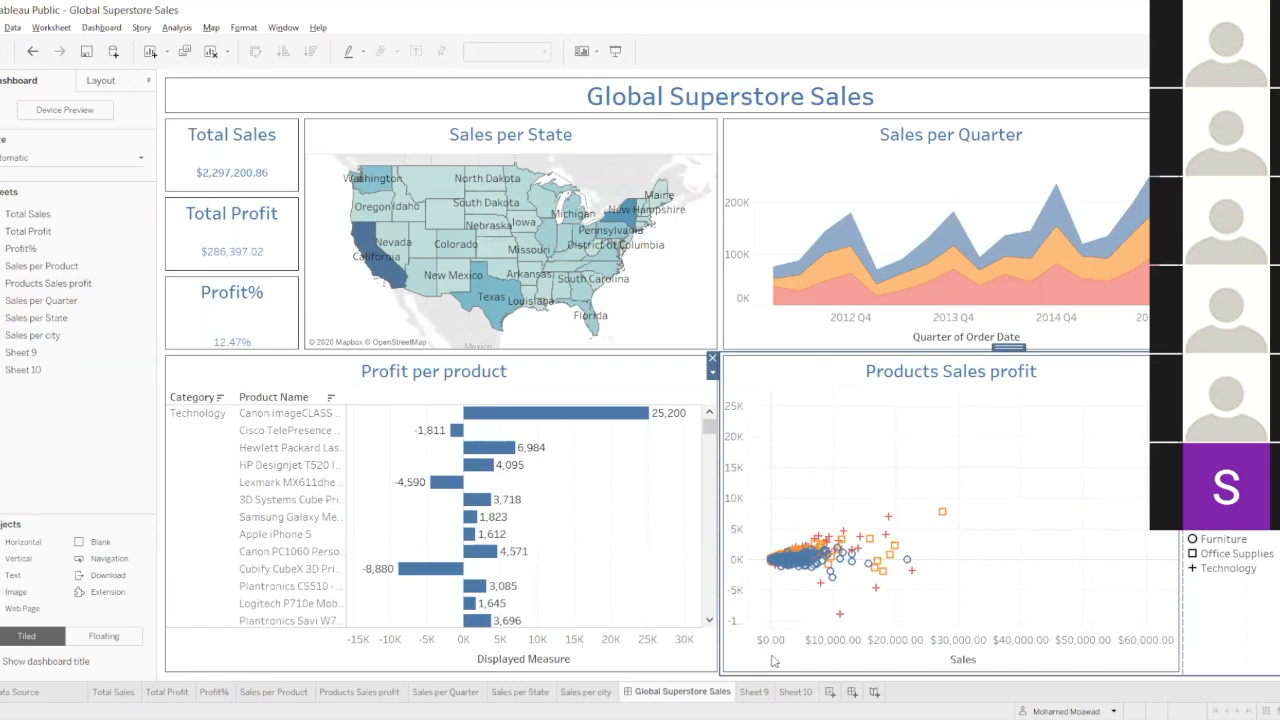
click(767, 697)
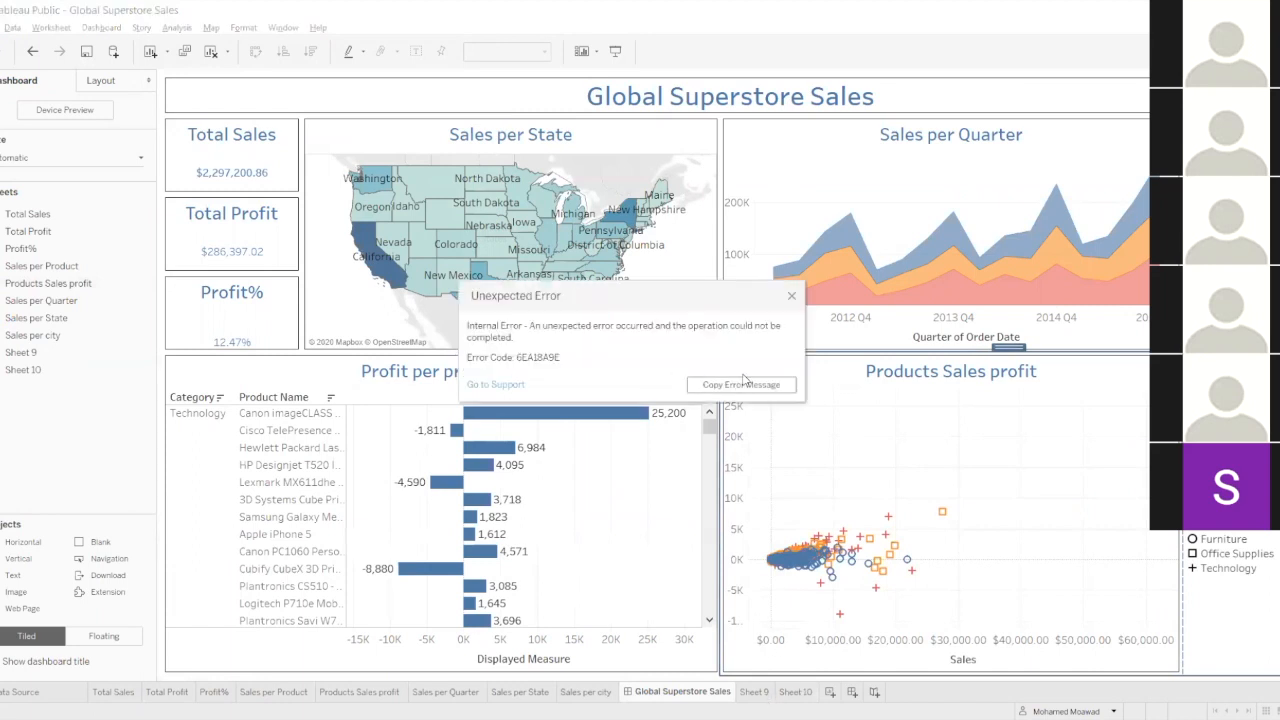
click(791, 298)
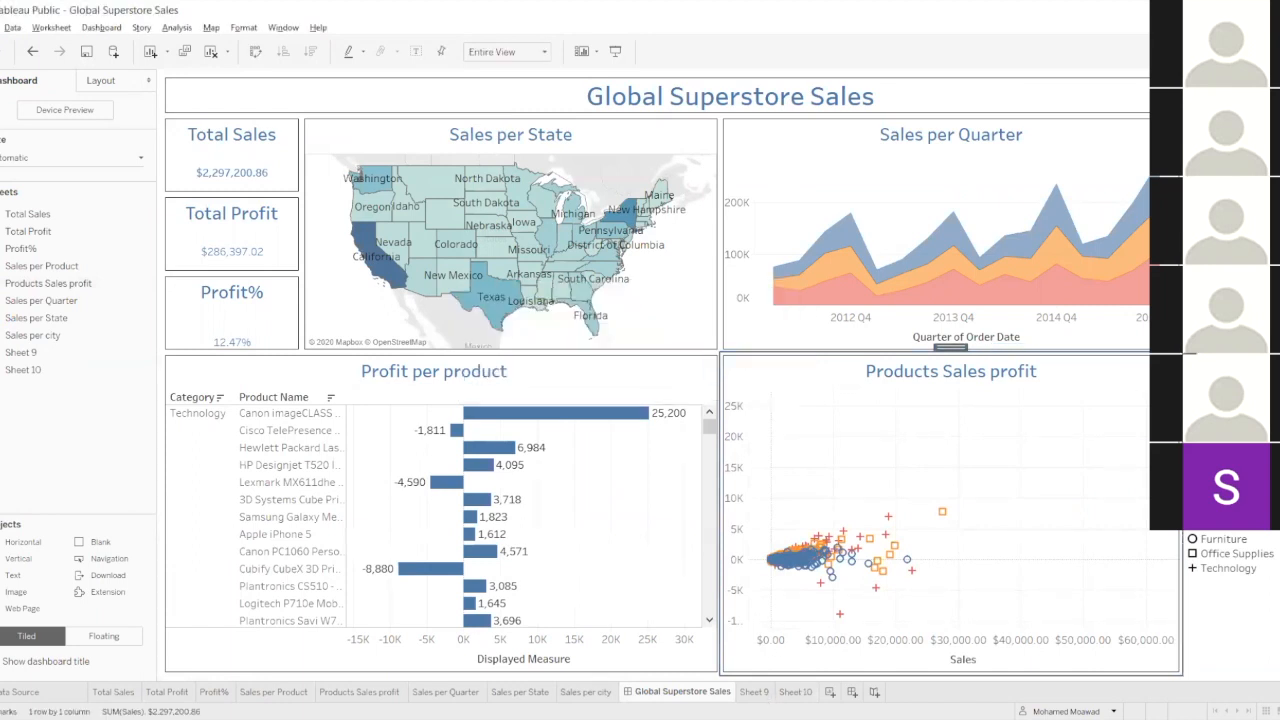
click(1190, 377)
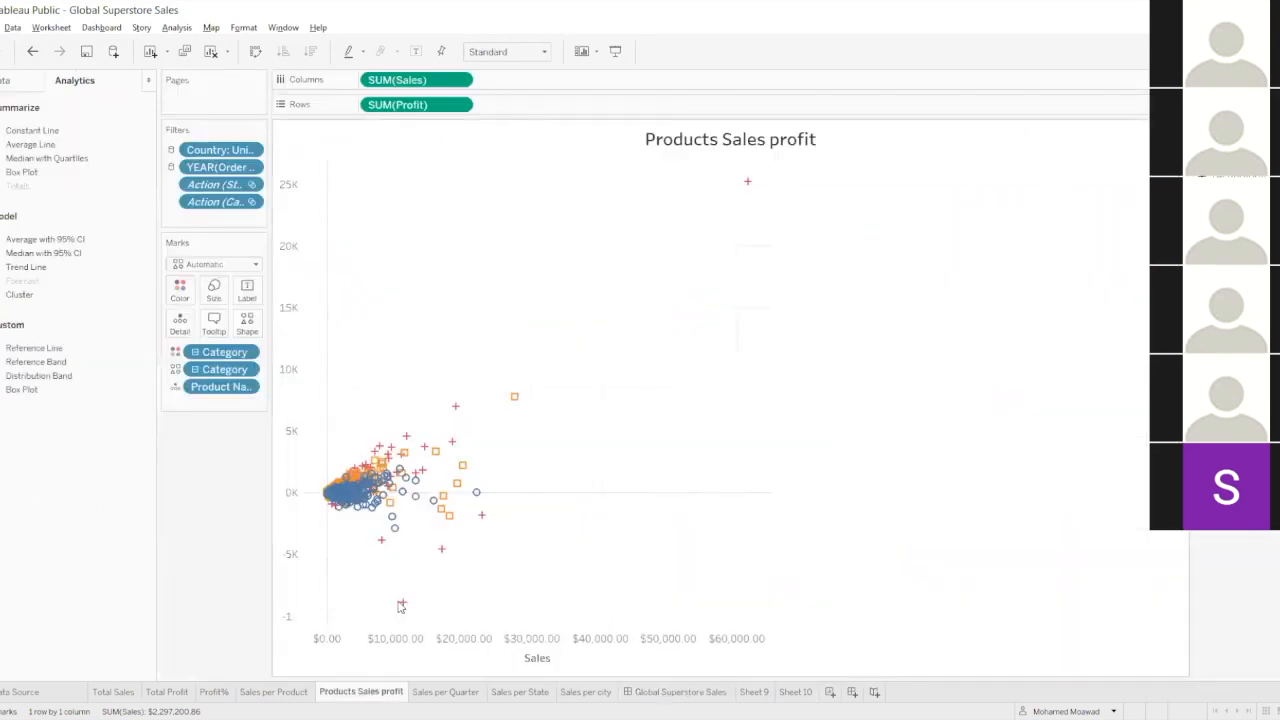
Duplicate the Products Sales profit worksheet and place the copy after Sheet 10.
right_click(384, 698)
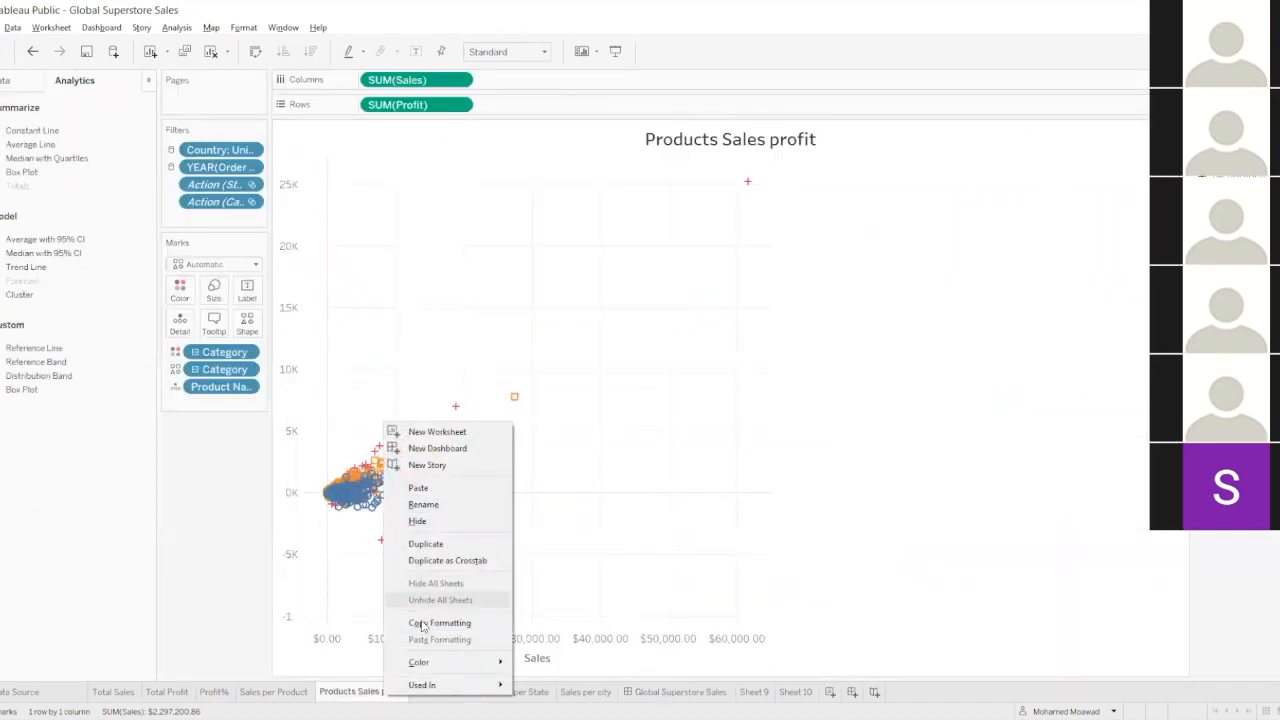
click(422, 623)
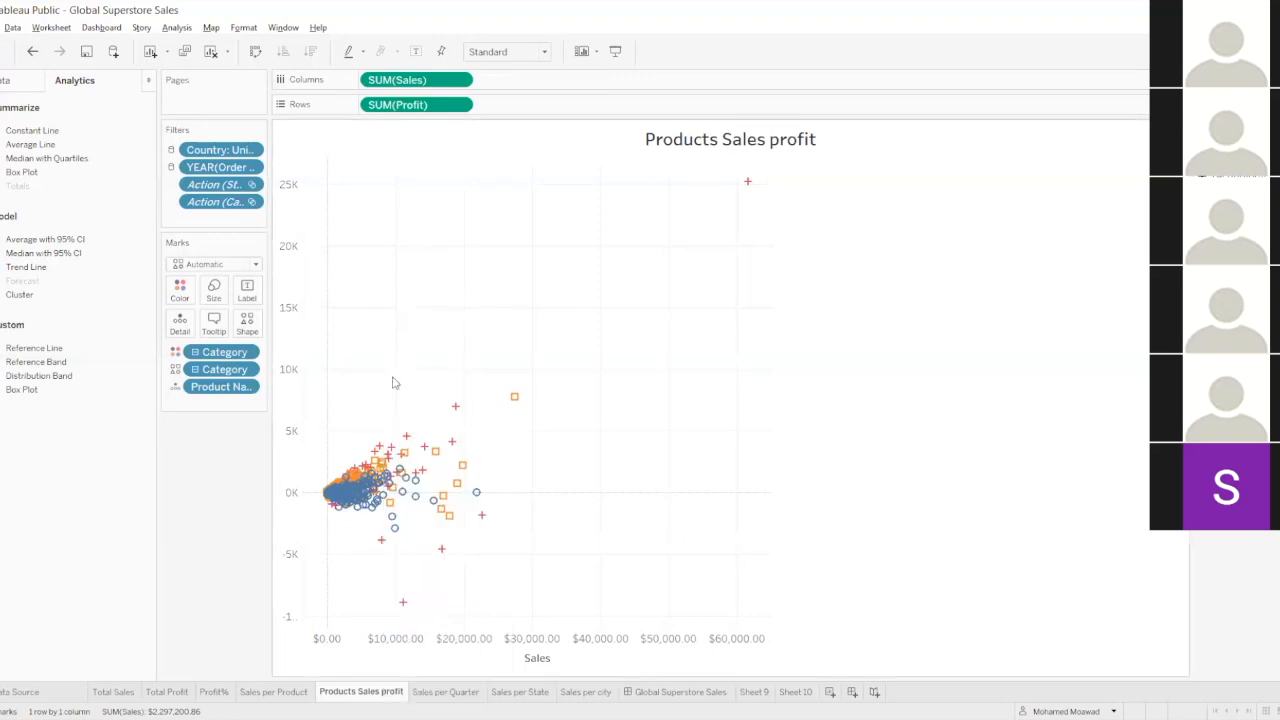
right_click(347, 690)
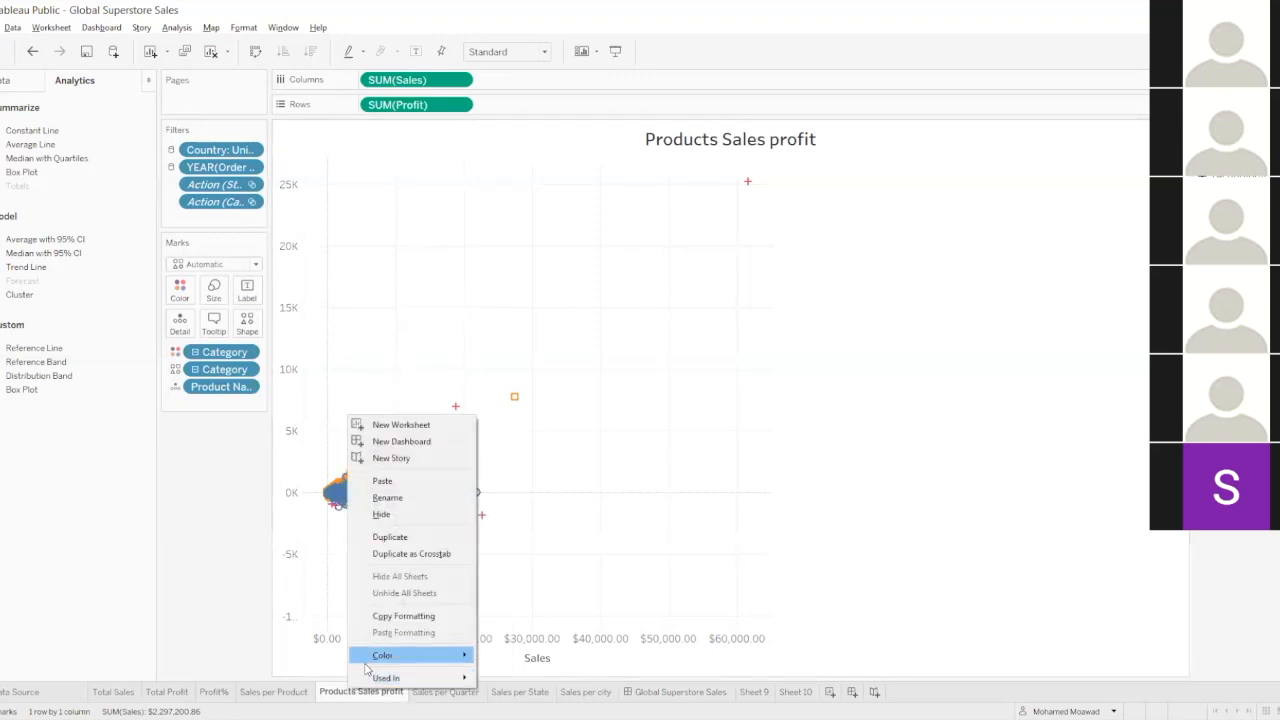
click(390, 537)
drag(790, 705, 926, 692)
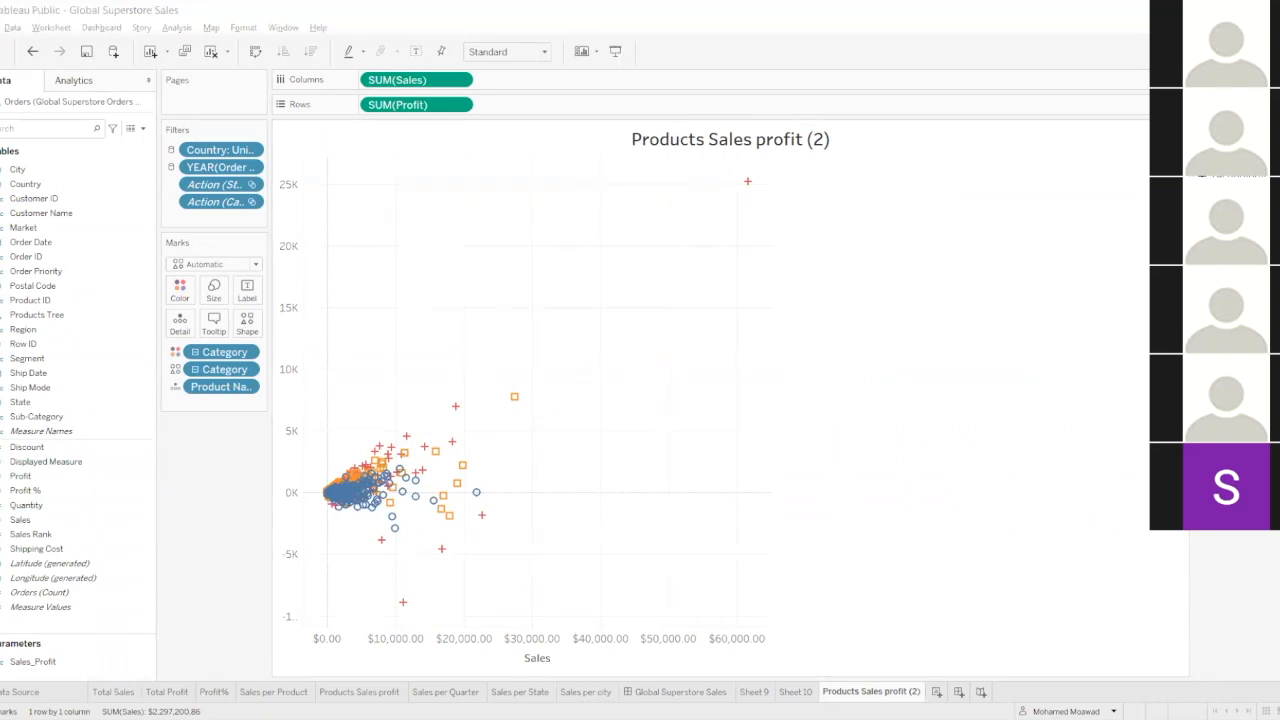
Remove Category from both the shape and color encodings of the duplicated scatter plot.
mouse_move(332, 508)
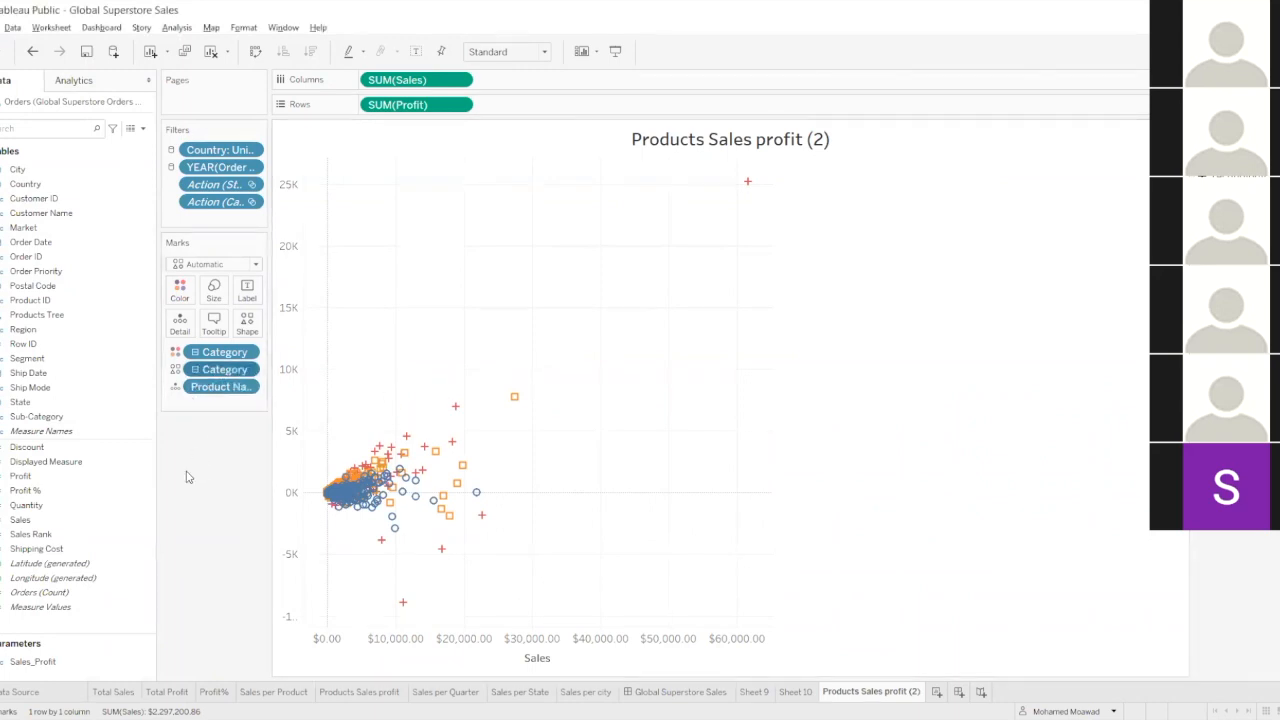
drag(204, 371, 210, 480)
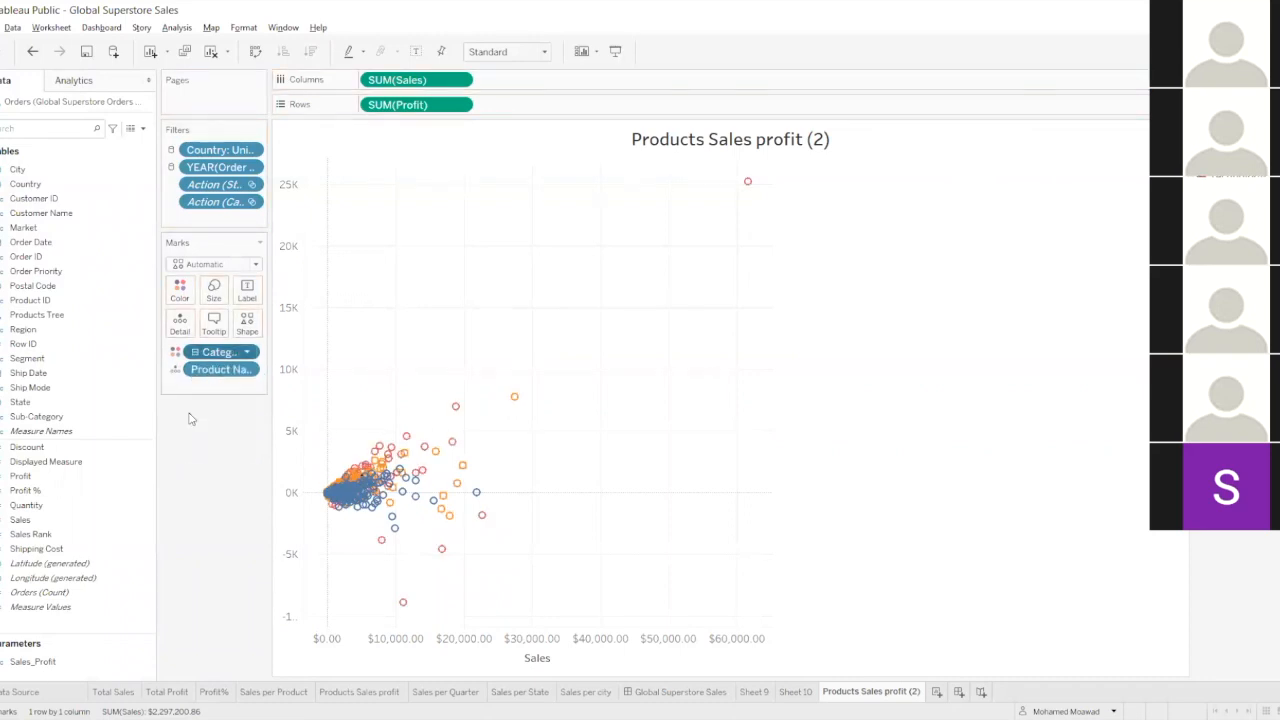
drag(206, 352, 200, 457)
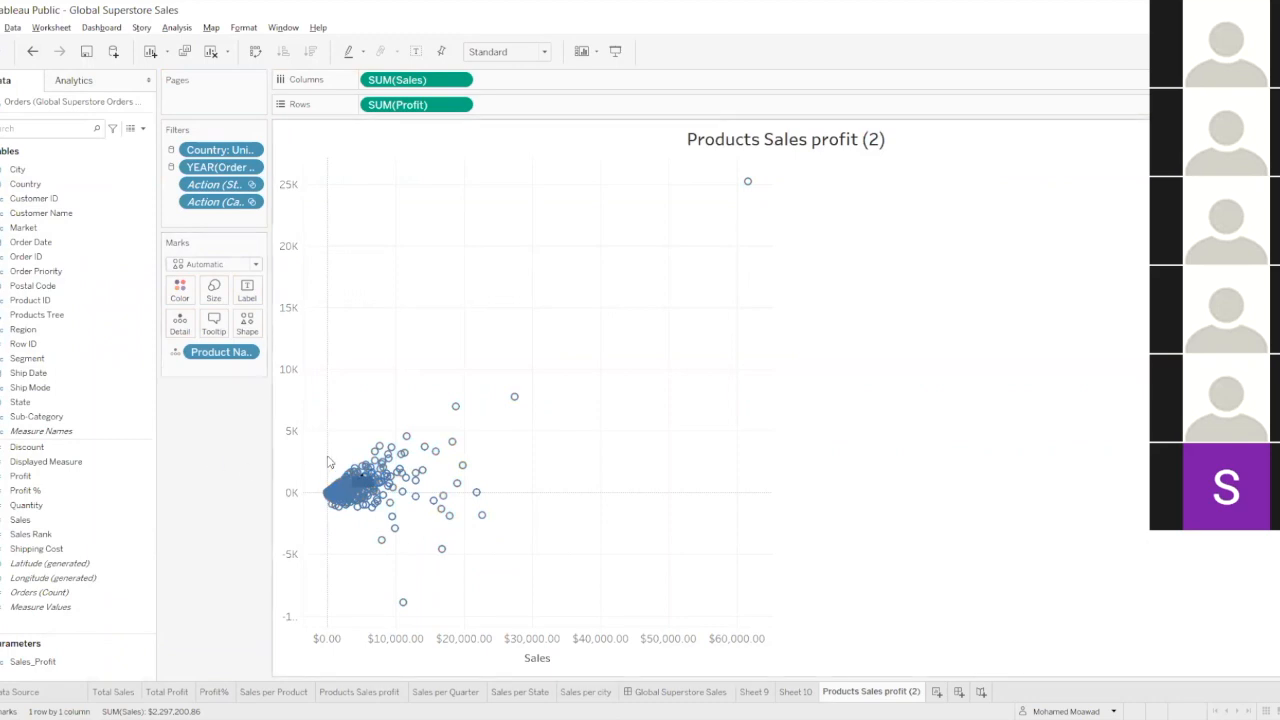
mouse_move(482, 527)
mouse_move(372, 482)
Add clusters based on Profit and Sales to the scatter plot and move the cluster settings clear of the marks.
click(75, 80)
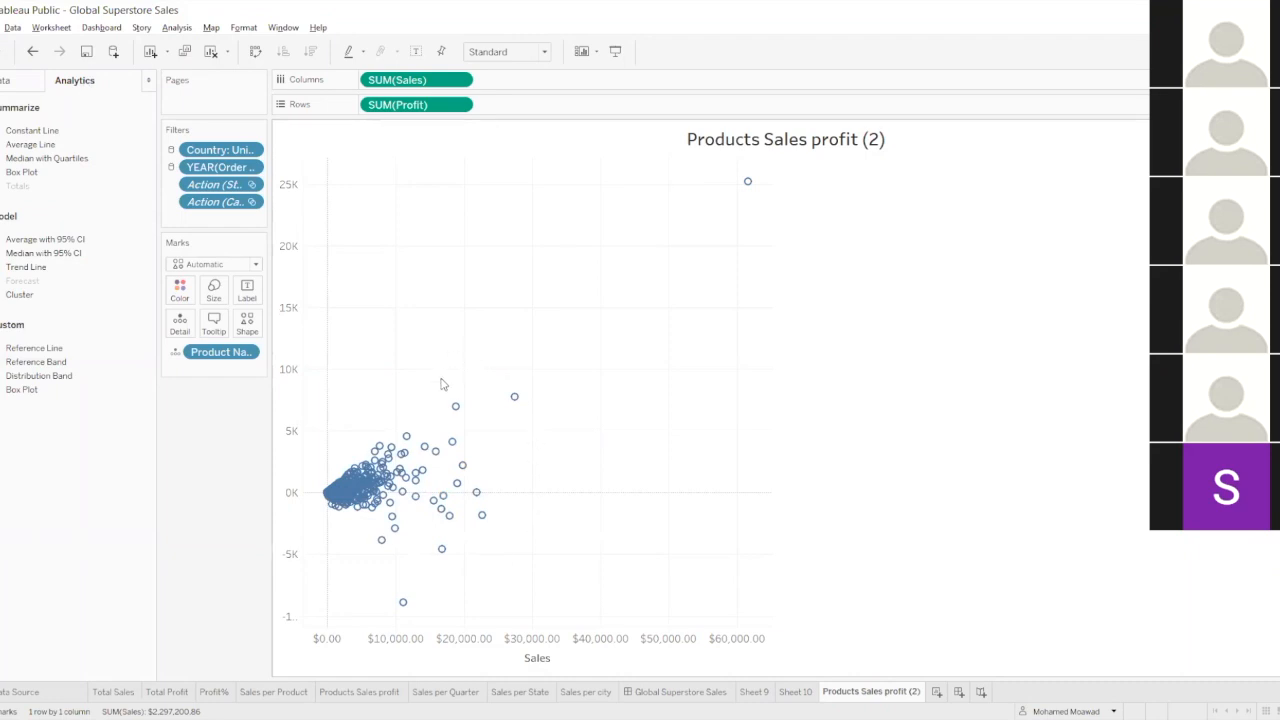
mouse_move(746, 188)
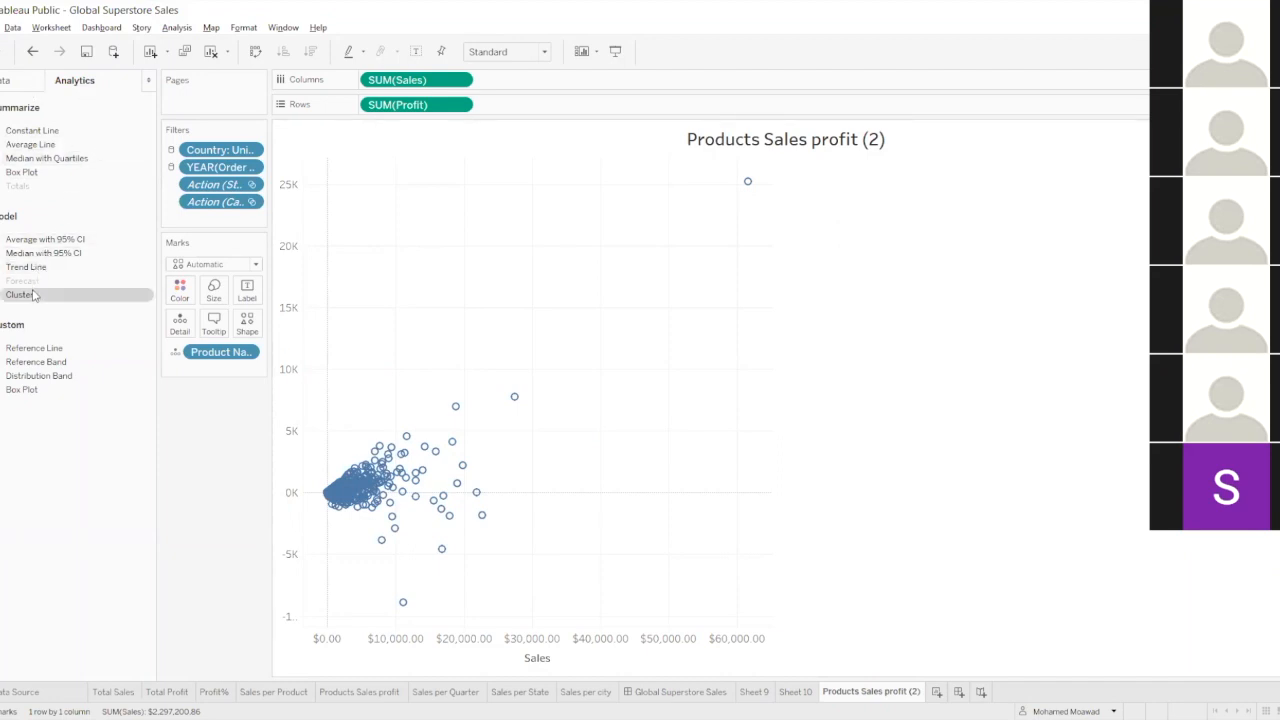
drag(21, 302, 397, 196)
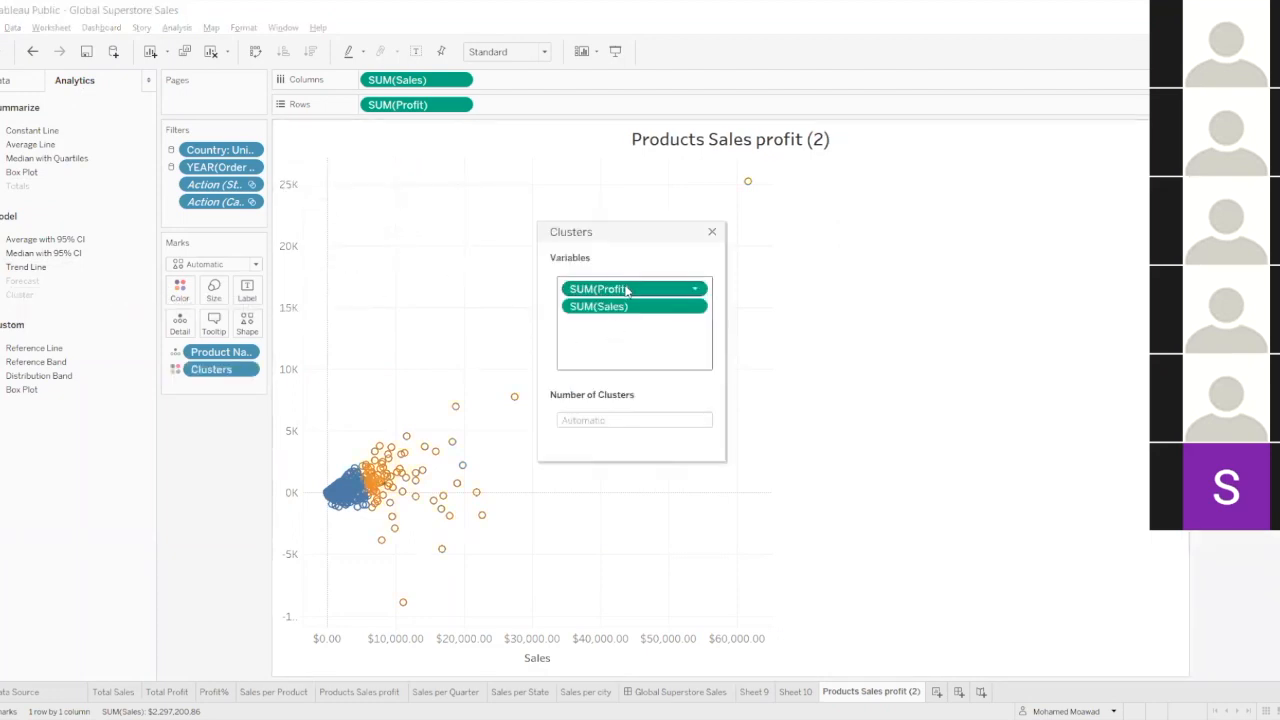
drag(631, 231, 918, 234)
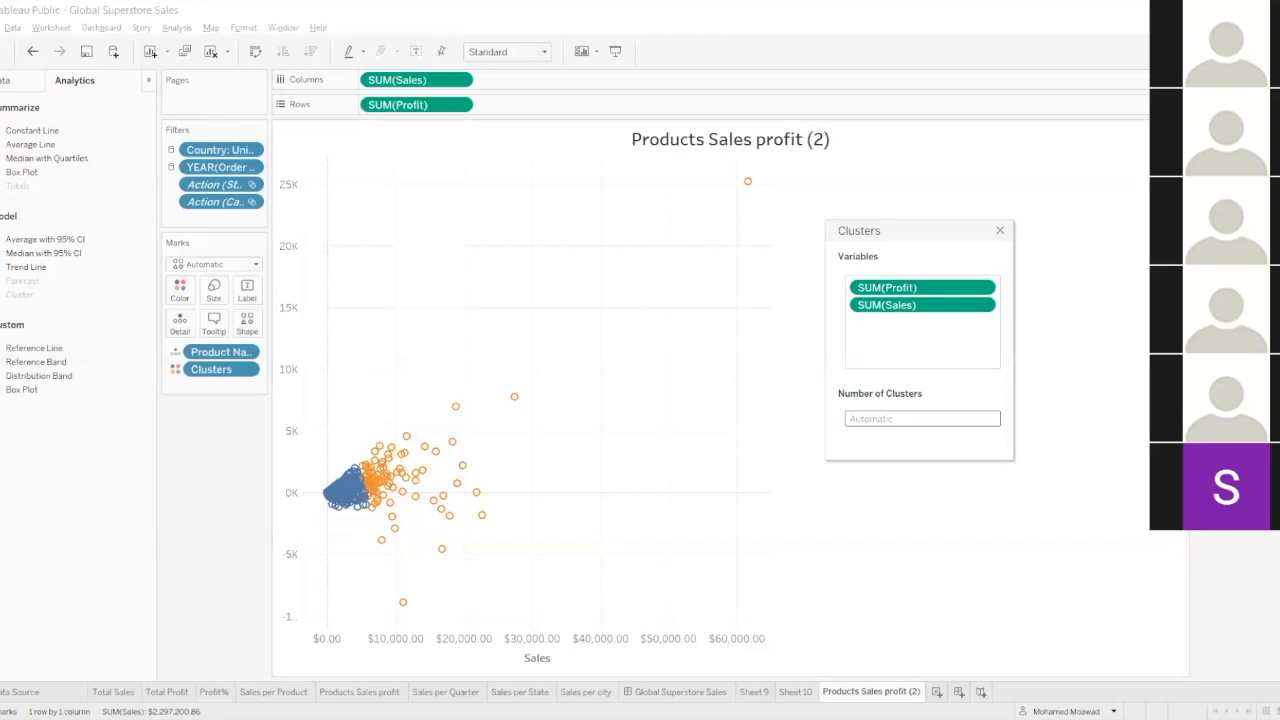
Try 3 clusters on the scatter plot and return the number of clusters to automatic.
mouse_move(367, 468)
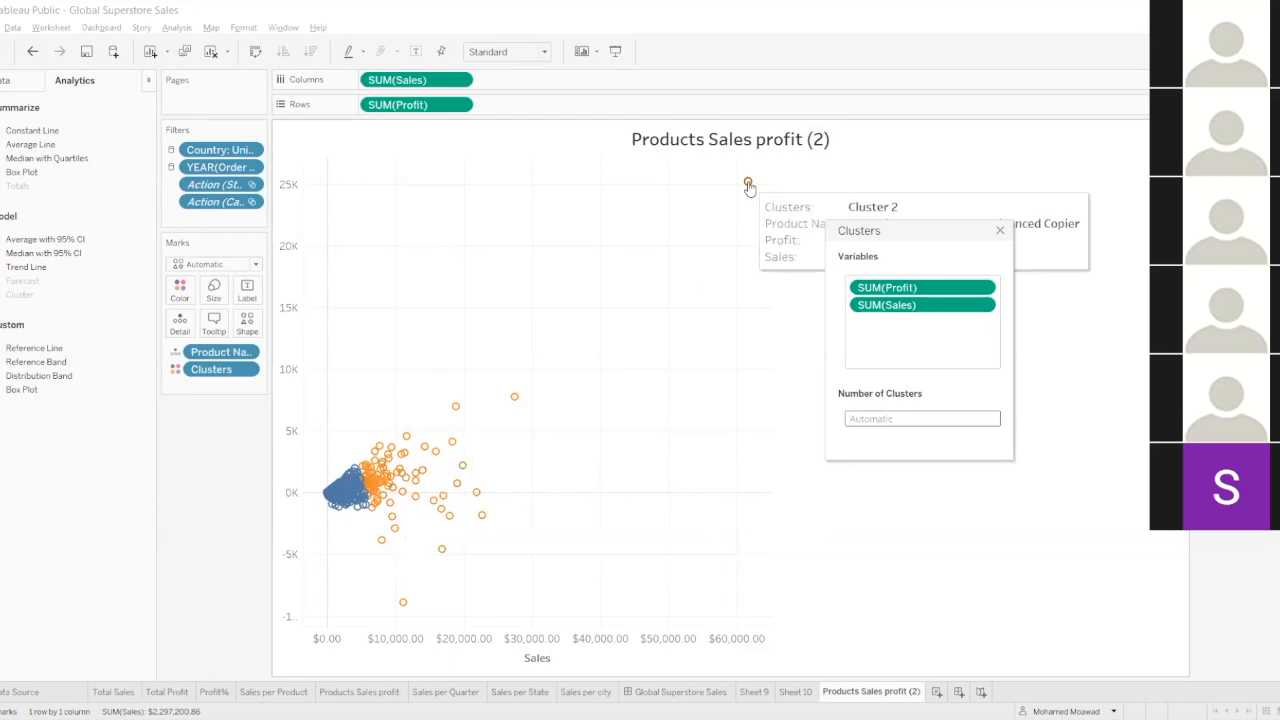
click(862, 418)
text(3)
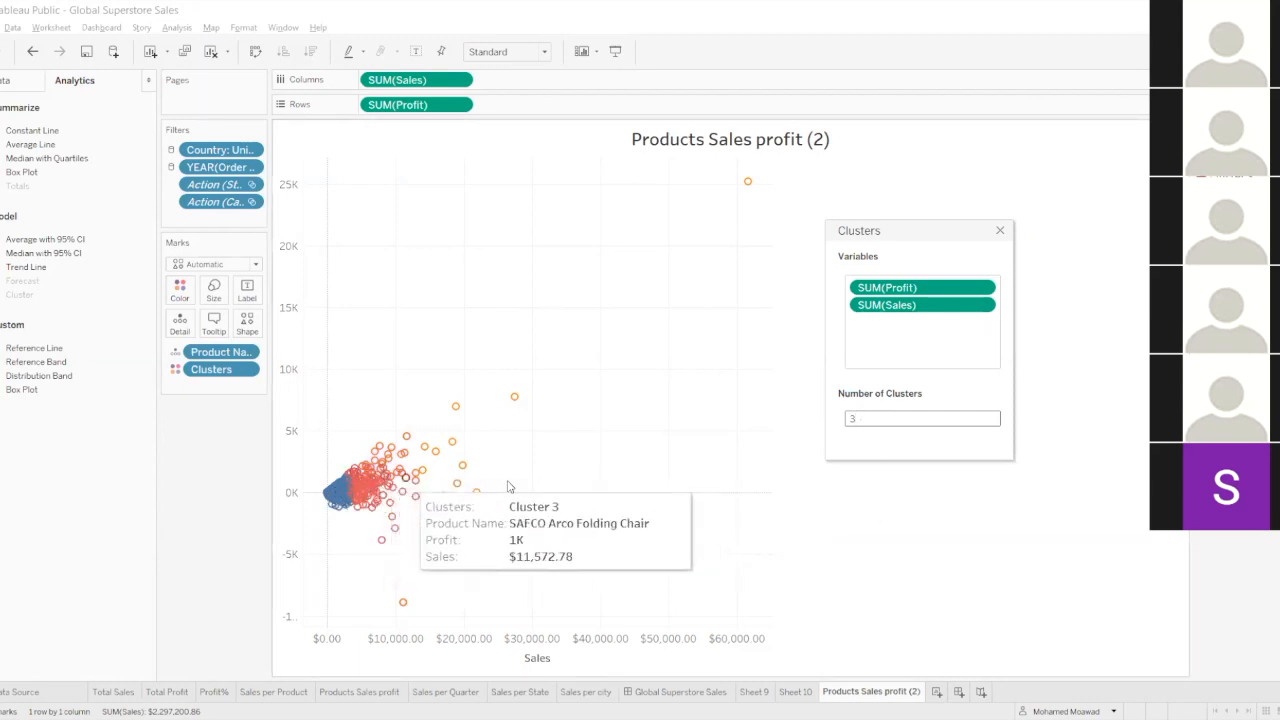
click(873, 418)
key(BackSpace)
click(897, 534)
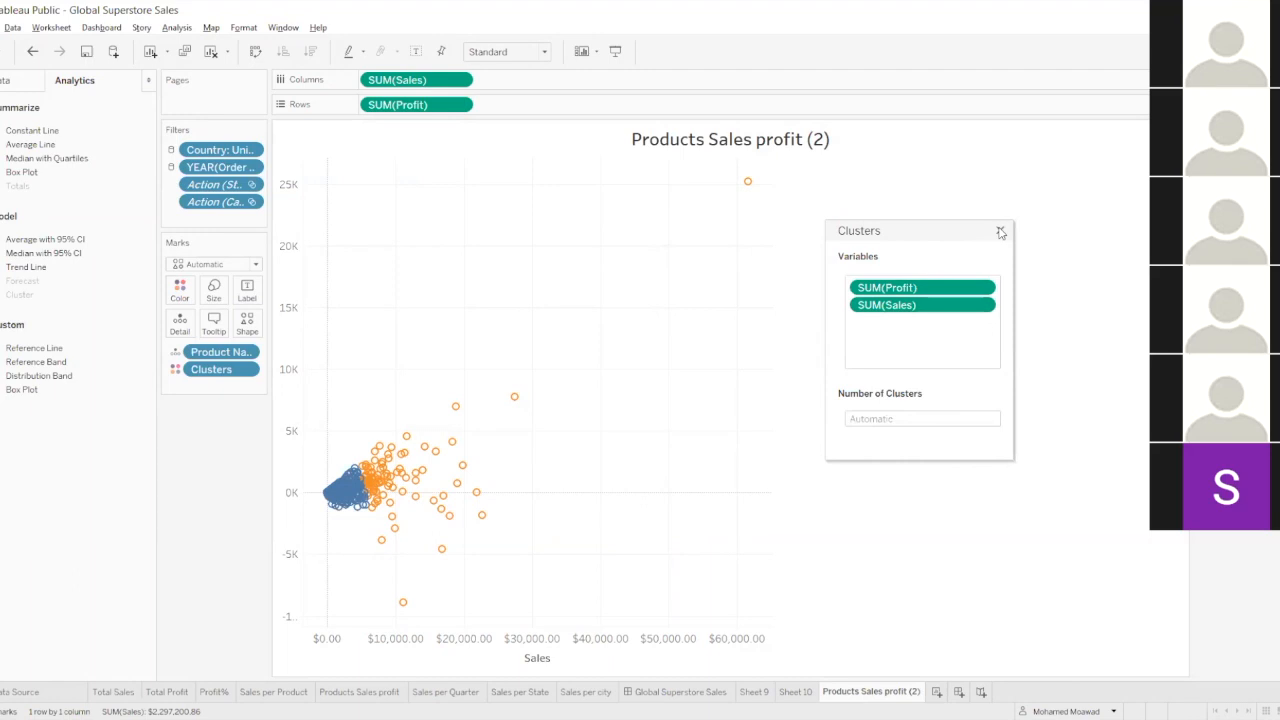
right_click(724, 244)
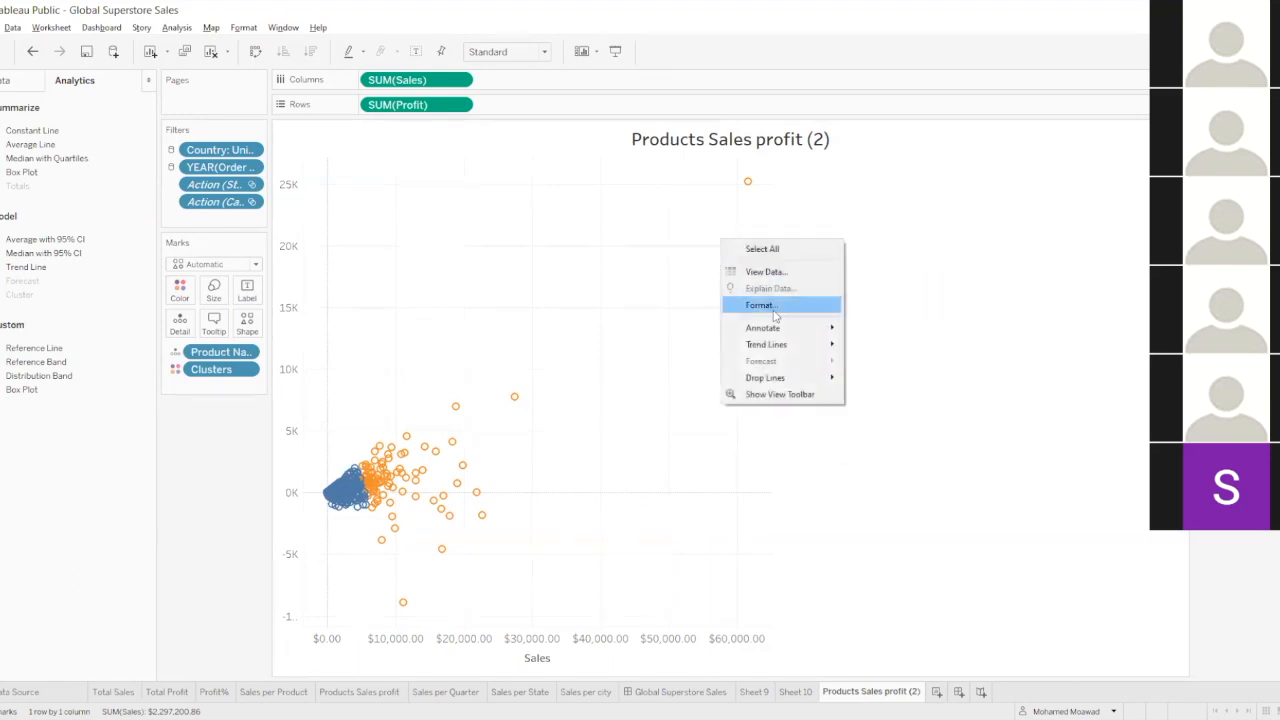
click(545, 321)
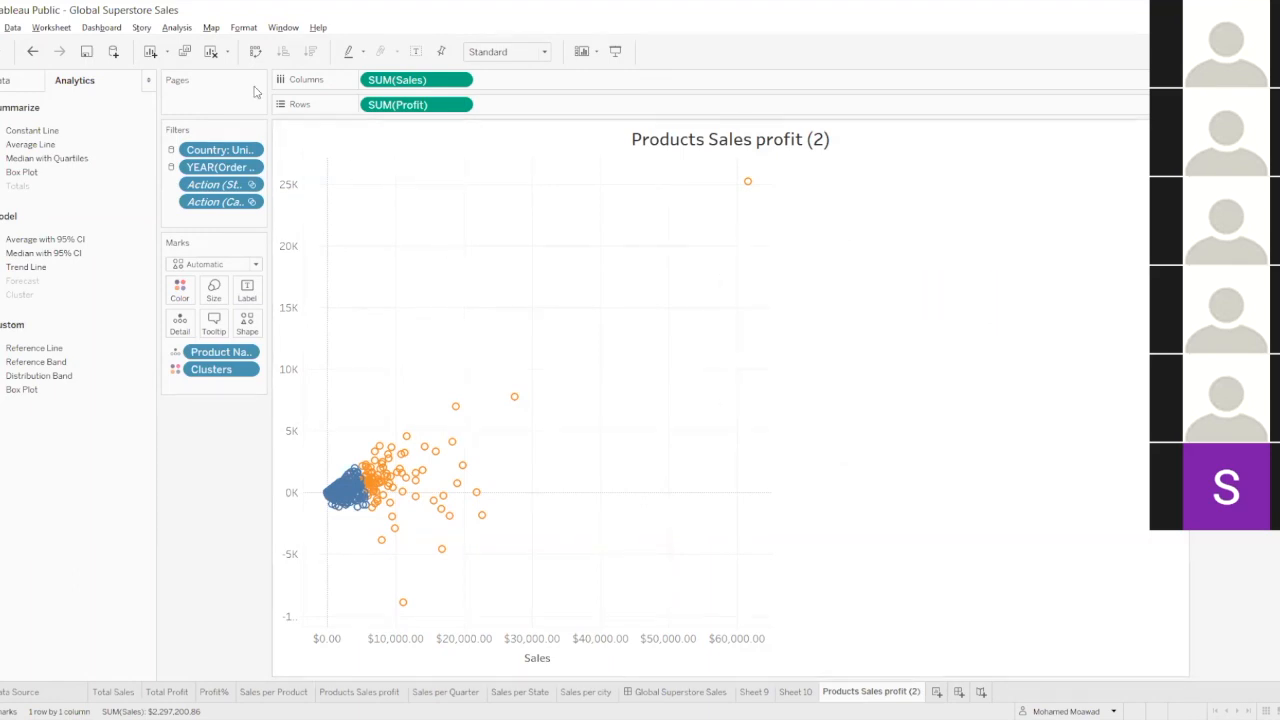
click(176, 28)
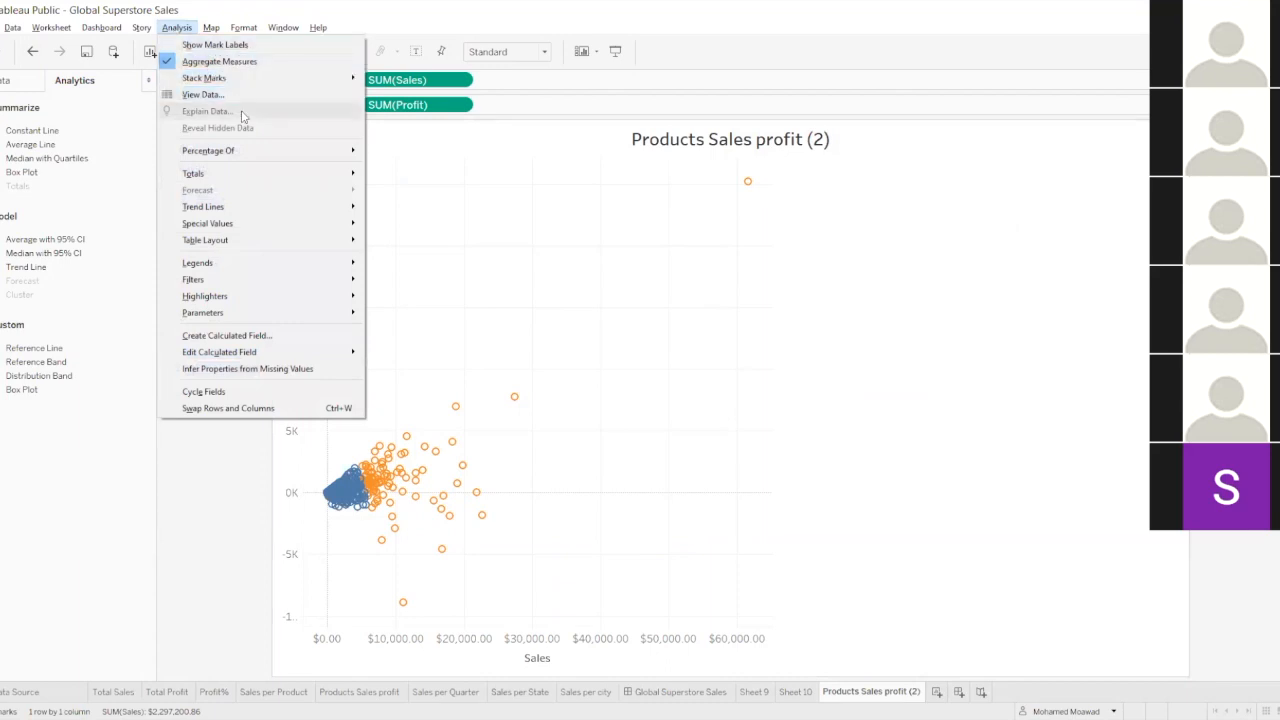
click(577, 300)
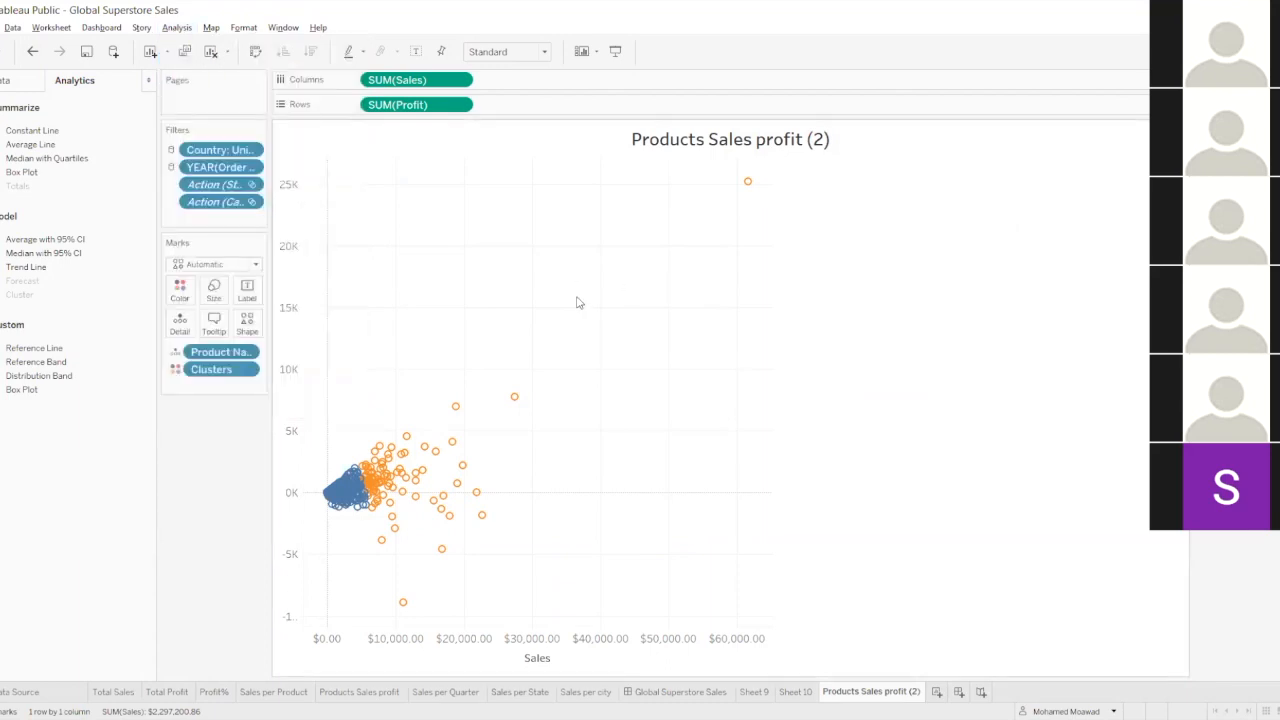
right_click(577, 300)
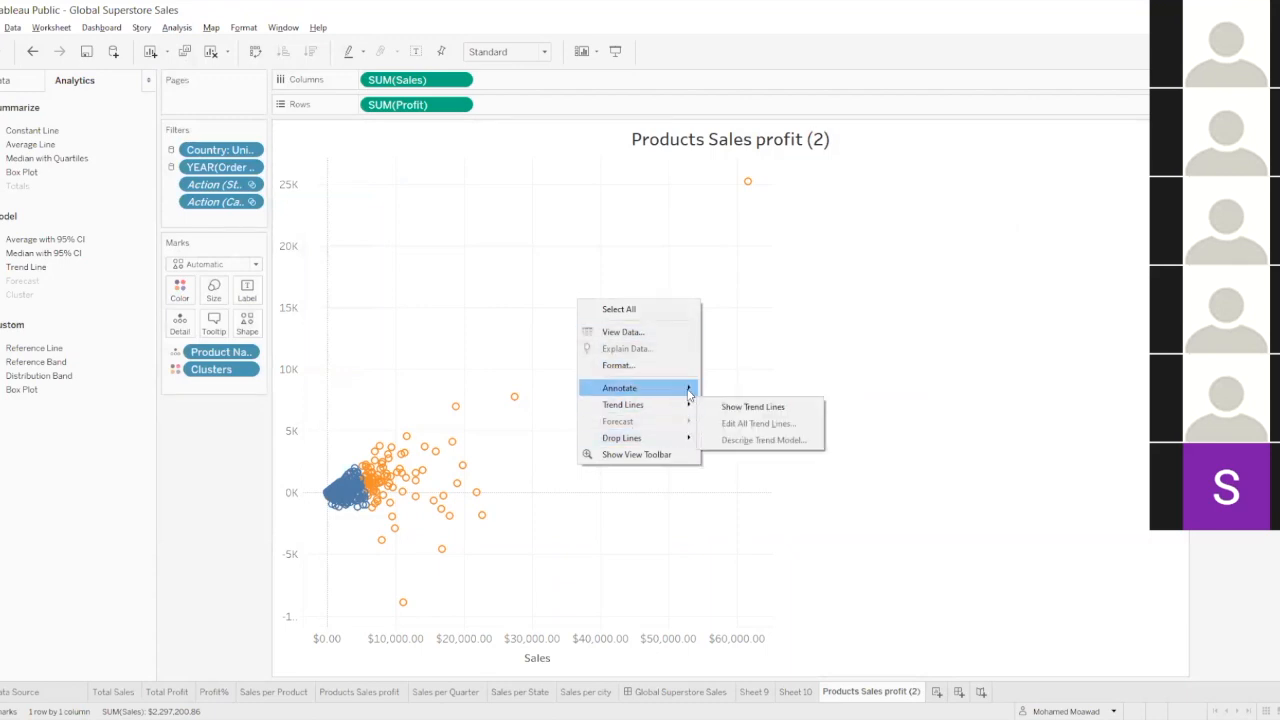
click(712, 203)
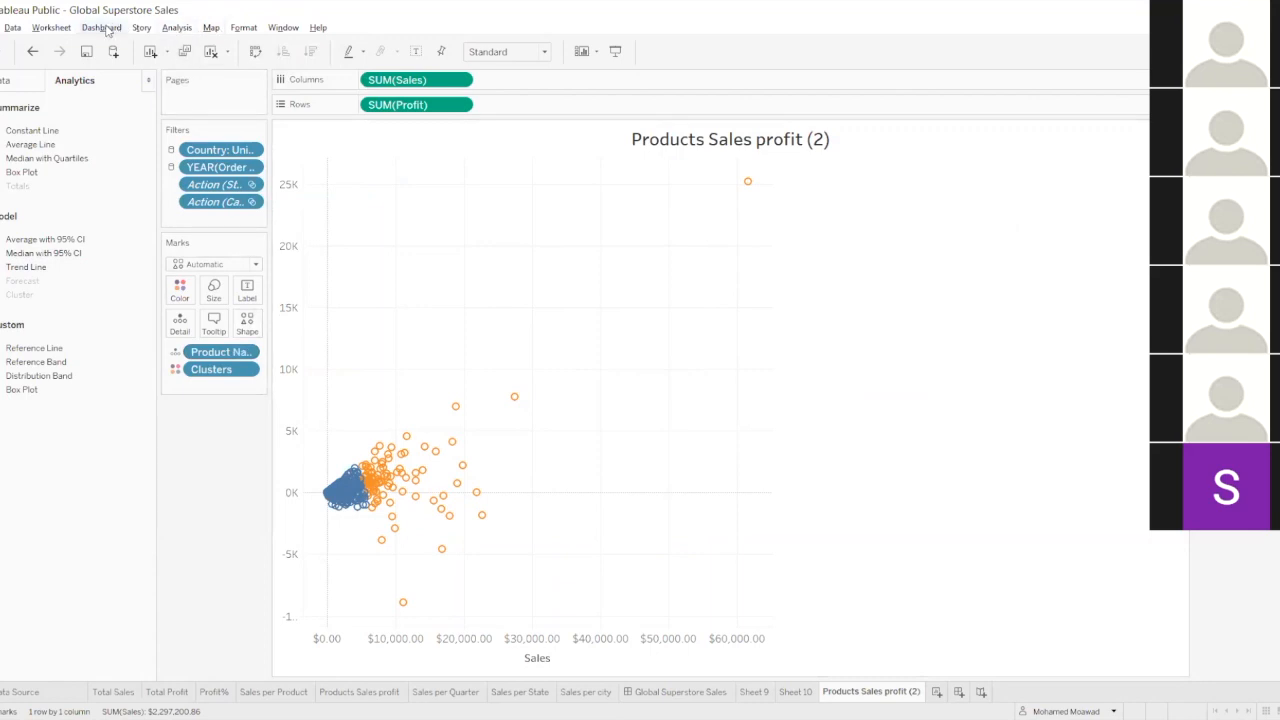
click(176, 28)
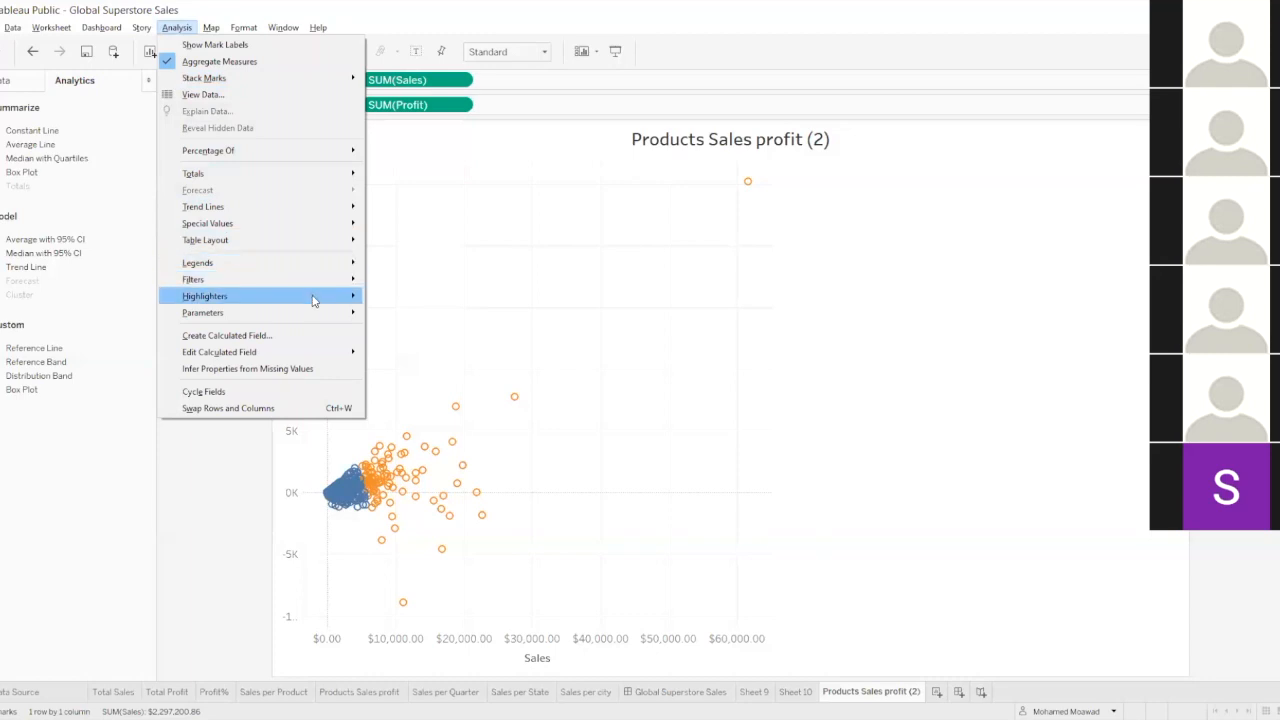
mouse_move(314, 300)
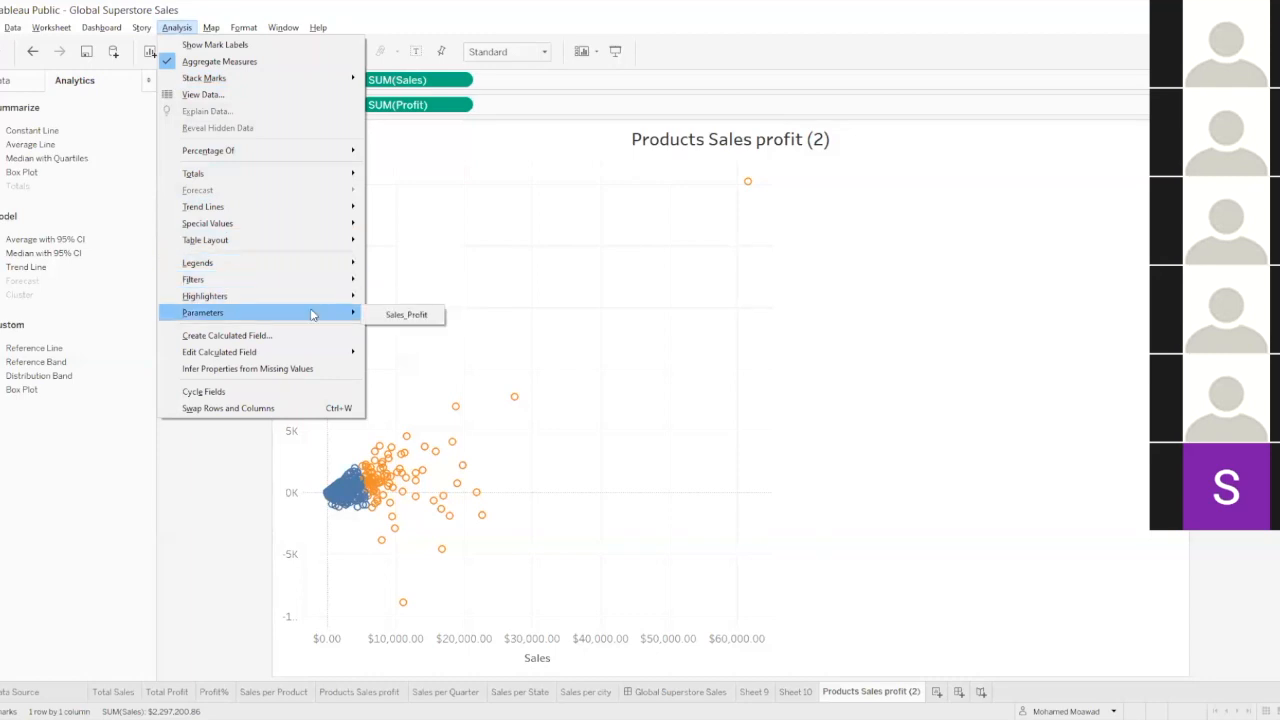
right_click(696, 363)
click(678, 315)
right_click(676, 318)
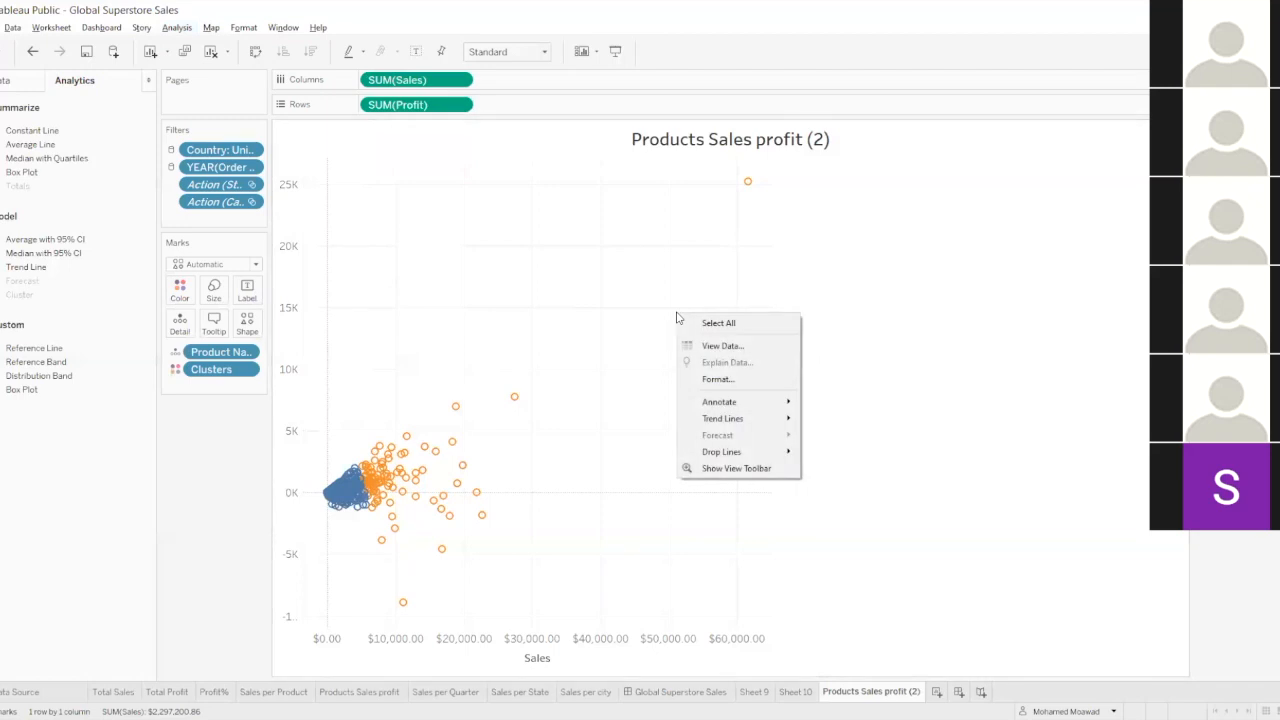
right_click(514, 398)
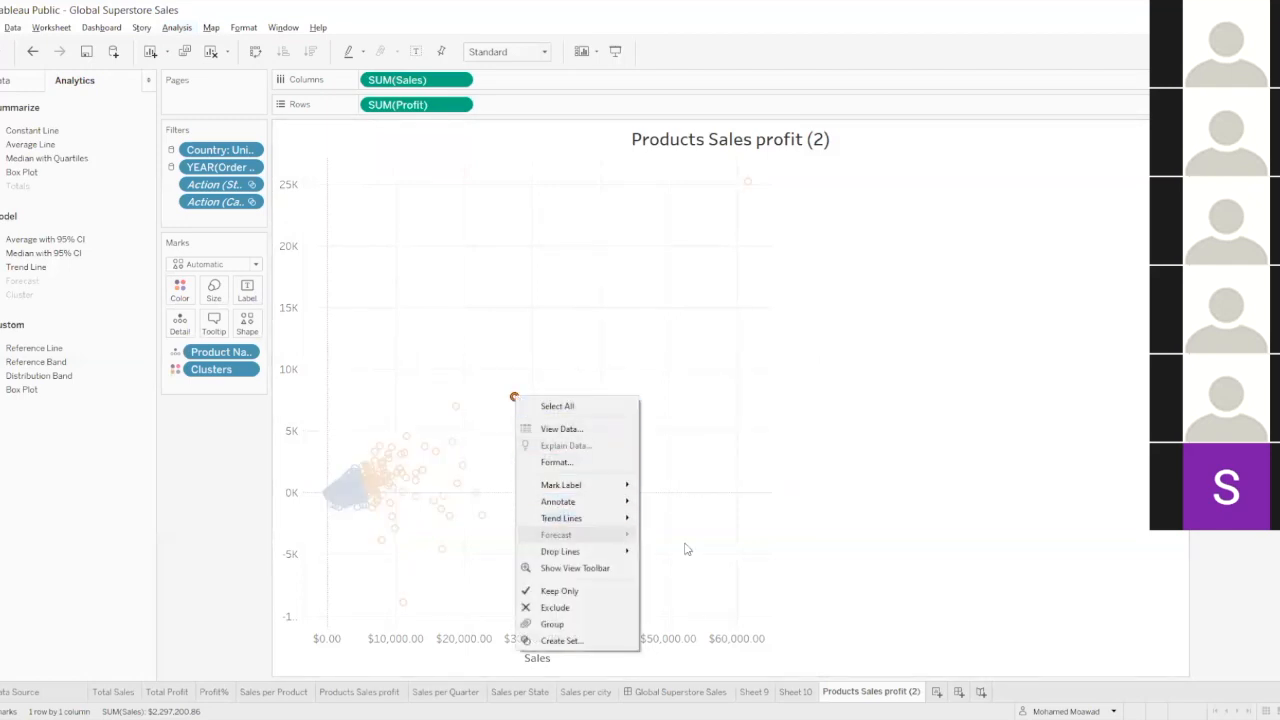
click(860, 516)
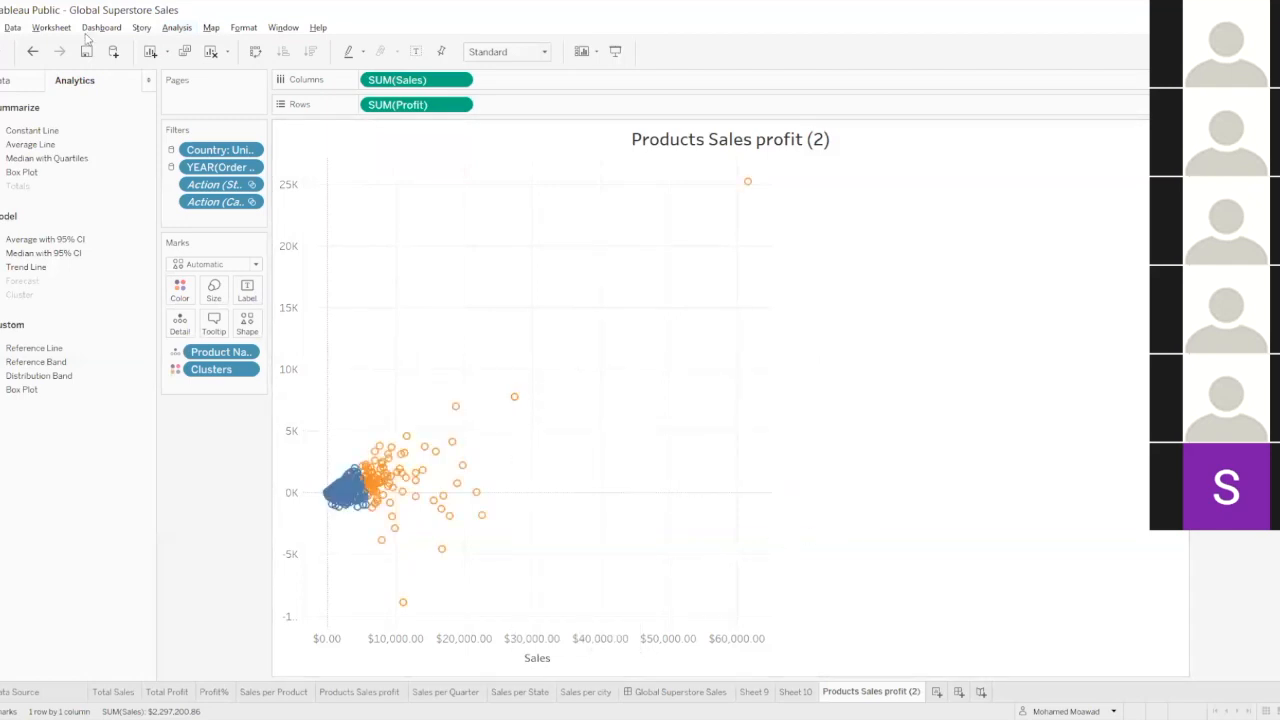
Undo the existing clustering, add clusters based on Profit and Sales again, and move the cluster settings further from the marks.
click(32, 52)
click(32, 52)
click(32, 52)
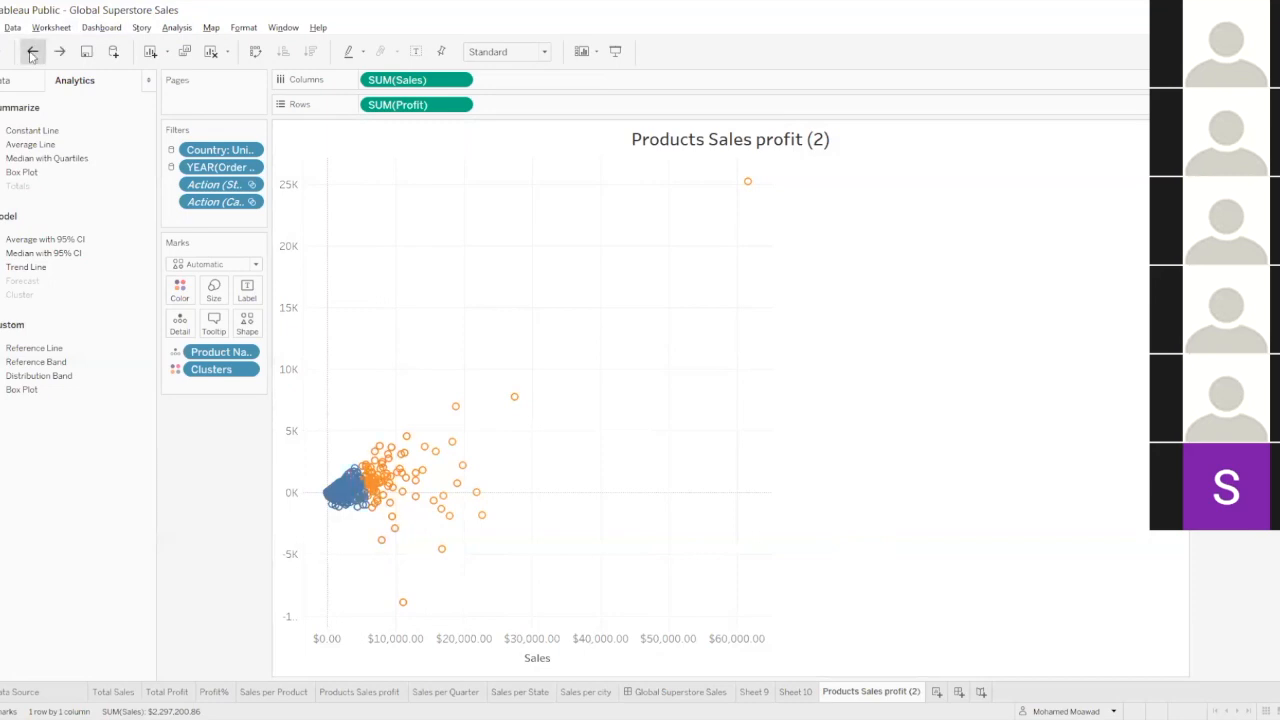
drag(20, 294, 398, 181)
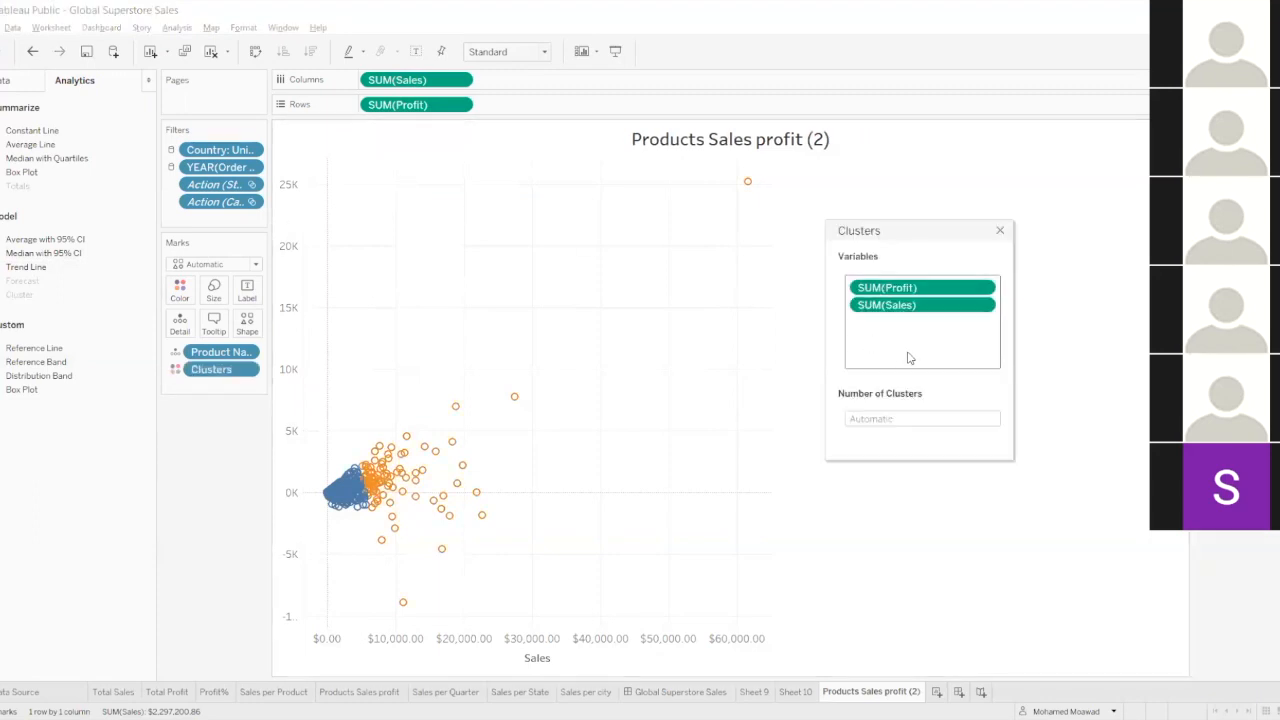
drag(889, 232, 921, 220)
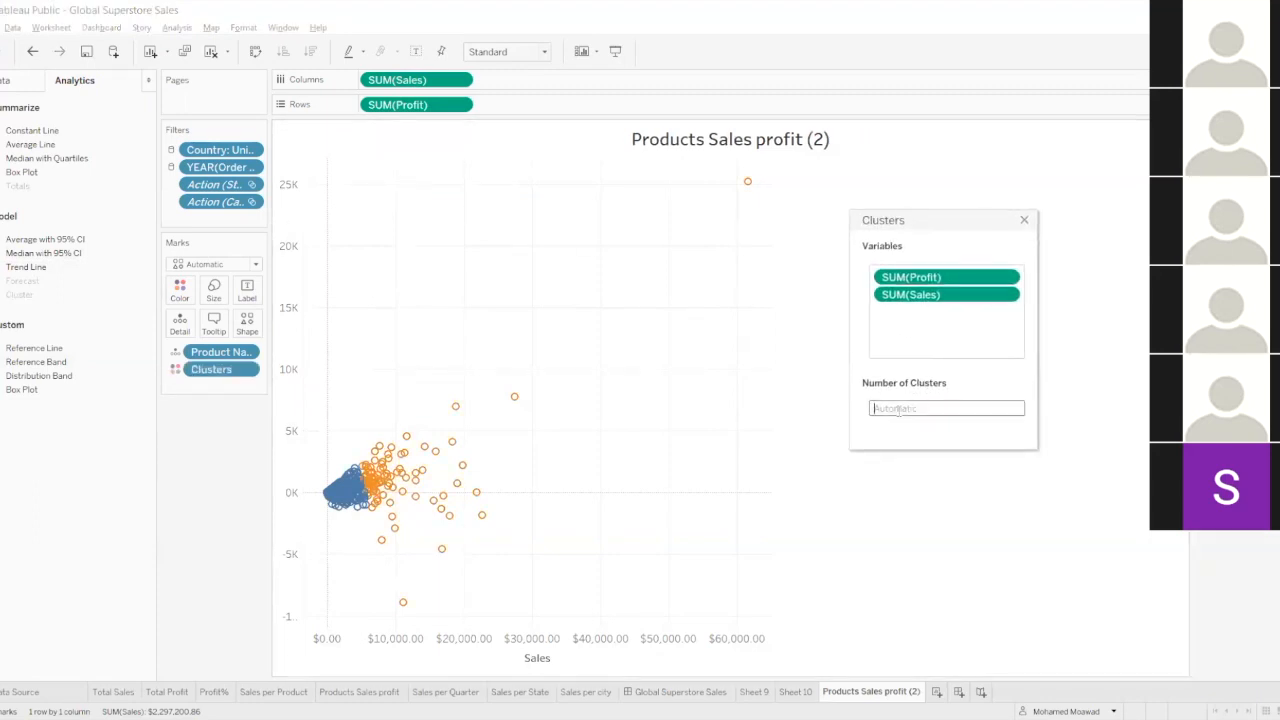
click(872, 408)
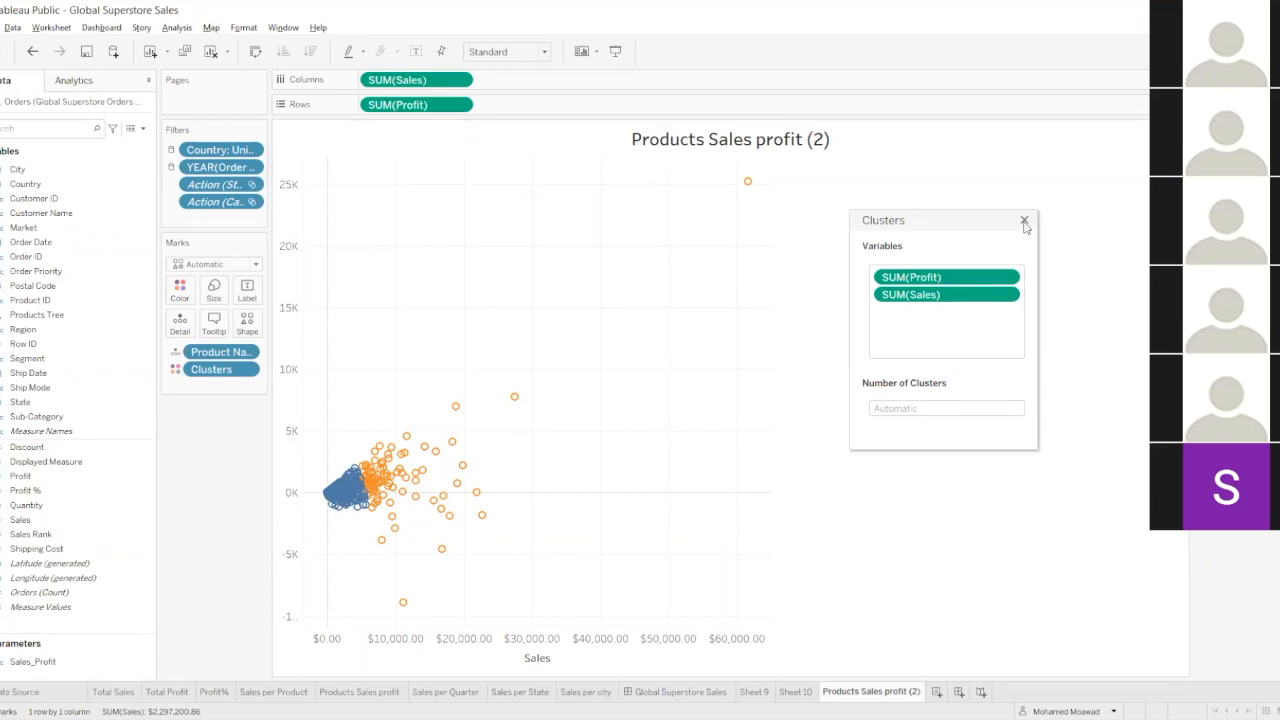
click(88, 82)
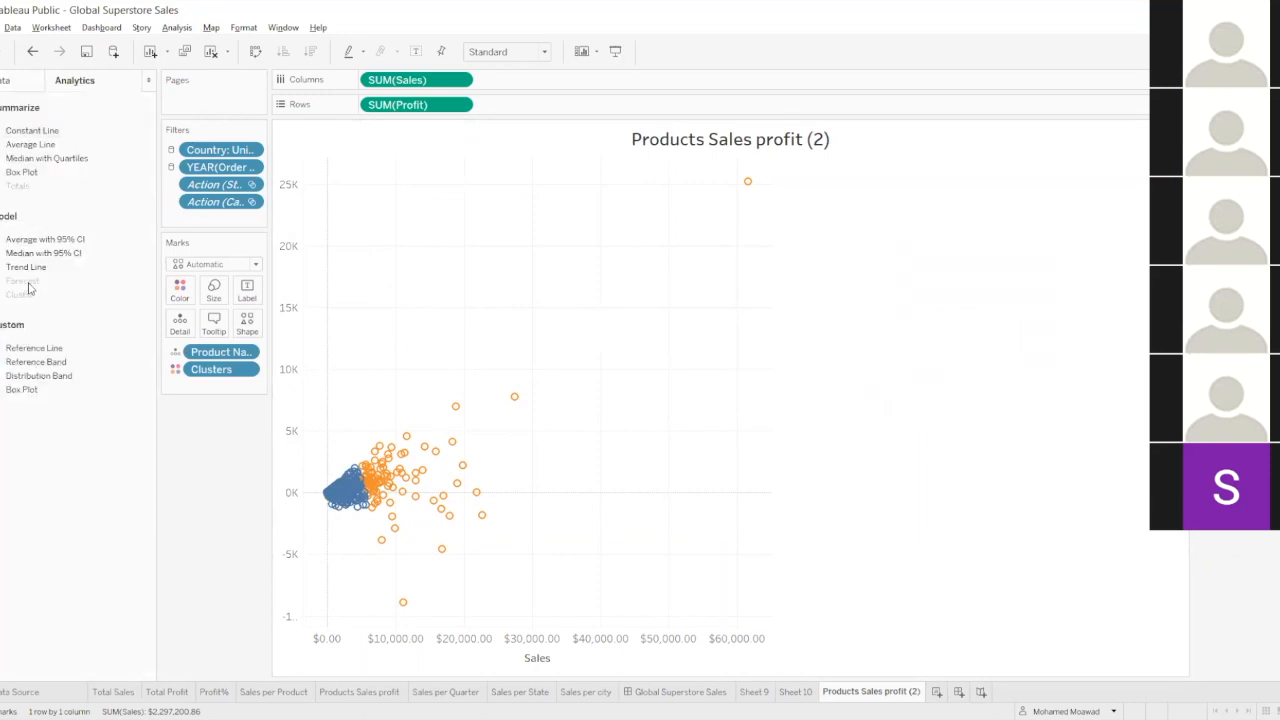
Undo the clustering to inspect the plain scatter plot, and reapply clusters based on Profit and Sales.
click(34, 52)
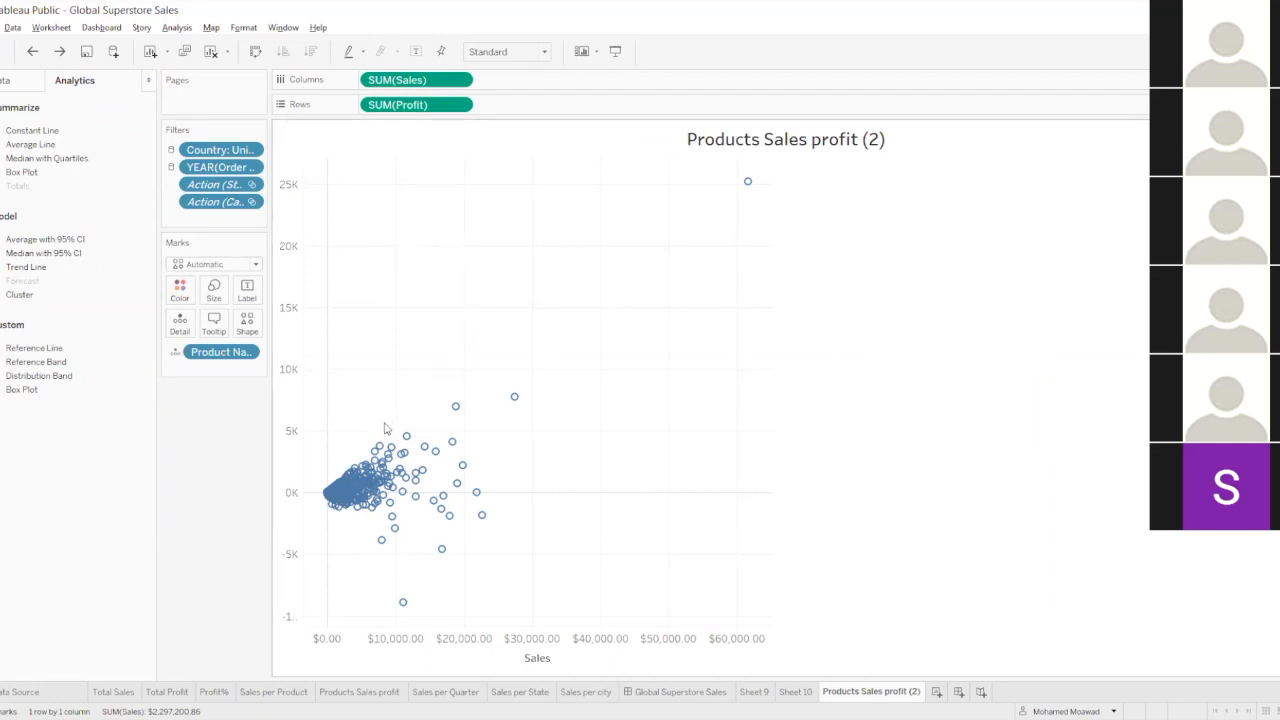
mouse_move(513, 400)
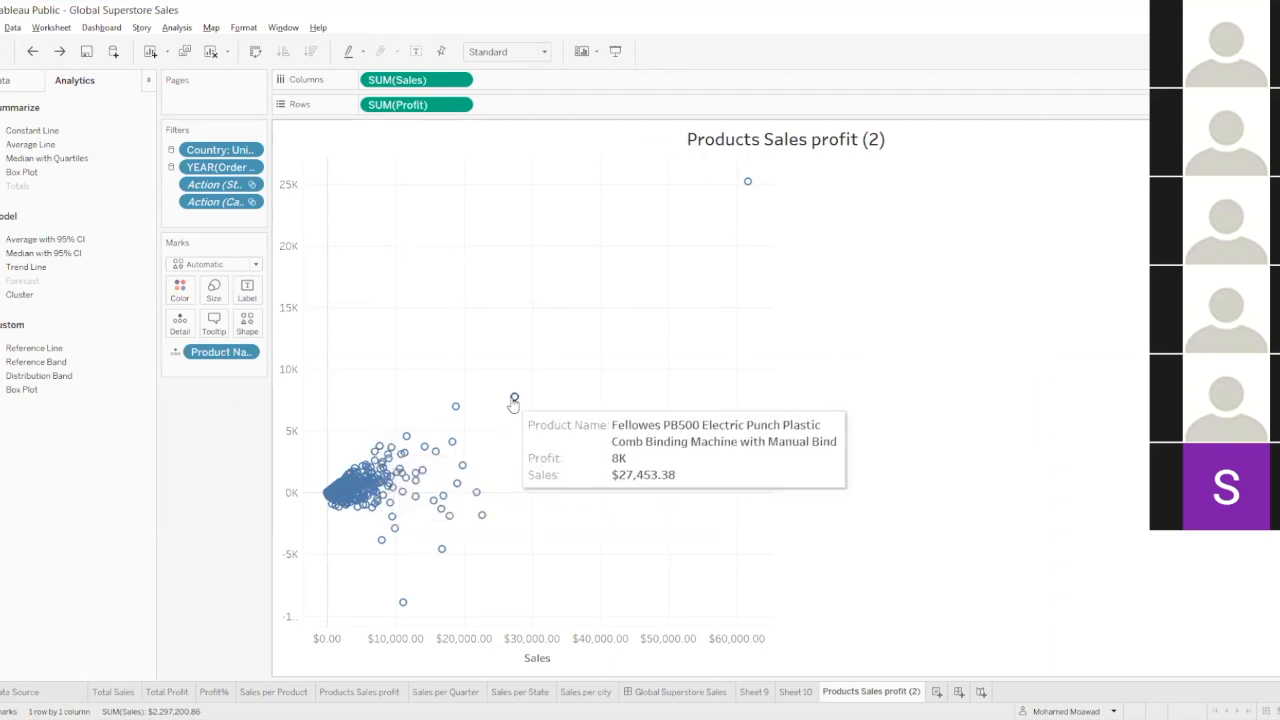
drag(95, 294, 397, 194)
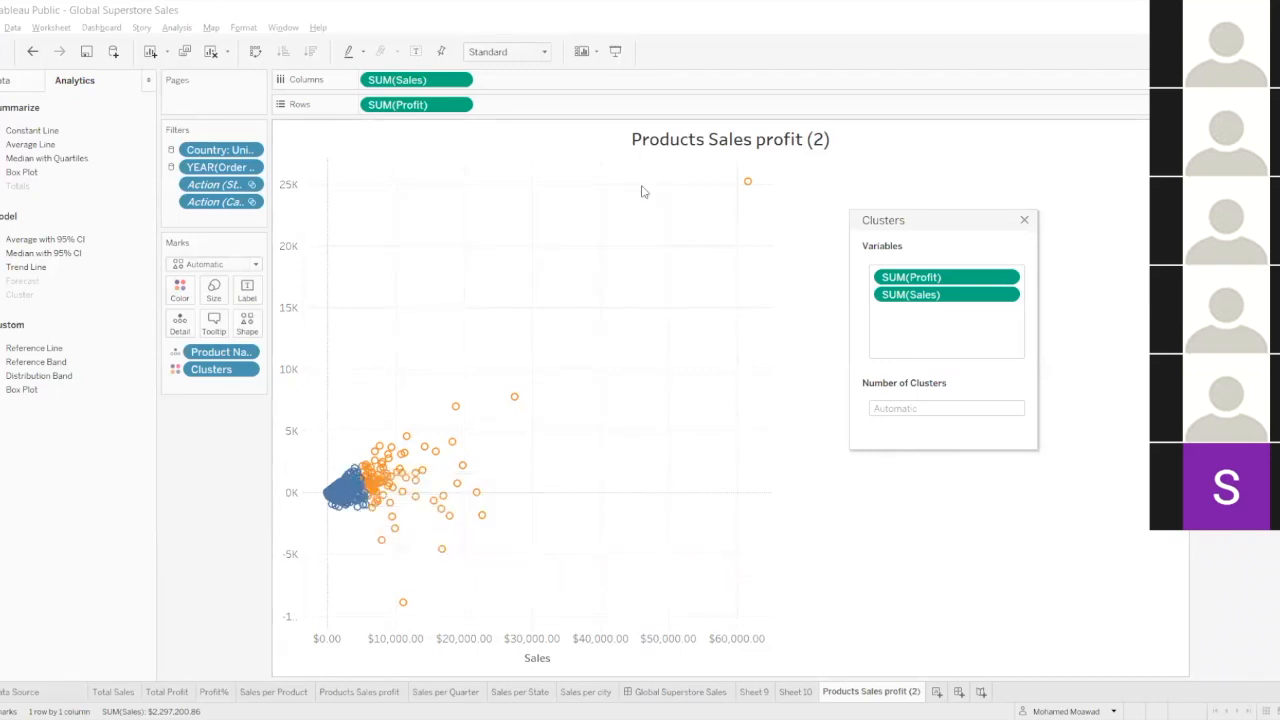
mouse_move(358, 484)
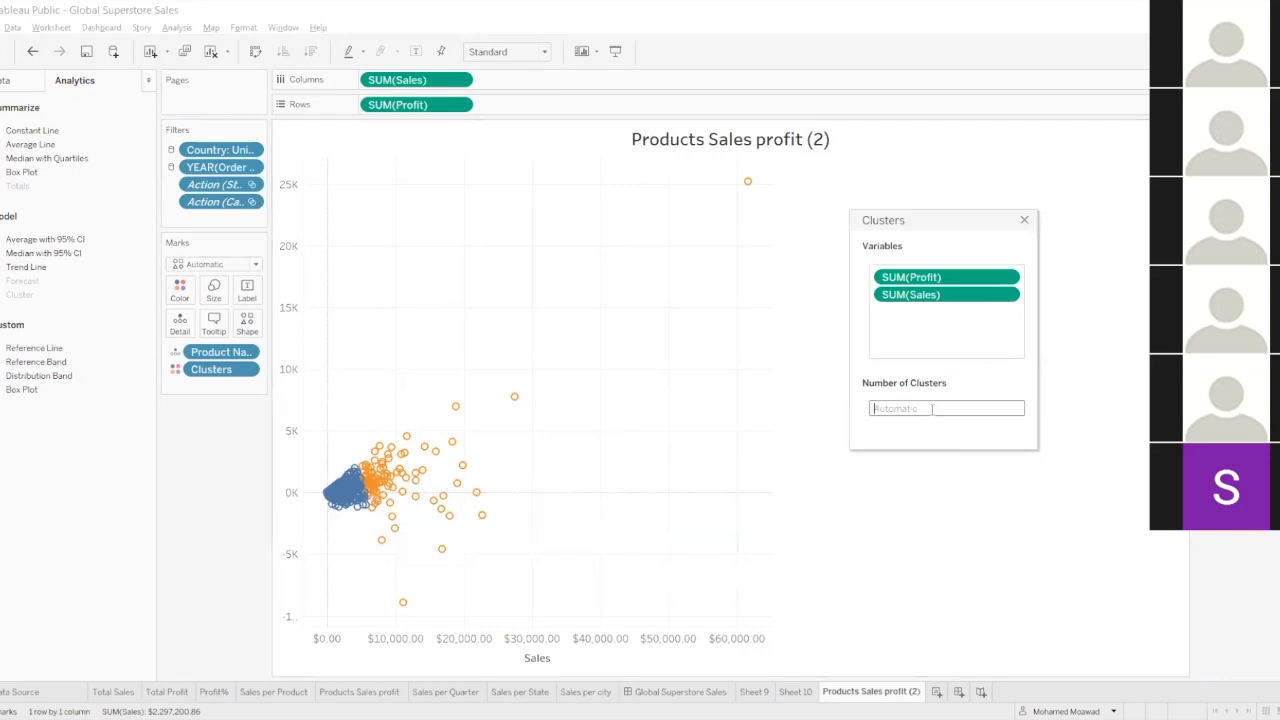
Try 3 and 4 clusters on the scatter plot, reset the number of clusters to automatic, and close the cluster settings.
click(932, 409)
text(3)
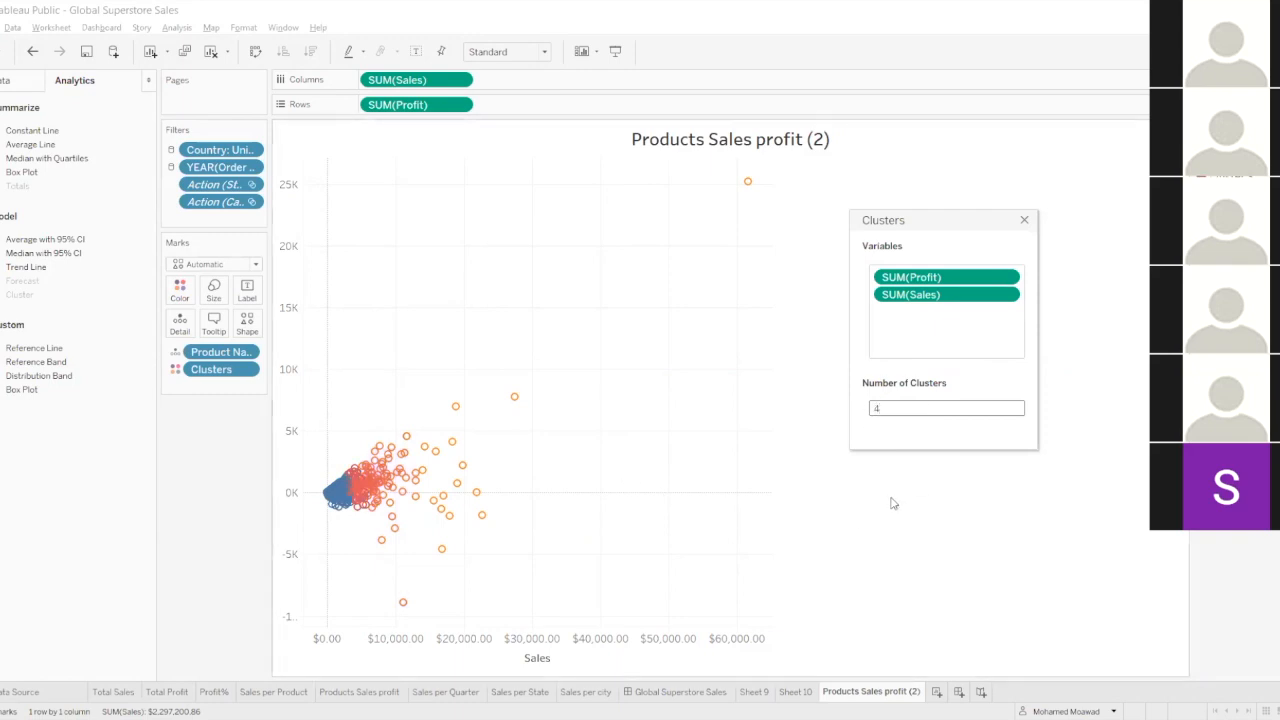
mouse_move(424, 481)
mouse_move(752, 185)
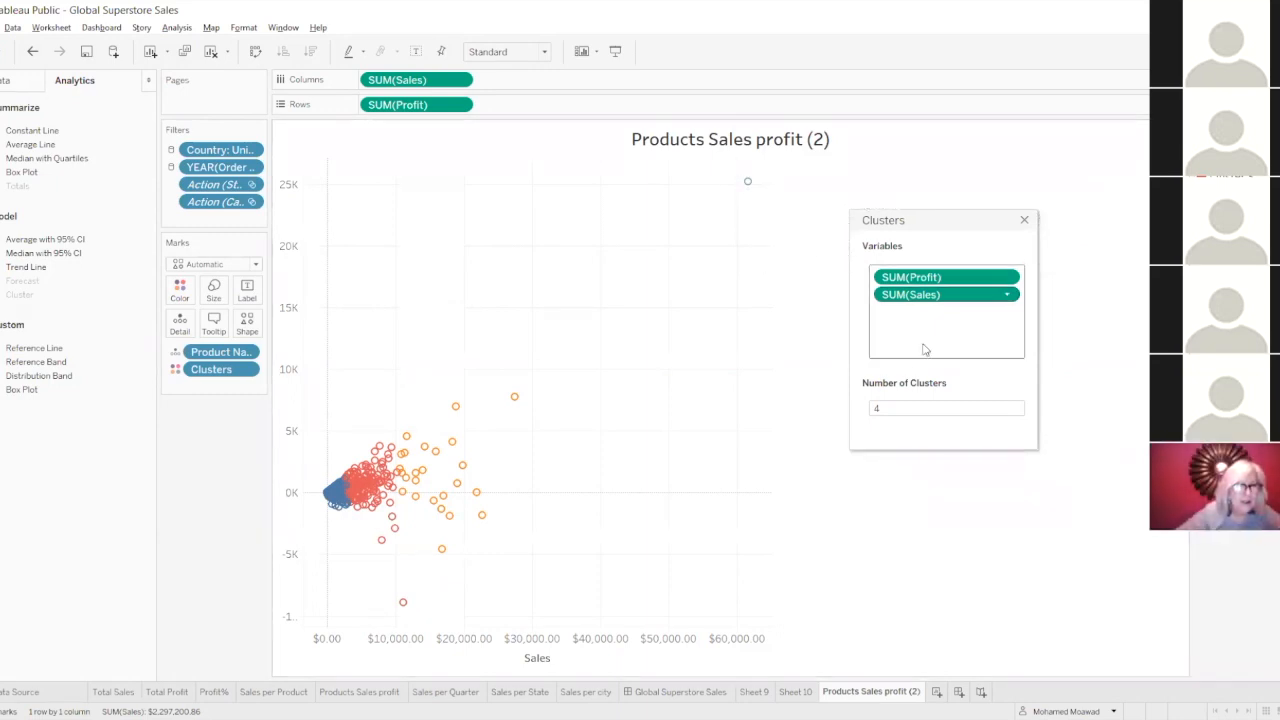
key(BackSpace)
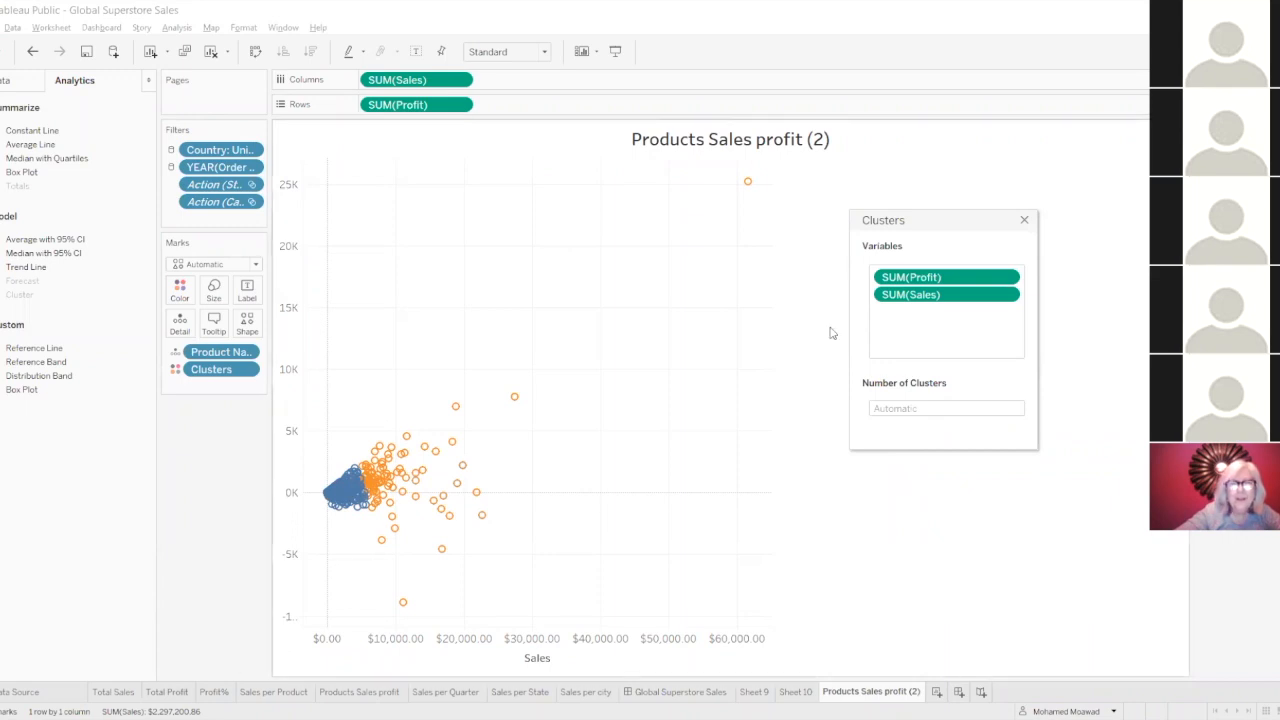
click(1024, 220)
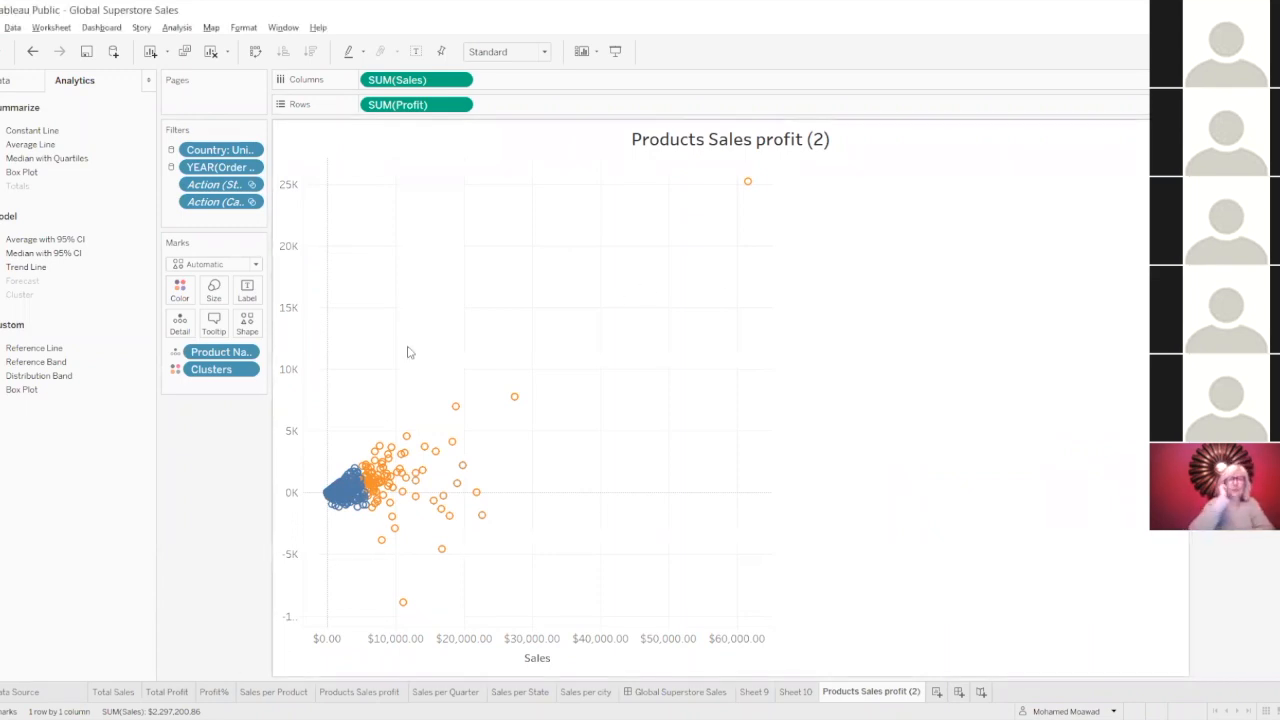
Open the description of the clusters and review its summary, including the clustering inputs, diagnostics and the centers for Profit and Sales.
right_click(226, 370)
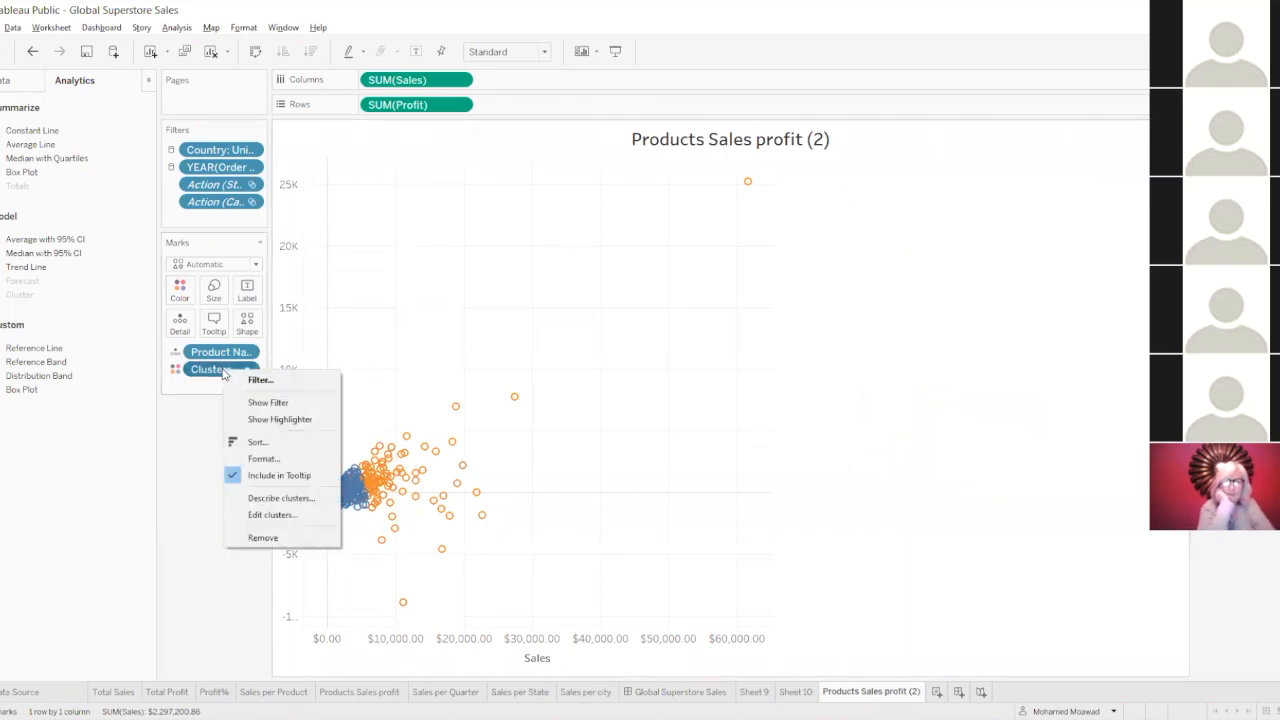
click(285, 499)
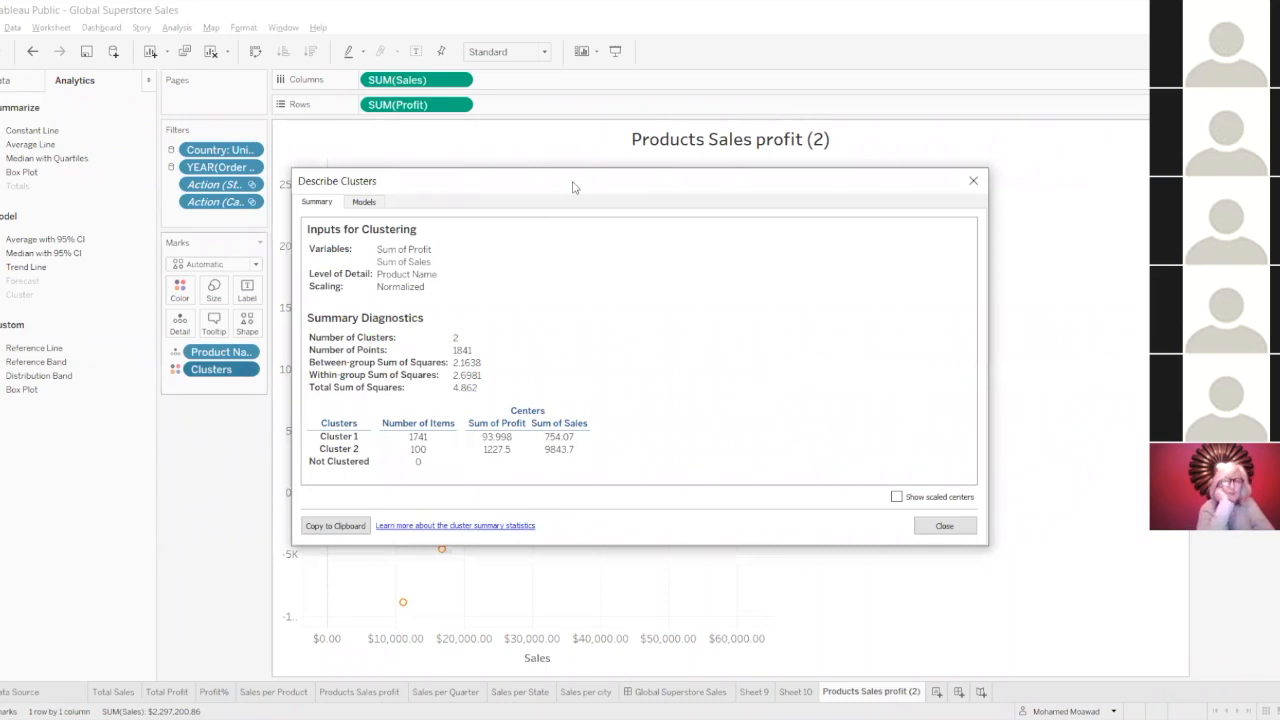
drag(573, 187, 752, 178)
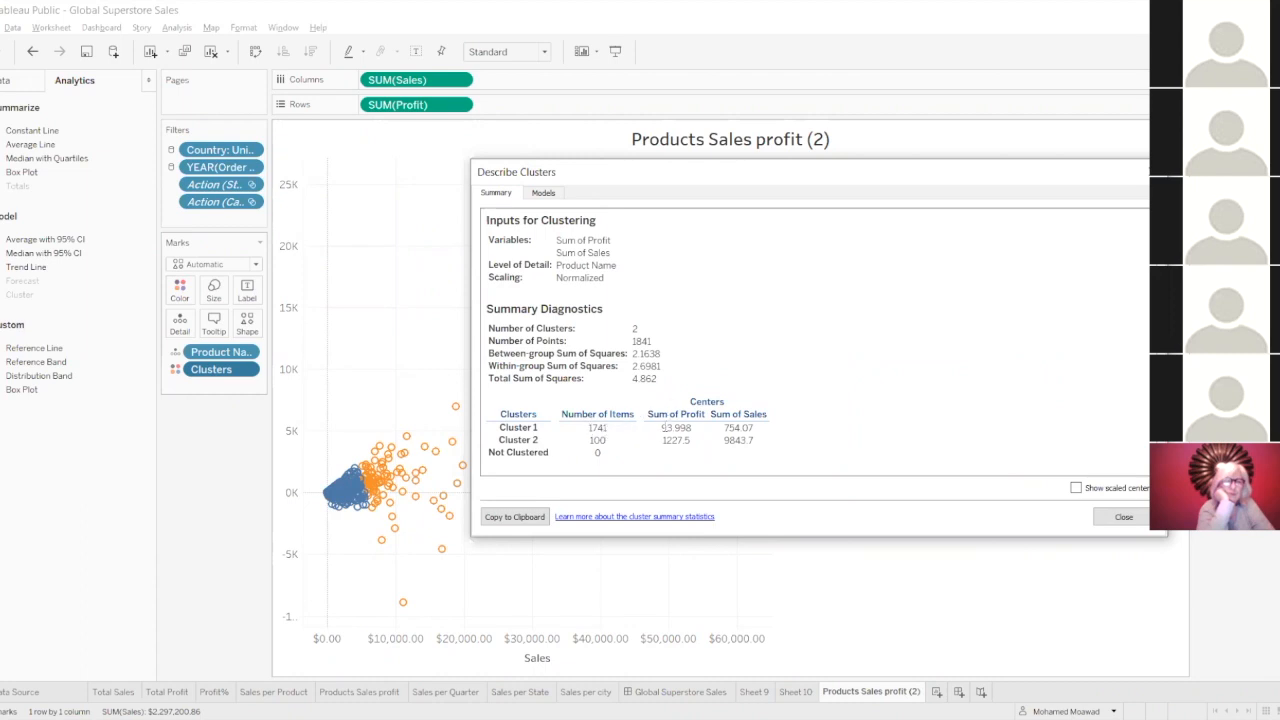
drag(663, 428, 702, 414)
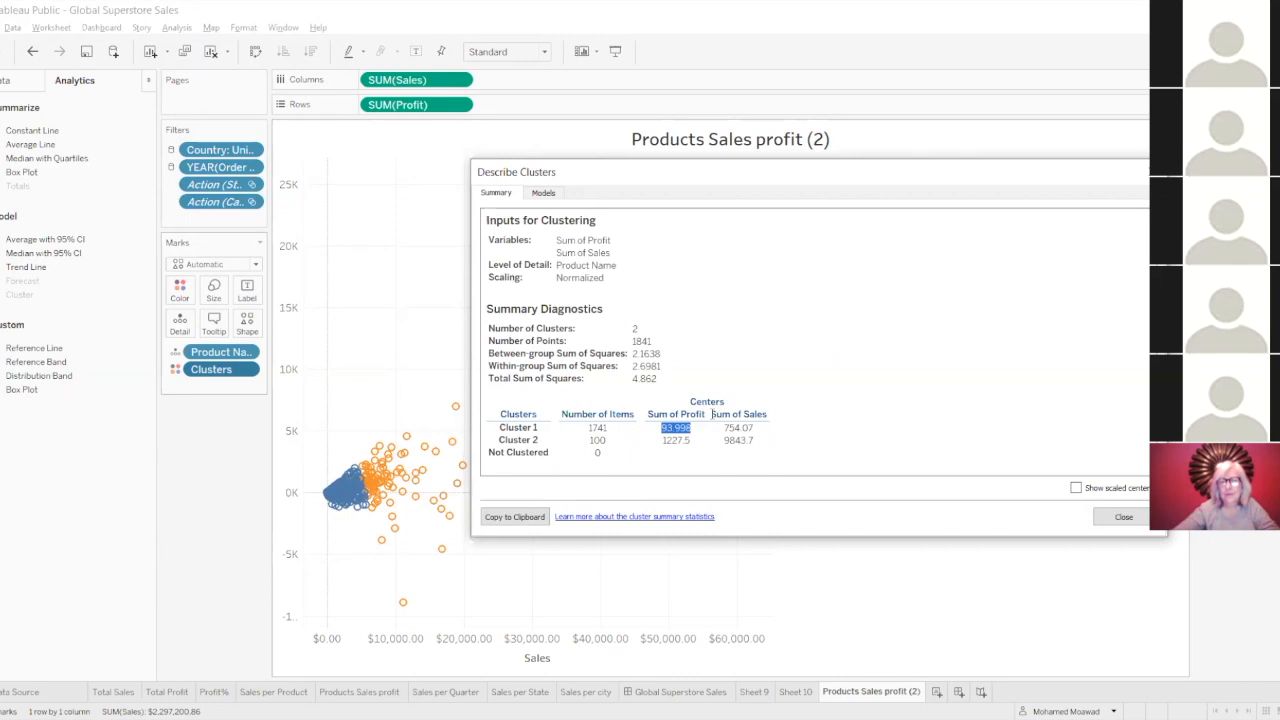
drag(711, 414, 741, 414)
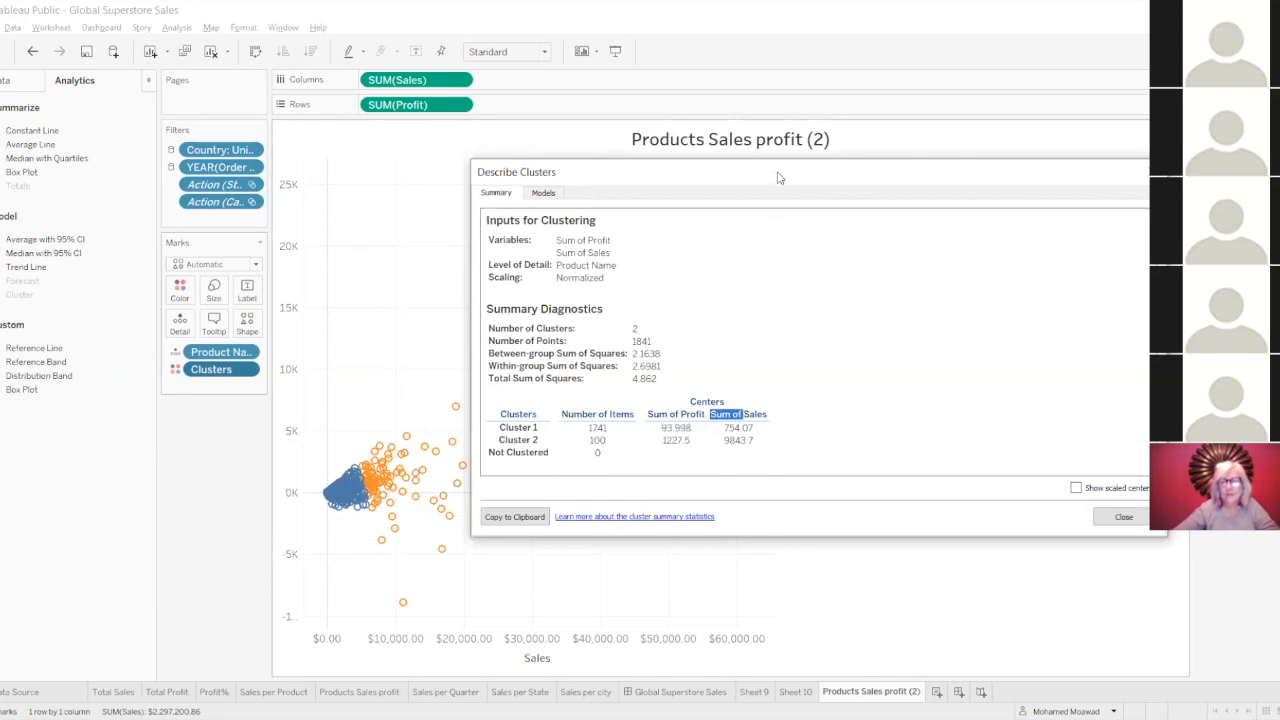
drag(779, 178, 763, 203)
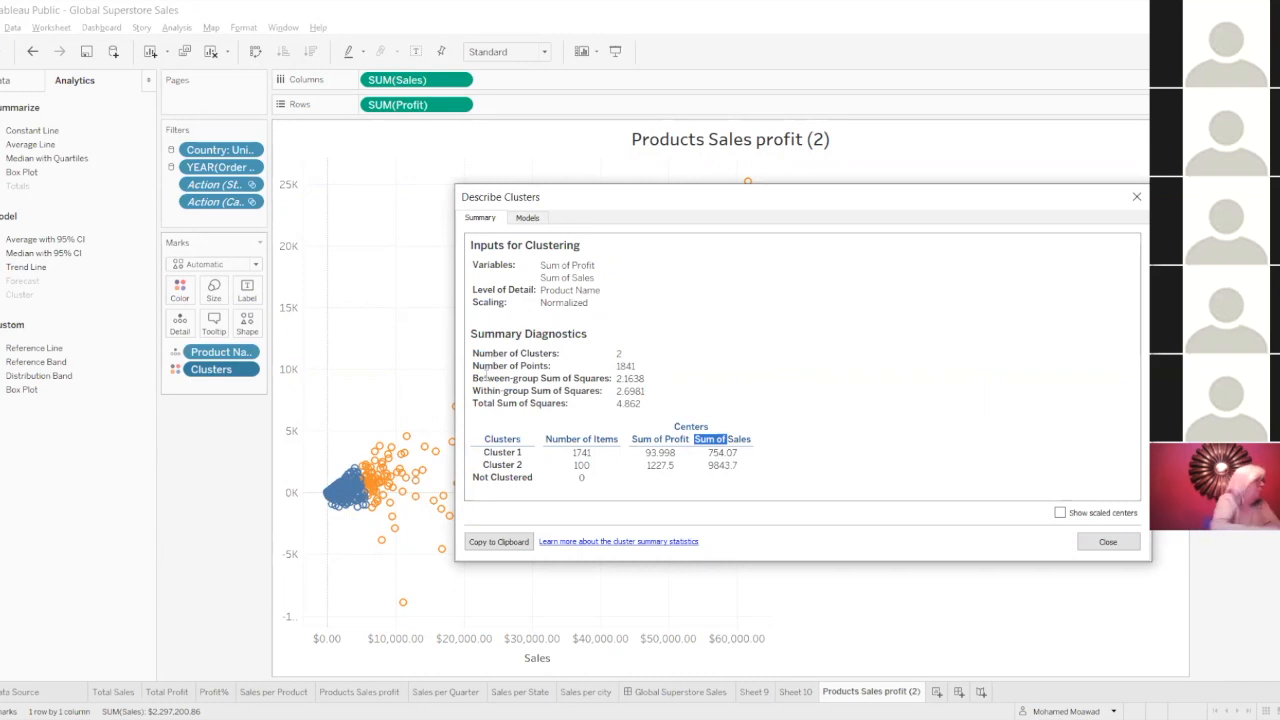
drag(478, 365, 525, 378)
click(525, 378)
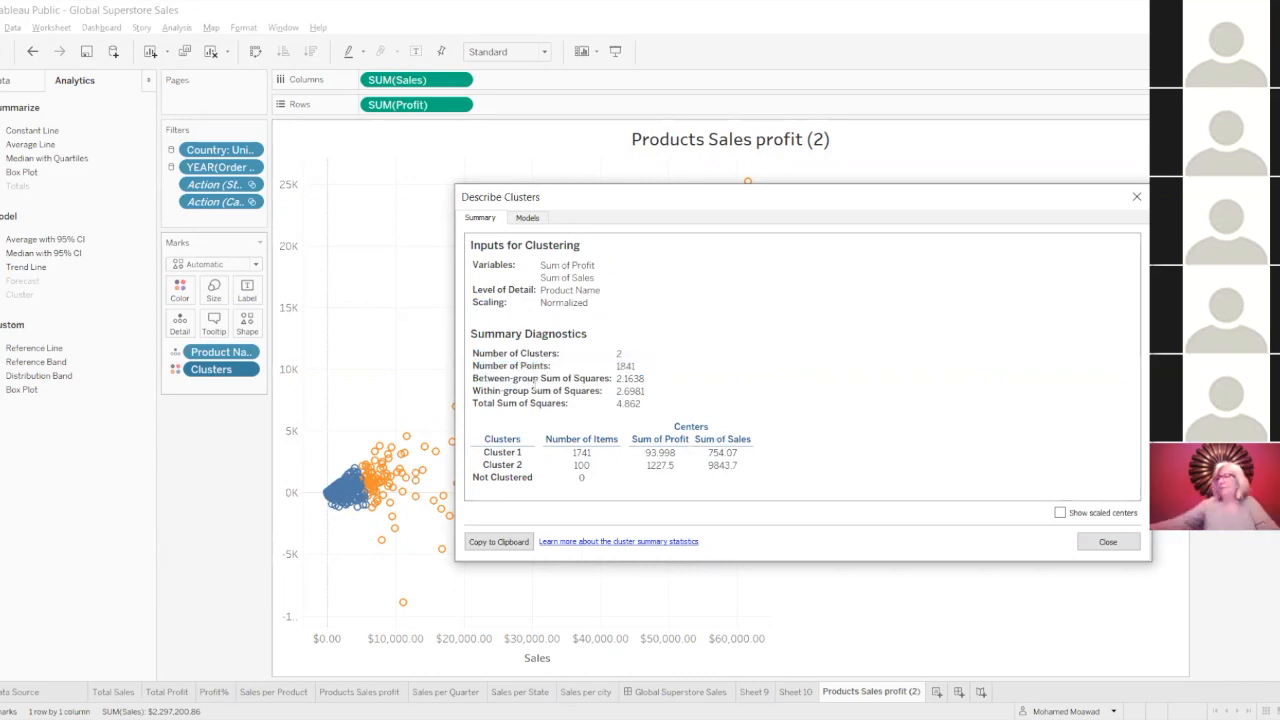
Examine the analysis of variance in the cluster model description for Sum of Sales and Sum of Profit.
click(528, 220)
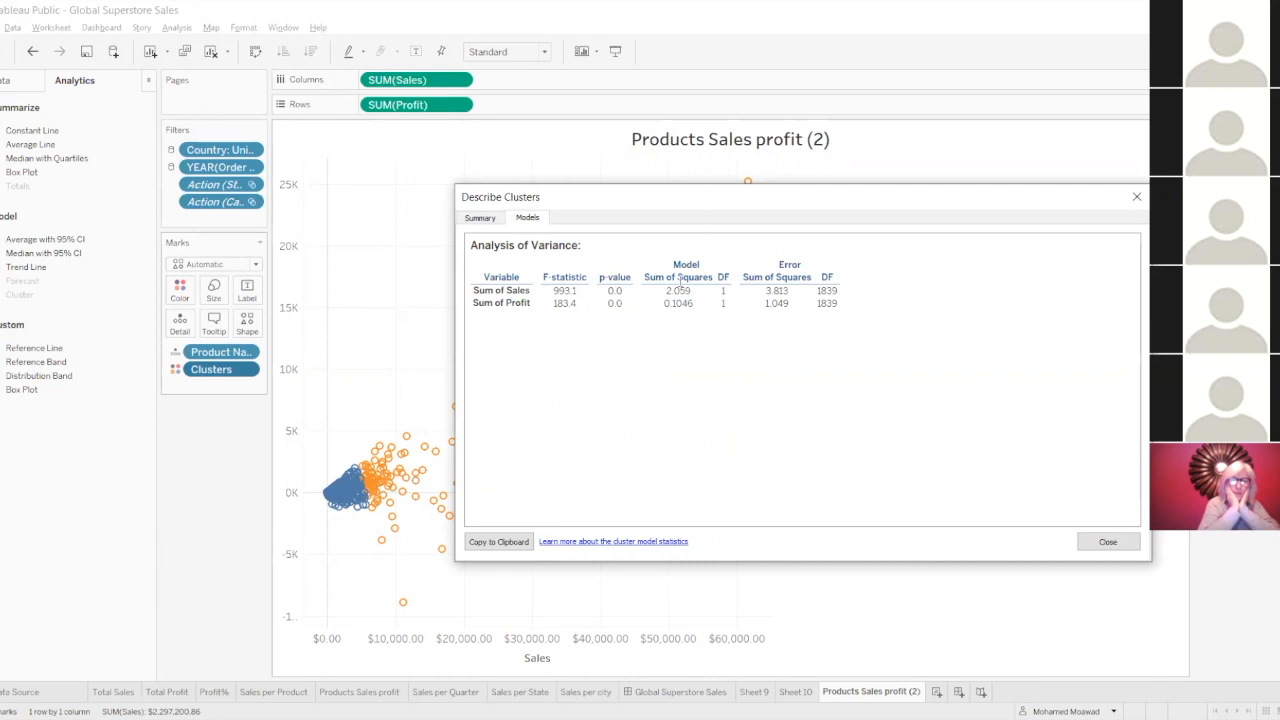
mouse_move(710, 196)
mouse_down()
mouse_move(627, 273)
mouse_move(593, 355)
mouse_move(715, 175)
mouse_up()
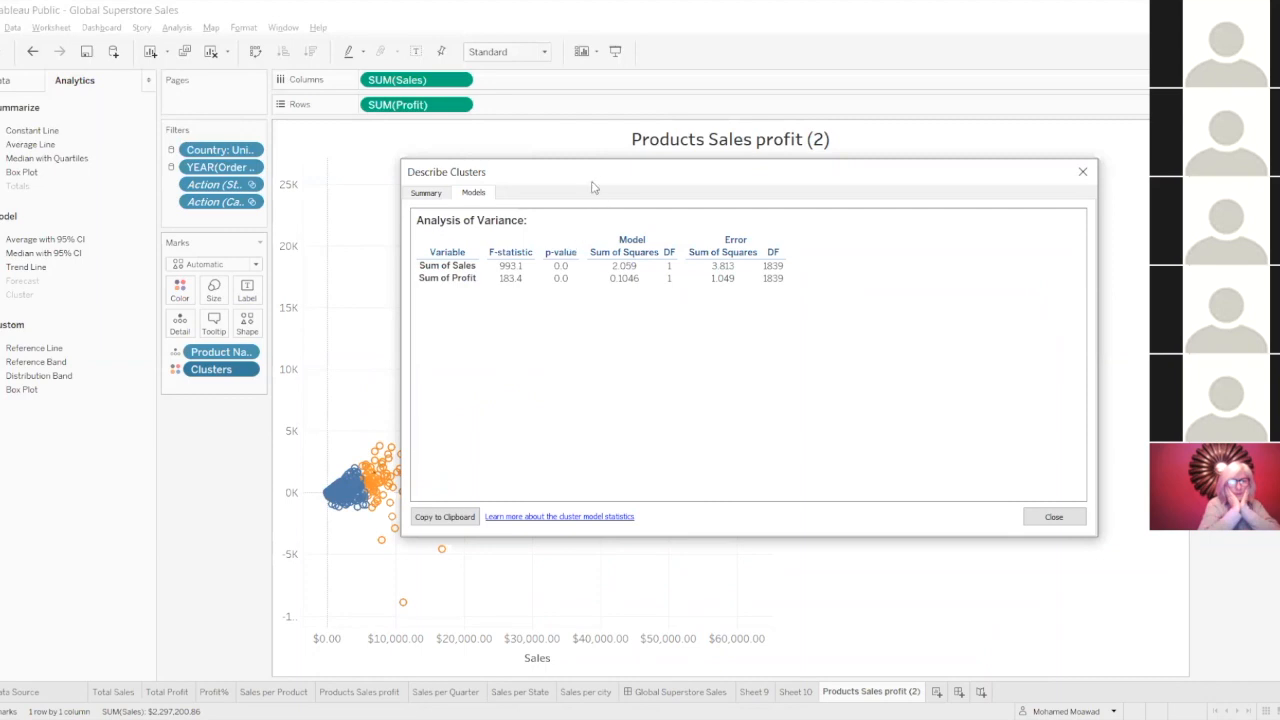
drag(592, 177, 535, 281)
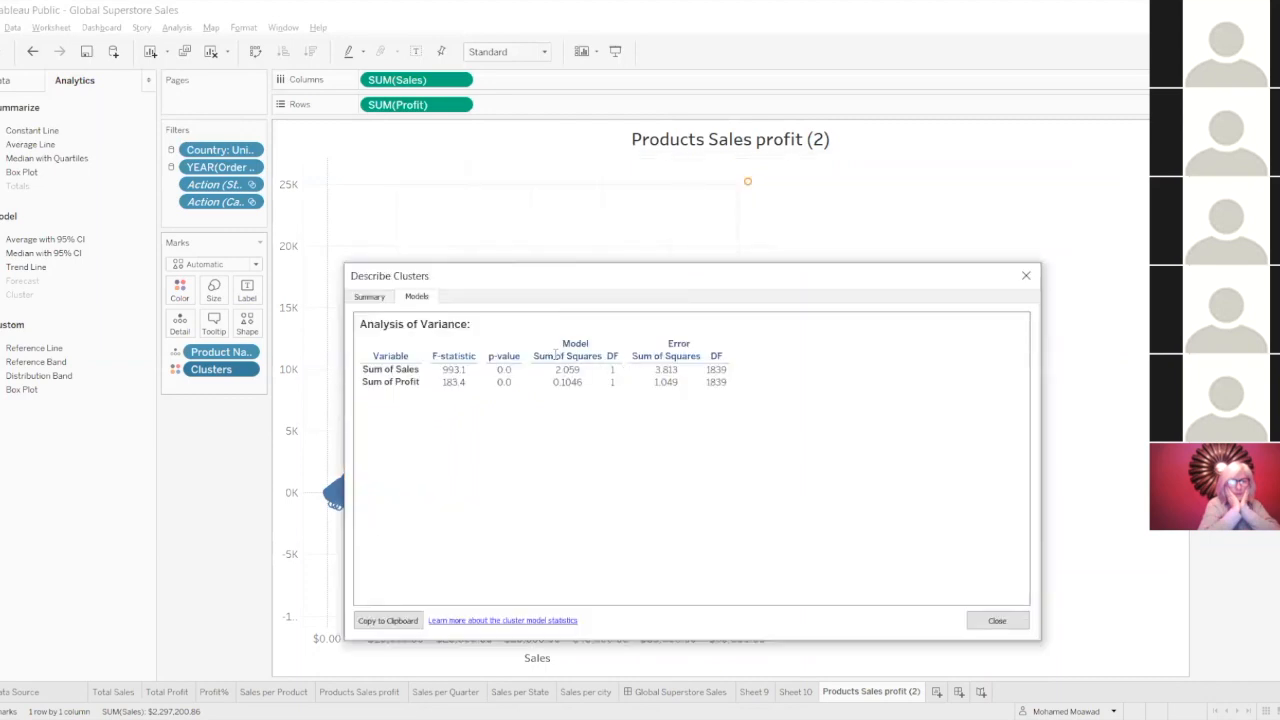
Return to the summary of the cluster description and close the description.
click(376, 299)
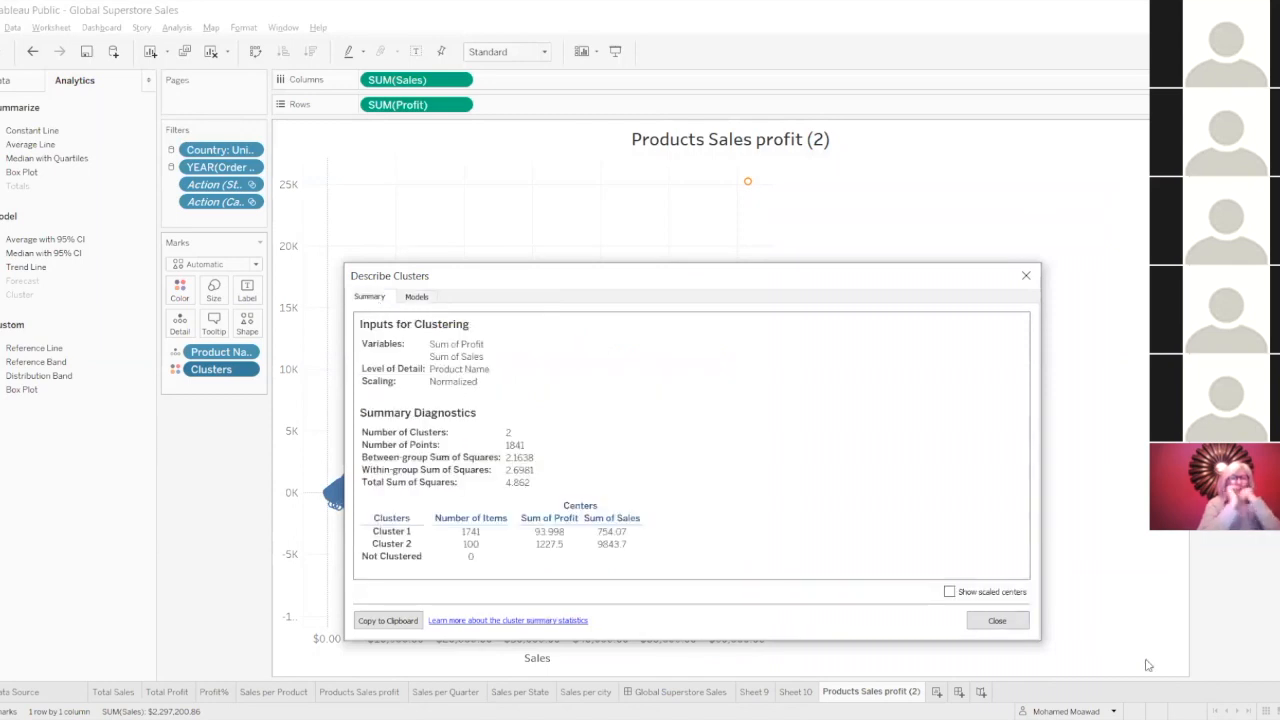
click(997, 620)
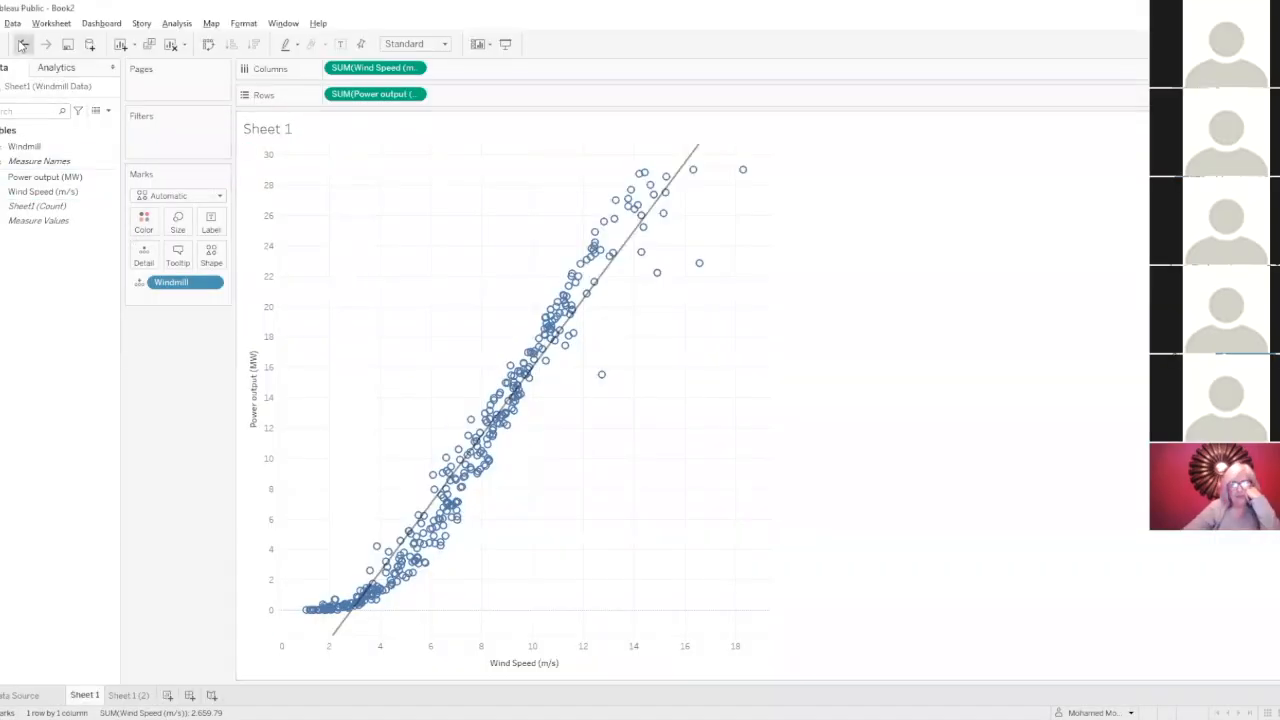
Undo the changes in the Windmill Data workbook back to Sheet 1's plain scatter plot, without the trend line and the extra sheet.
click(22, 45)
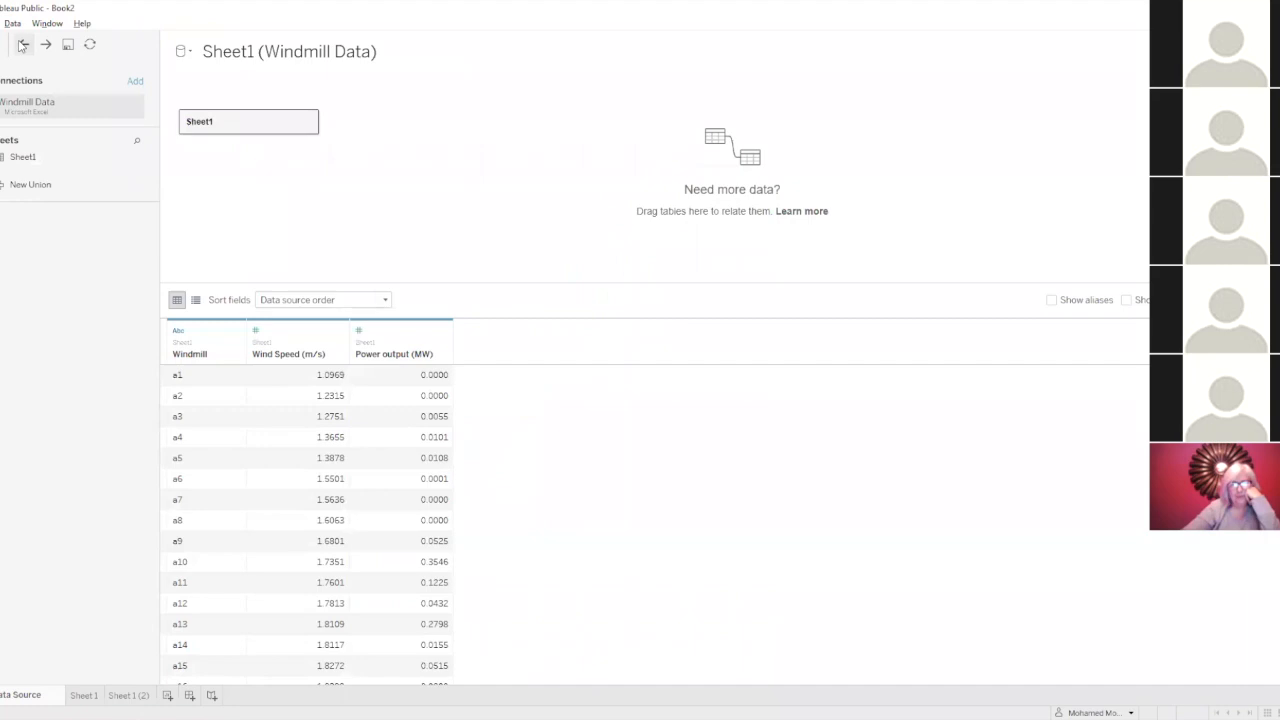
click(45, 44)
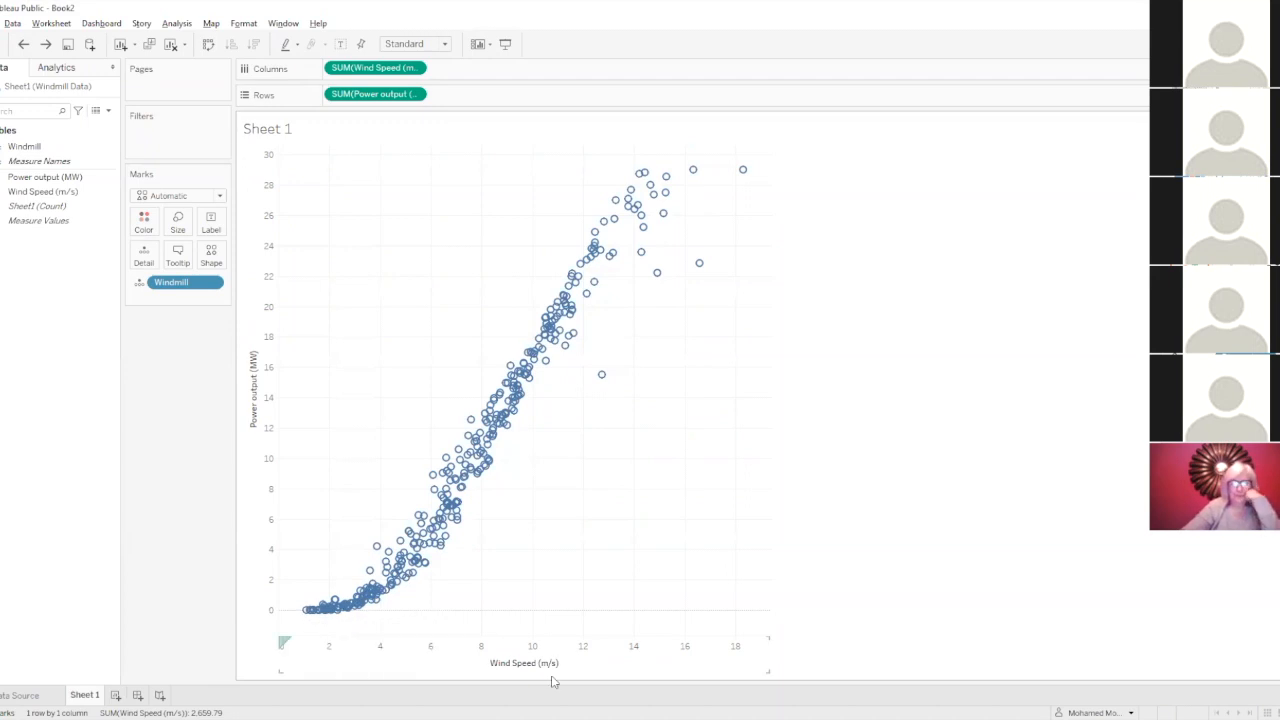
Review the Windmill, Wind Speed (m/s) and Power output (MW) rows in the data source, and return to Sheet 1.
click(18, 695)
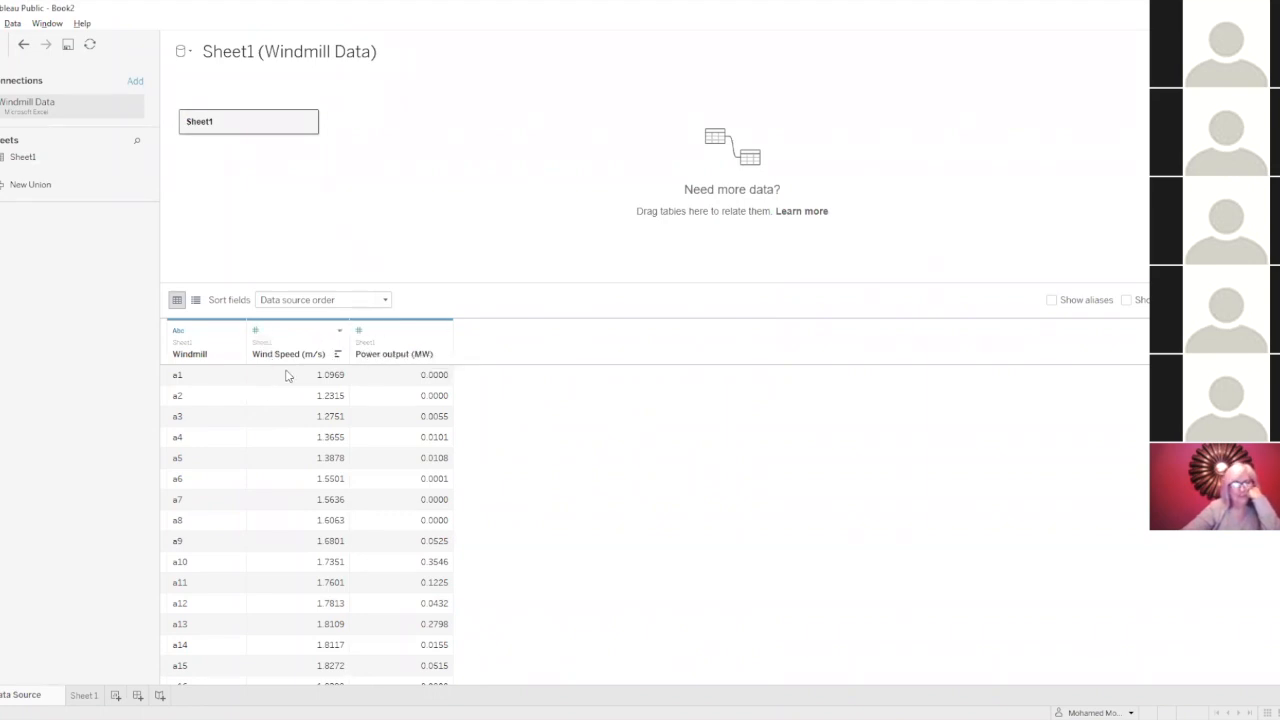
click(400, 377)
scroll(200, 395, down, 1)
scroll(200, 395, down, 20)
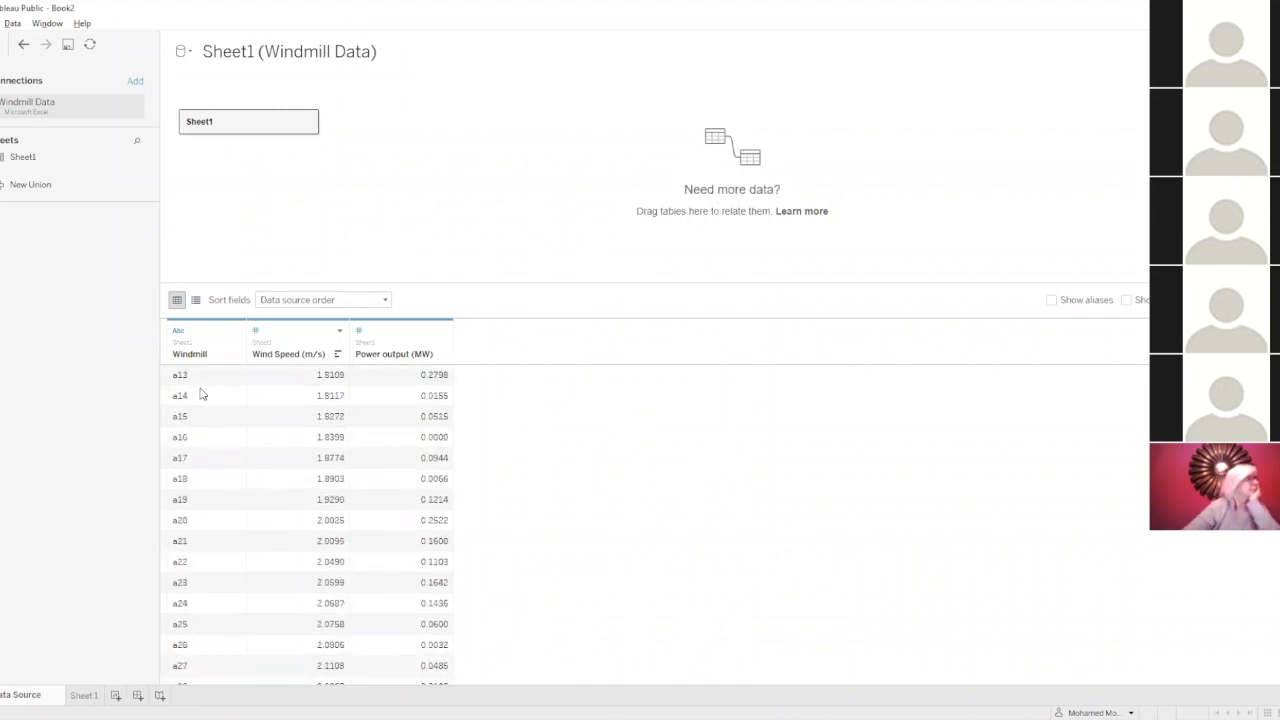
scroll(196, 416, down, 1)
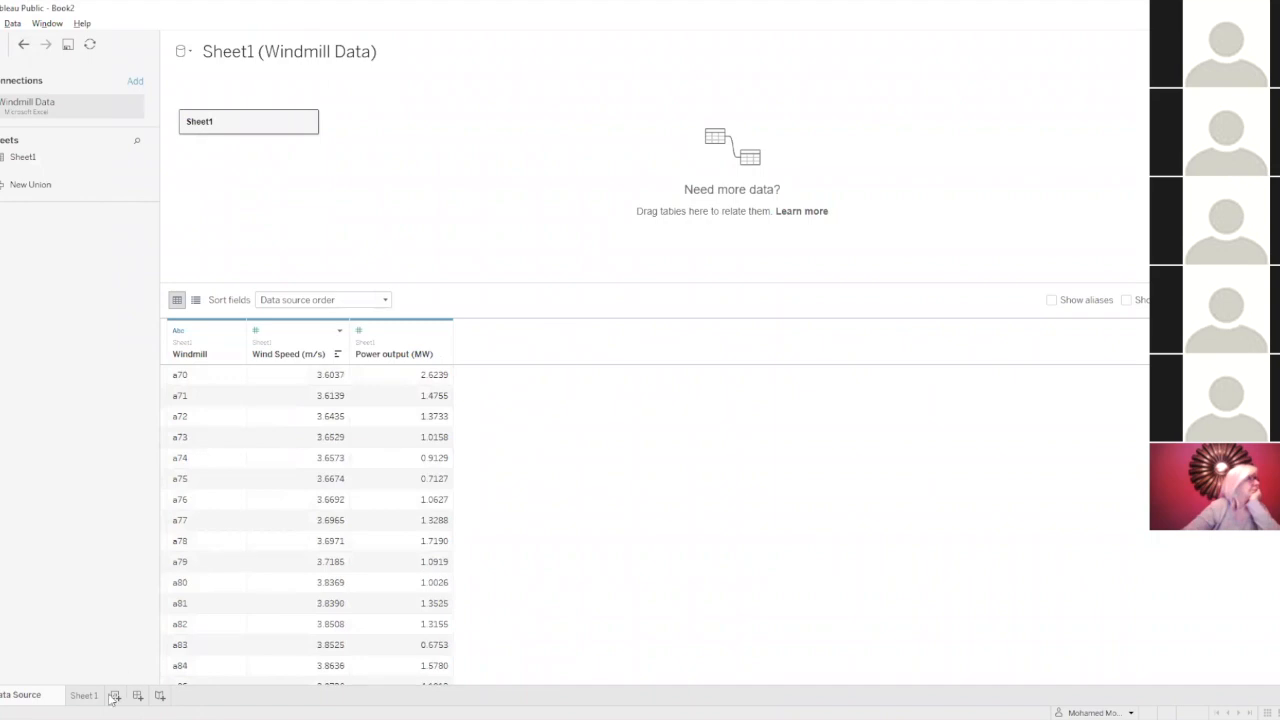
click(82, 698)
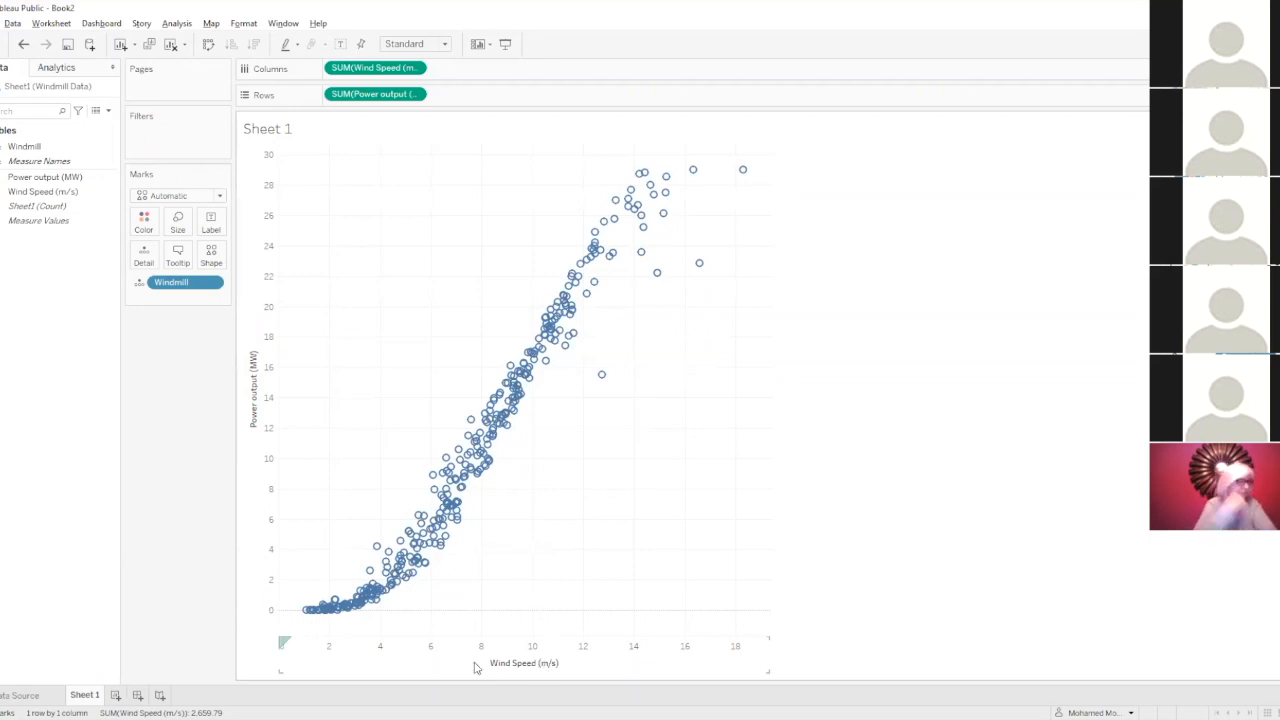
Add a linear trend line to the scatter plot of Power output against Wind Speed and inspect marks around the line.
mouse_move(337, 621)
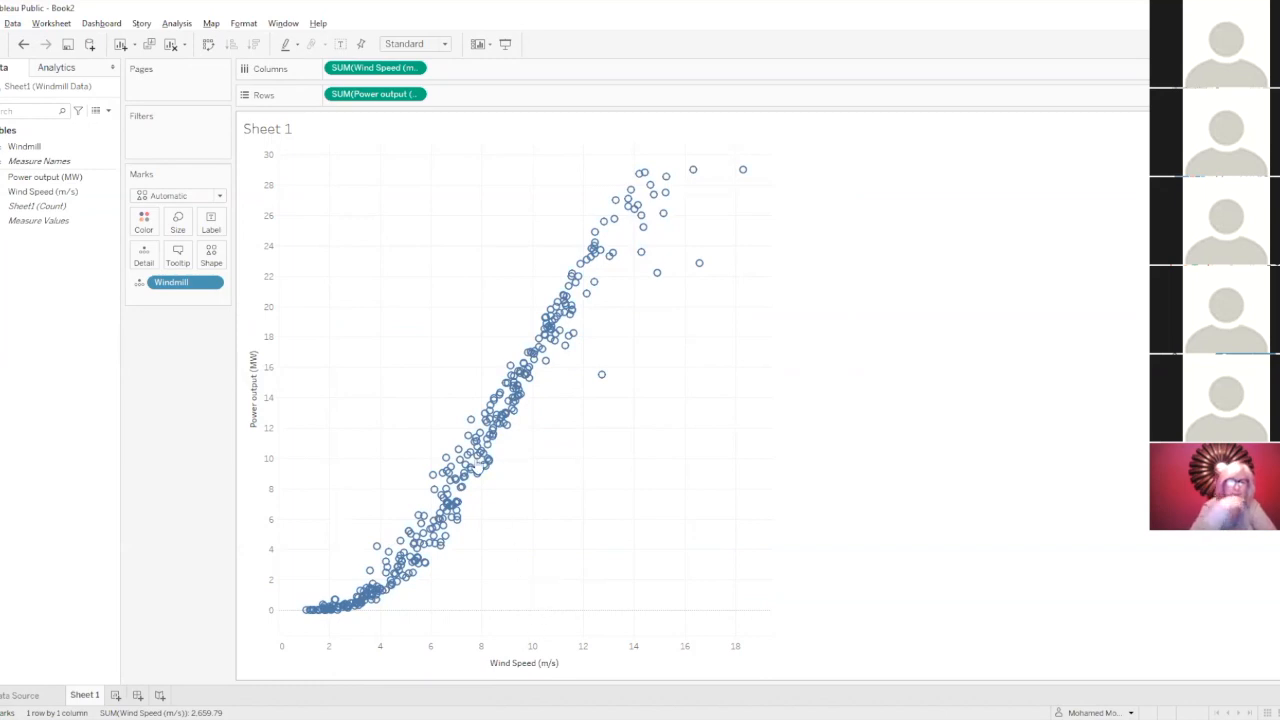
click(58, 68)
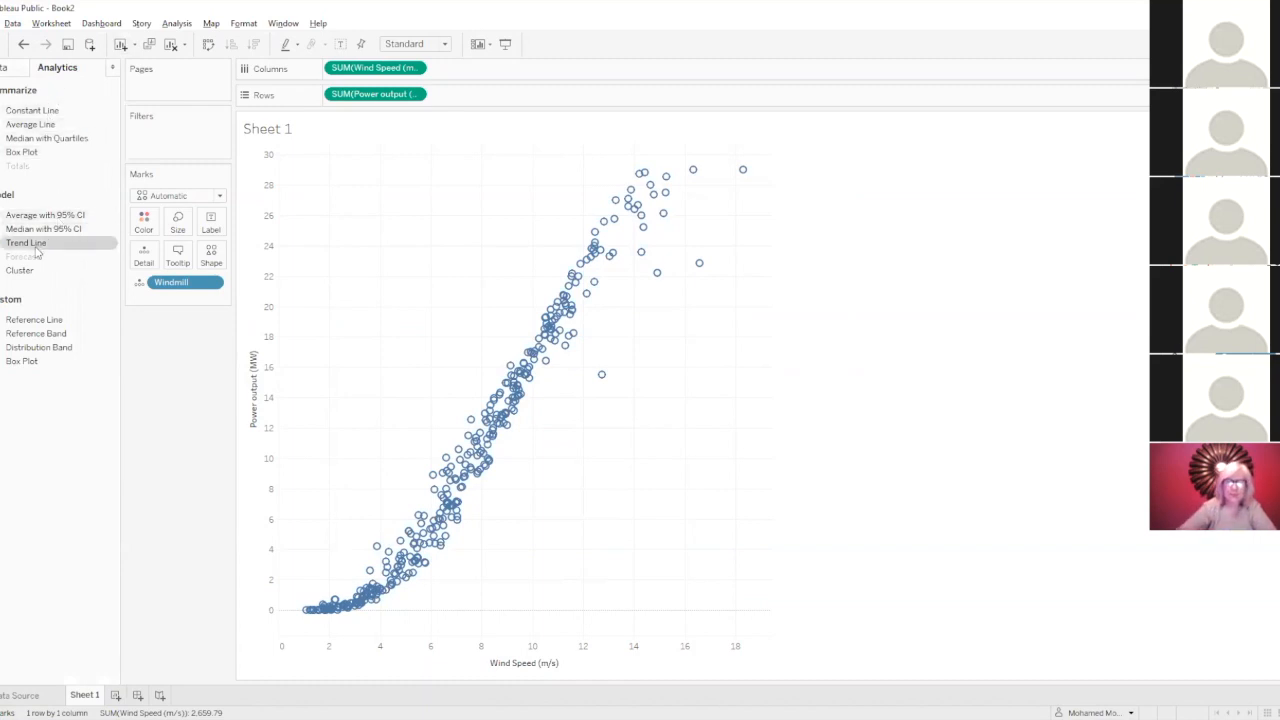
drag(25, 248, 374, 178)
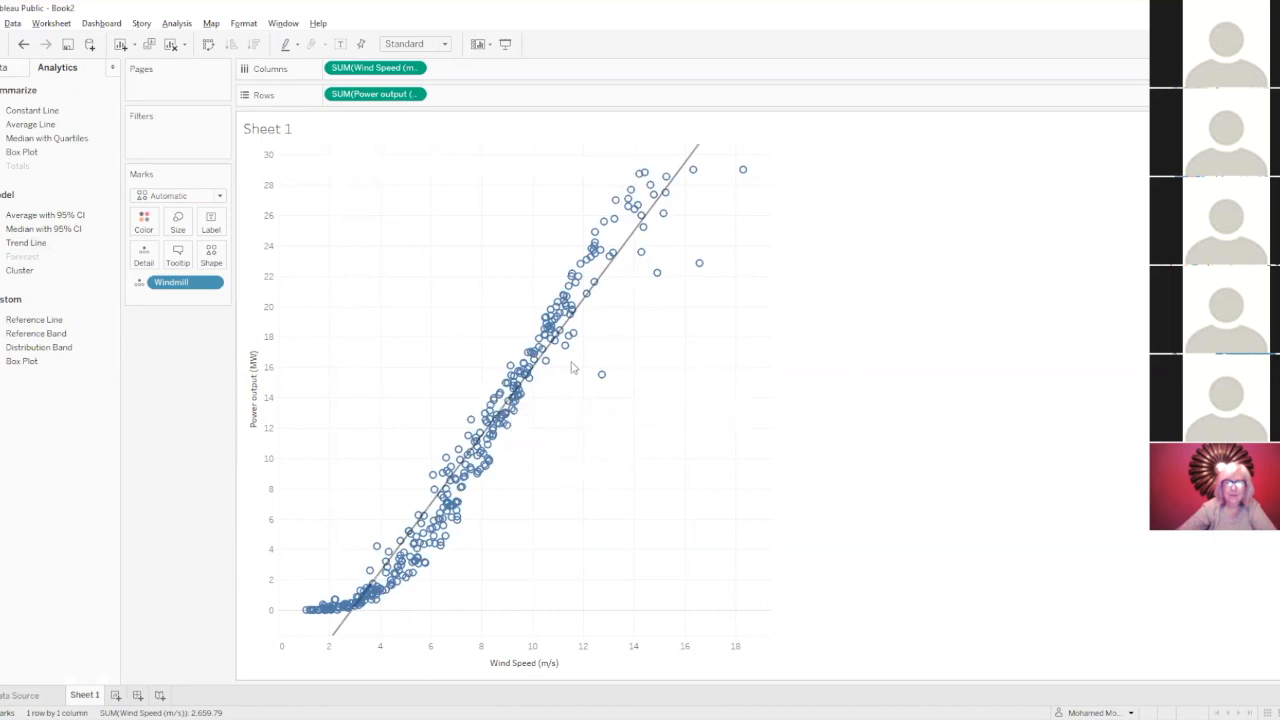
mouse_move(697, 158)
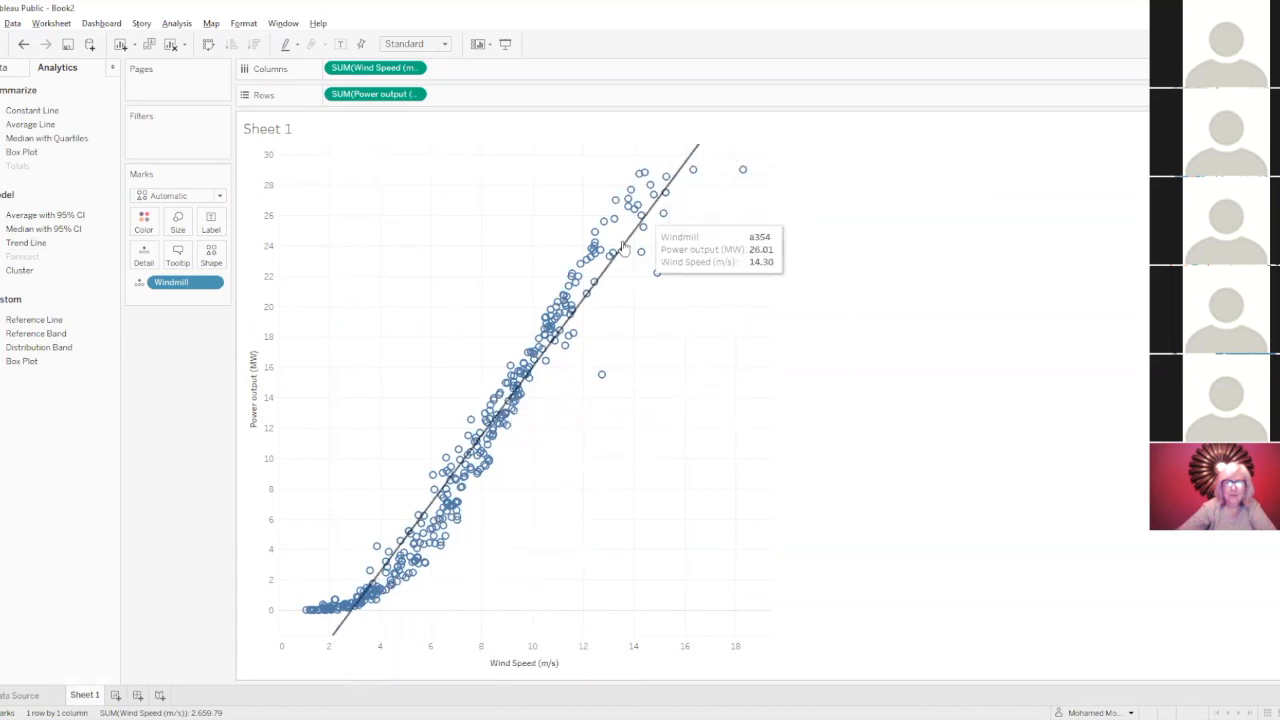
mouse_move(648, 278)
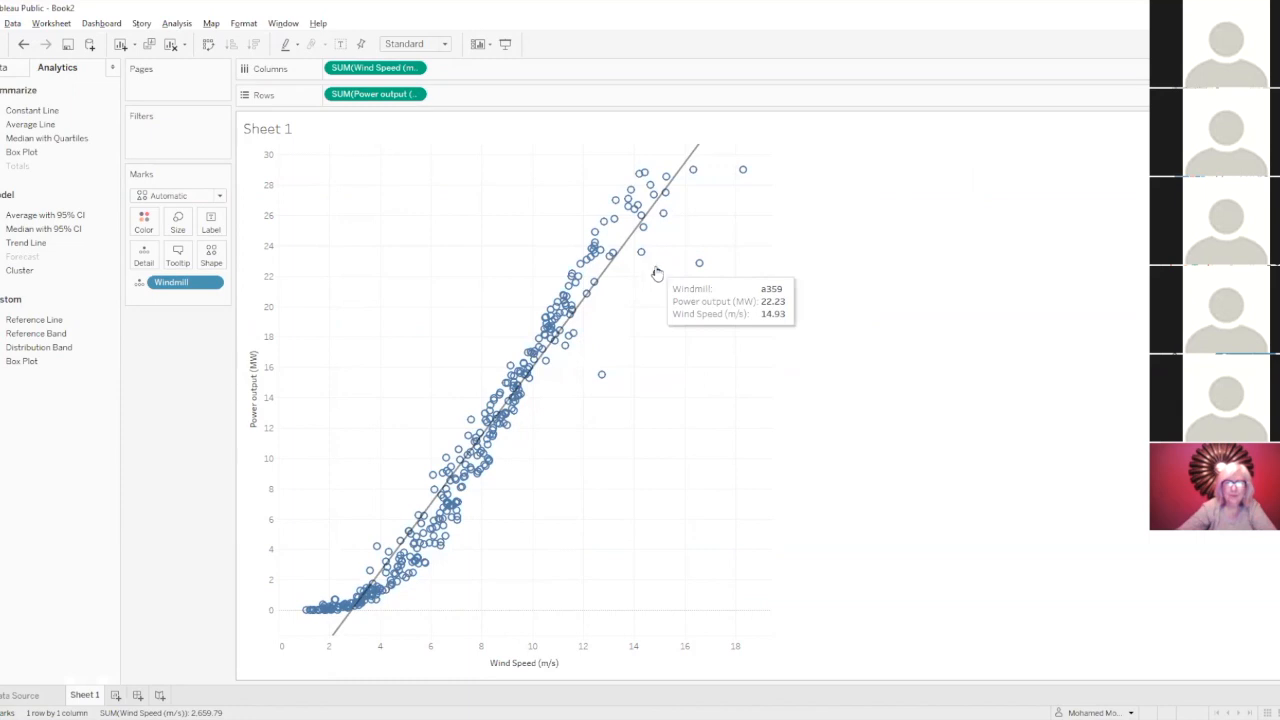
mouse_move(632, 242)
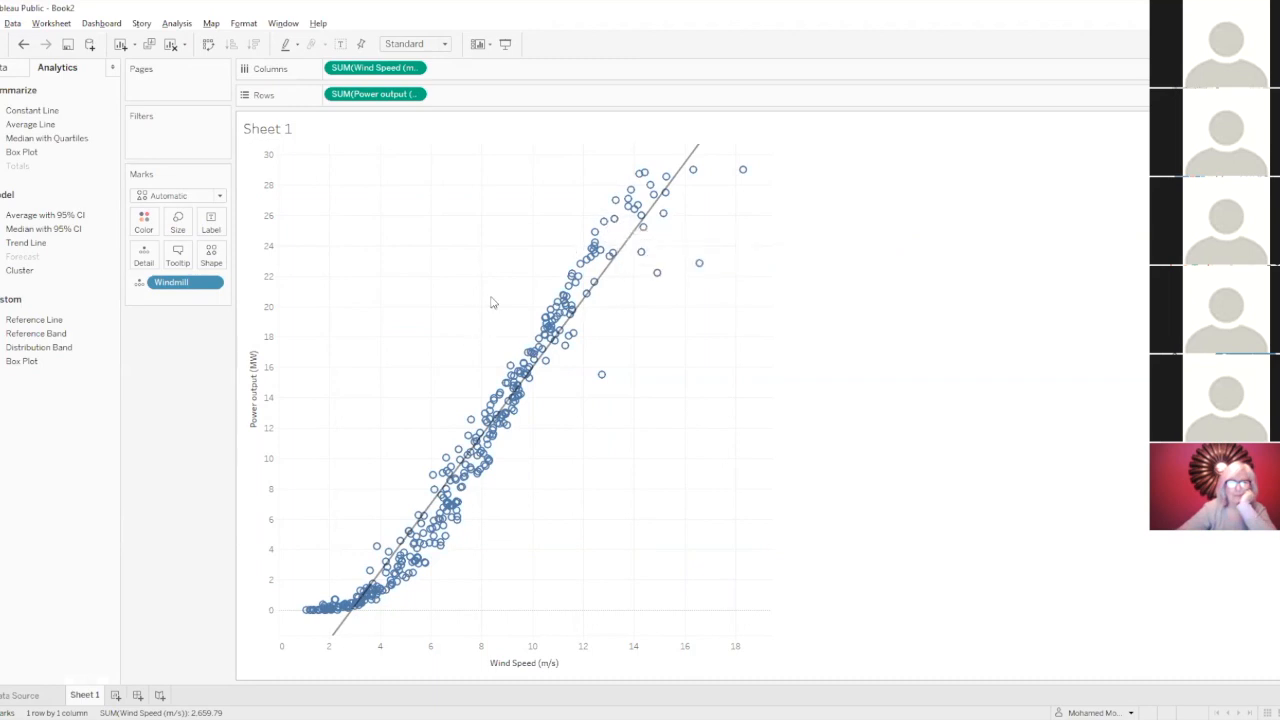
Open the trend line options, preview the linear model with confidence bands, turn the bands off again, and accept the options.
click(607, 275)
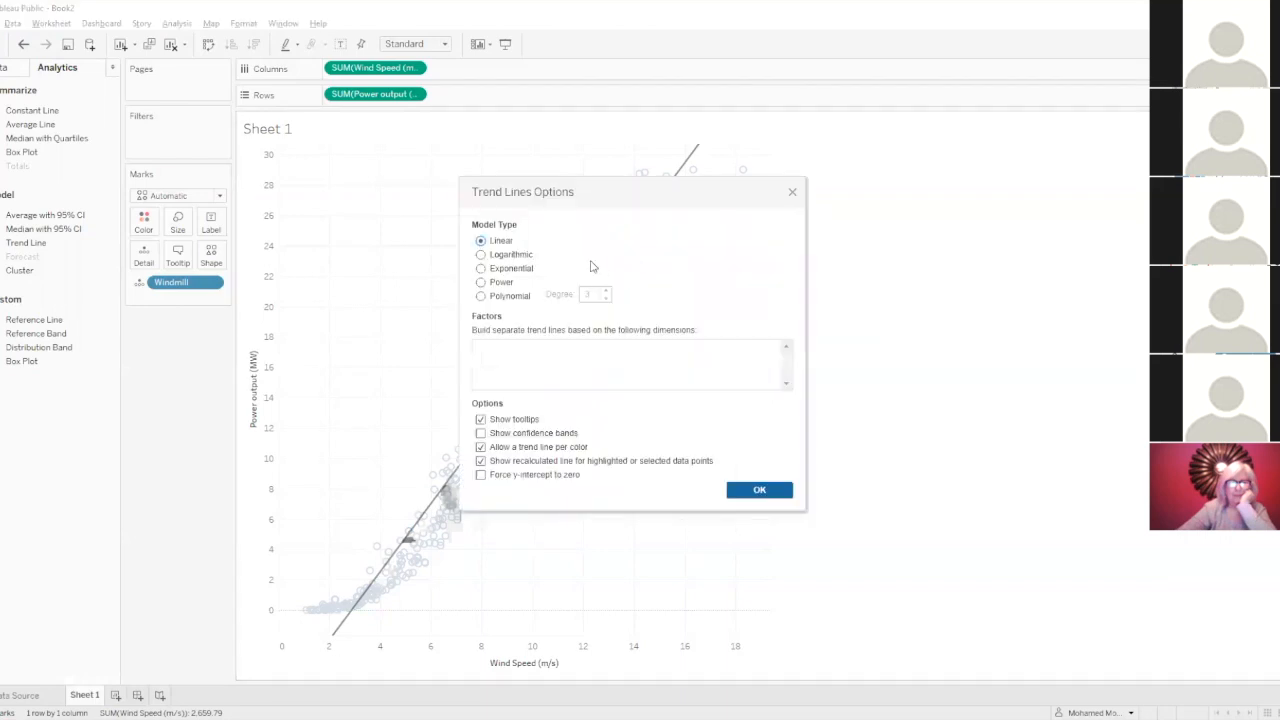
drag(561, 194, 575, 213)
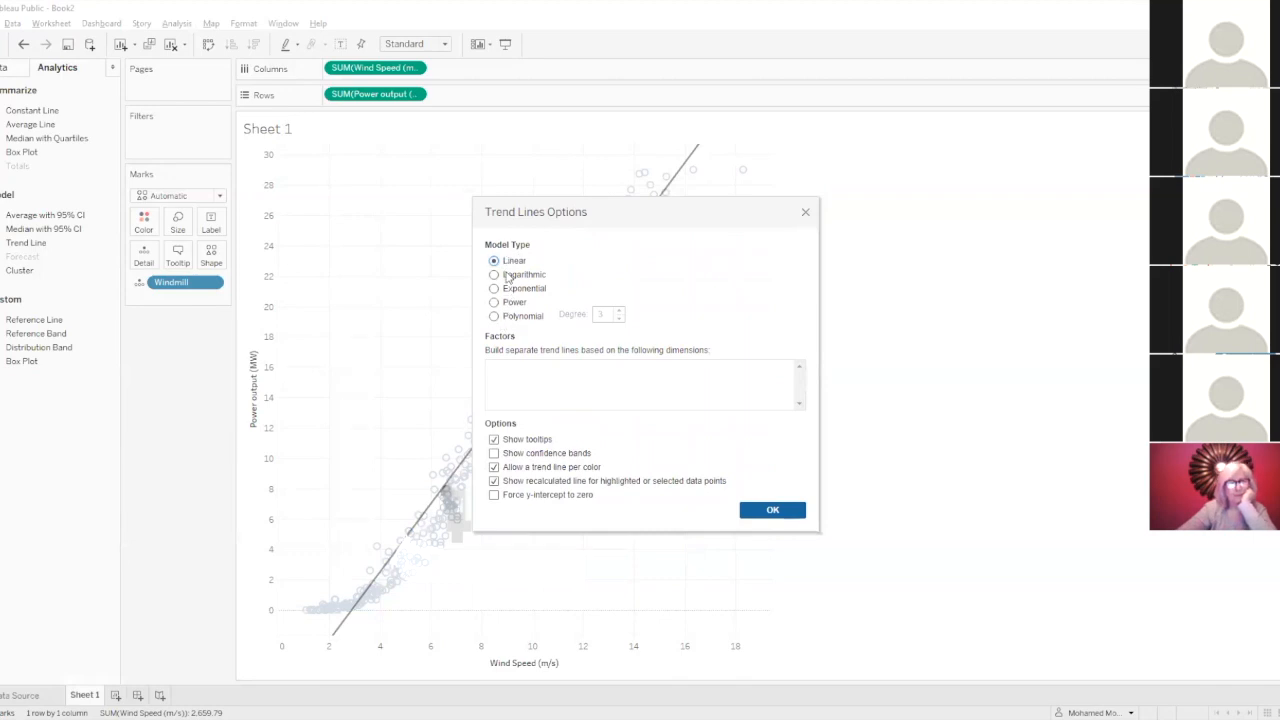
click(494, 453)
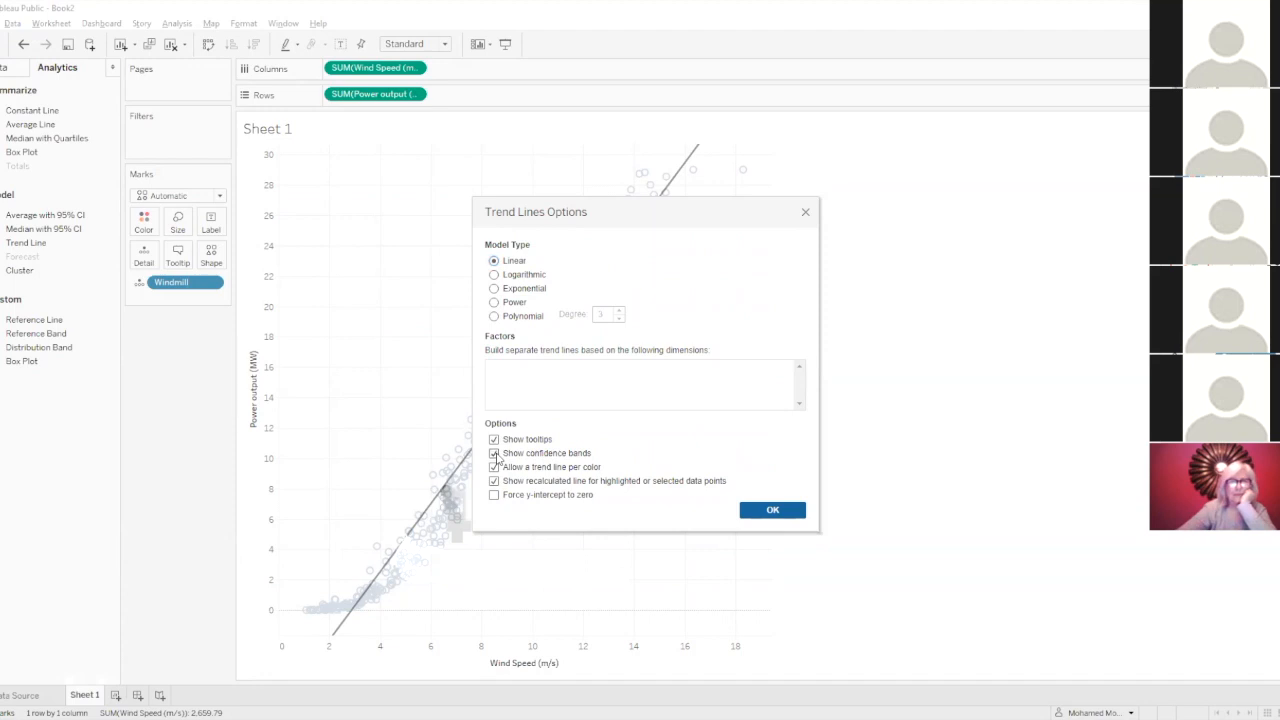
drag(686, 214, 1022, 238)
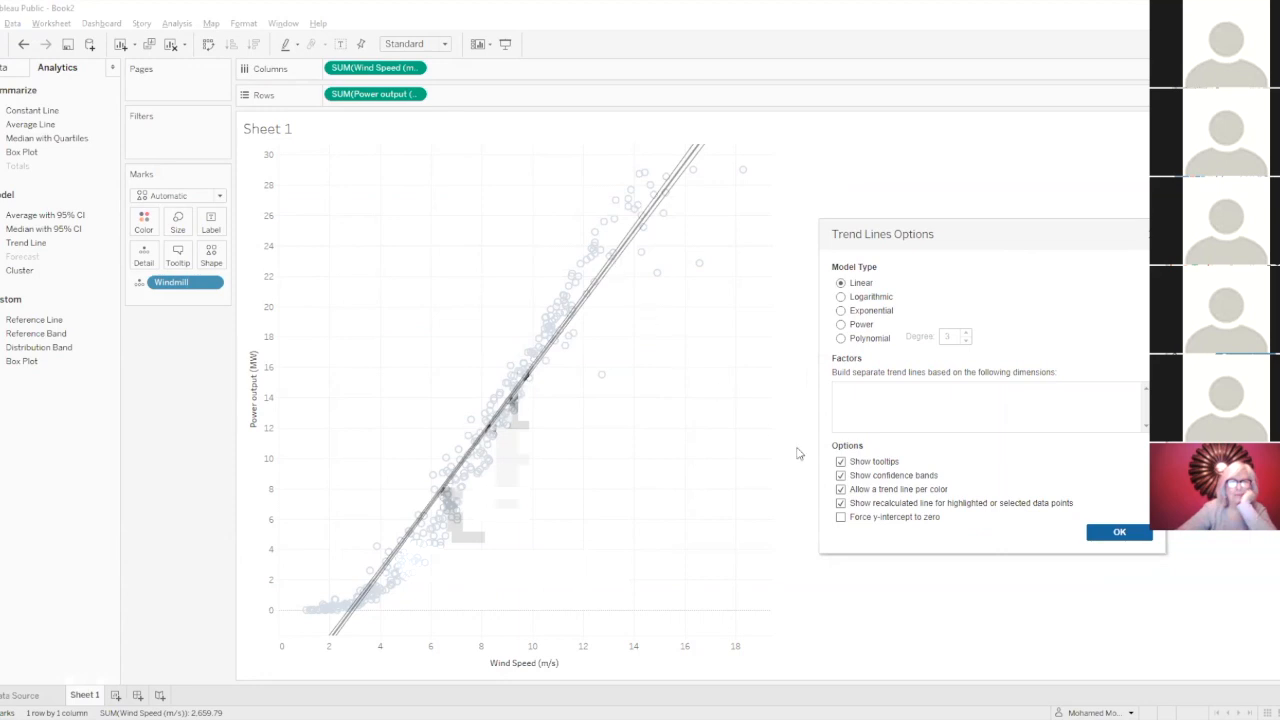
click(841, 476)
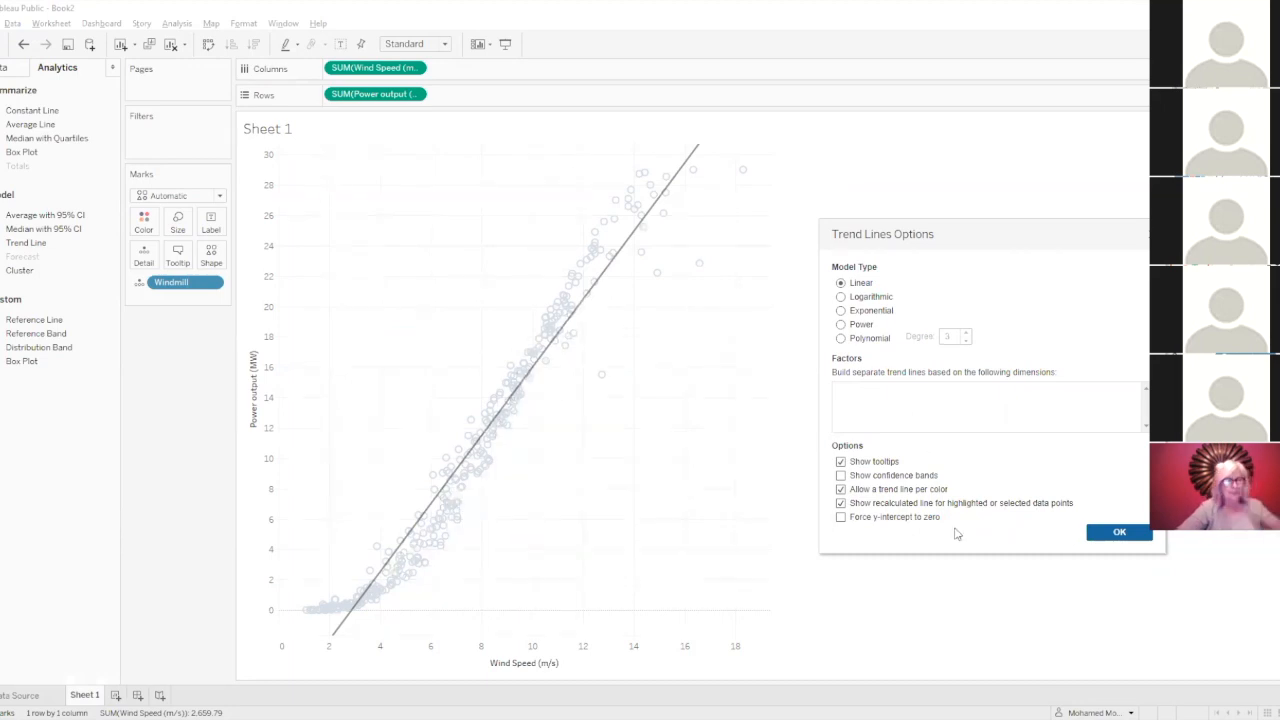
click(1117, 532)
Select two different groups of marks in turn to examine the recalculated trend line, clearing the selection after each.
drag(342, 369, 540, 580)
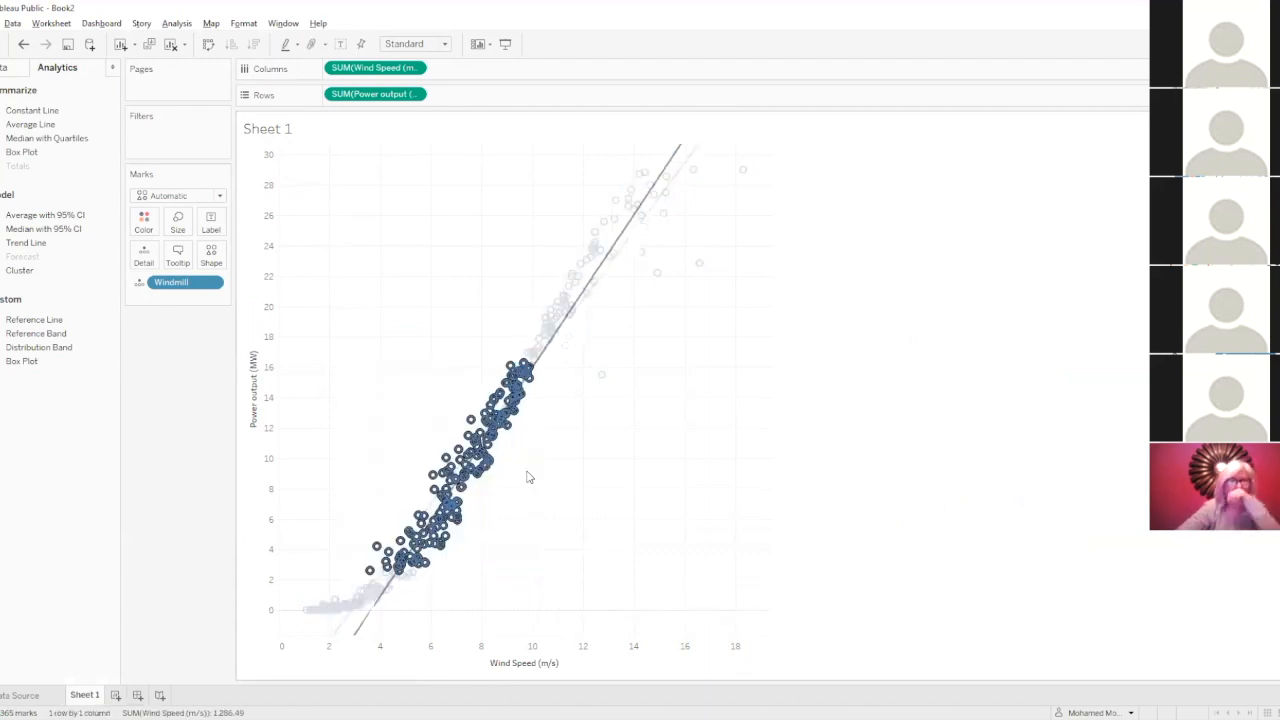
mouse_move(643, 196)
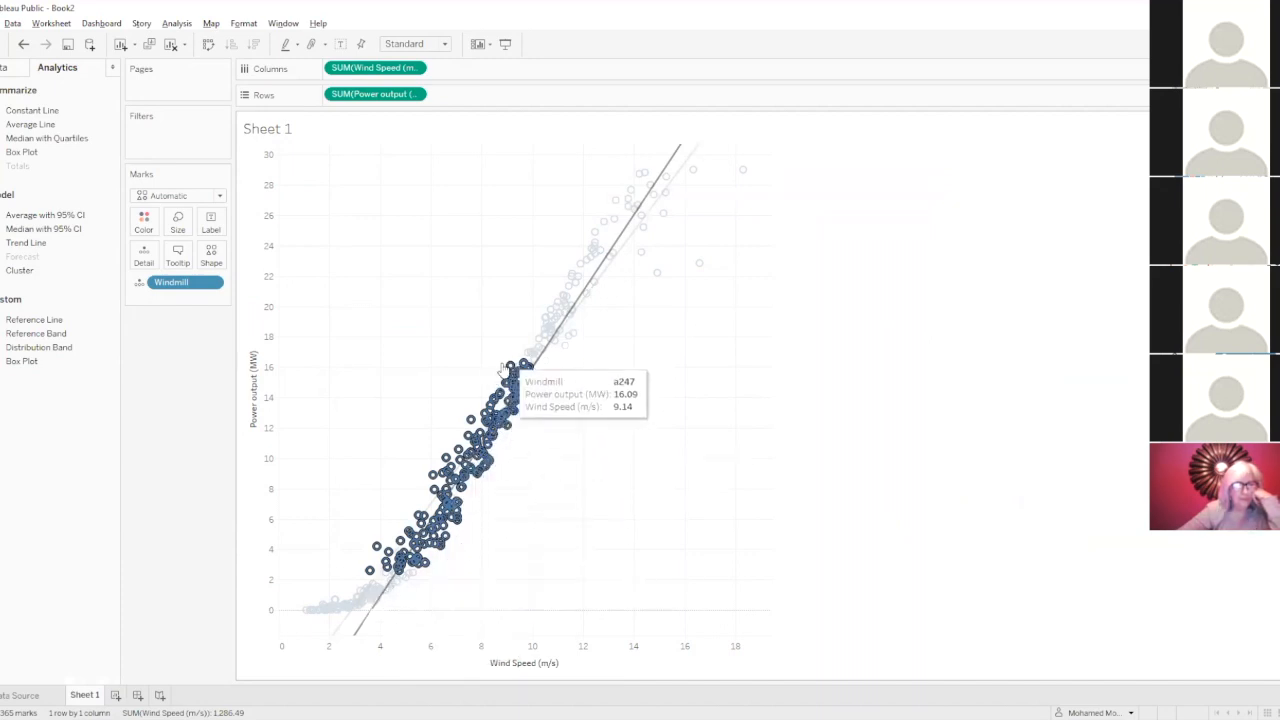
click(666, 443)
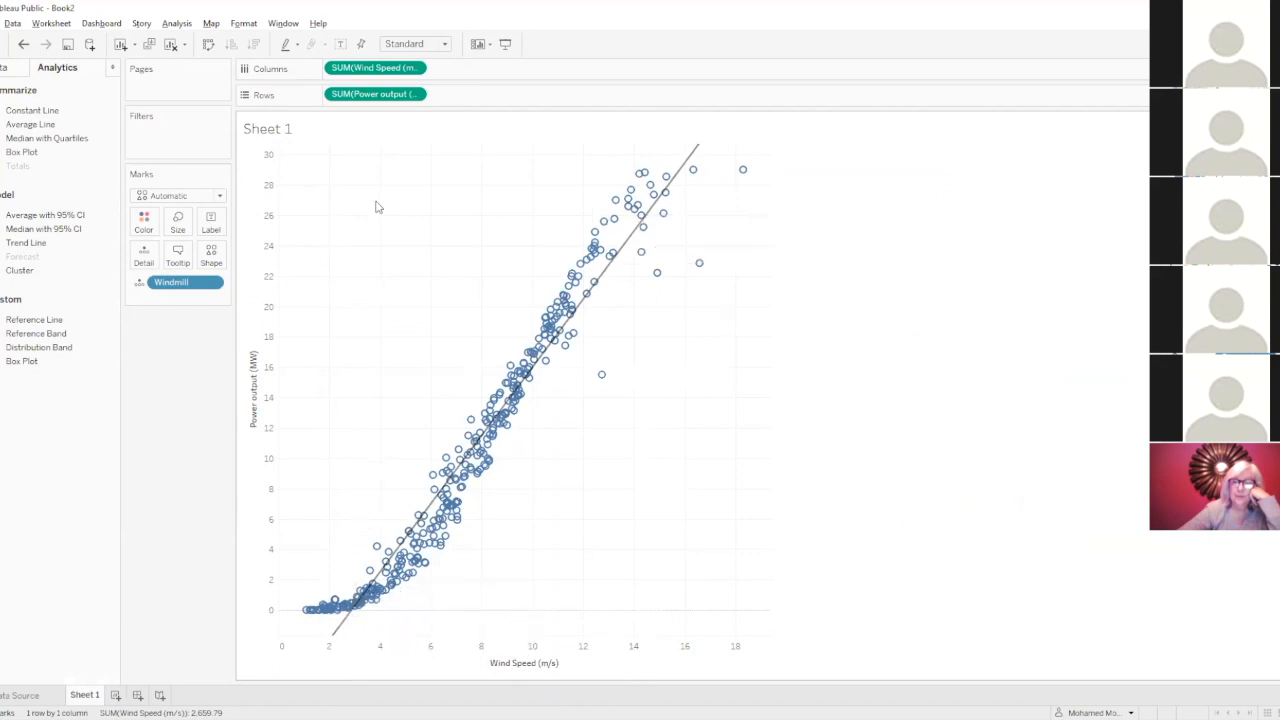
drag(361, 171, 674, 522)
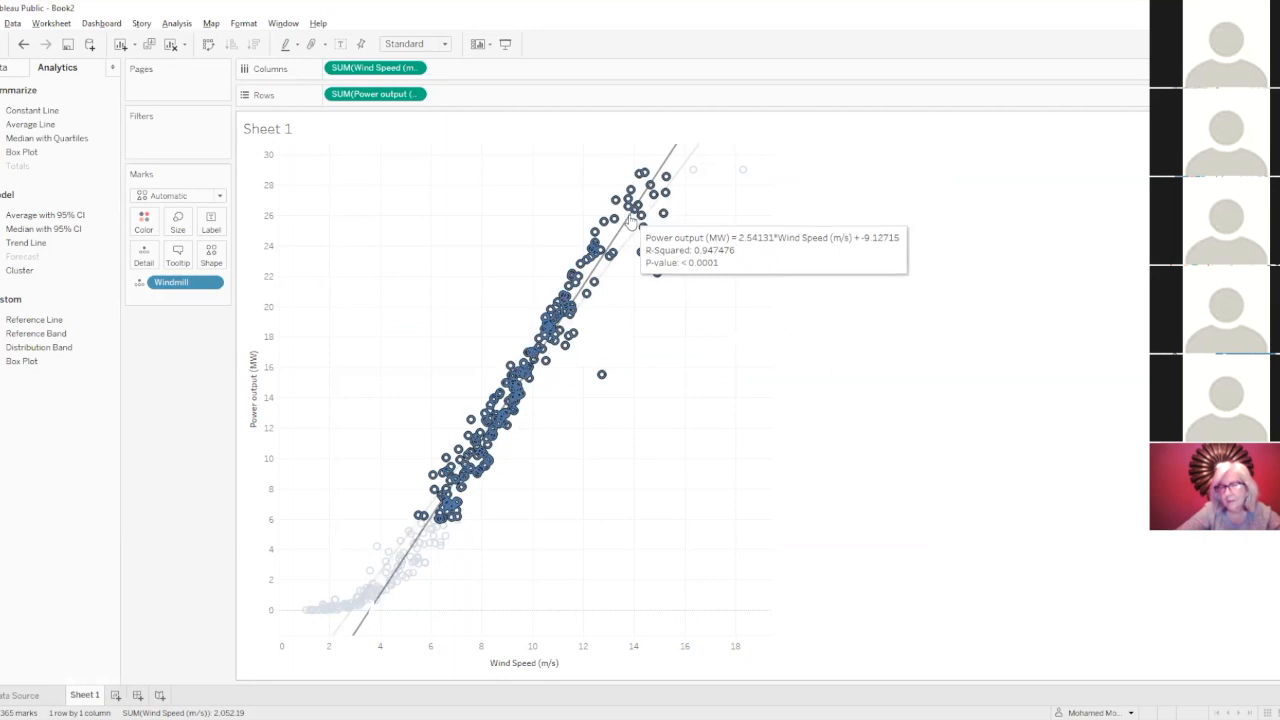
click(870, 387)
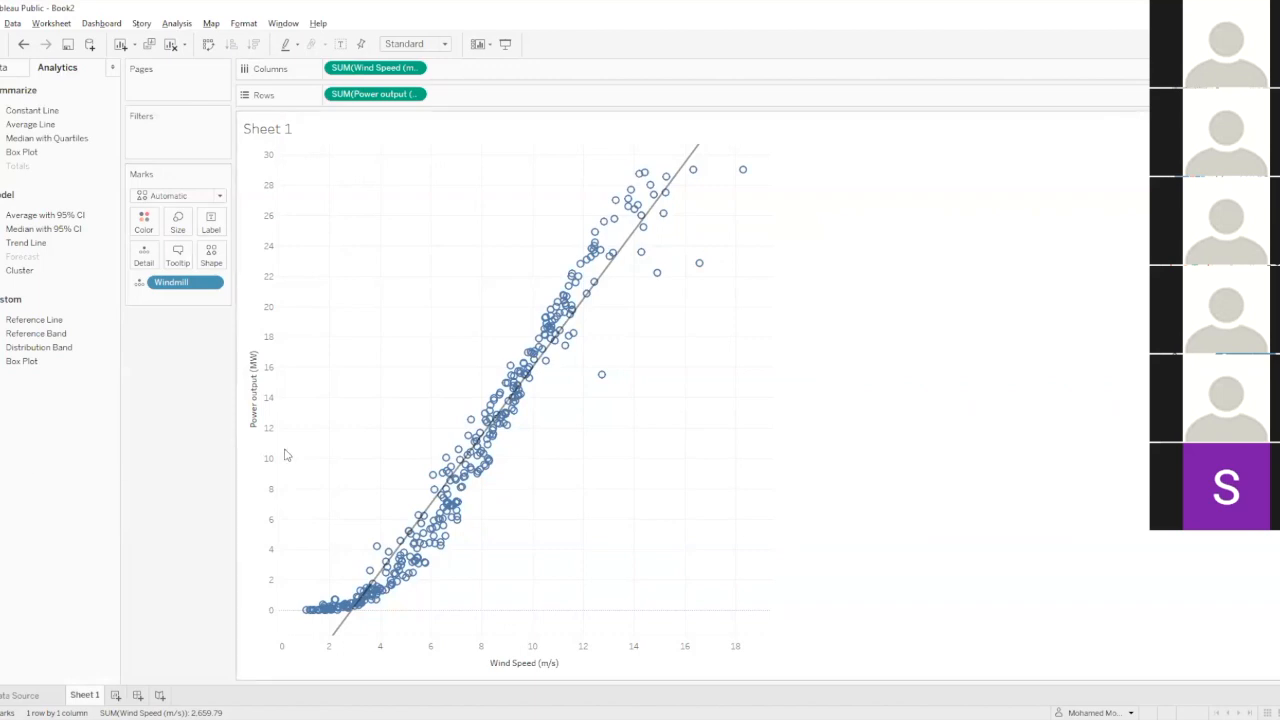
Open the description of the trend line, review its p-value, equation and coefficients, and close it.
mouse_move(567, 289)
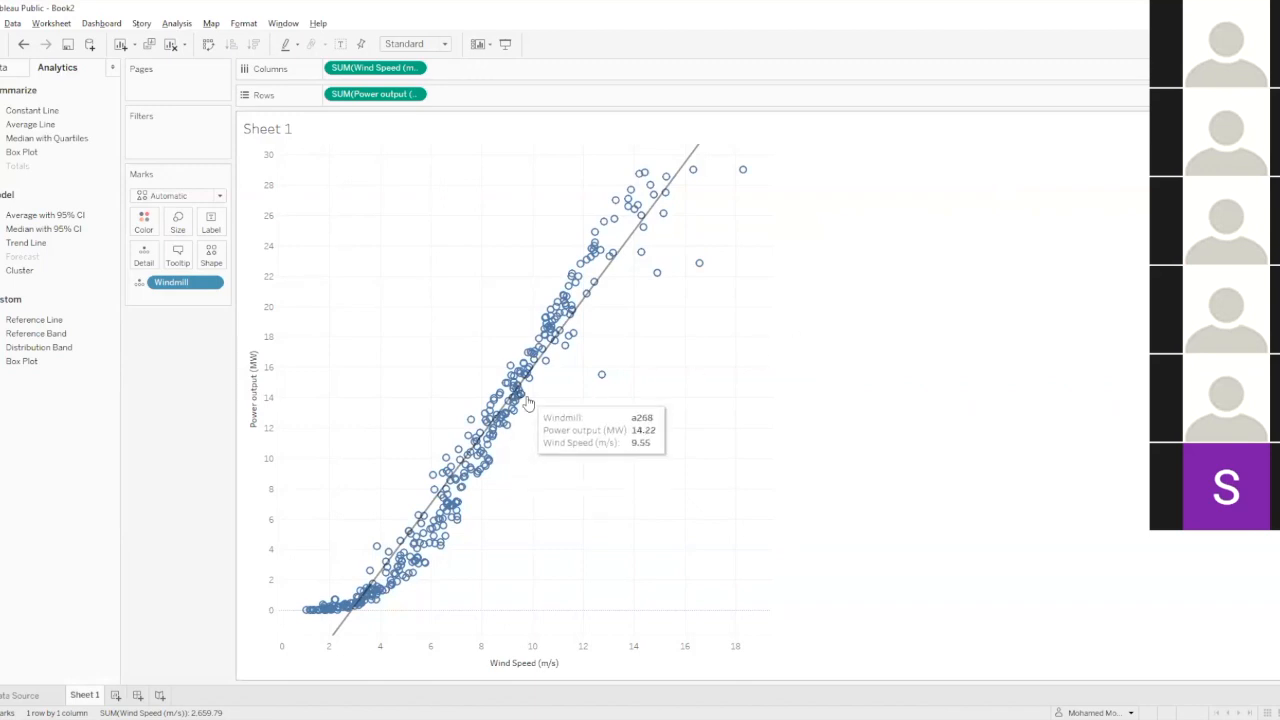
mouse_move(607, 277)
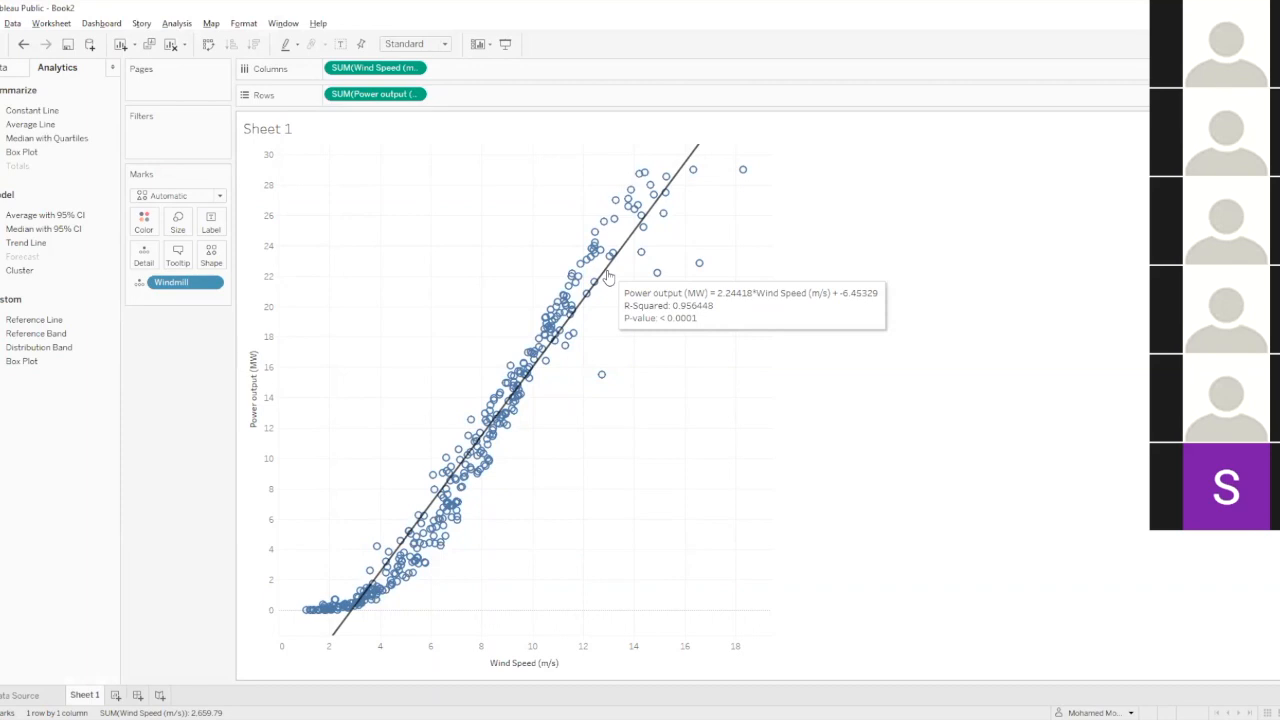
click(607, 276)
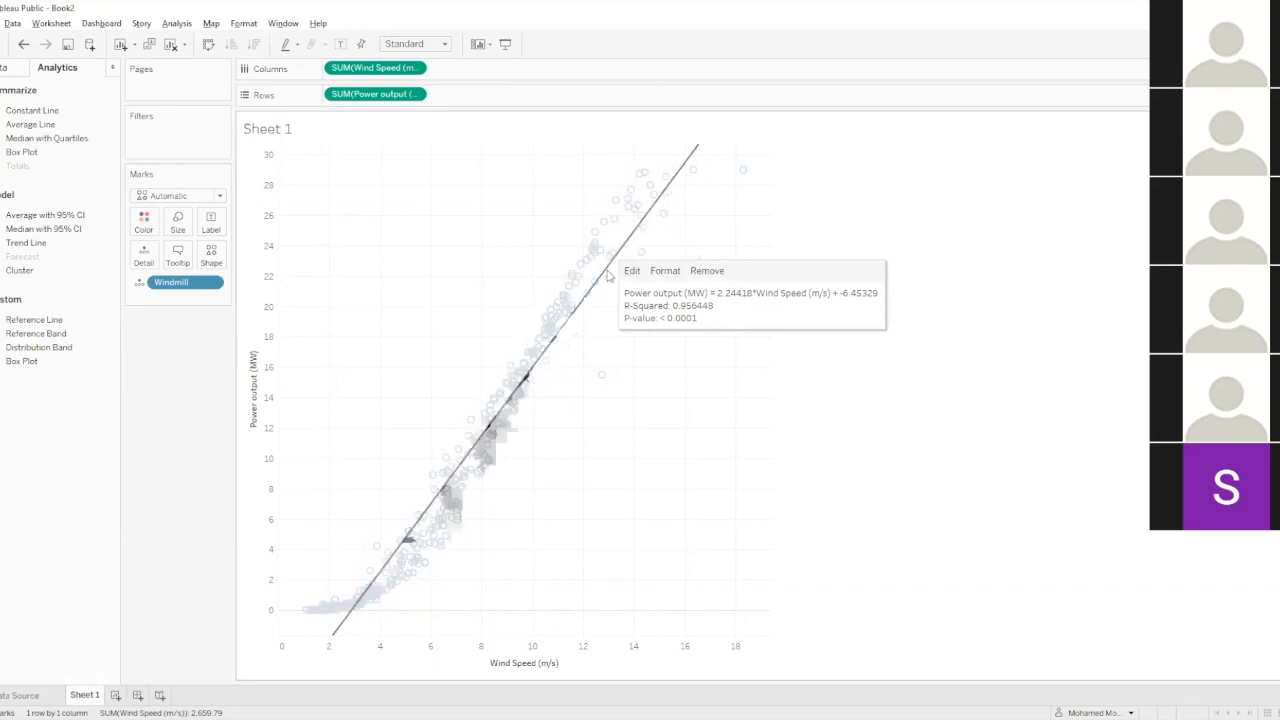
right_click(607, 276)
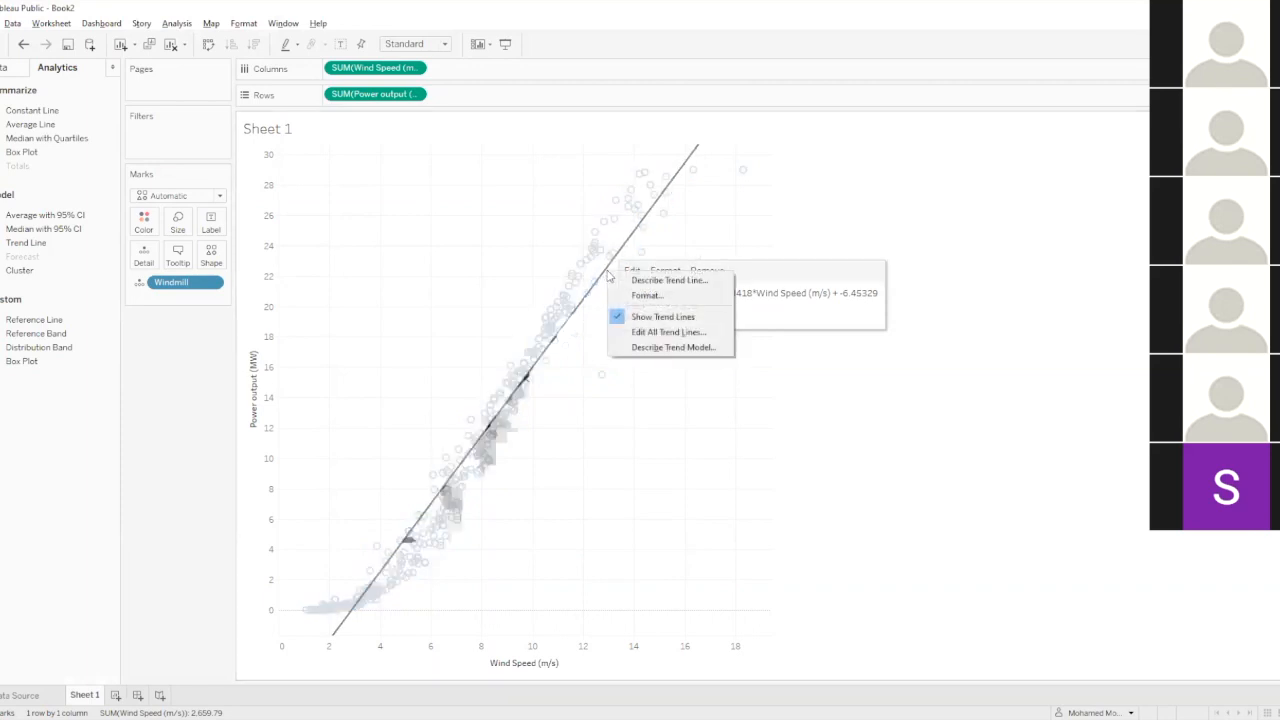
click(665, 280)
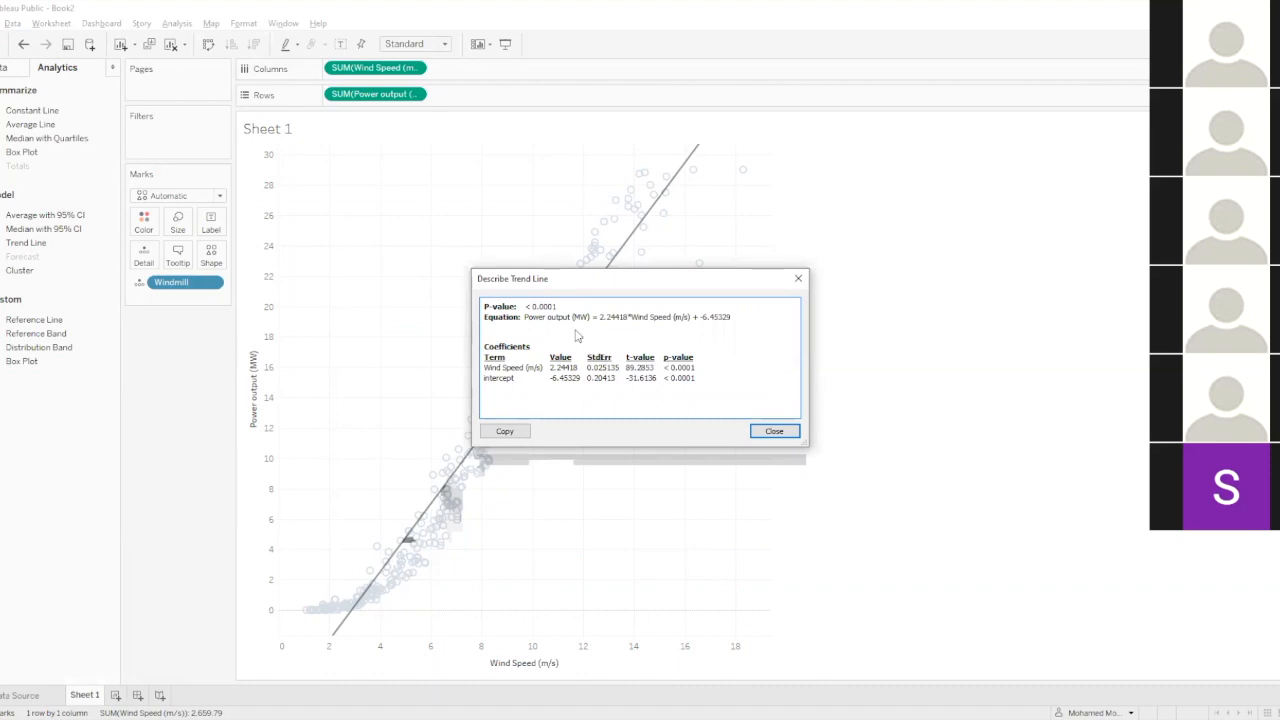
click(773, 432)
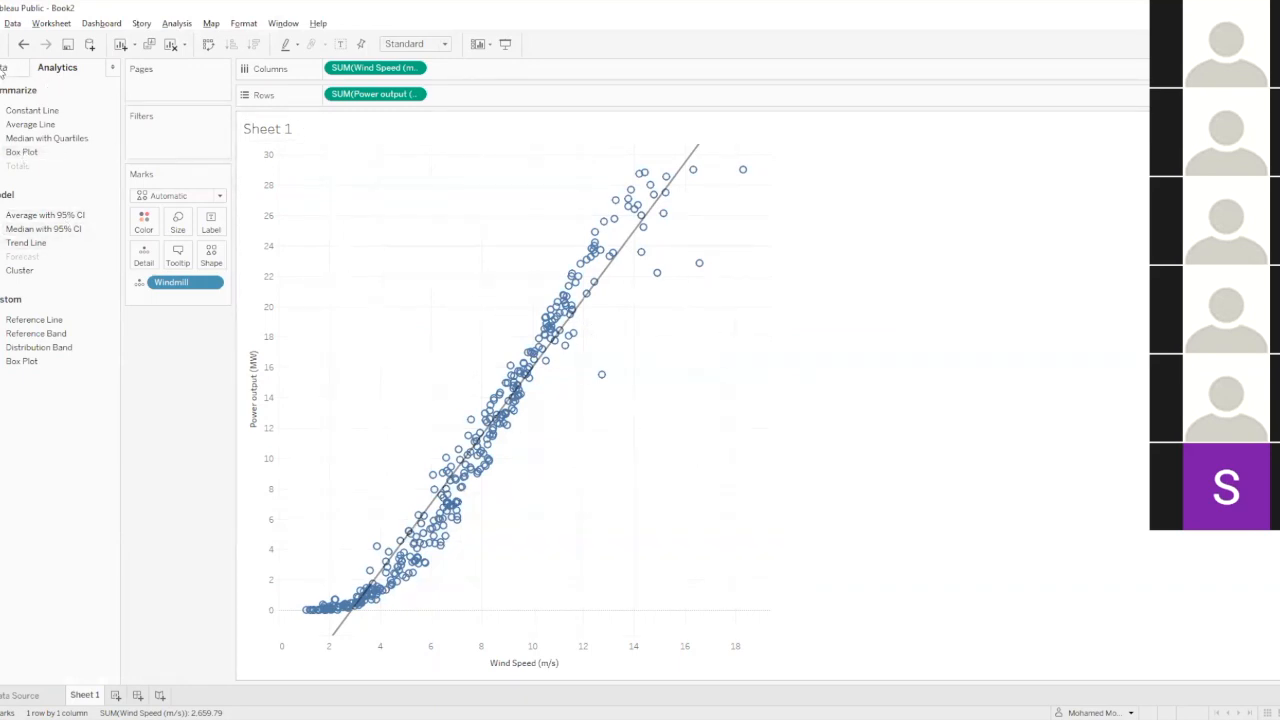
Start a new calculated field on the windmill data and find the script functions in the function list.
click(3, 68)
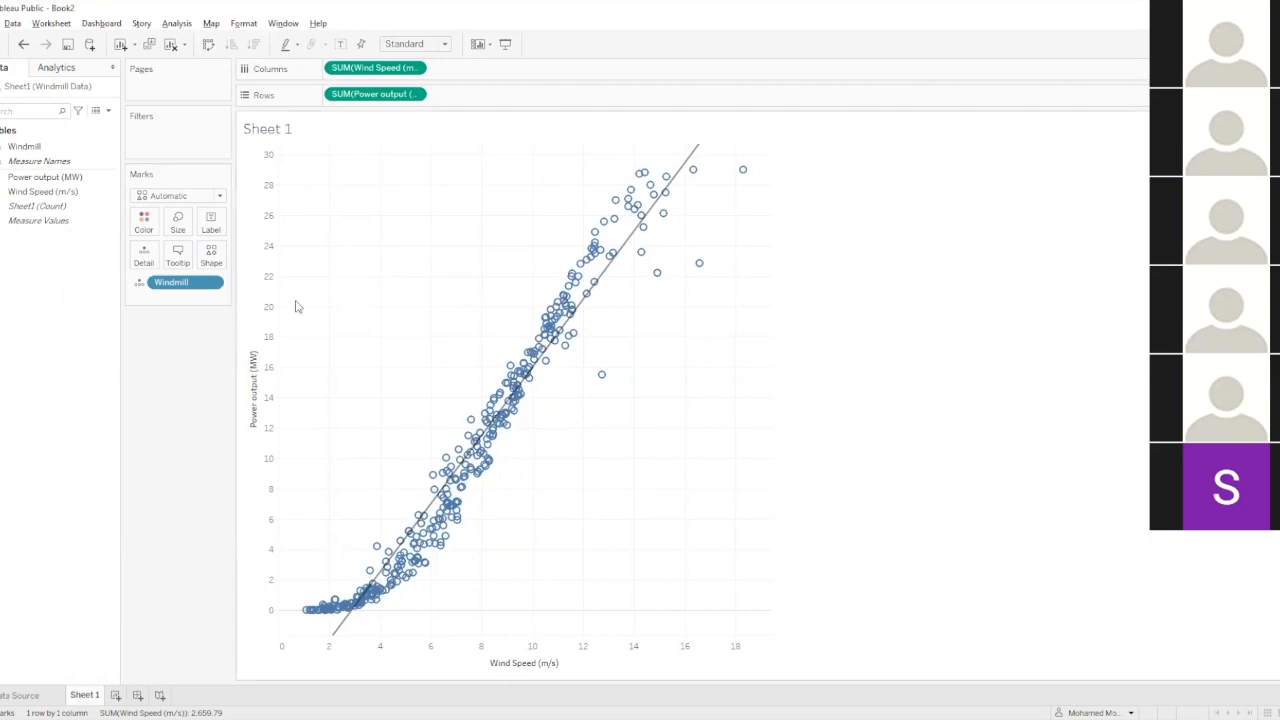
click(108, 110)
click(44, 126)
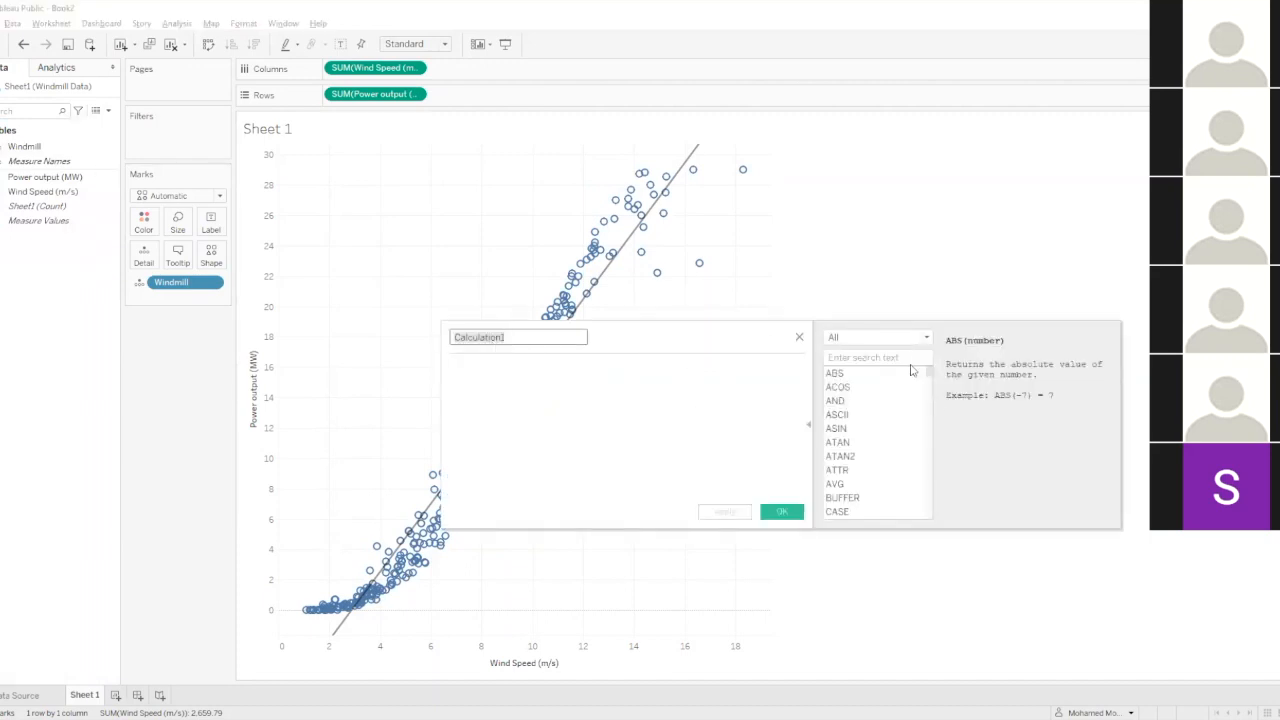
drag(929, 372, 963, 480)
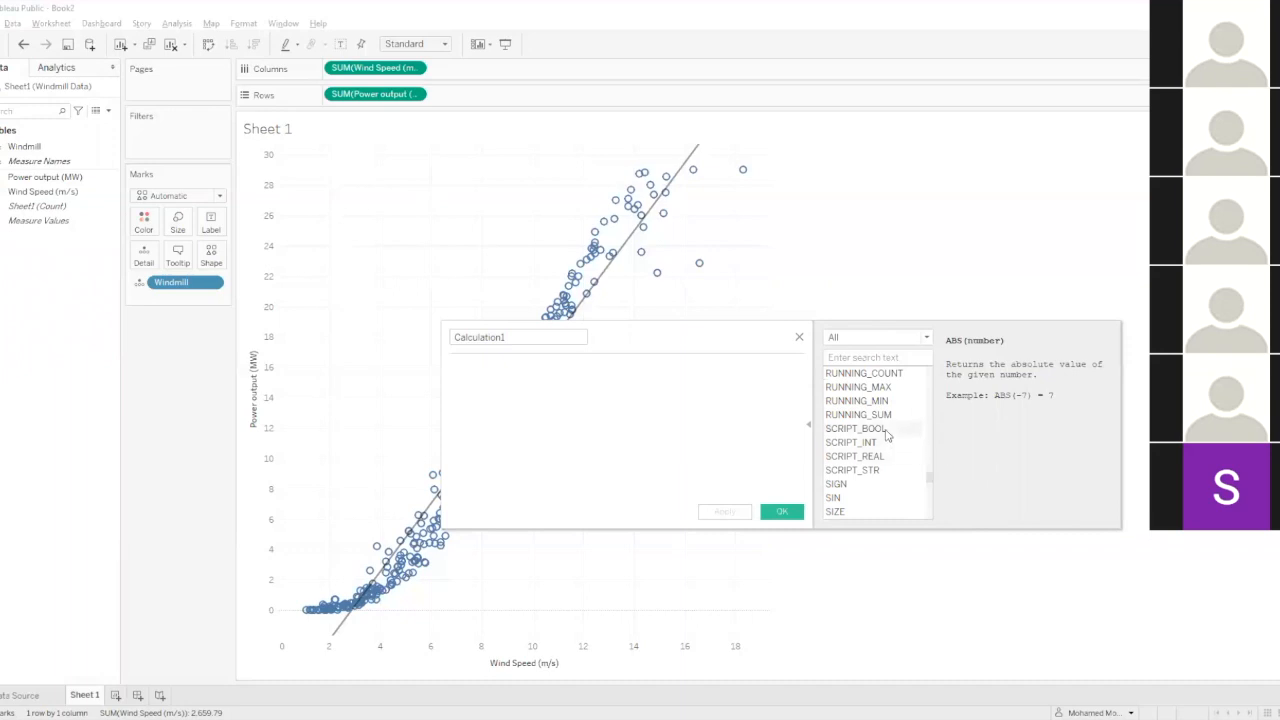
Review the descriptions of SCRIPT_BOOL, SCRIPT_INT, SCRIPT_REAL and SCRIPT_STR, and close the calculation editor without creating a field.
click(885, 430)
click(872, 443)
click(875, 456)
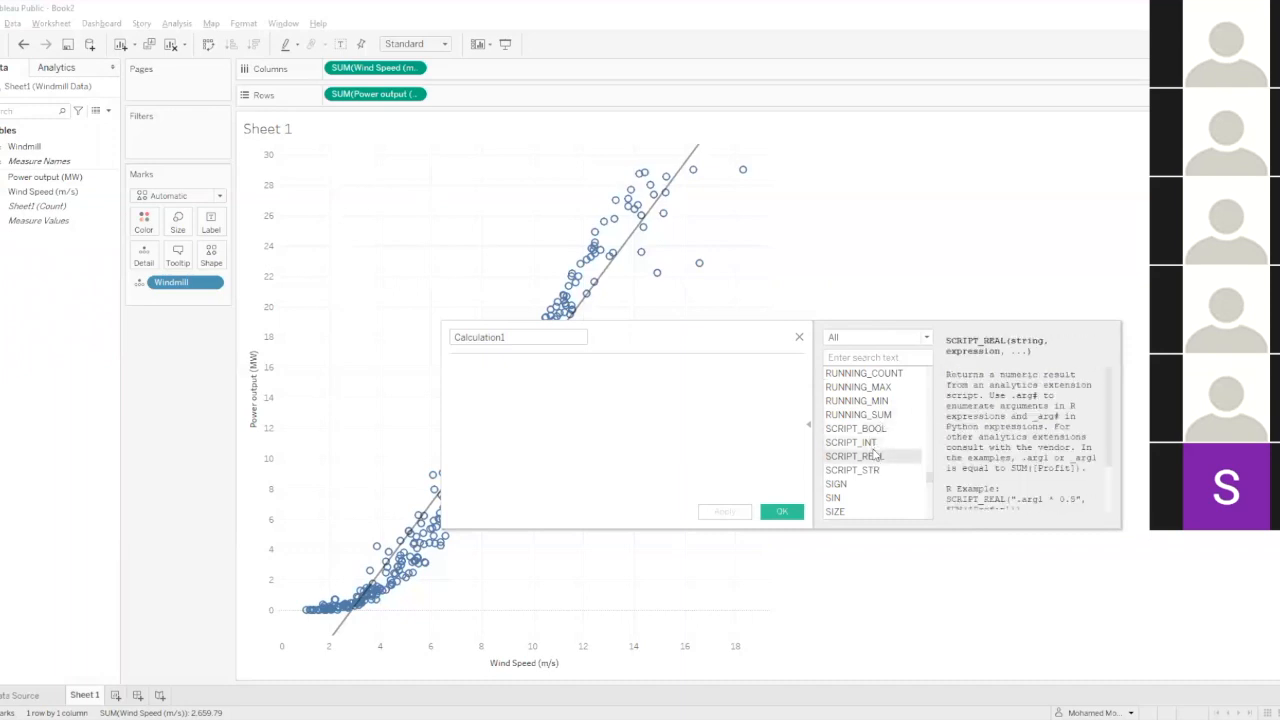
click(875, 431)
click(879, 444)
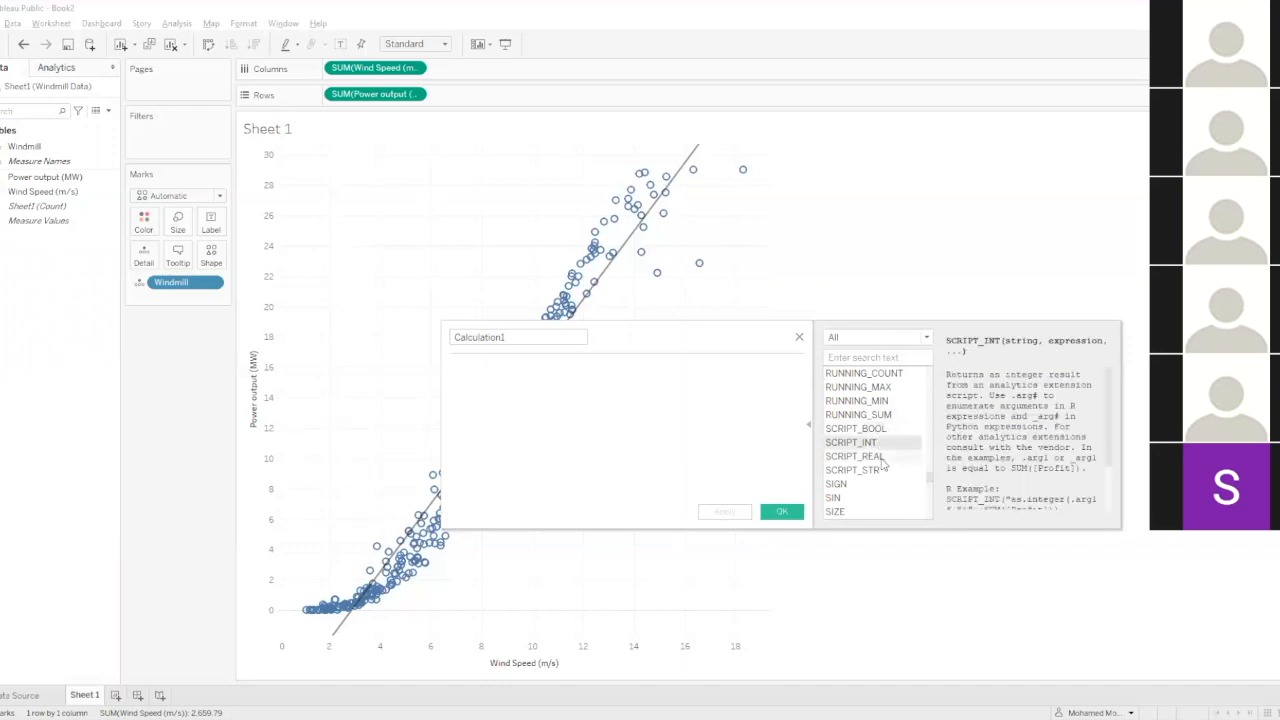
click(882, 457)
click(884, 472)
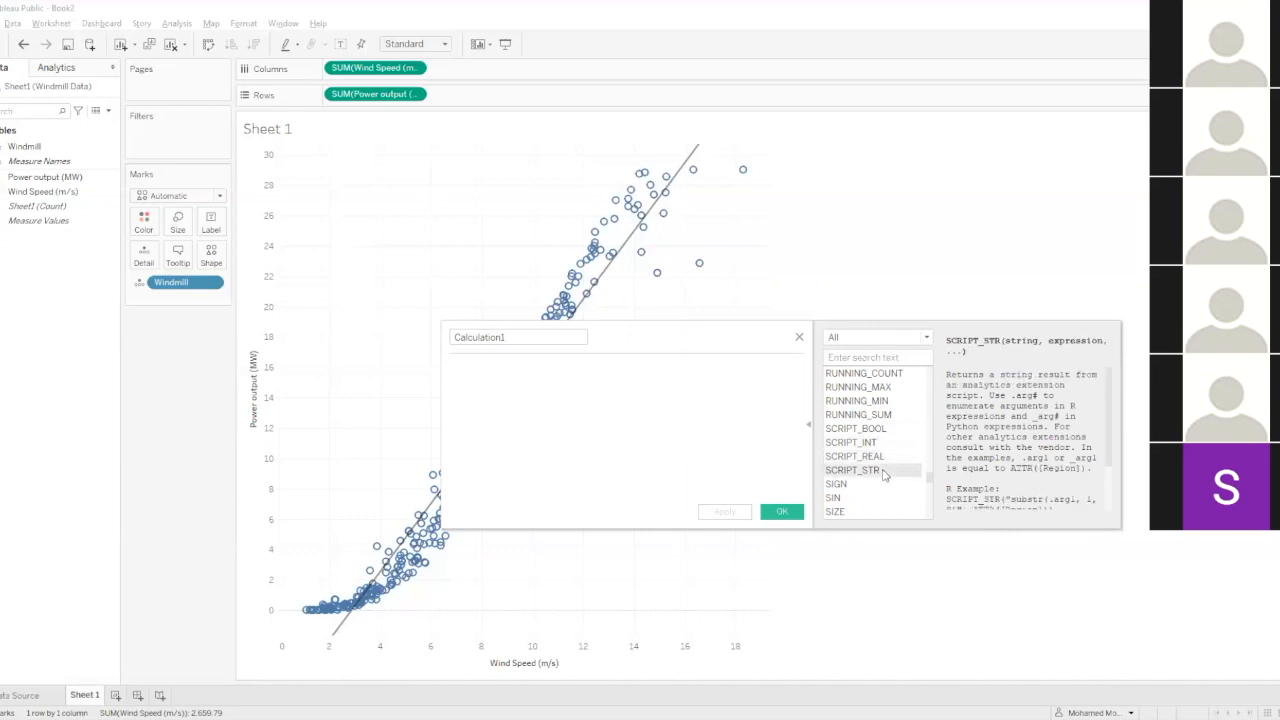
click(883, 430)
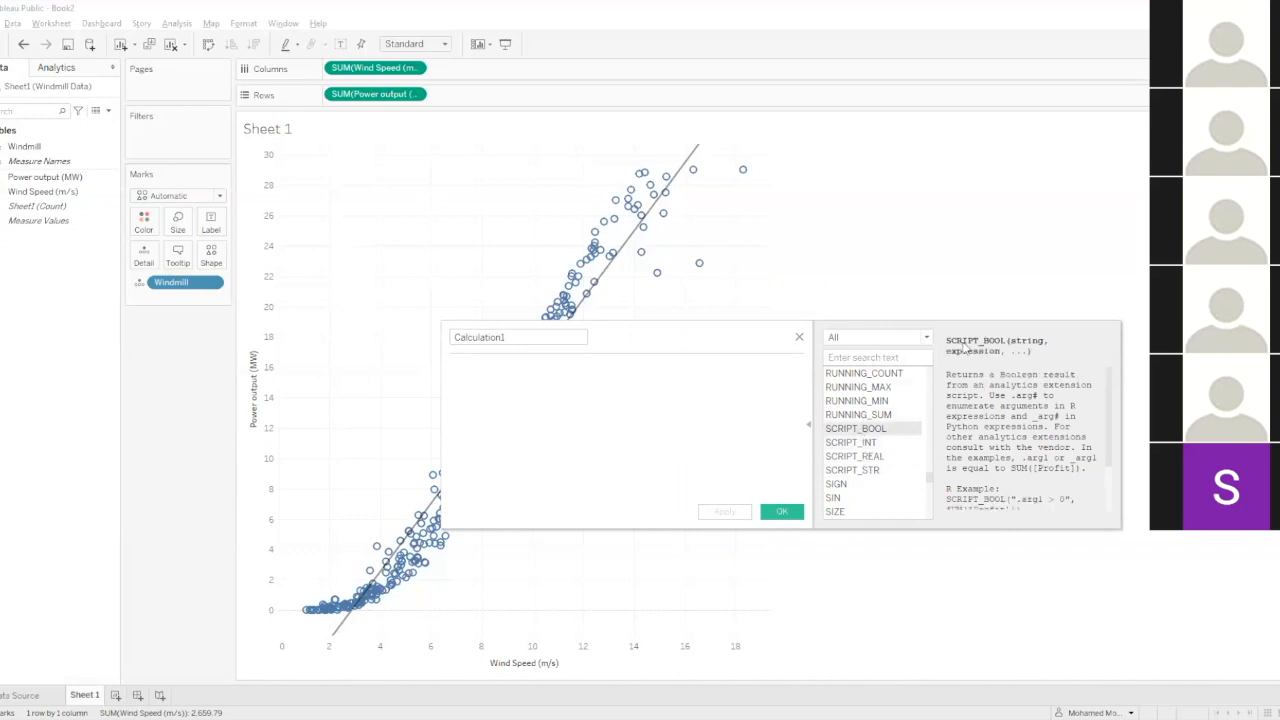
click(809, 424)
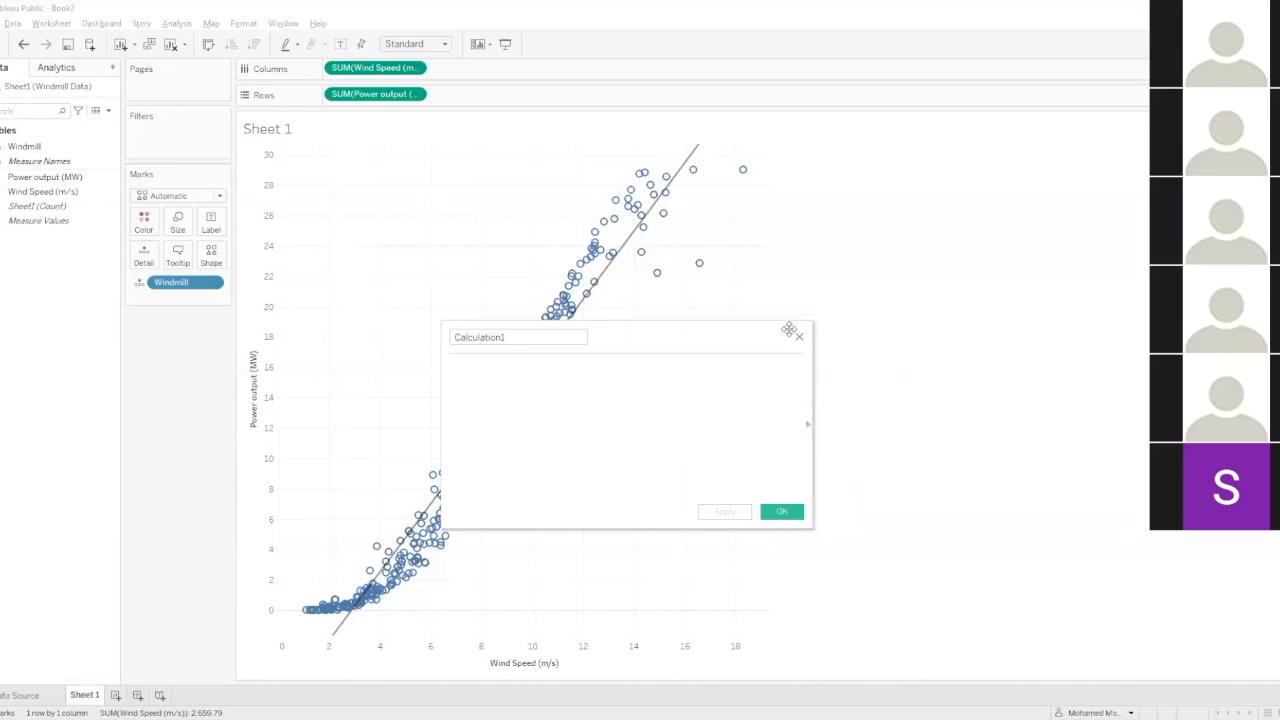
click(799, 338)
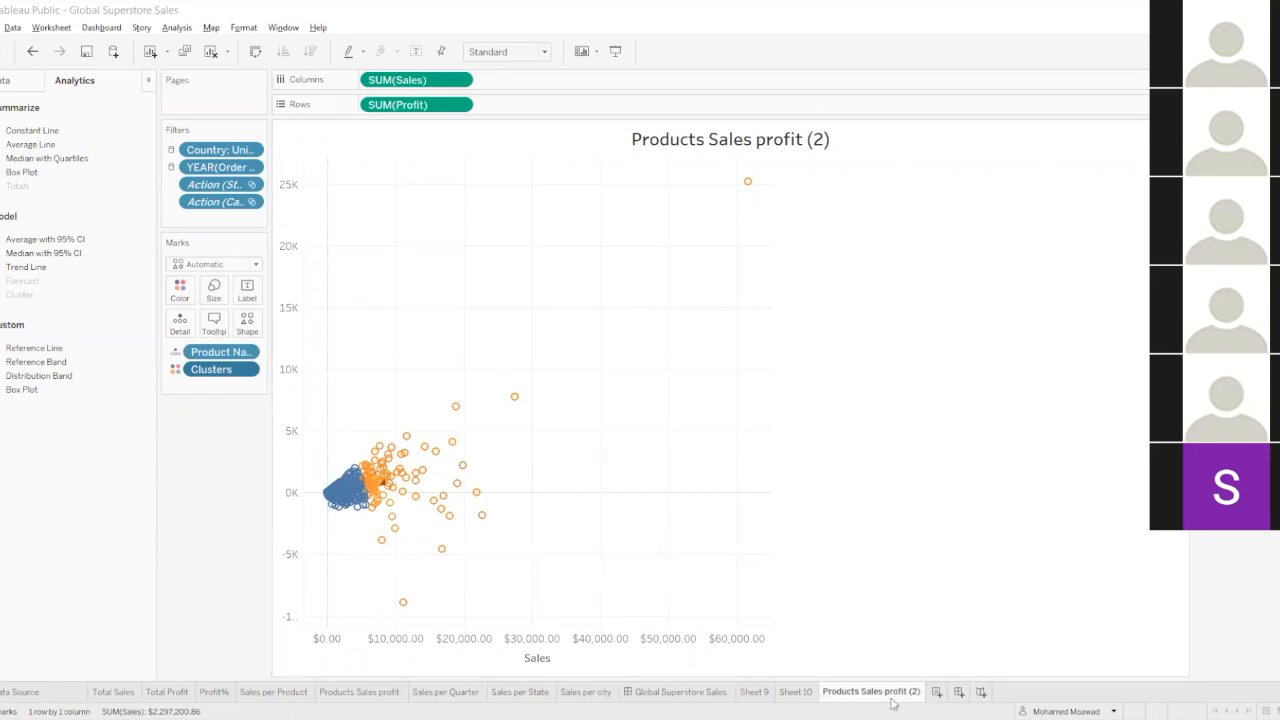
Add a new worksheet to the Global Superstore Sales workbook, and select the per-product chart on the Global Superstore Sales dashboard.
click(938, 694)
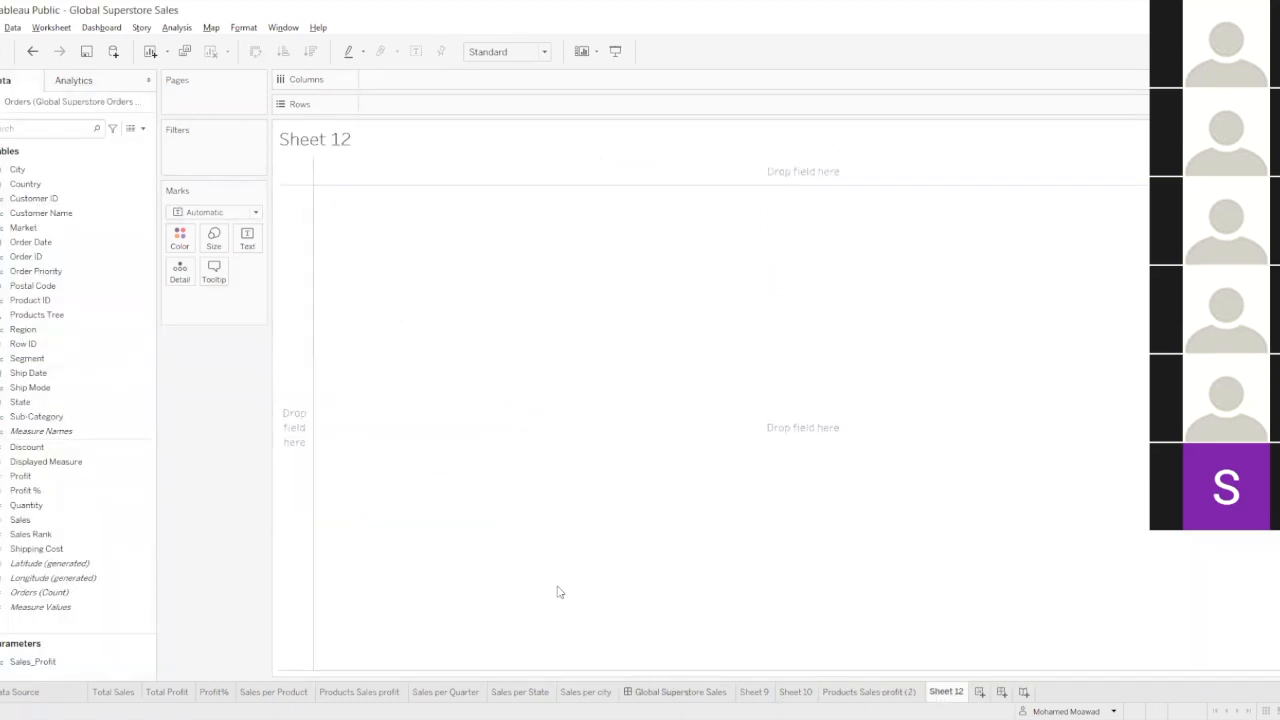
click(680, 692)
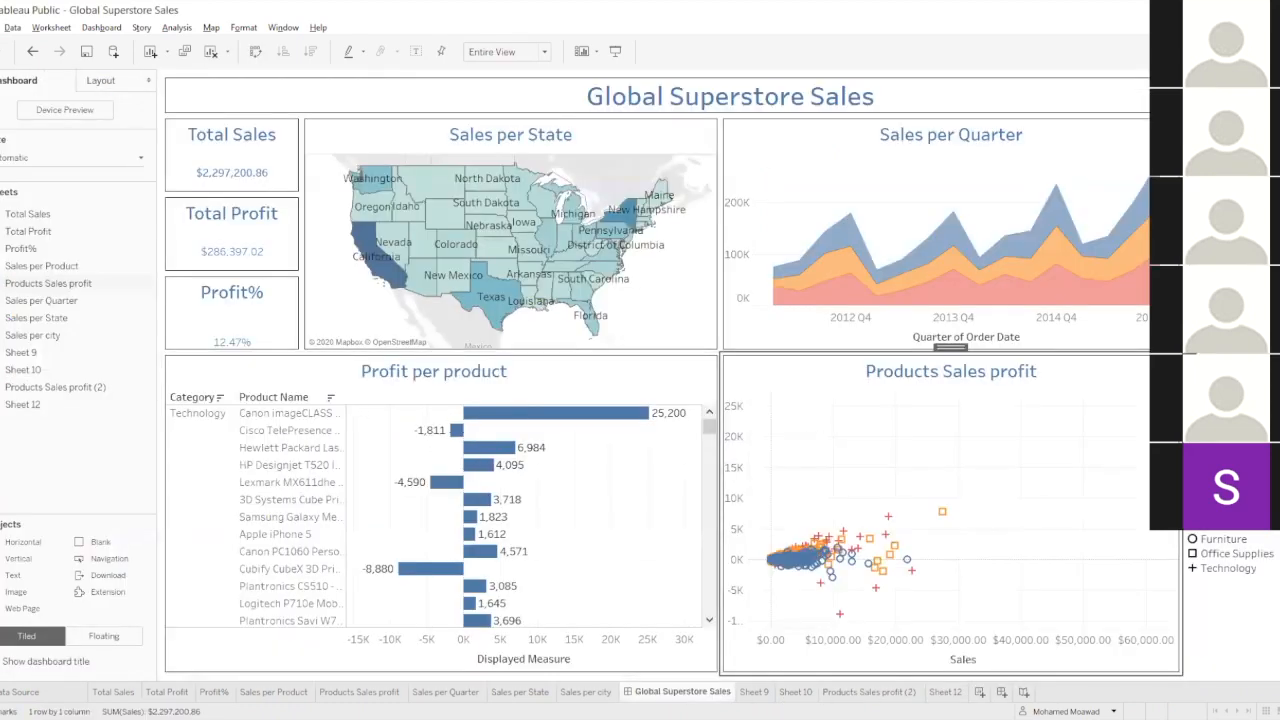
key(Escape)
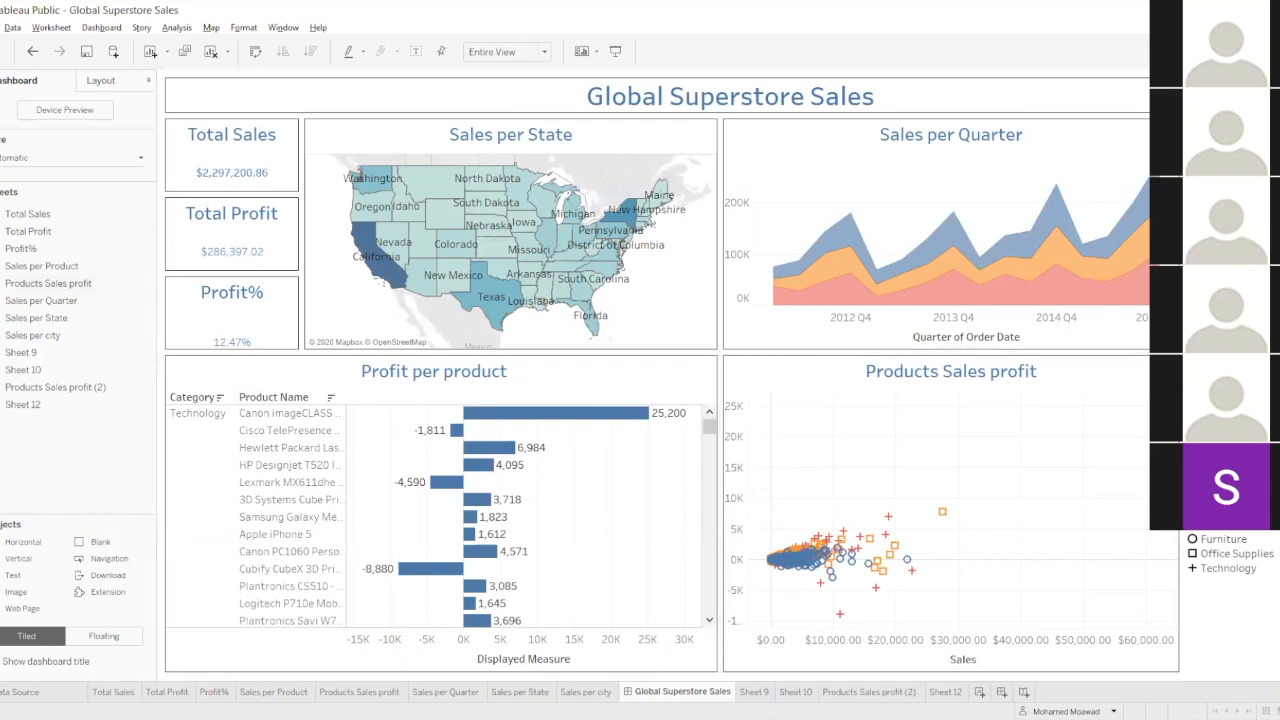
click(519, 382)
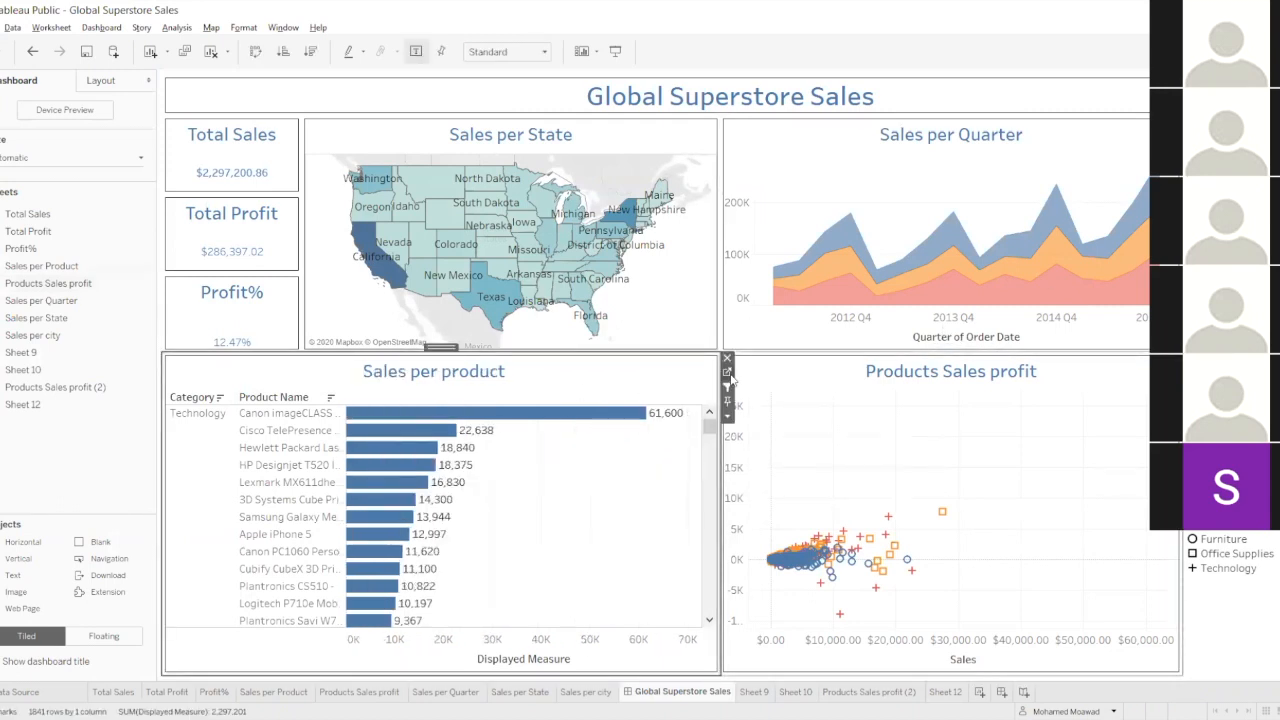
Duplicate the Sales per Product worksheet and move the copy behind Sheet 12.
click(287, 693)
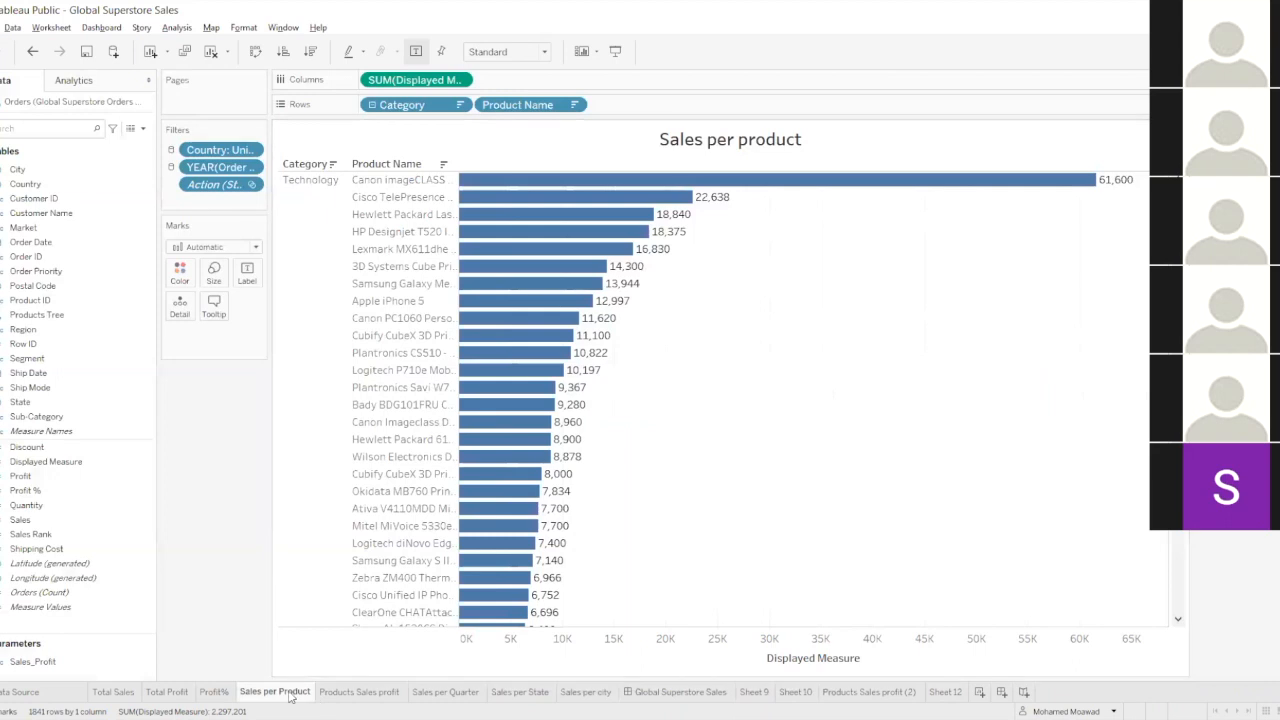
right_click(290, 697)
click(338, 544)
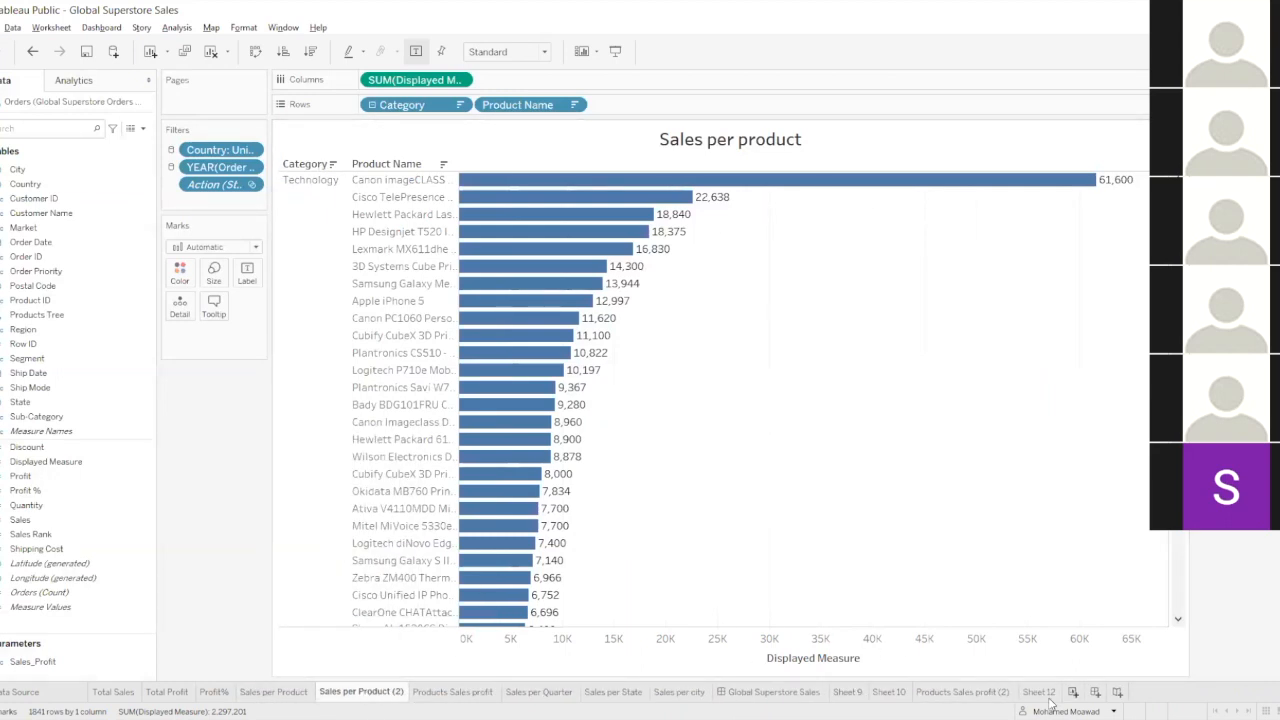
drag(367, 702, 1054, 696)
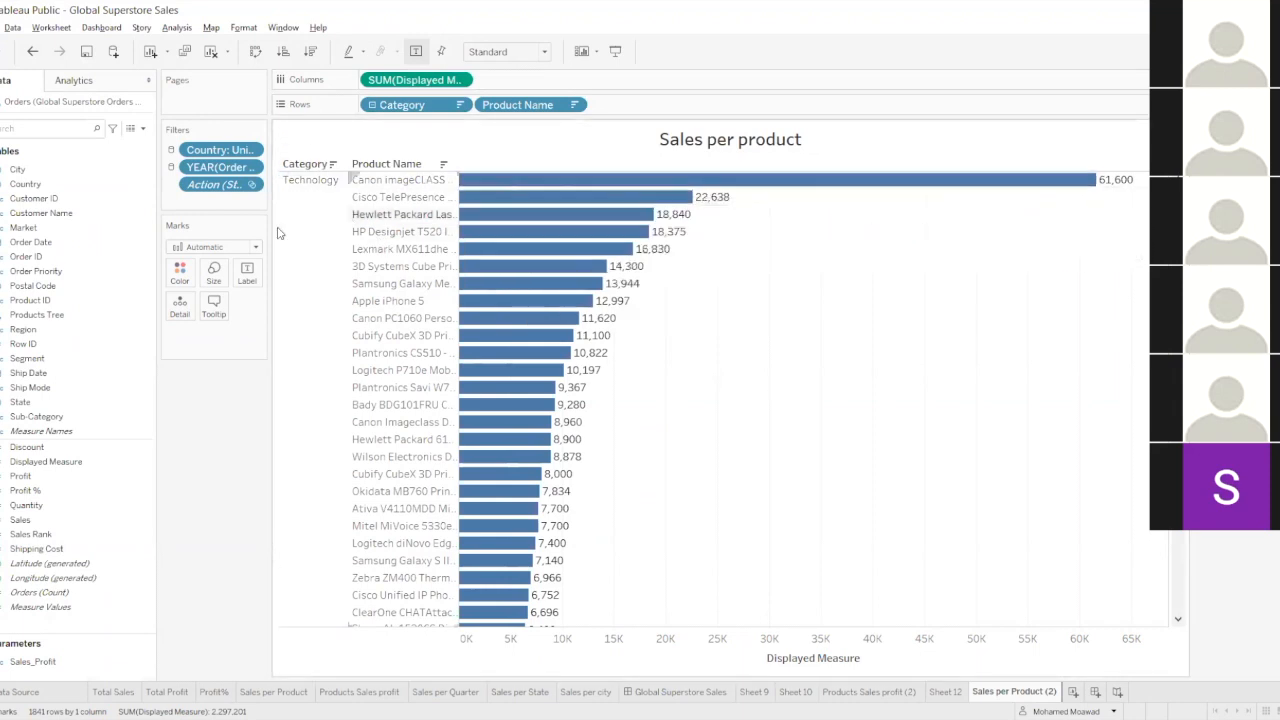
Add an average line to the product bar chart, preview it as a band, and accept it as a line.
click(83, 87)
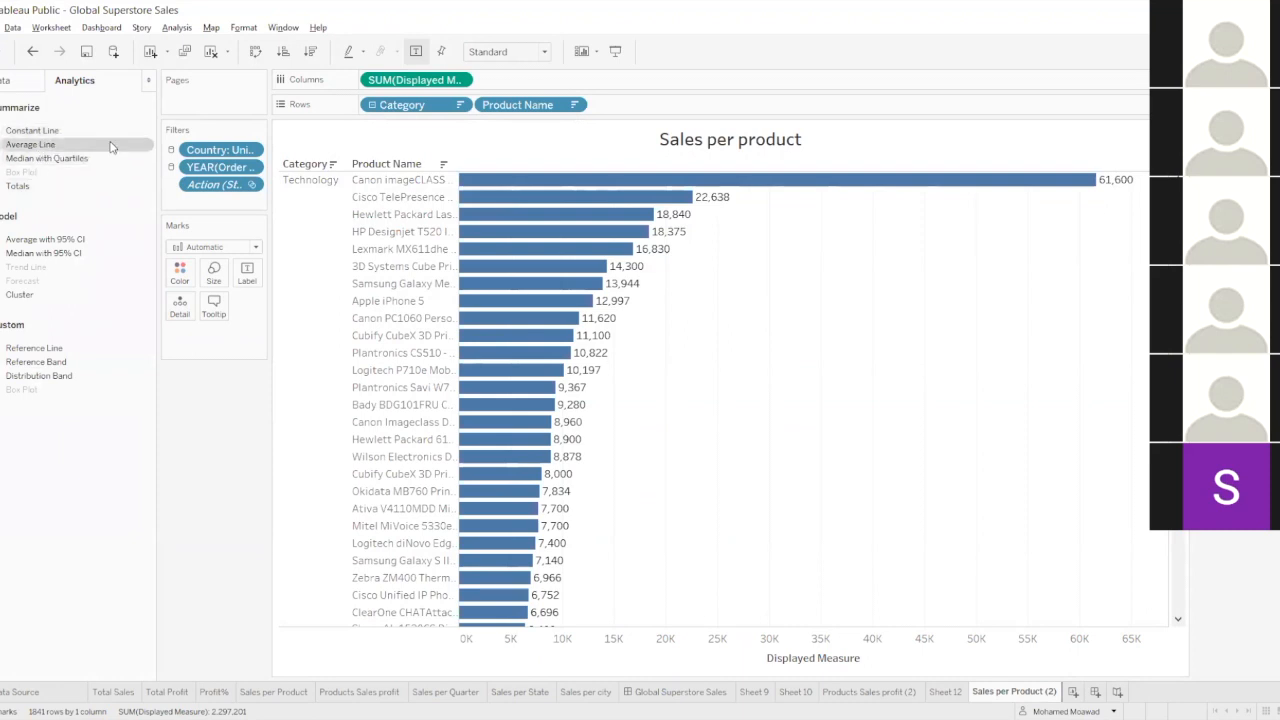
drag(107, 147, 411, 197)
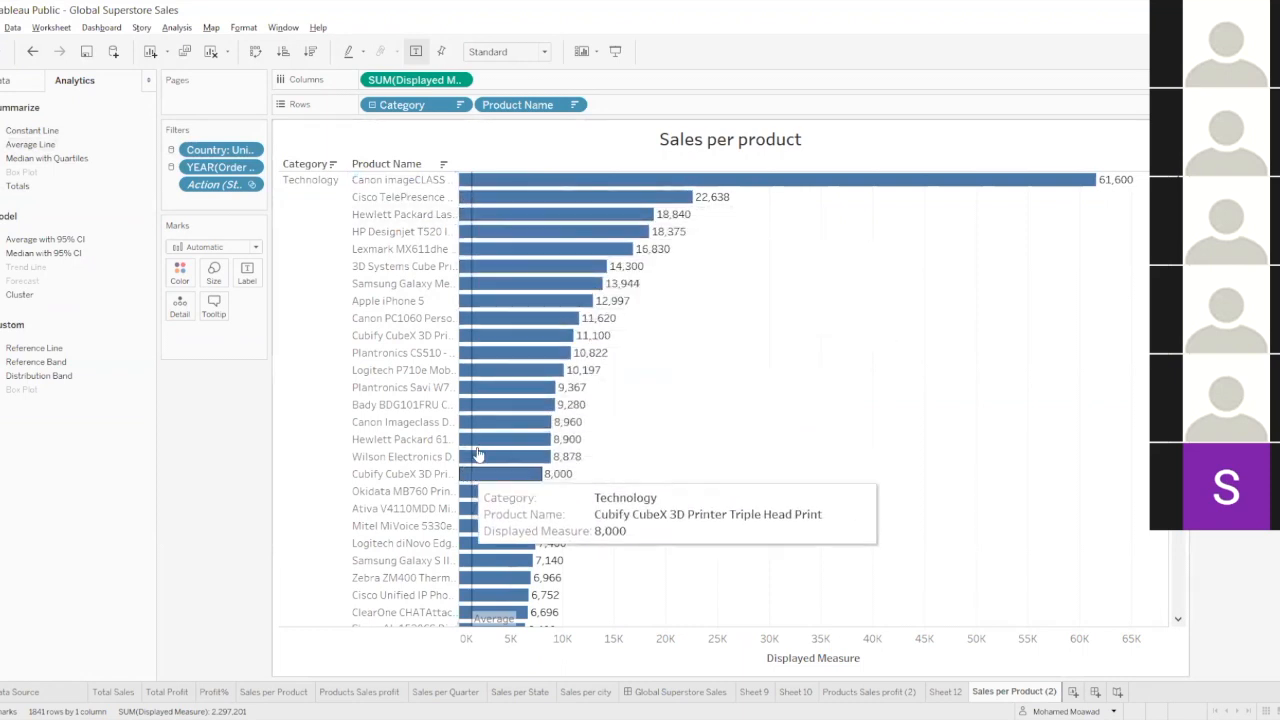
click(472, 195)
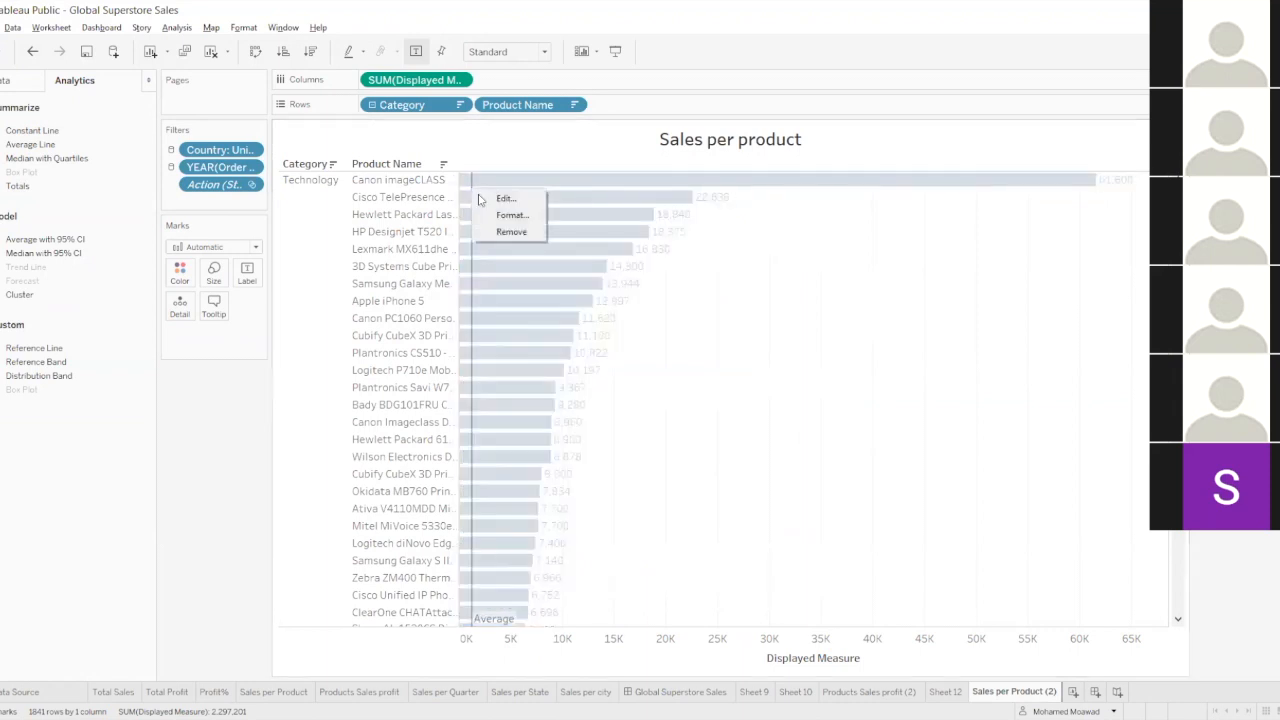
double_click(480, 199)
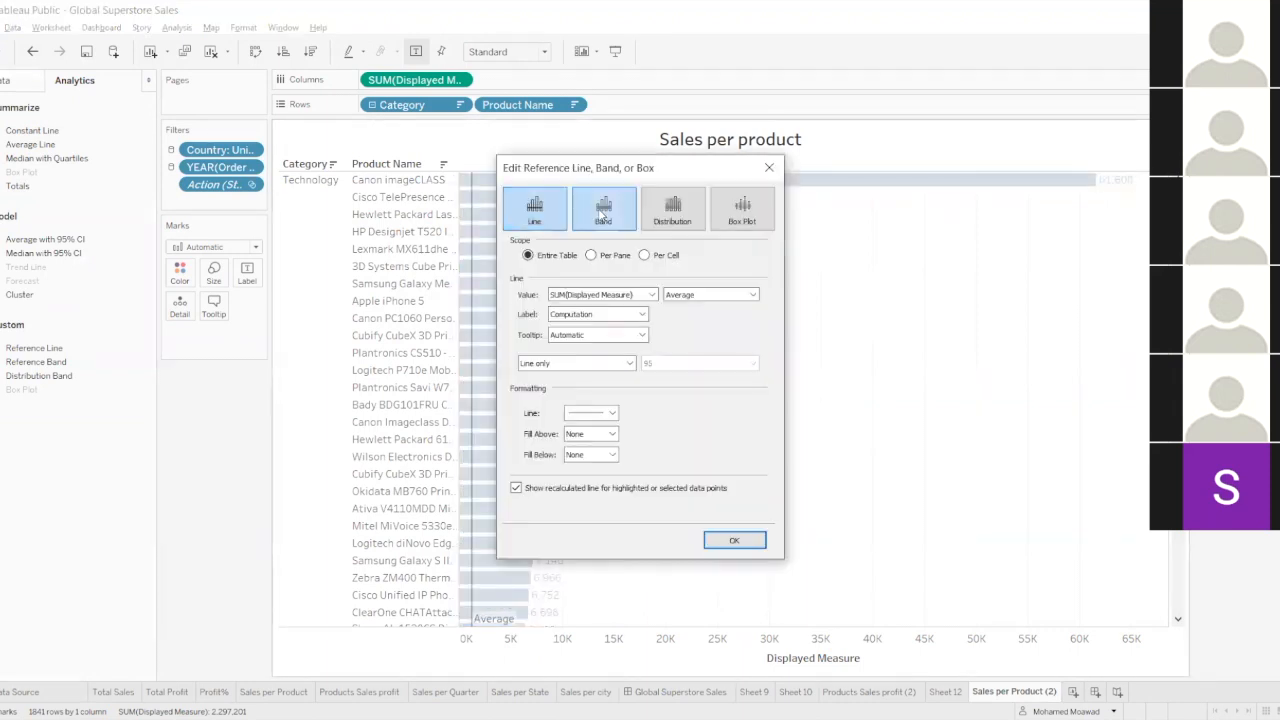
click(603, 210)
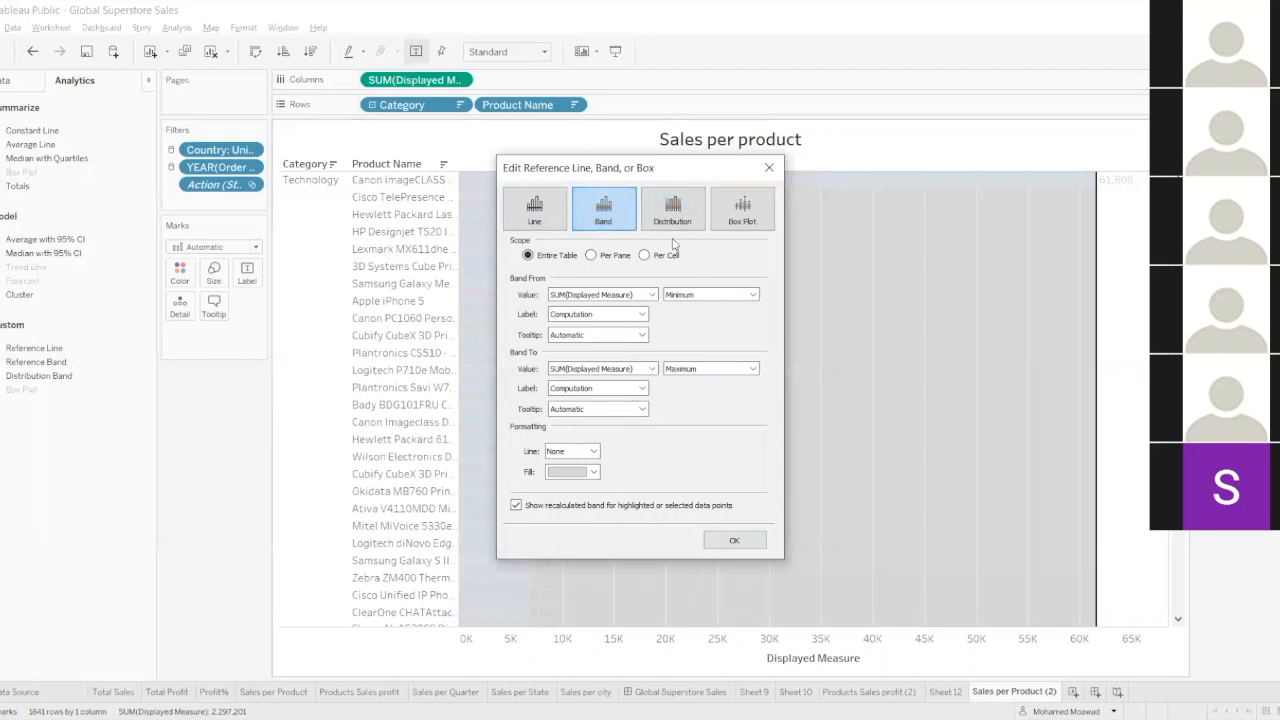
click(536, 212)
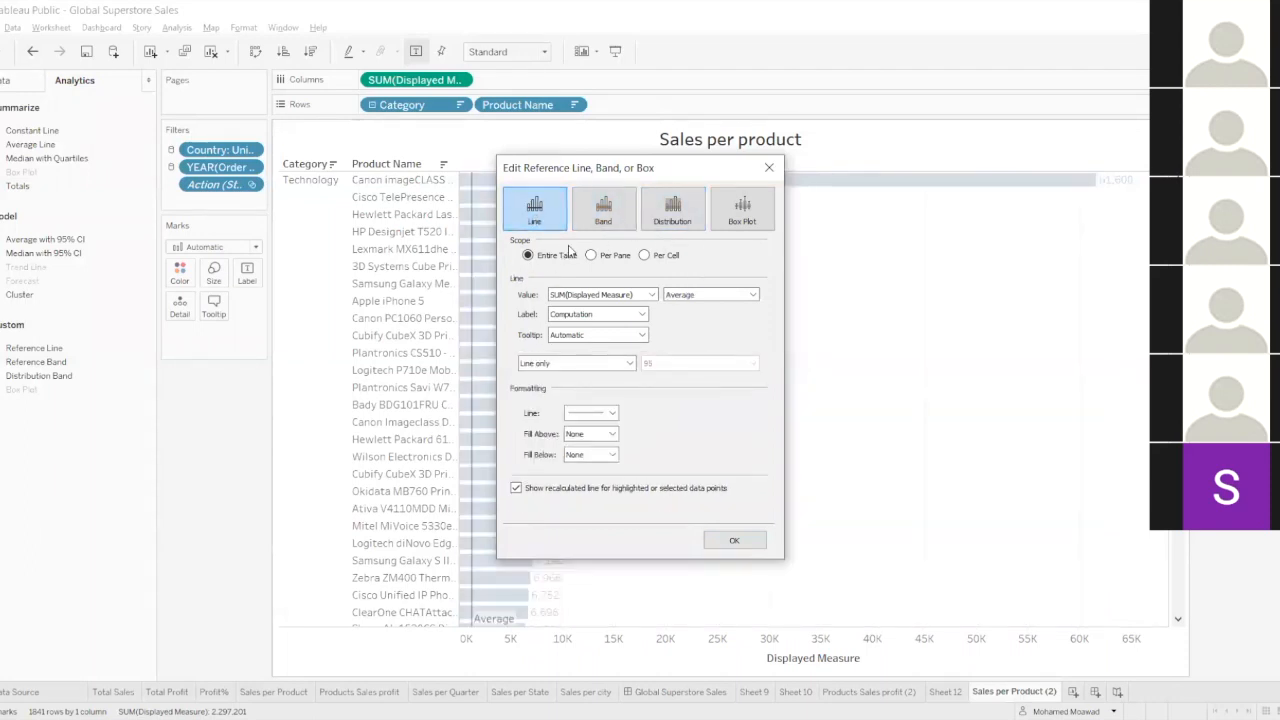
click(734, 541)
Select the Technology category, undo the changes back to before the average line was added, and clear the selection.
click(325, 235)
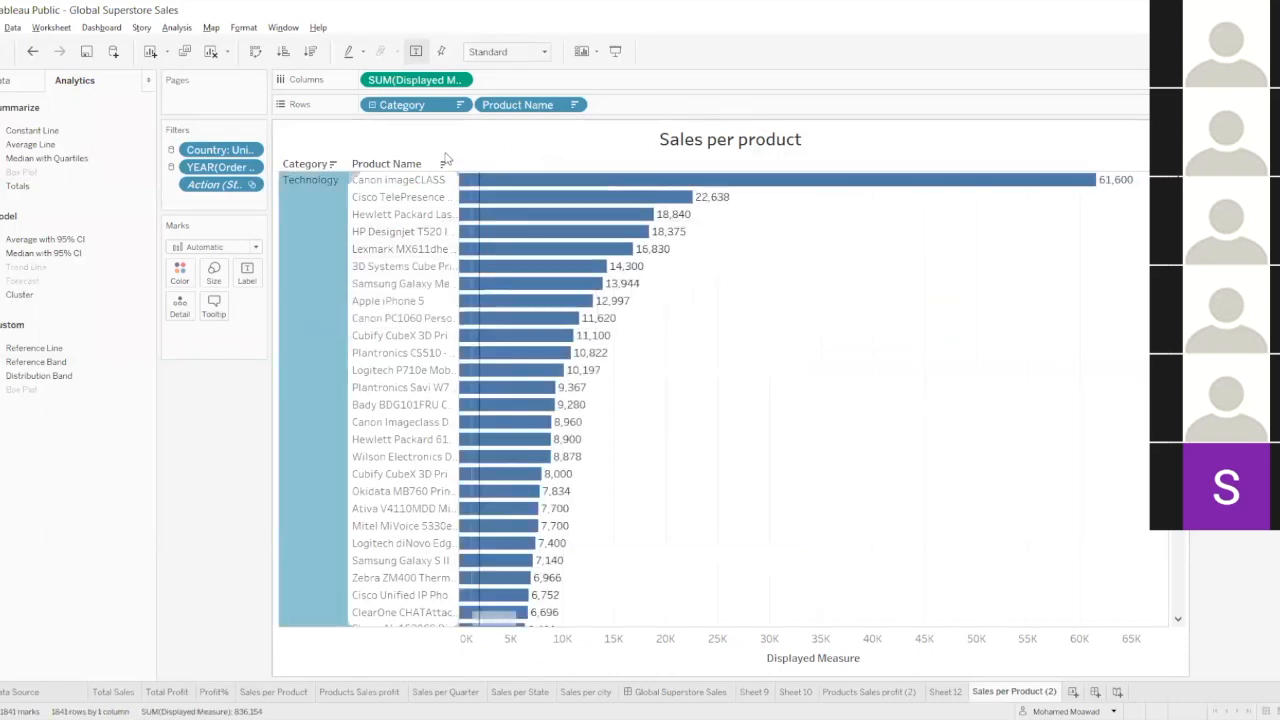
click(31, 52)
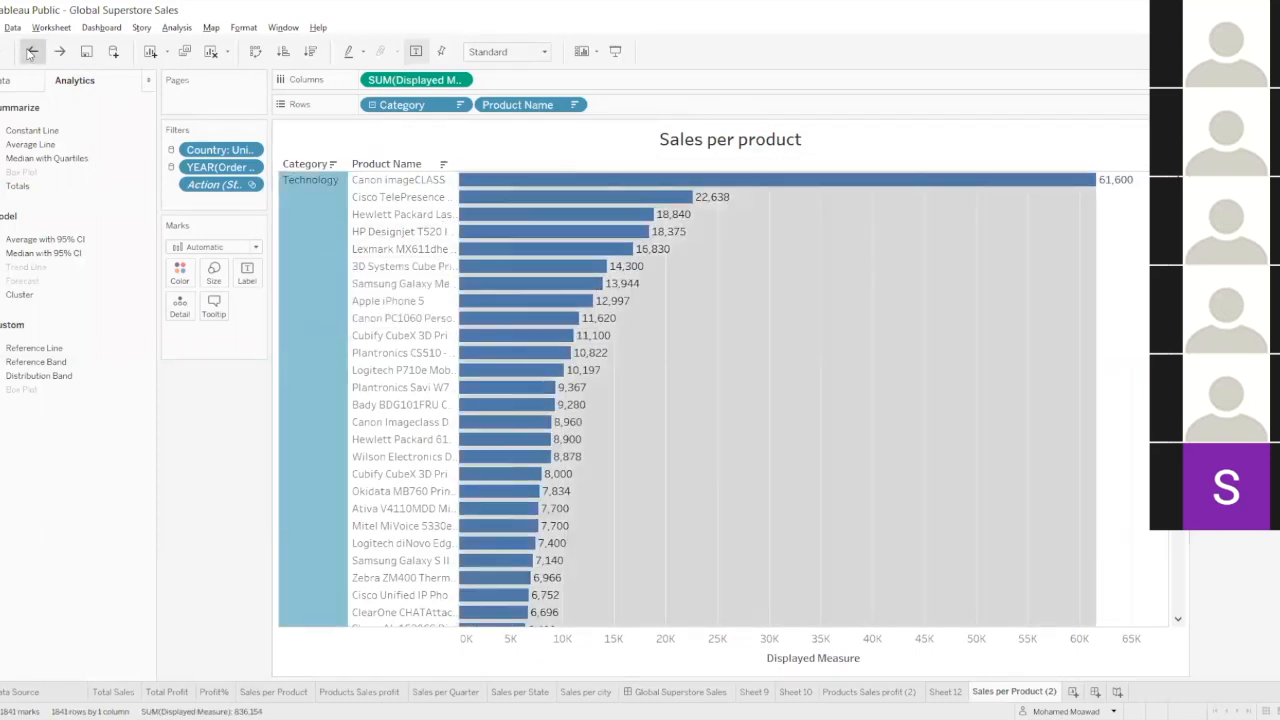
click(31, 52)
click(33, 52)
click(298, 298)
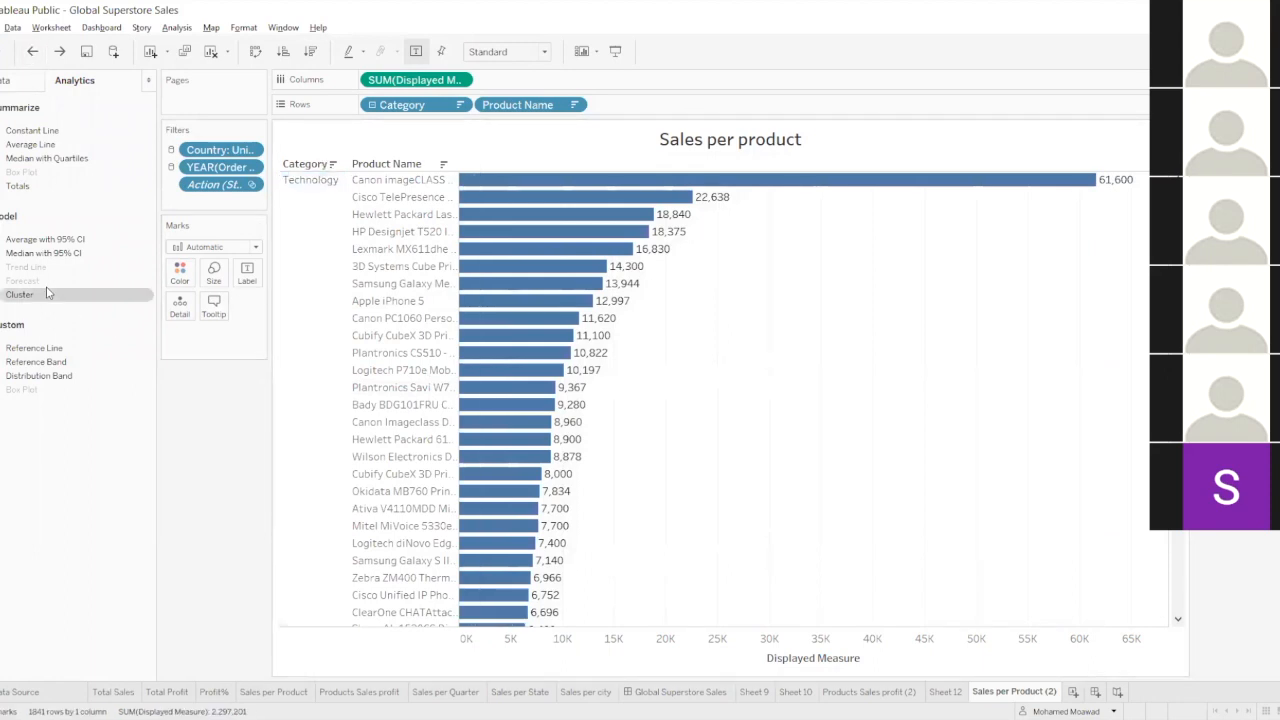
Add a custom reference line at the average of SUM(Displayed Measure) for the entire table, trying the confidence interval option but keeping Line only.
drag(50, 348, 403, 190)
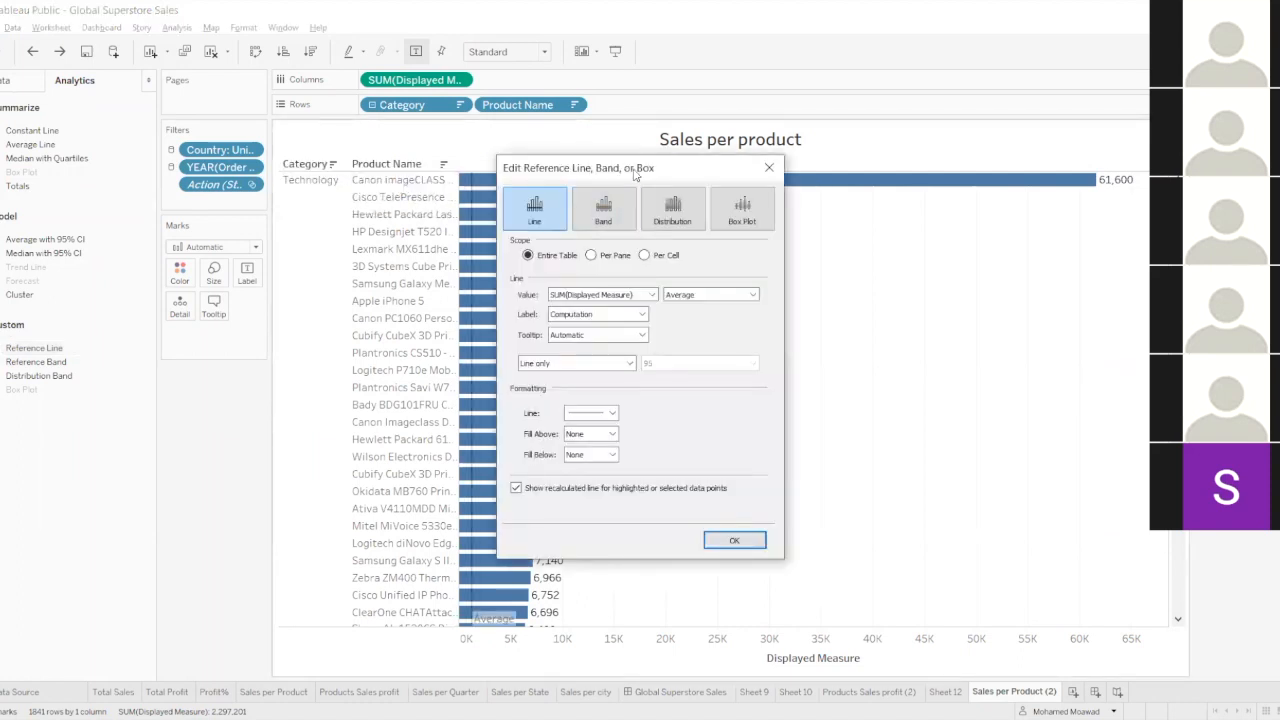
drag(635, 175, 866, 226)
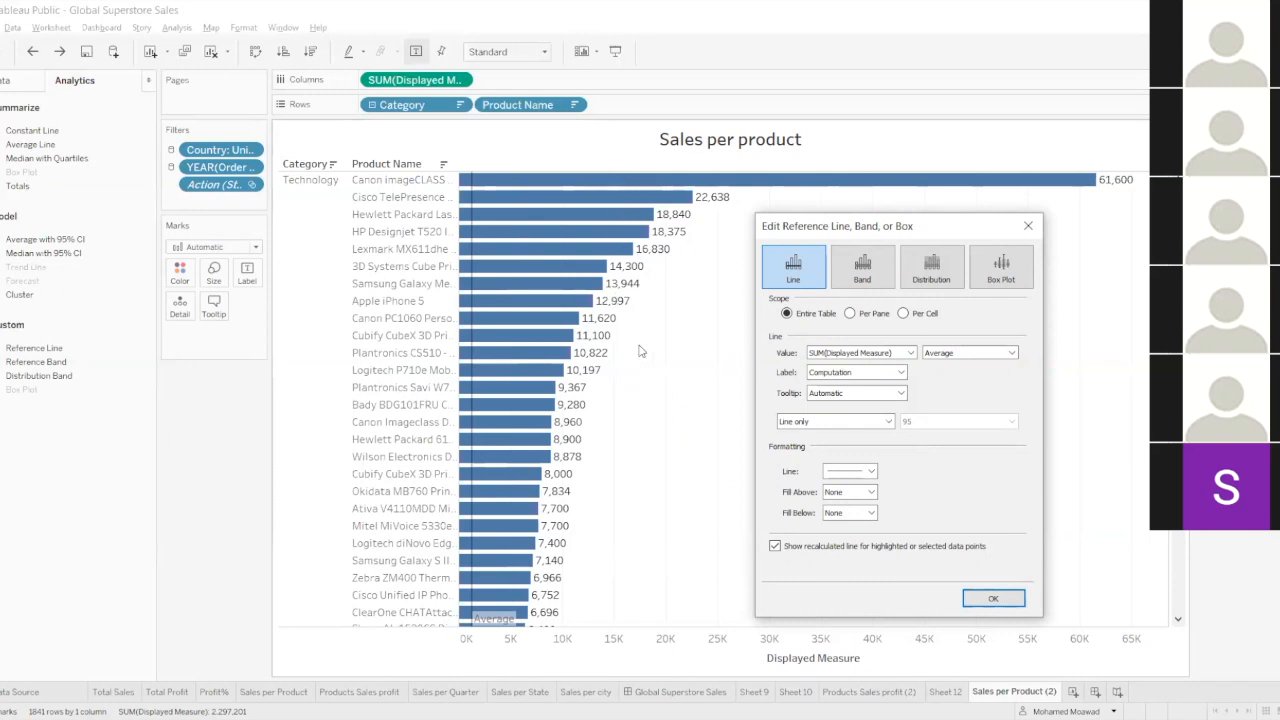
click(938, 355)
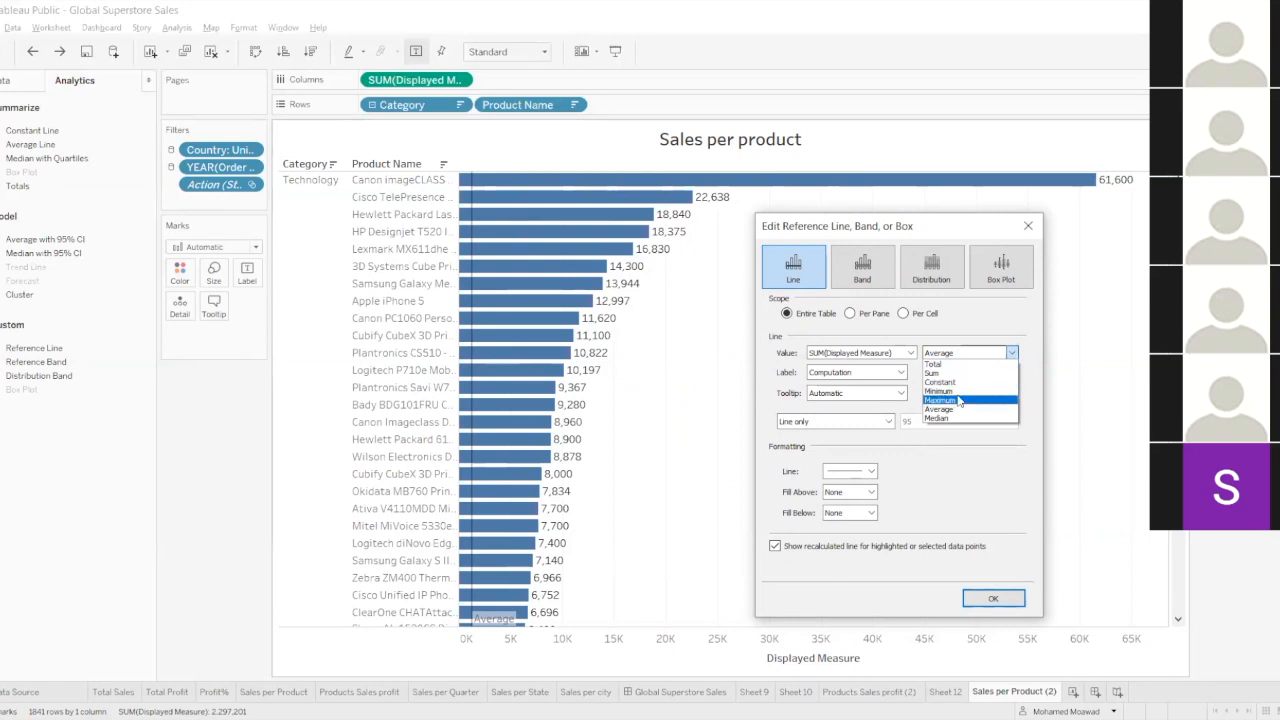
click(884, 410)
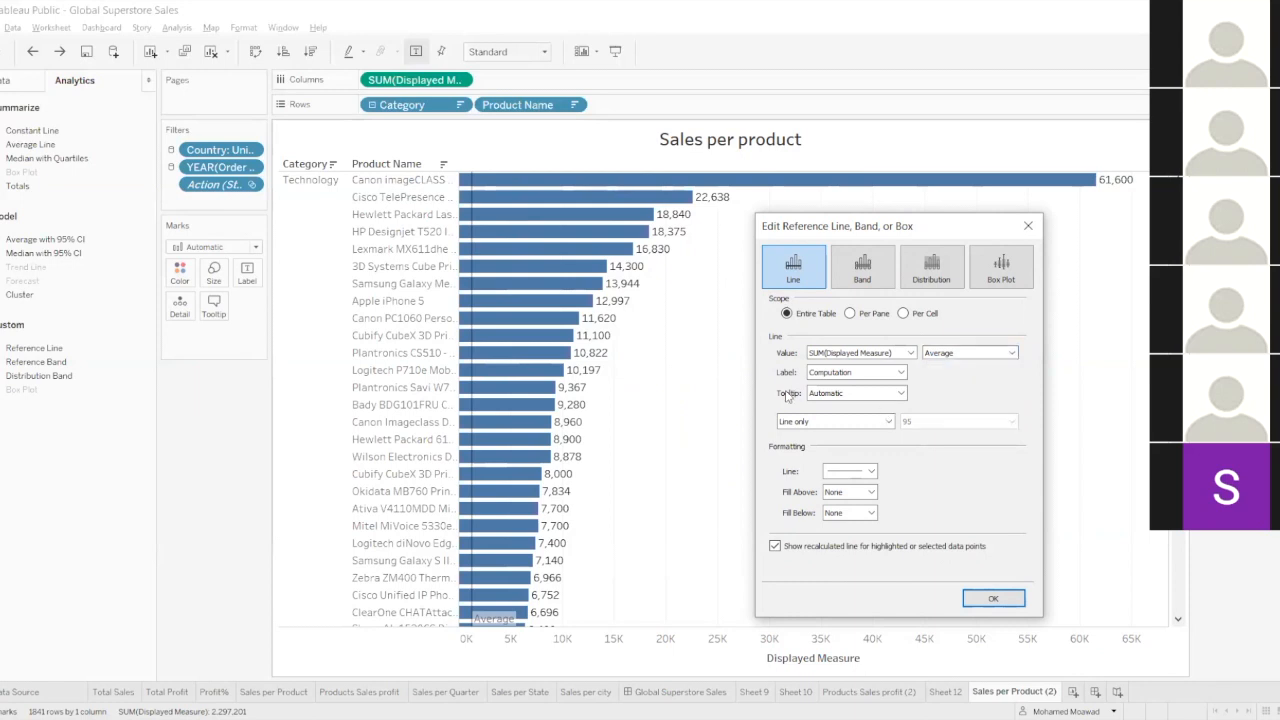
click(889, 421)
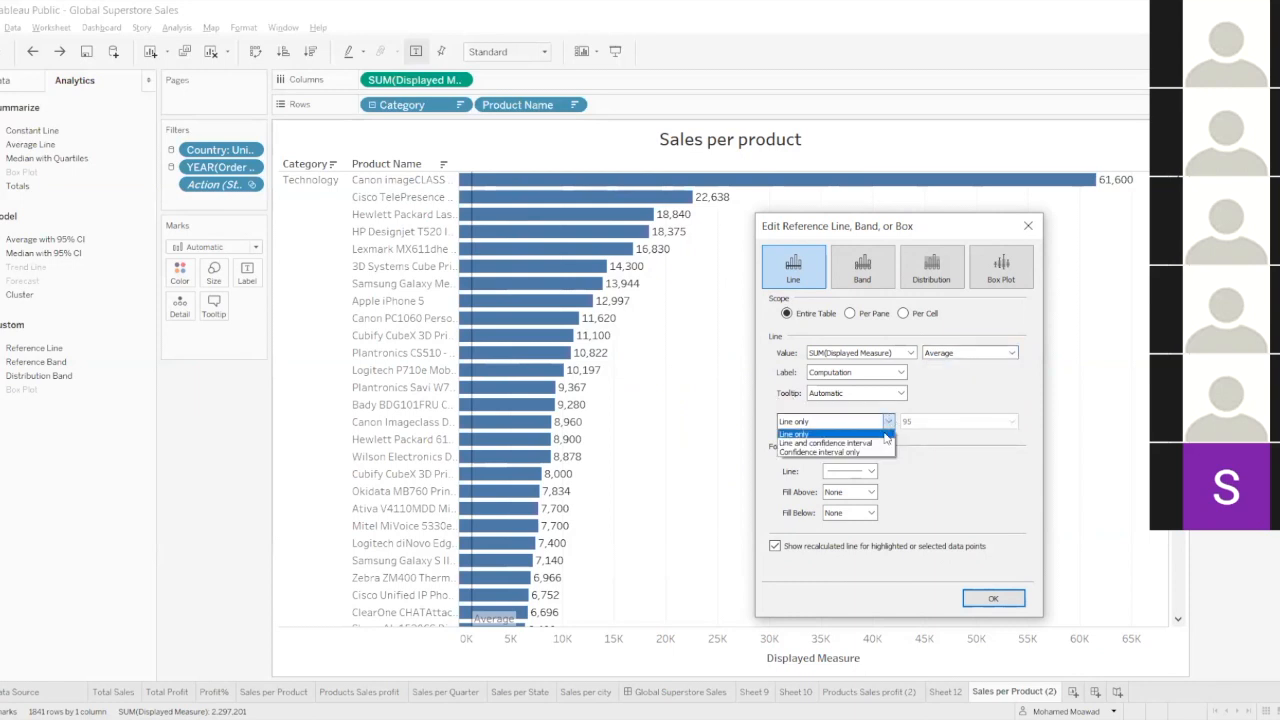
click(885, 443)
click(889, 425)
click(810, 433)
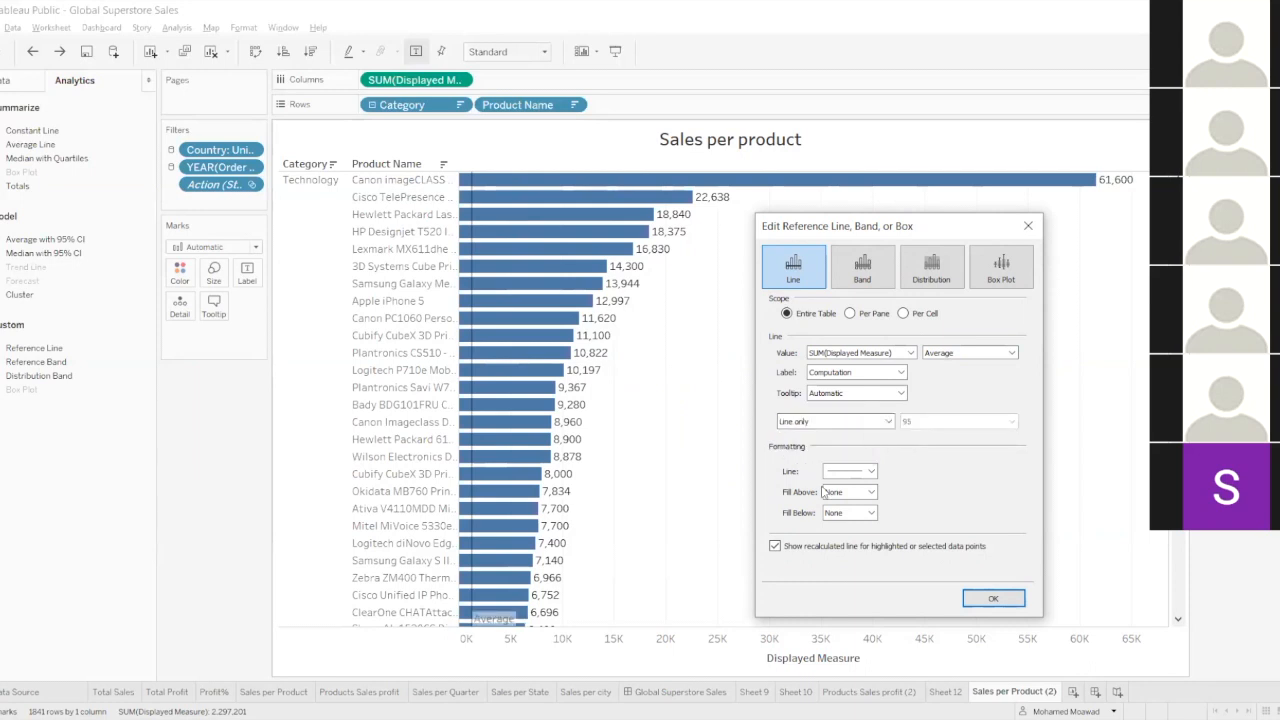
click(990, 599)
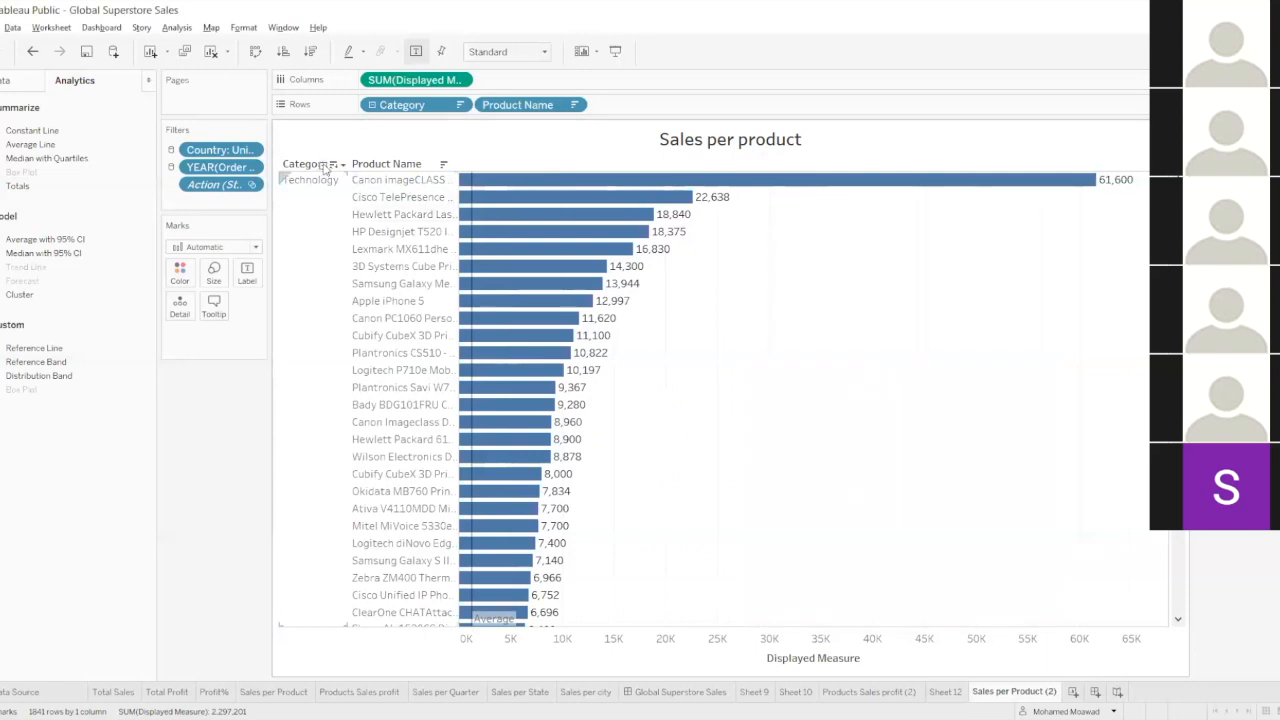
Collapse the rows to category level, expand them to products again, and examine the bars against the average line.
click(330, 165)
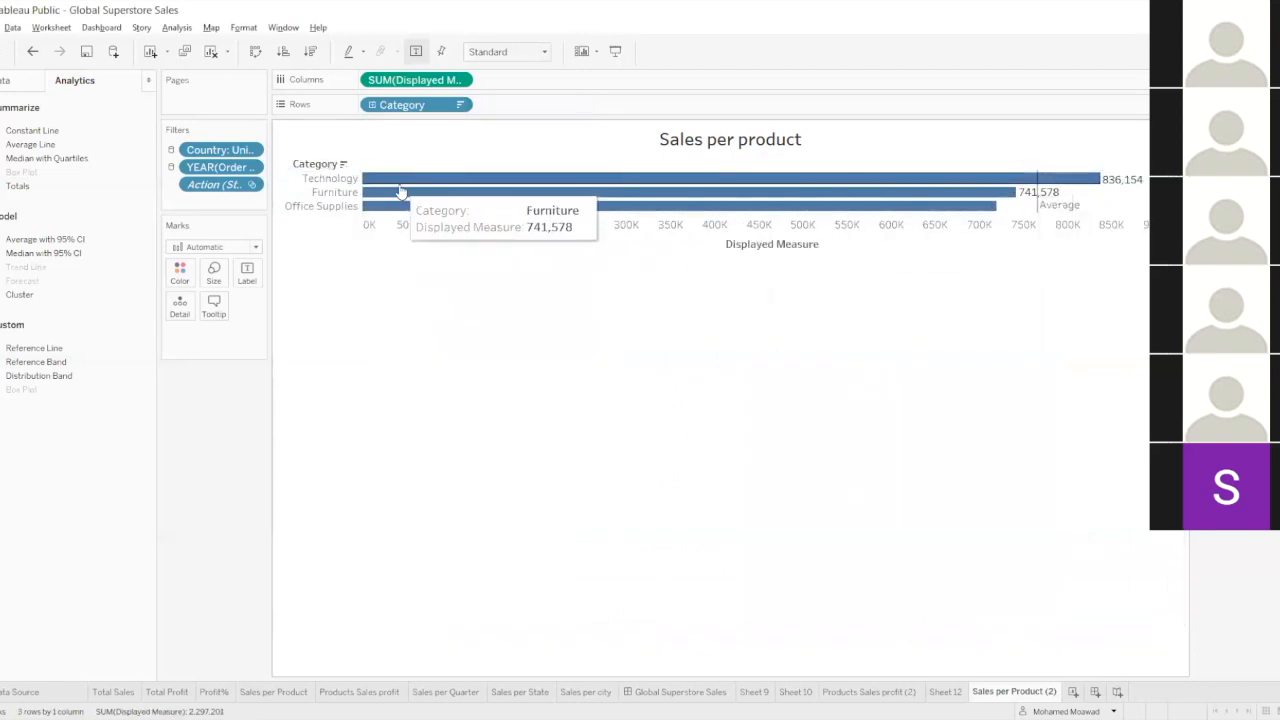
click(331, 165)
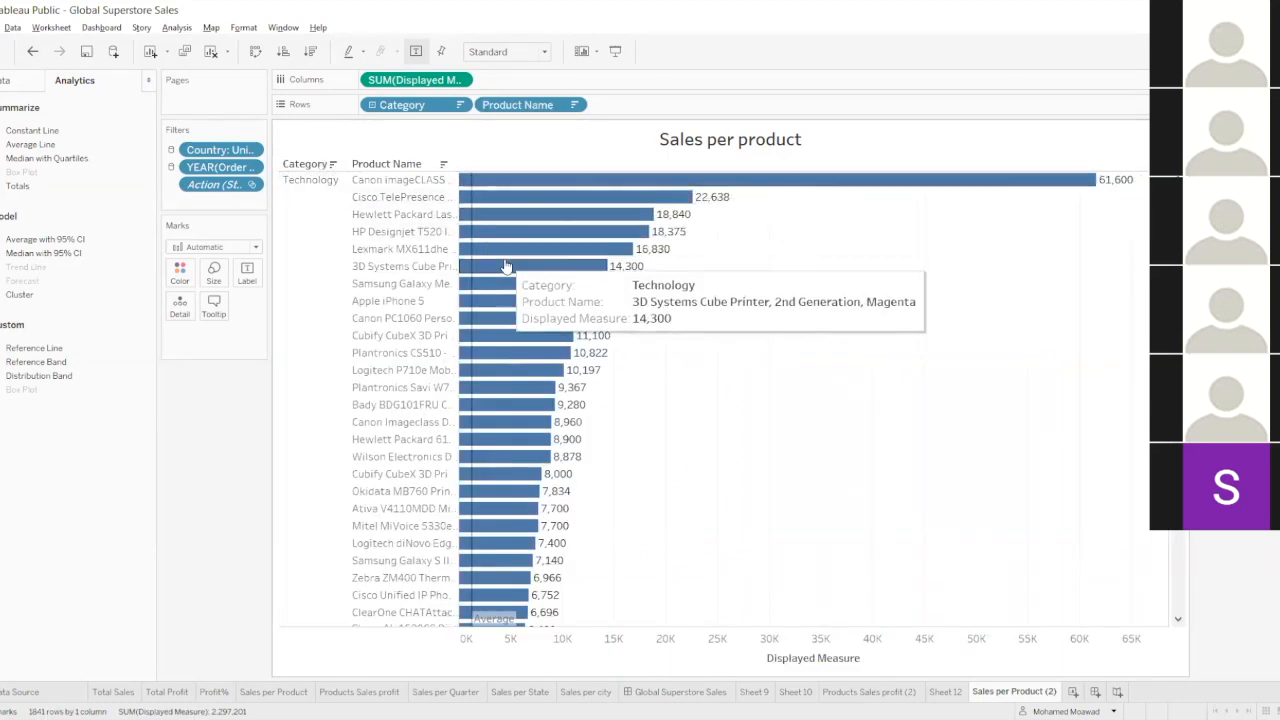
scroll(530, 400, down, 10)
scroll(551, 451, down, 10)
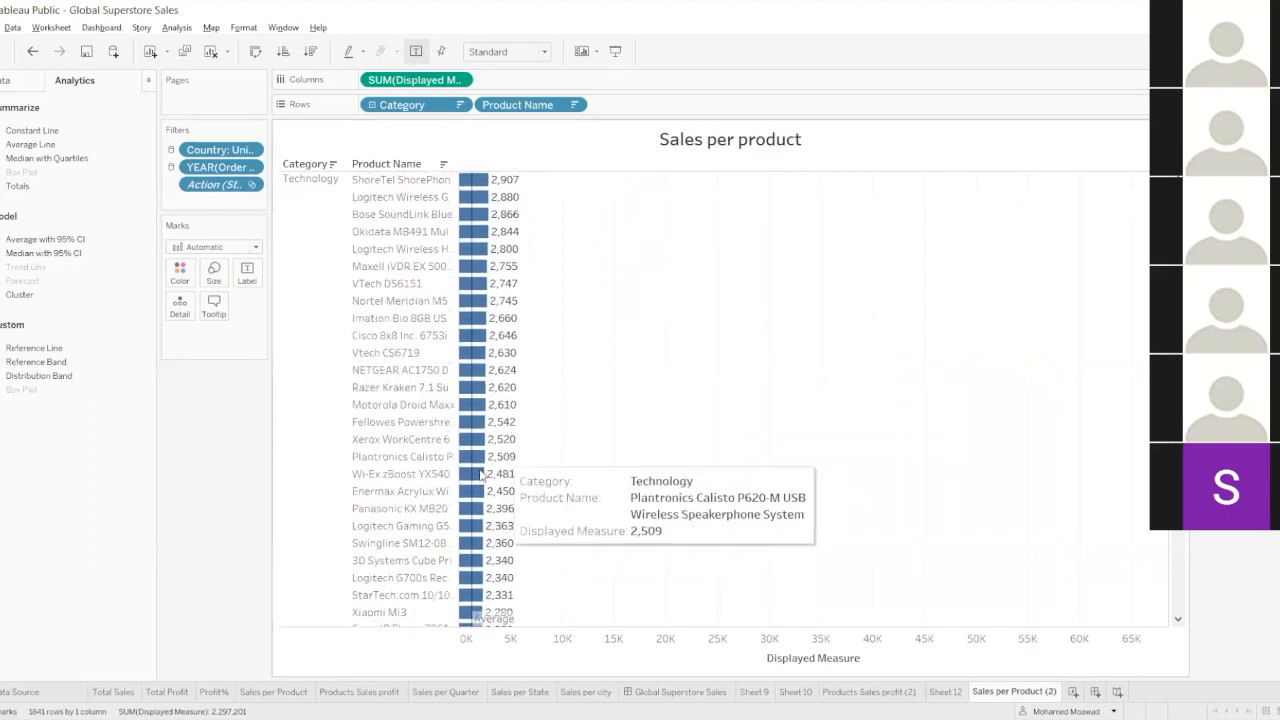
Examine the product bars against the average line from the lower Technology products to the start of the Furniture category.
scroll(505, 522, down, 10)
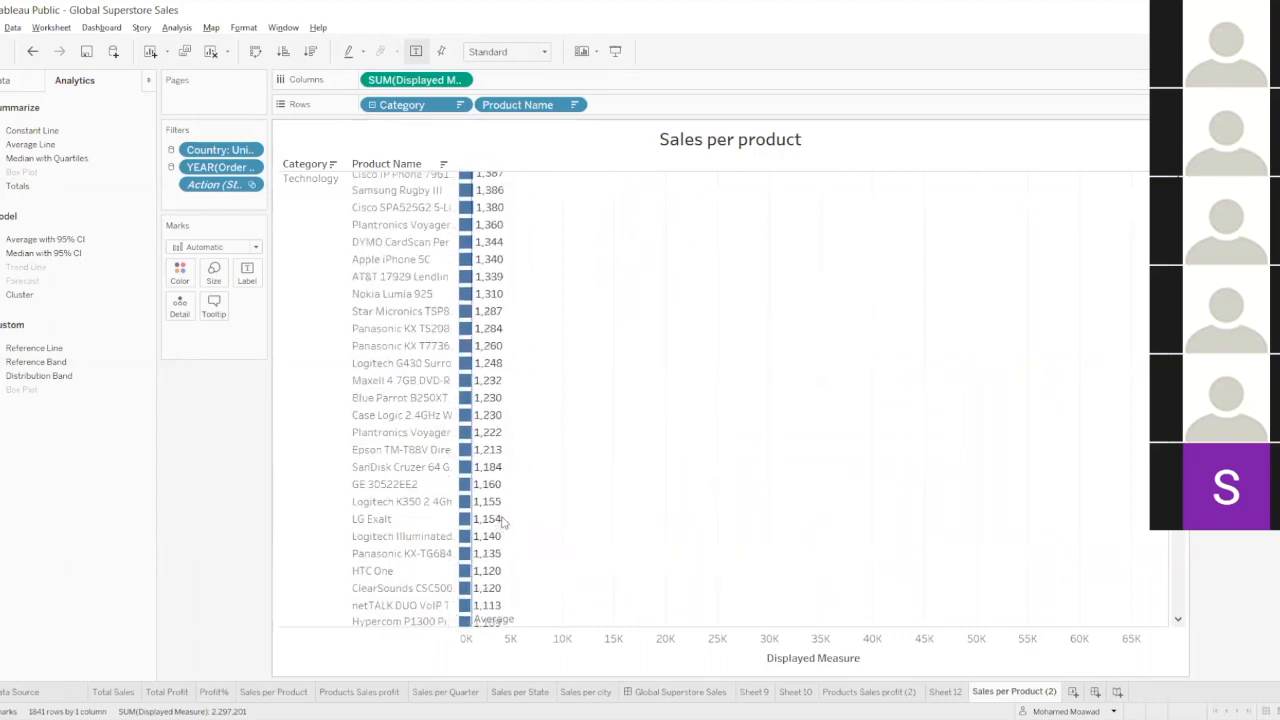
scroll(492, 524, down, 8)
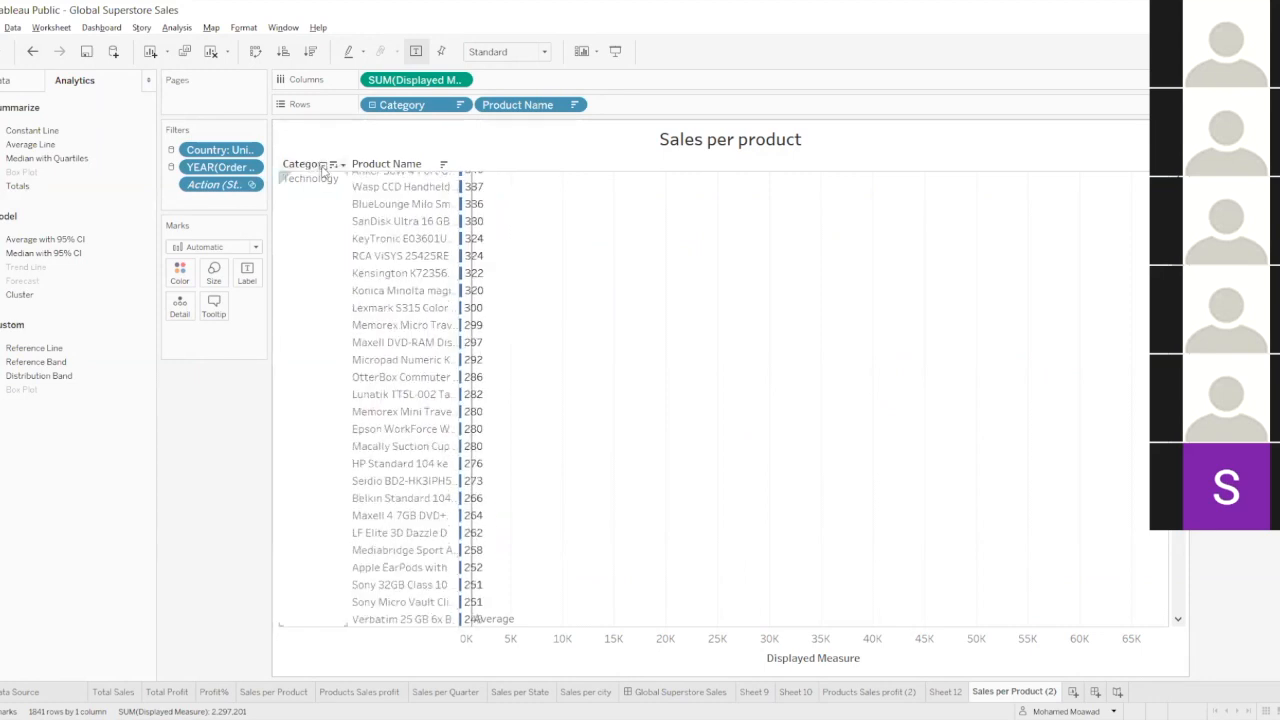
scroll(500, 400, up, 20)
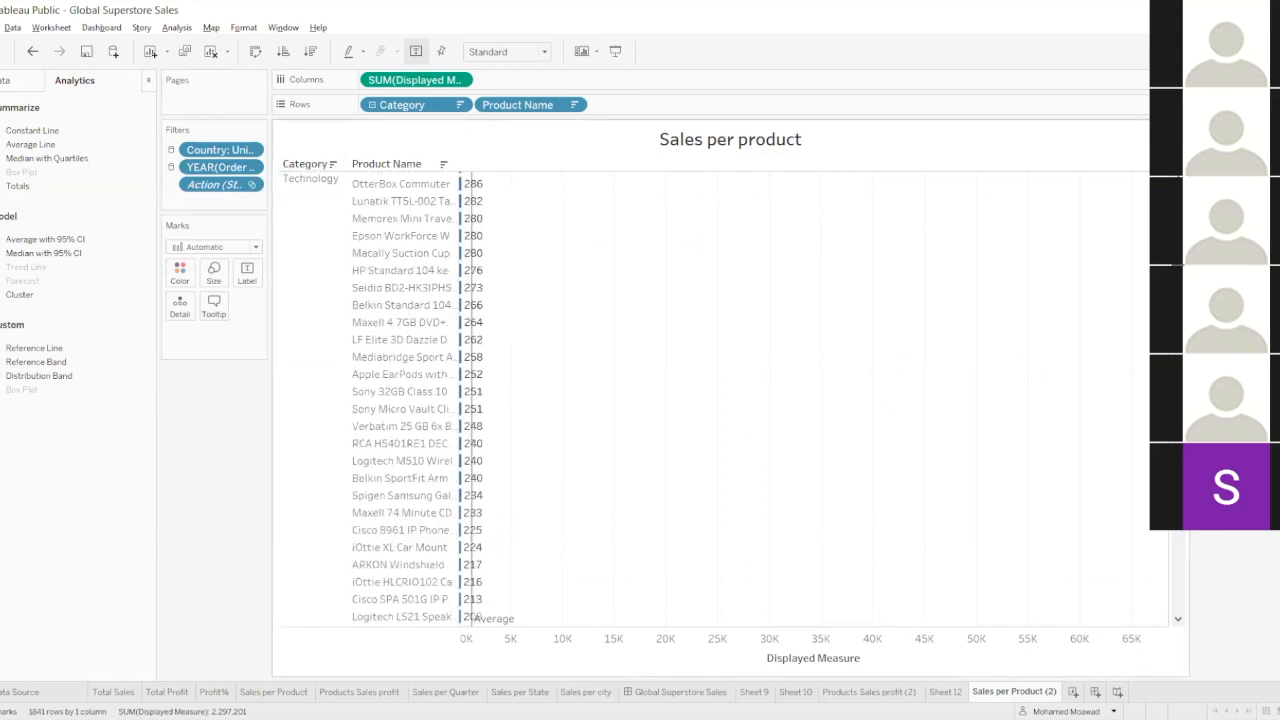
scroll(500, 400, up, 10)
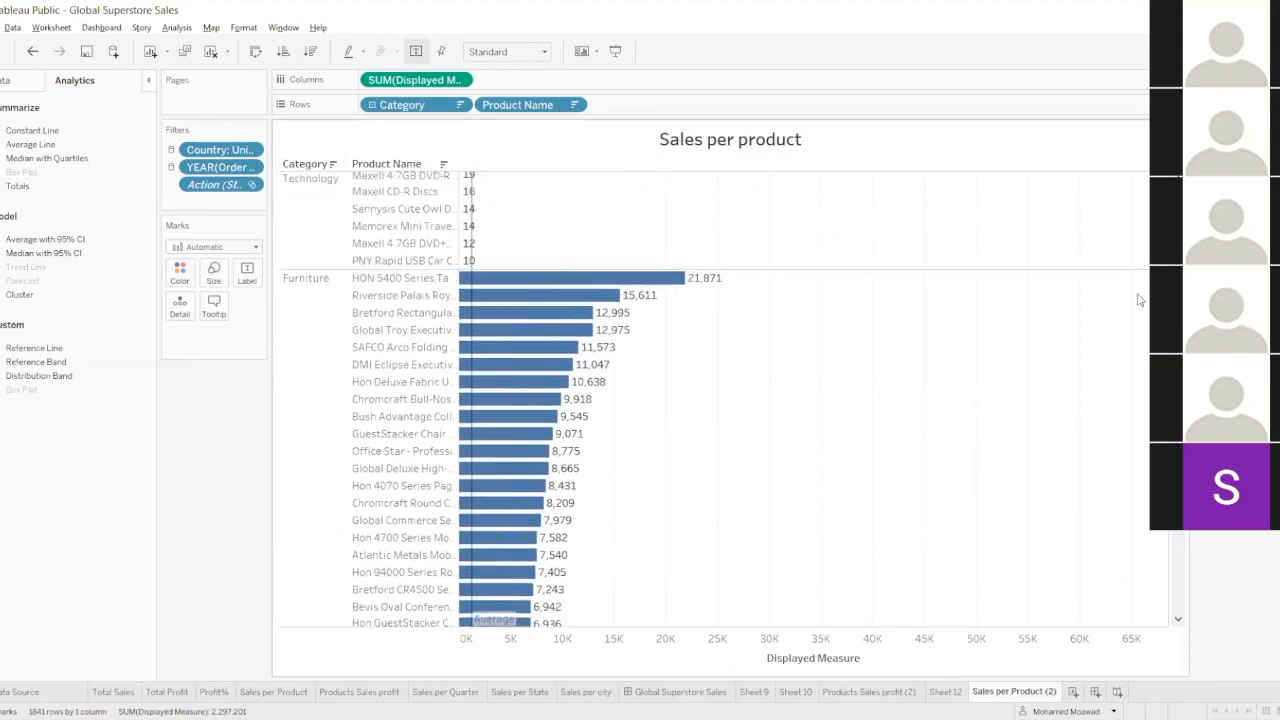
right_click(468, 246)
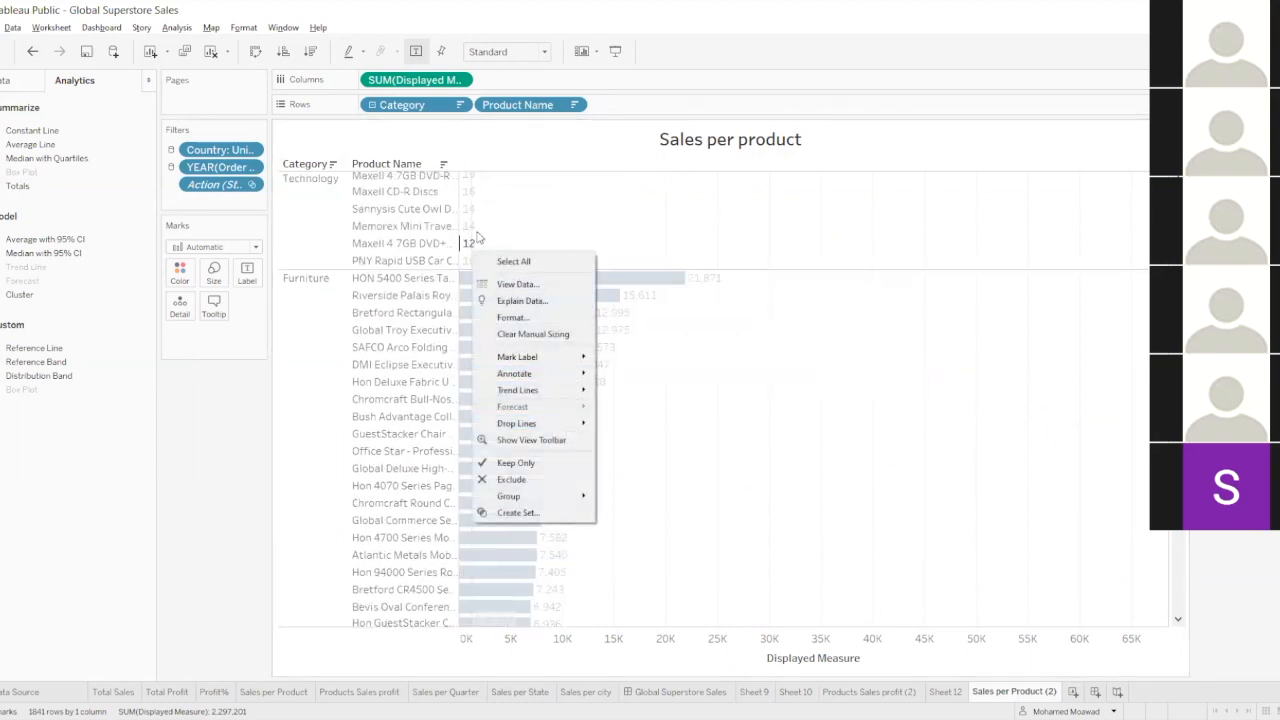
click(473, 228)
click(468, 243)
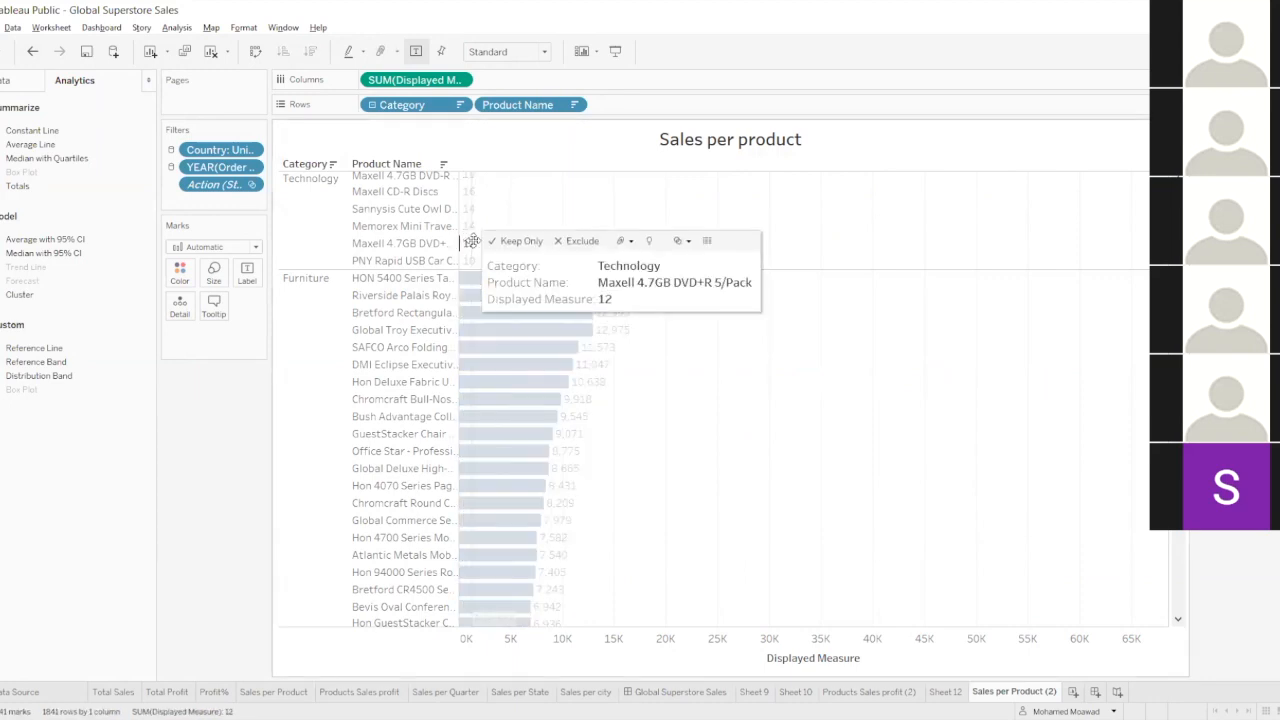
click(532, 216)
click(469, 229)
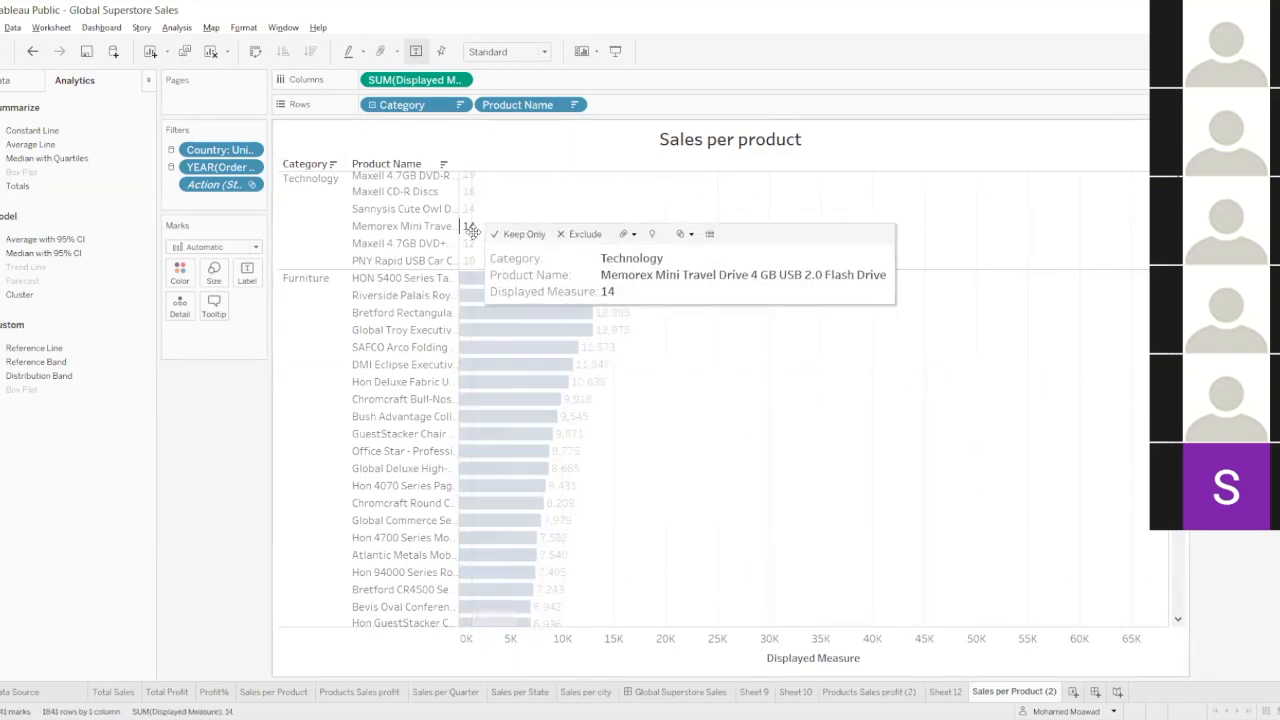
click(475, 240)
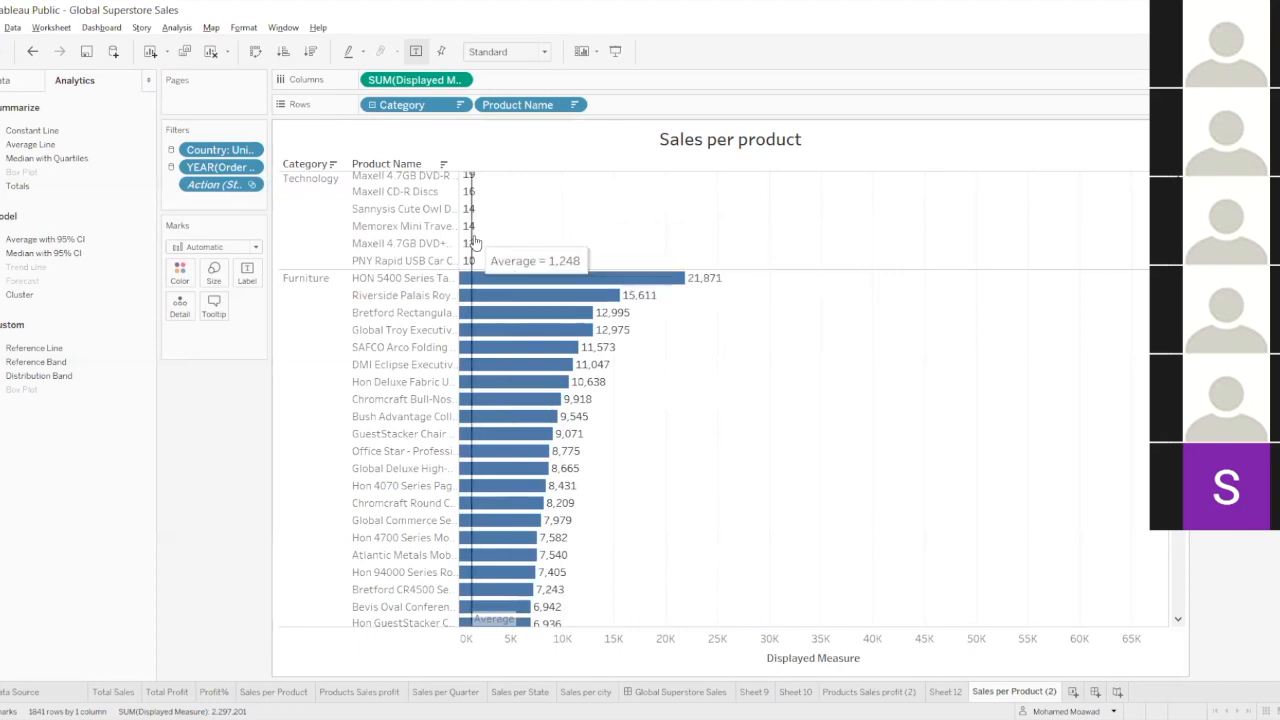
Edit the average reference line and set its scope to Per Pane.
click(472, 244)
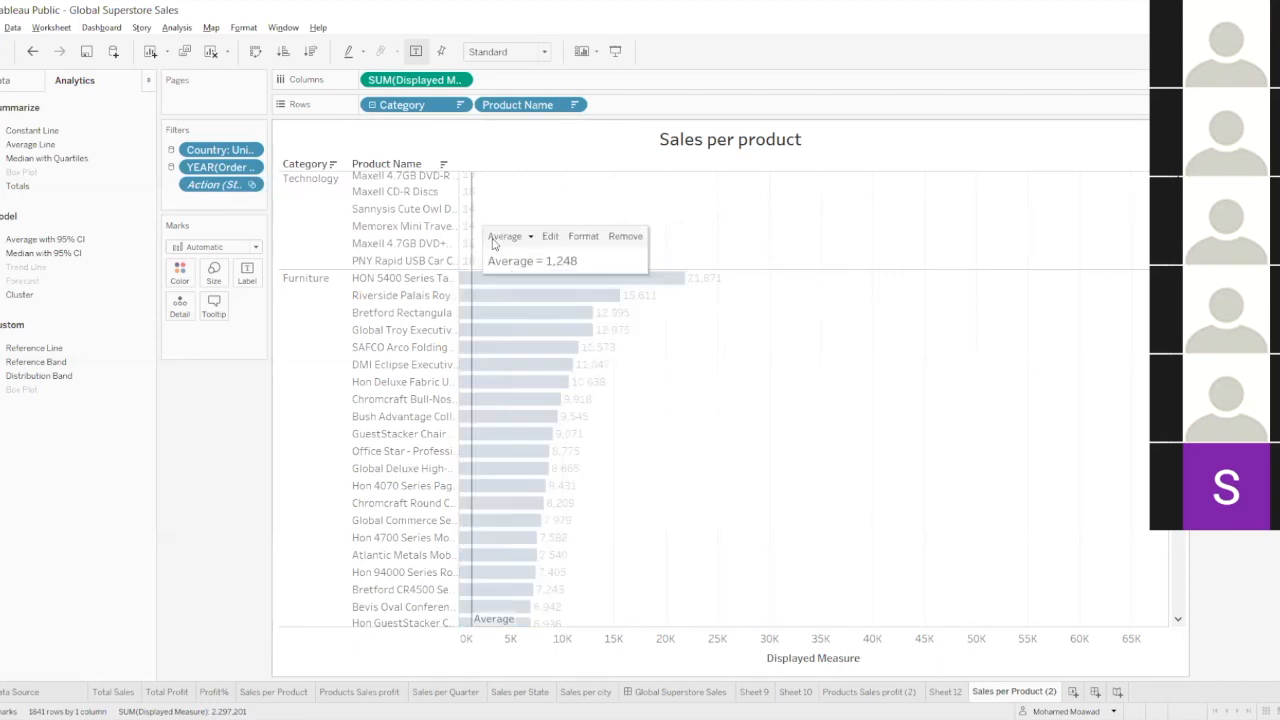
click(551, 238)
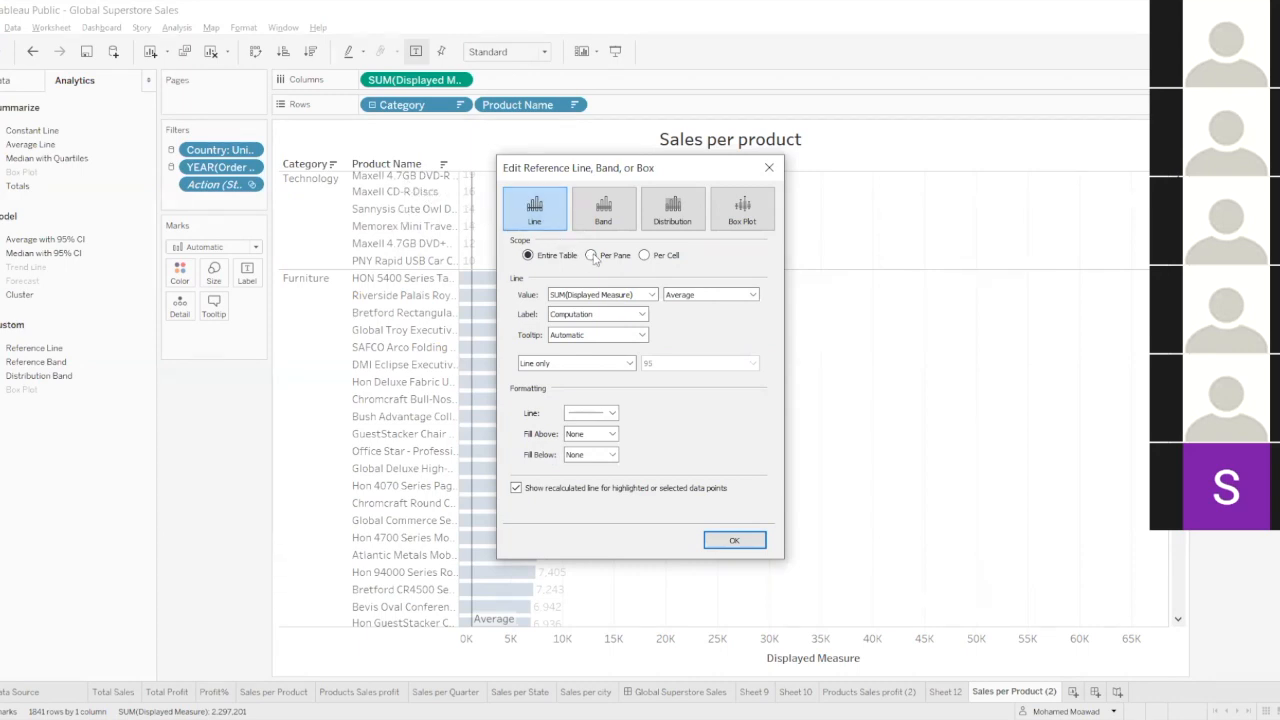
click(592, 256)
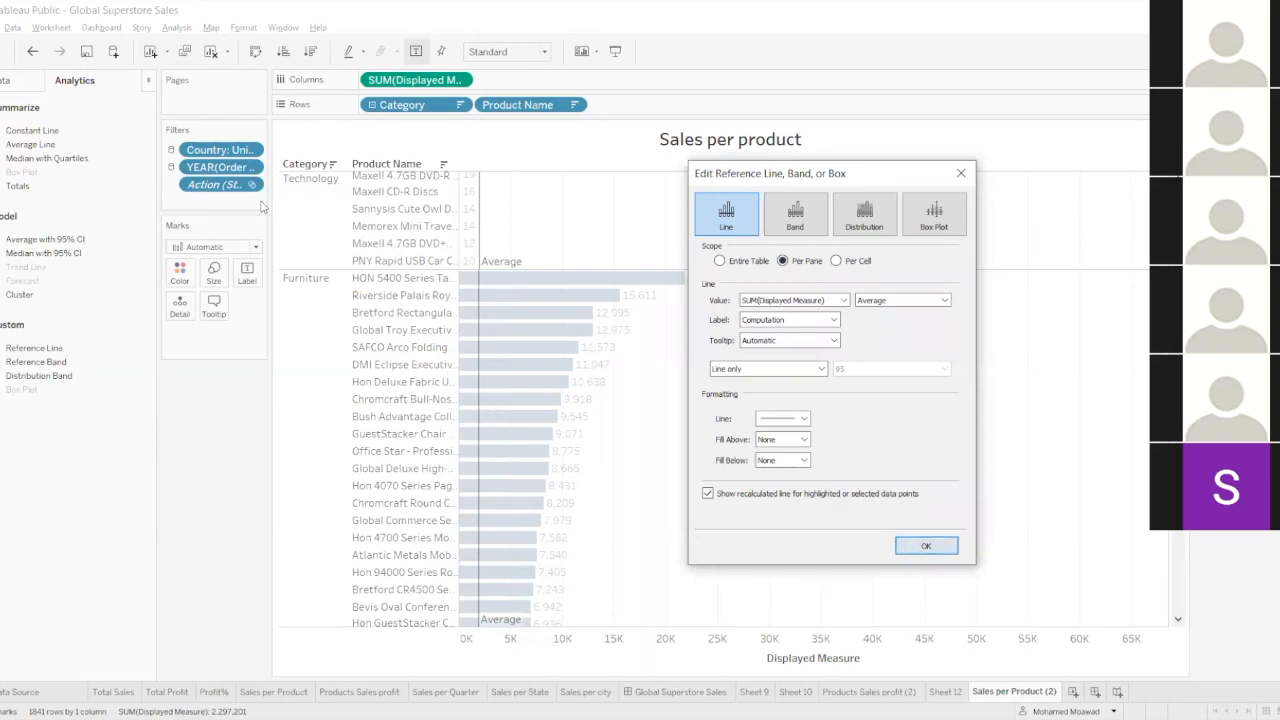
Examine the separate average lines of the Technology, Furniture and Office Supplies panes.
scroll(340, 272, up, 3)
mouse_move(481, 441)
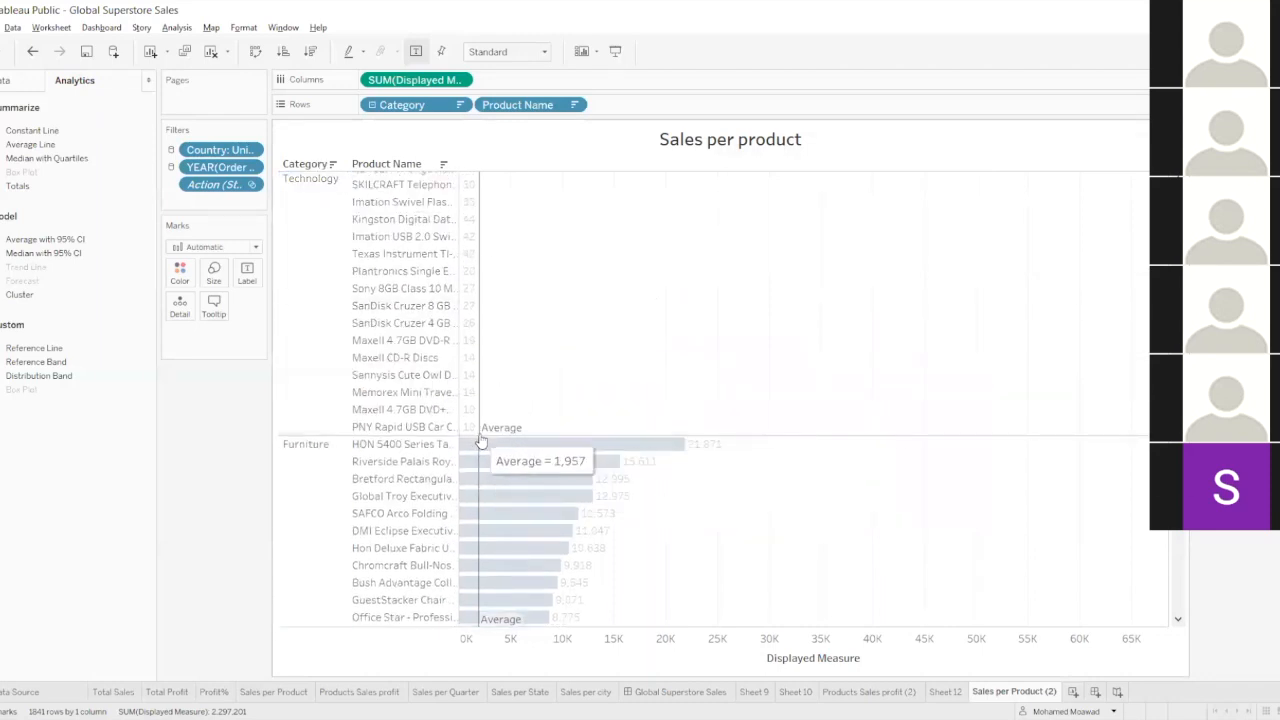
click(481, 437)
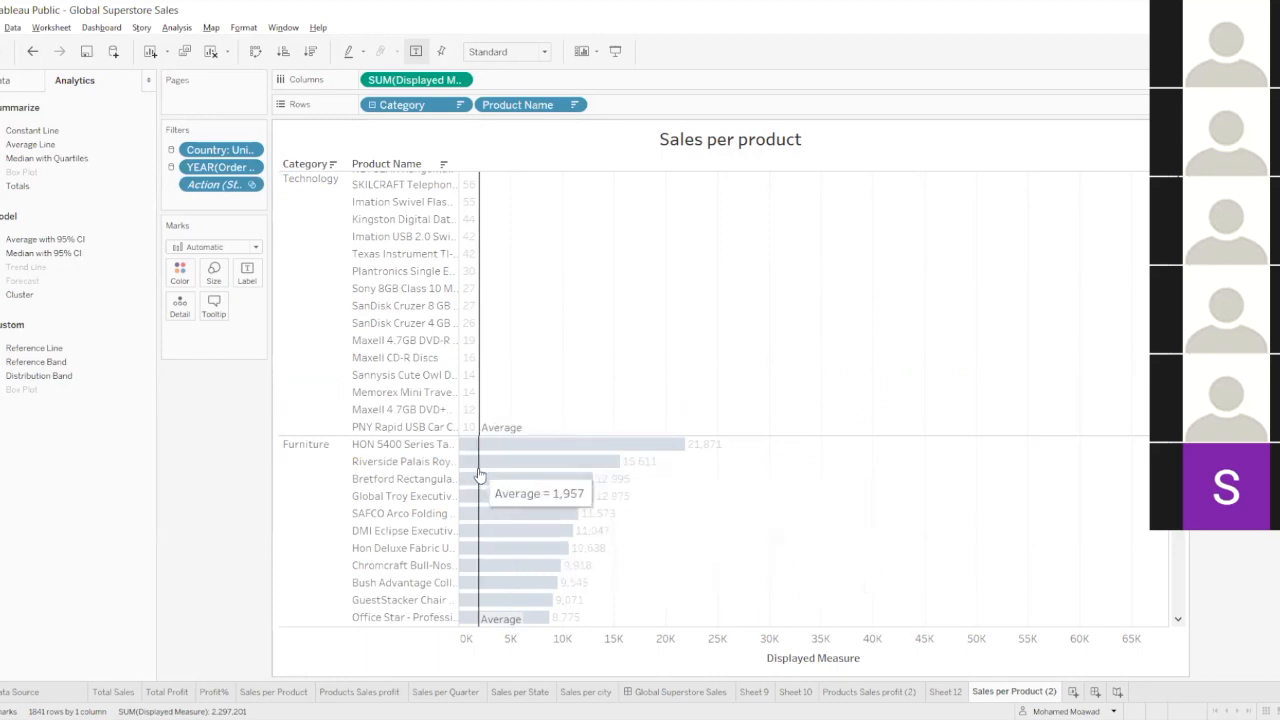
click(479, 476)
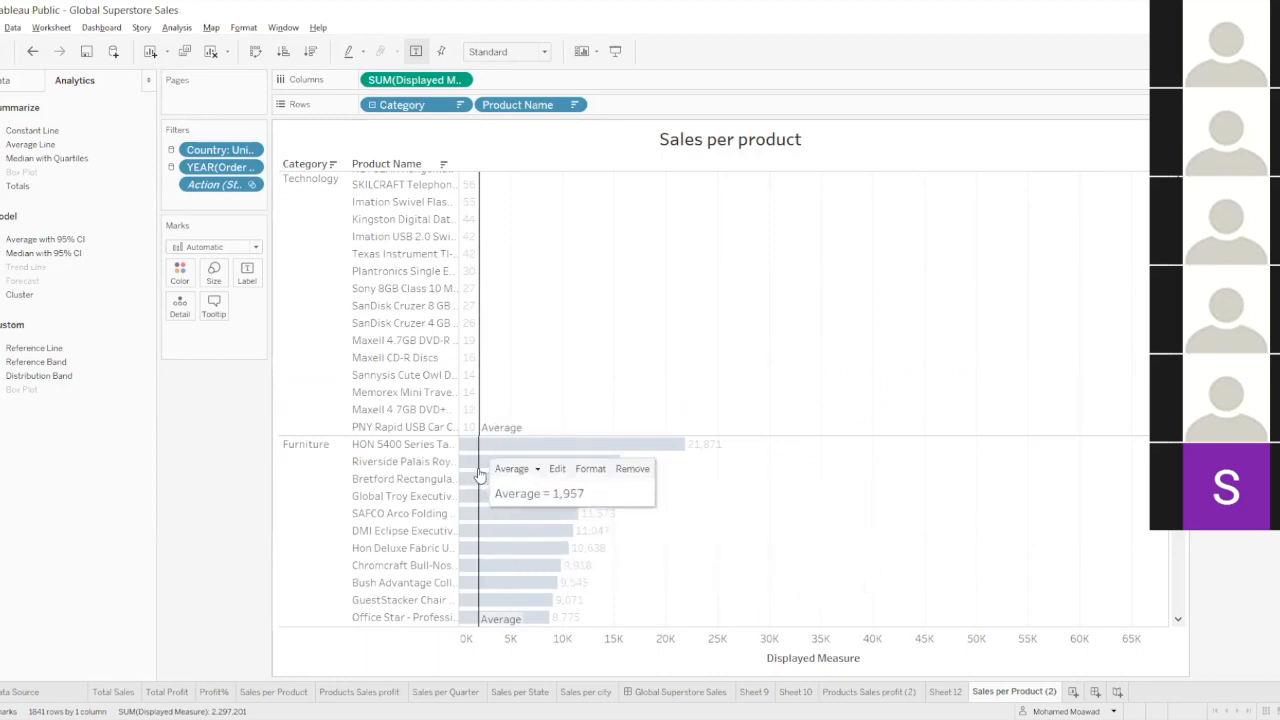
scroll(366, 500, down, 10)
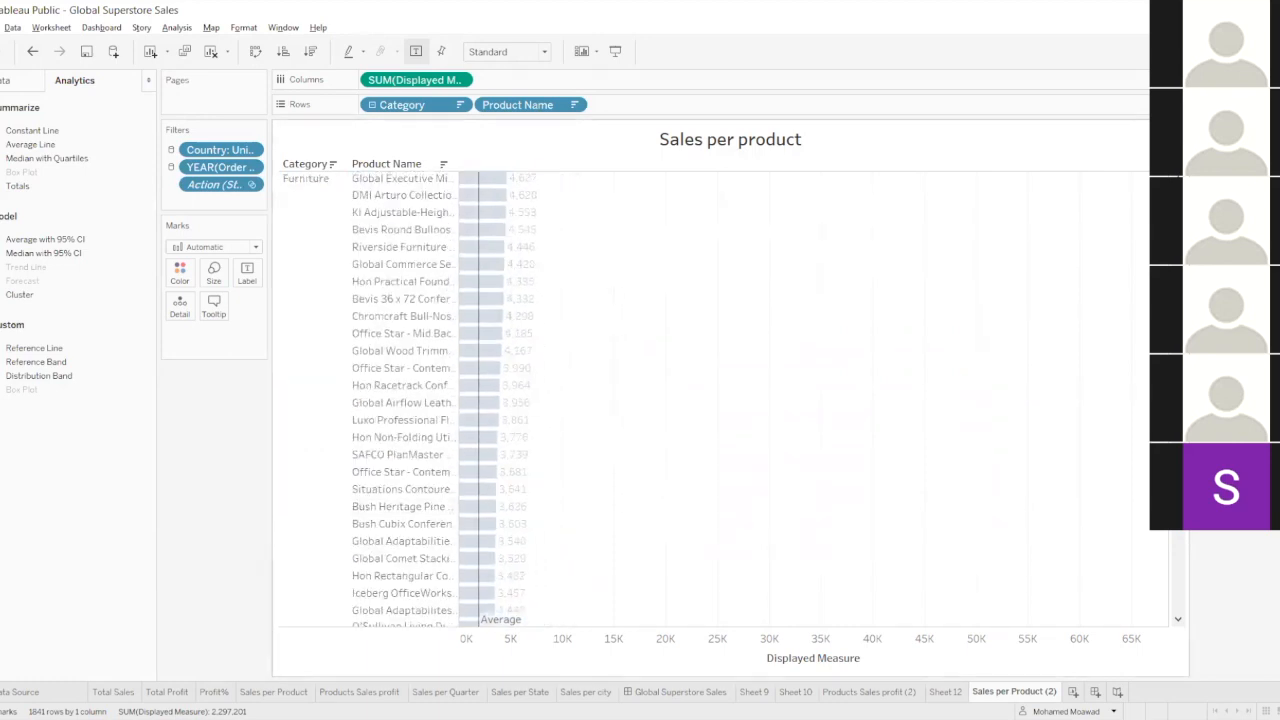
scroll(400, 400, down, 15)
scroll(448, 320, up, 10)
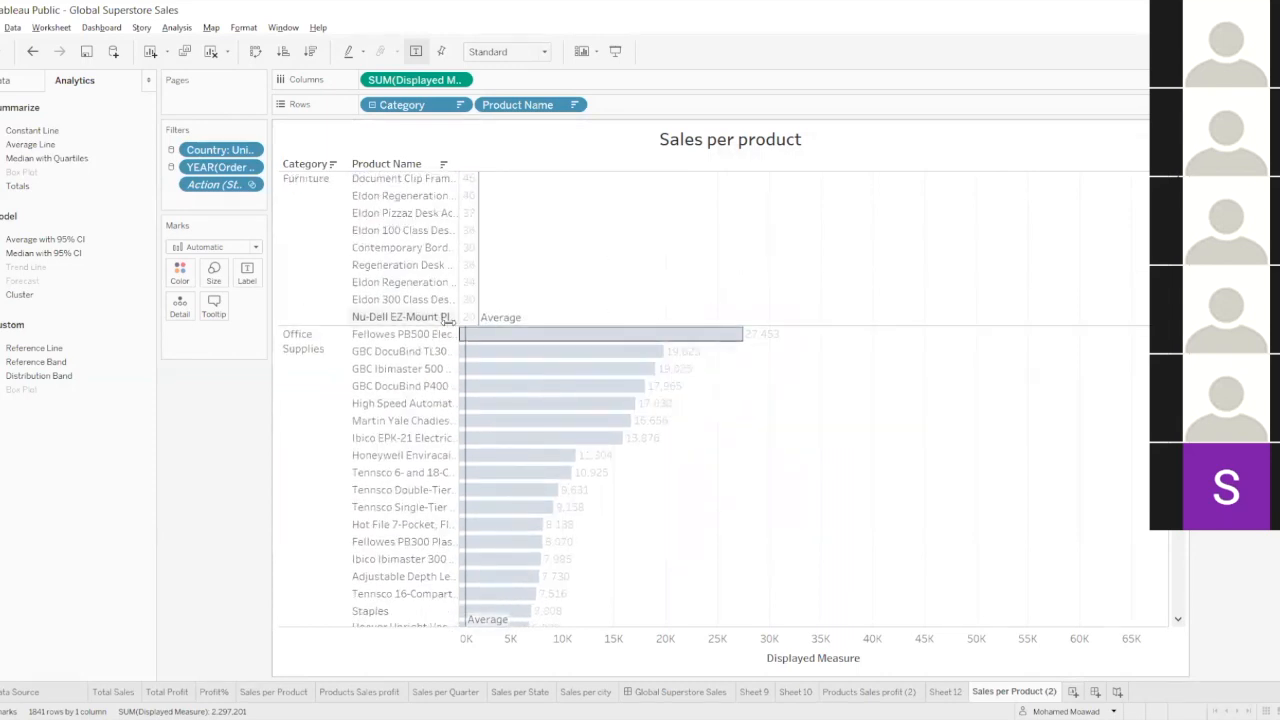
Set the average line's scope to Entire Table with the rows collapsed to category level, and expand the rows to products again.
click(332, 164)
mouse_move(1040, 208)
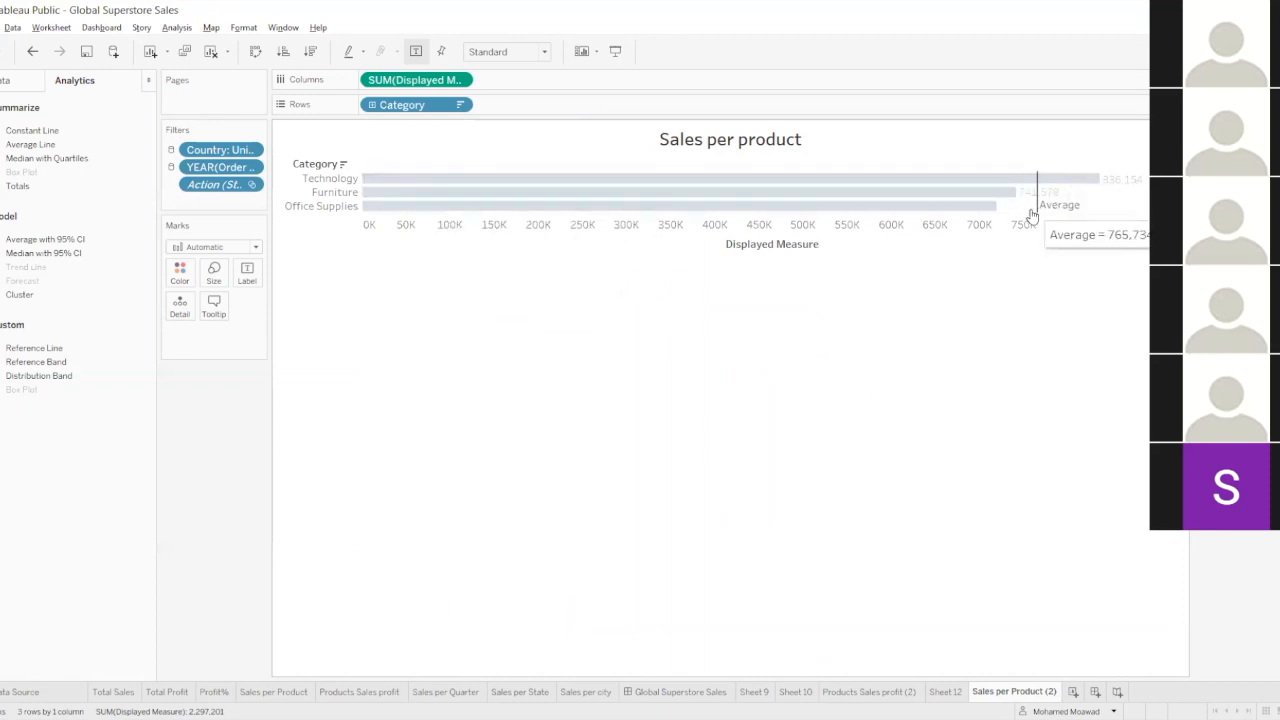
click(1039, 214)
right_click(1040, 215)
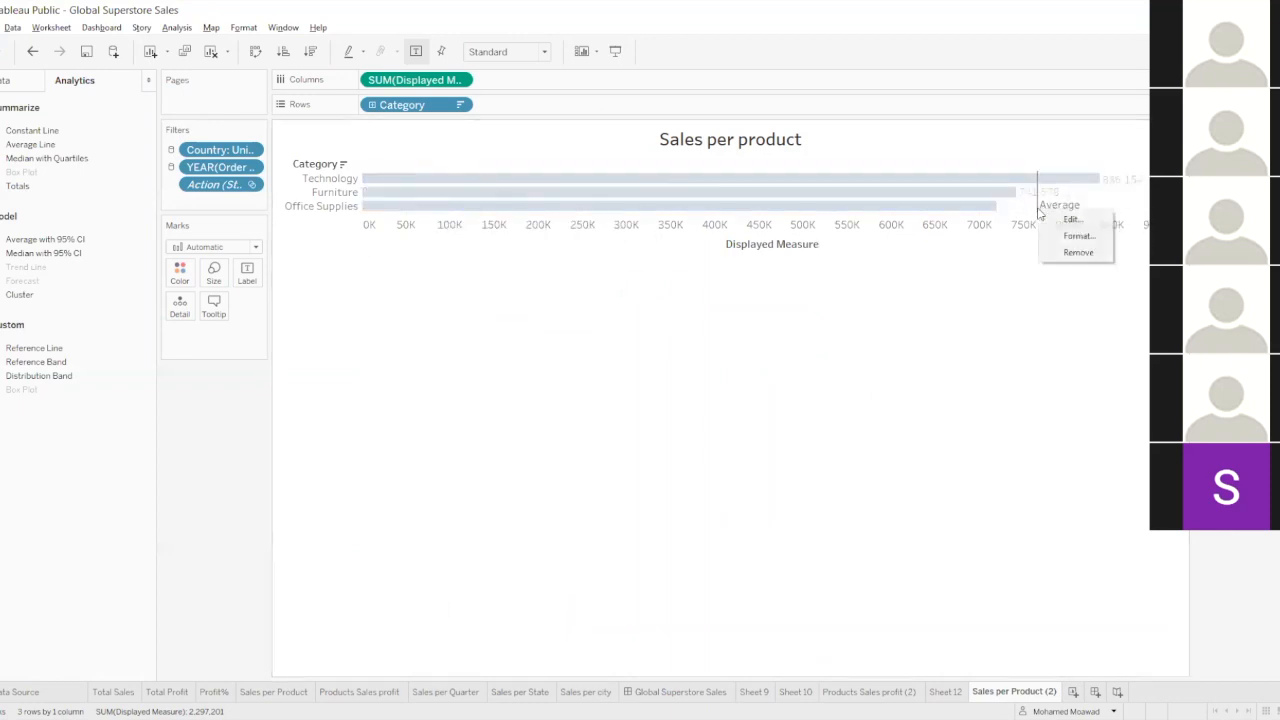
key(Escape)
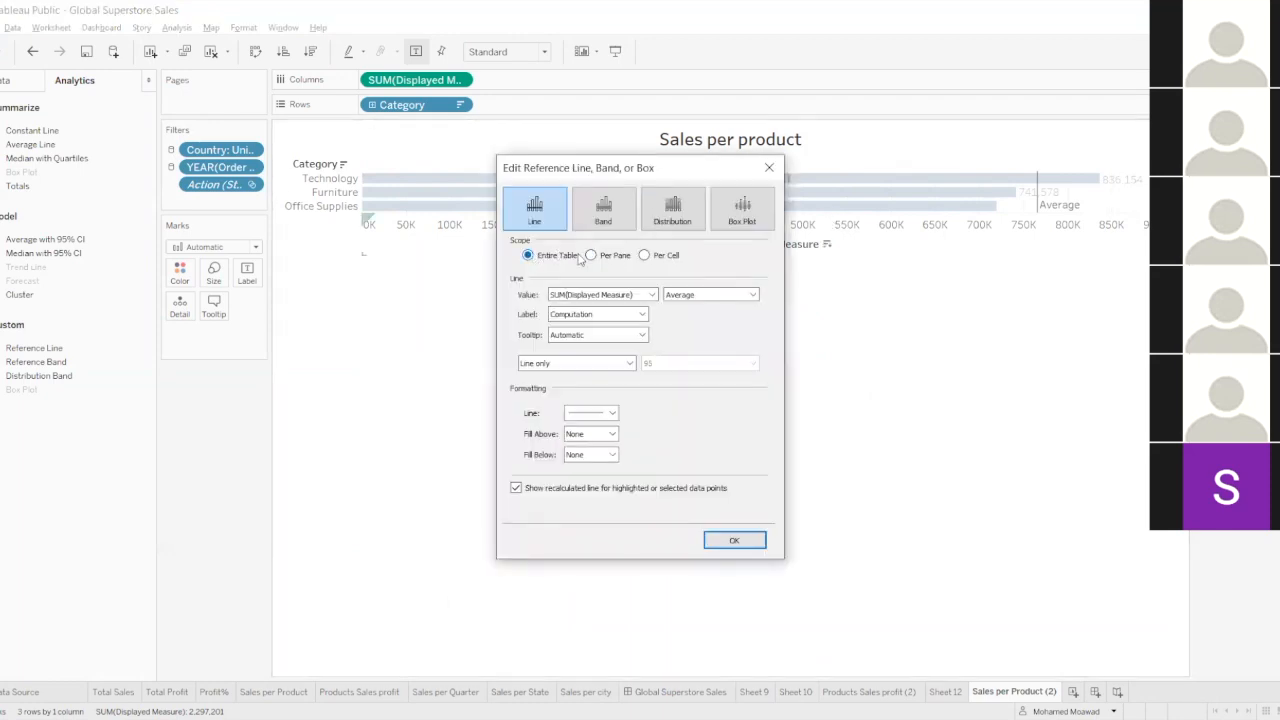
click(527, 256)
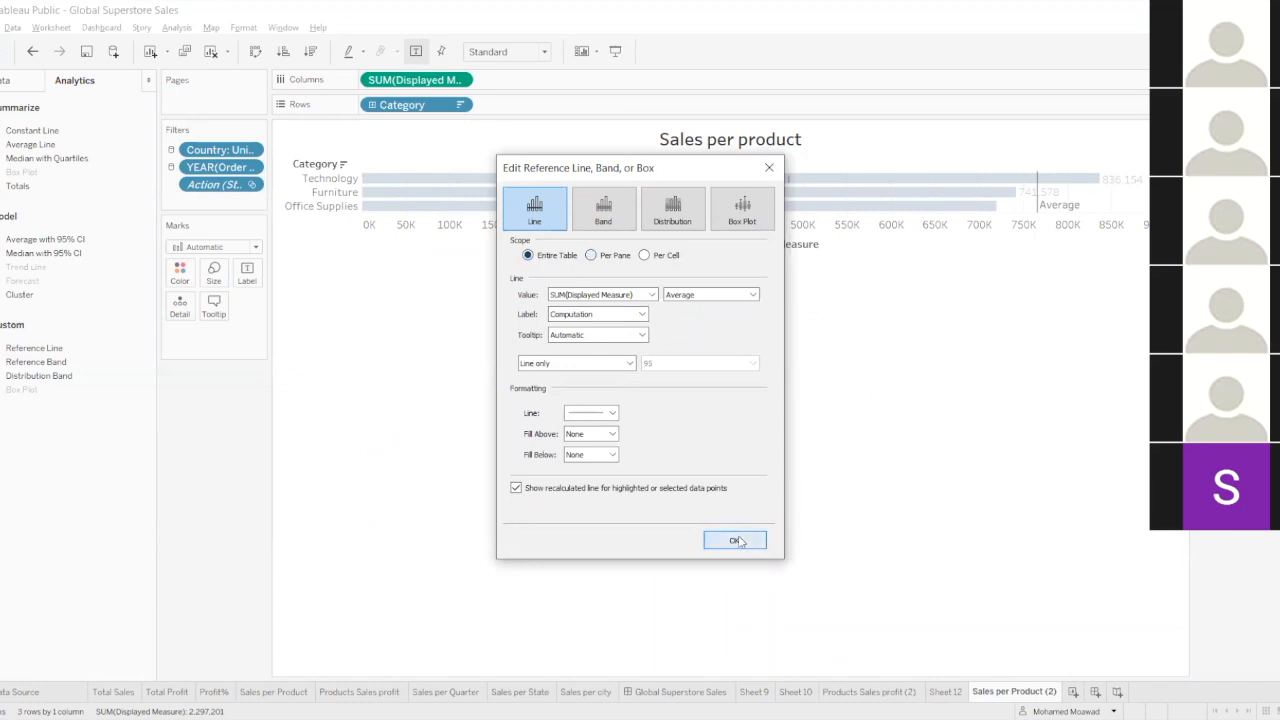
click(735, 540)
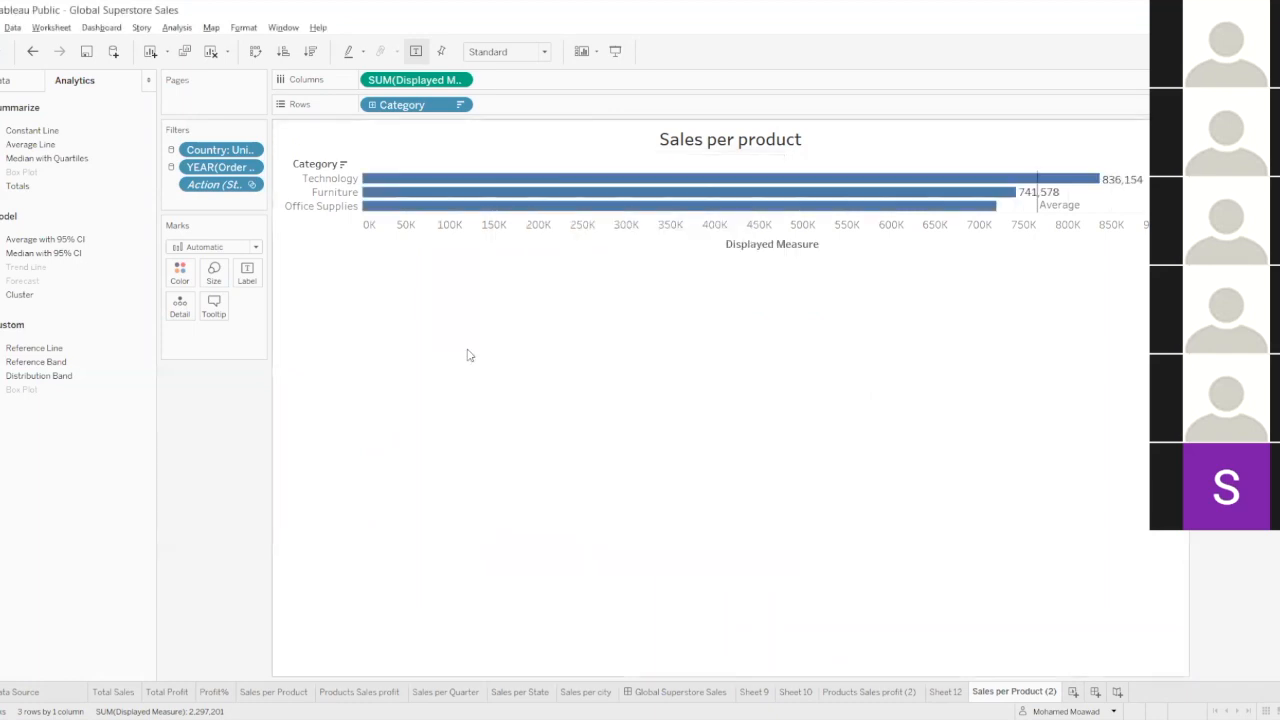
click(332, 171)
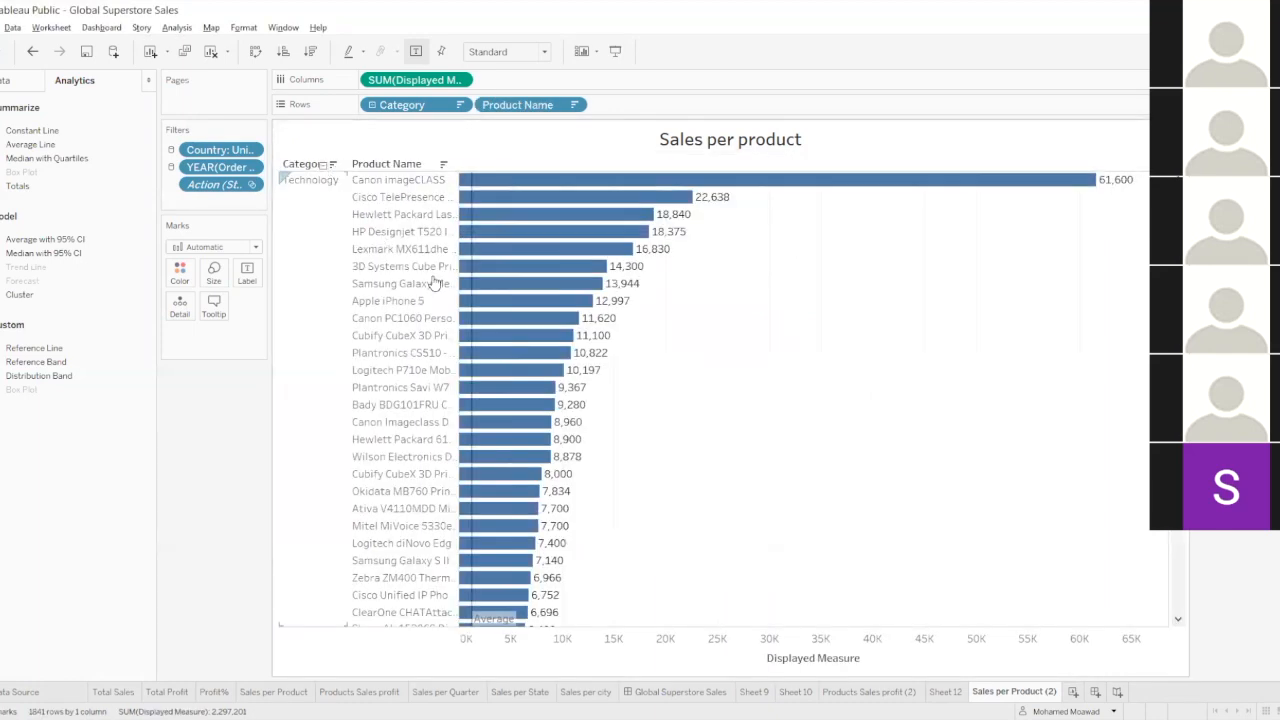
Change the reference line from an average to a constant value of 2,000 for the entire table.
click(472, 330)
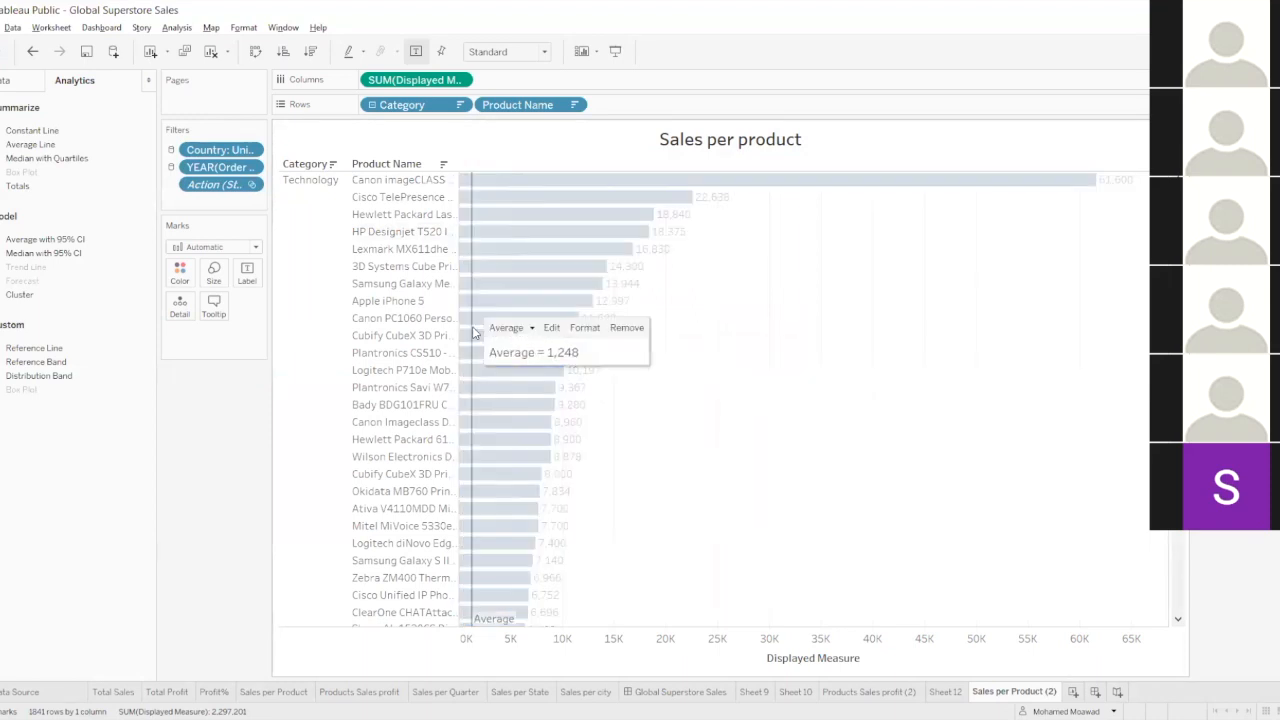
click(551, 327)
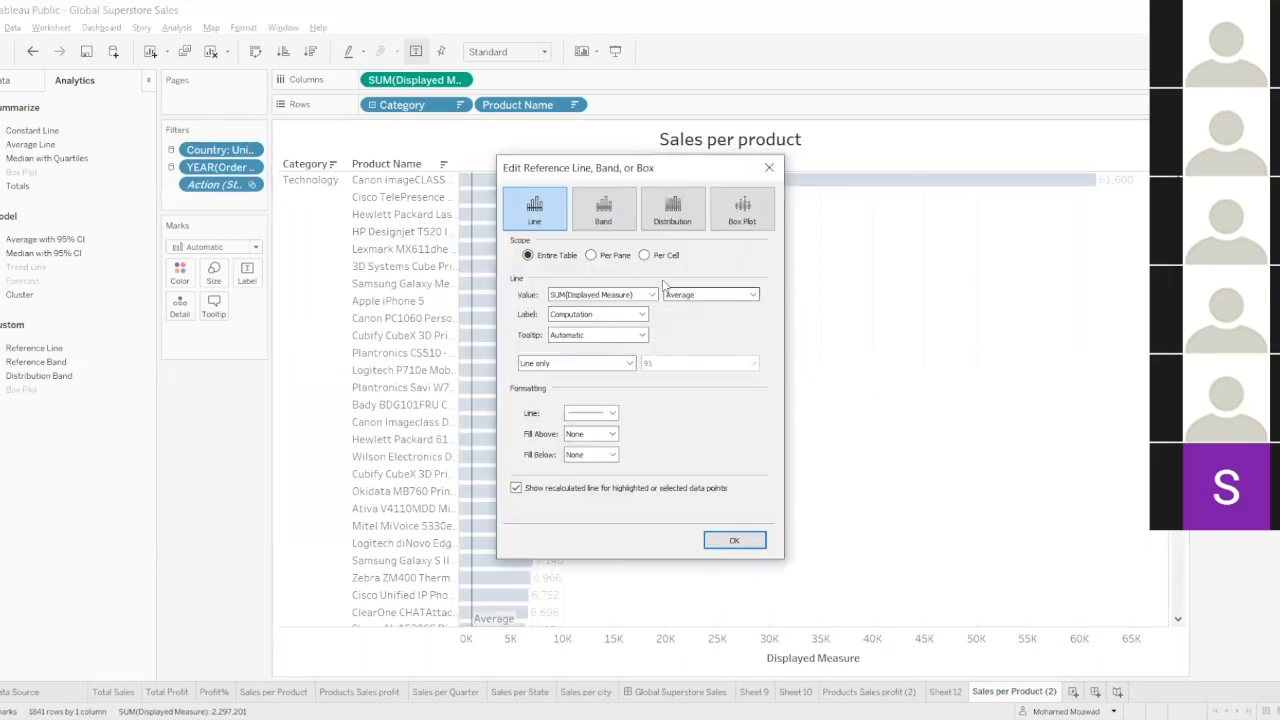
click(706, 295)
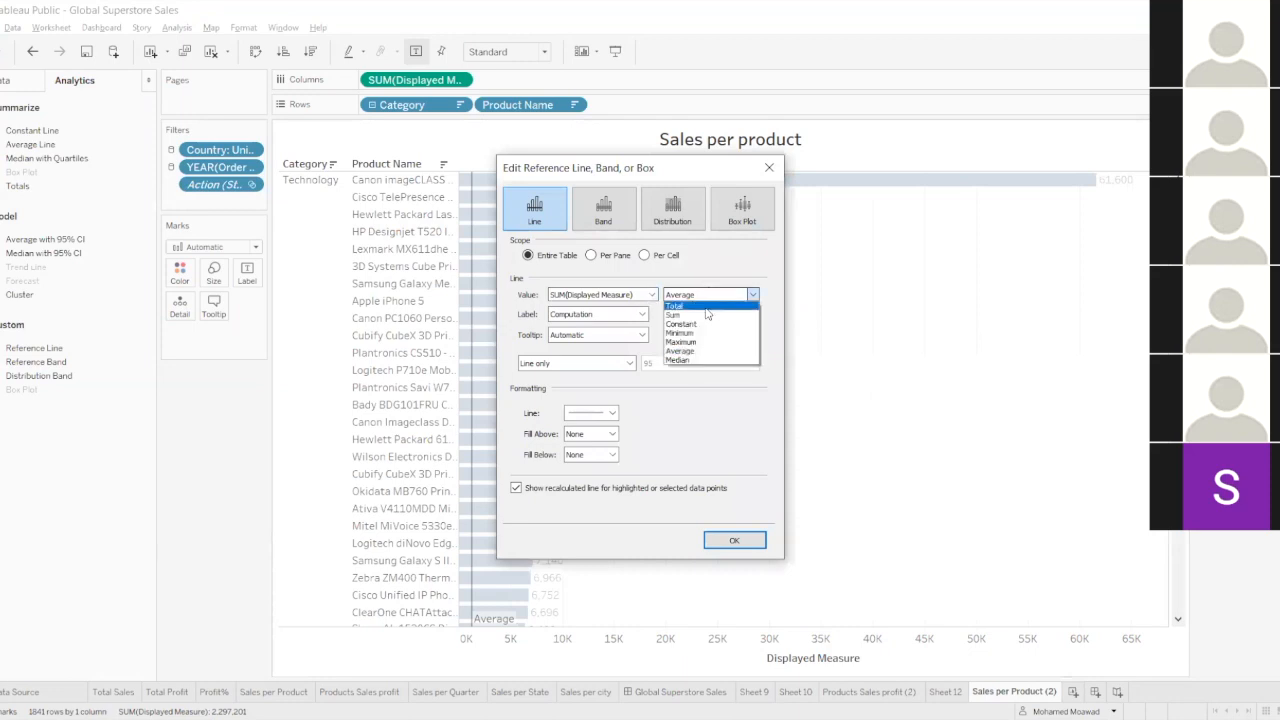
click(705, 325)
drag(598, 294, 520, 290)
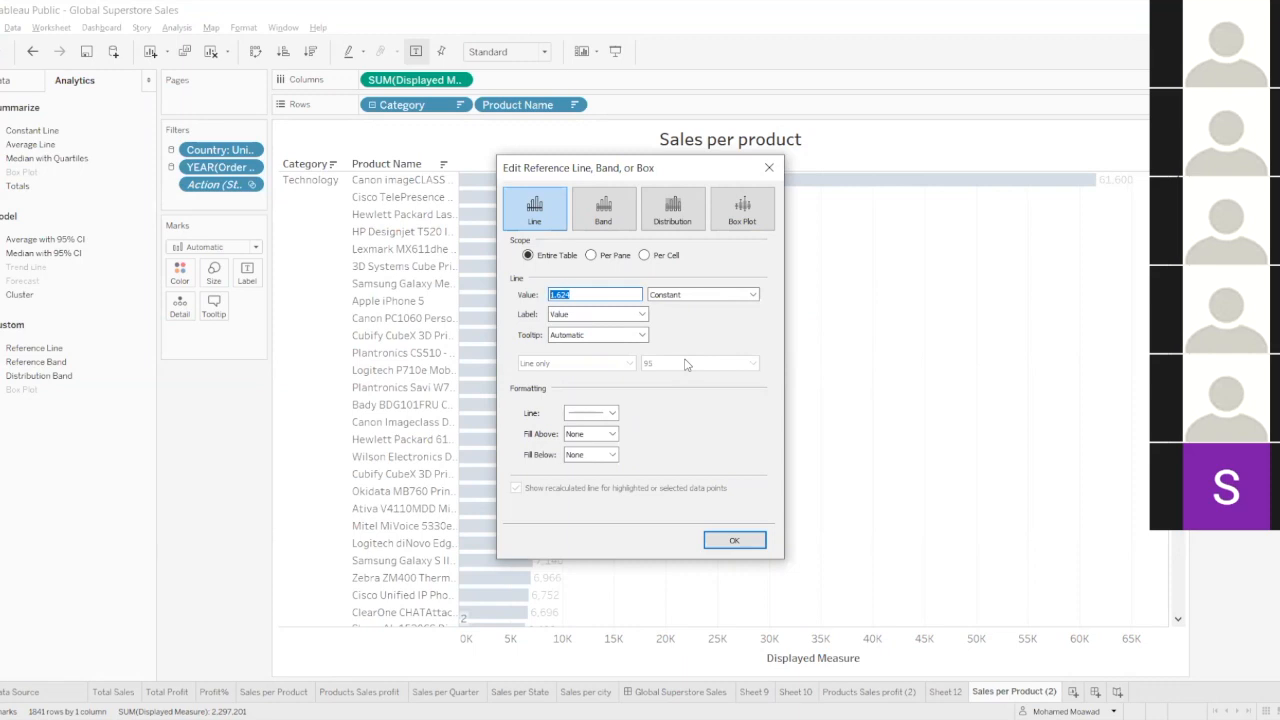
text(2000)
click(742, 545)
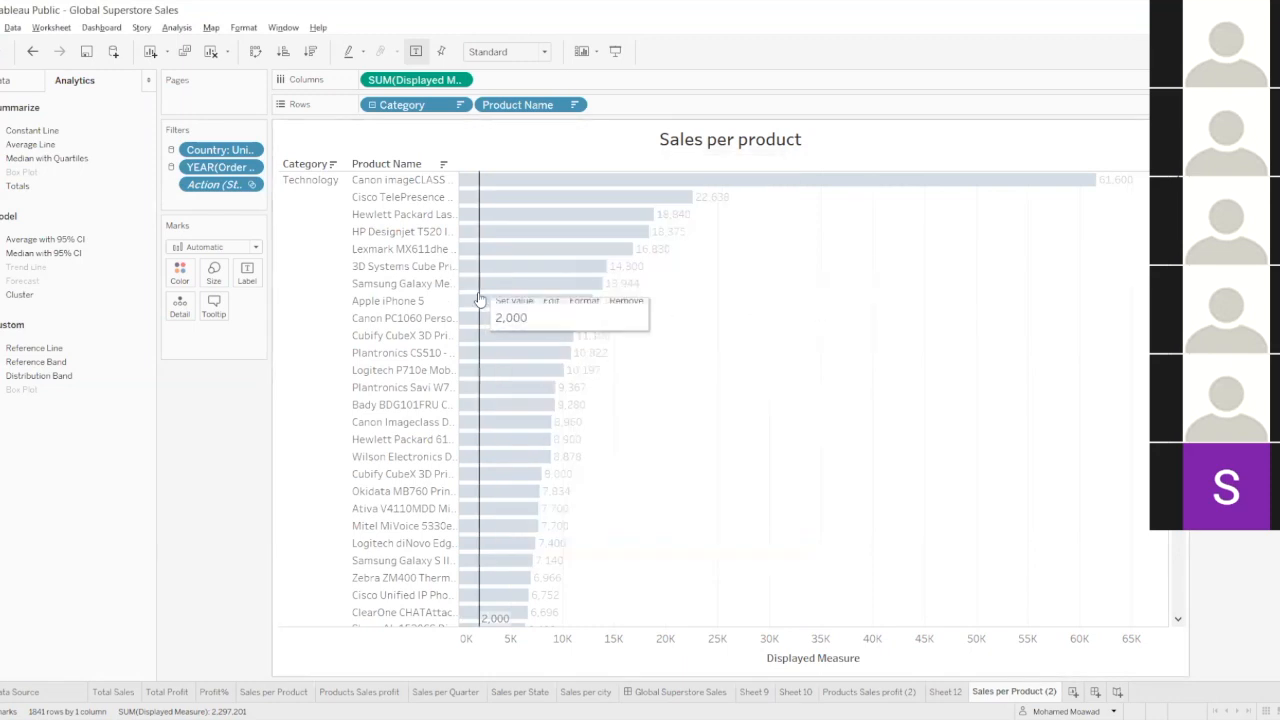
Set the constant reference line back to the average of SUM(Displayed Measure).
right_click(479, 290)
click(495, 300)
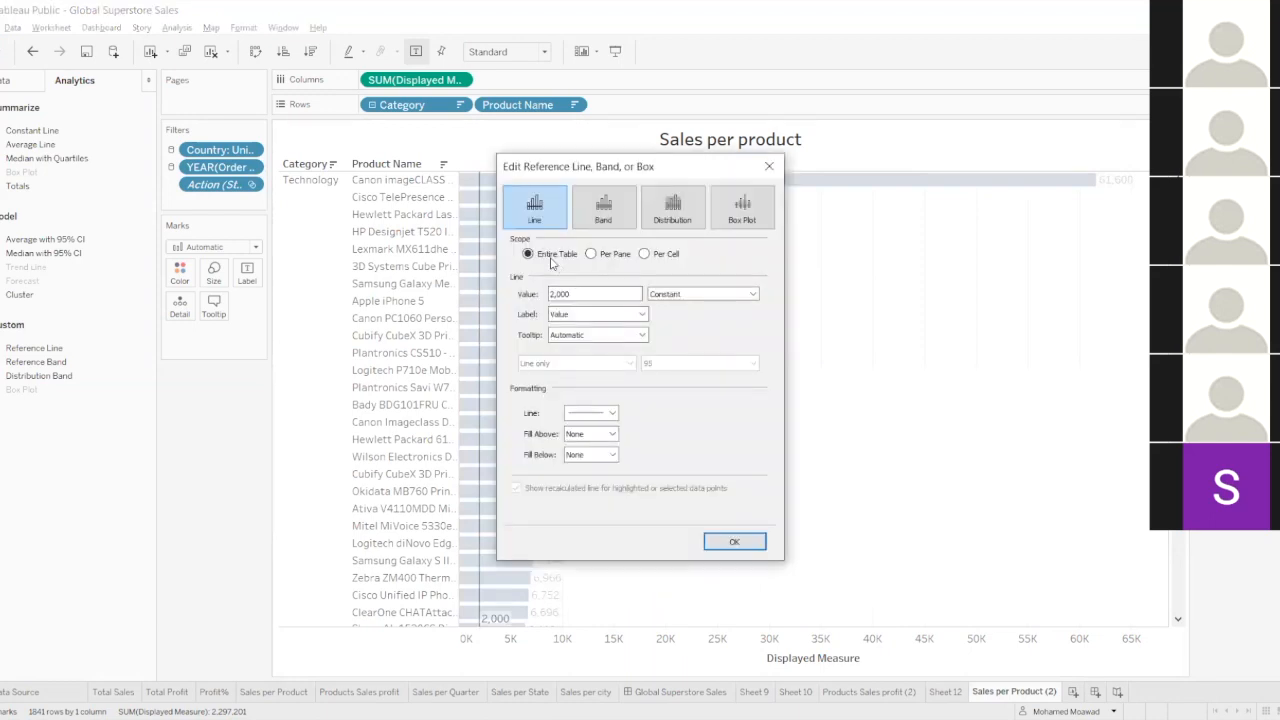
click(681, 293)
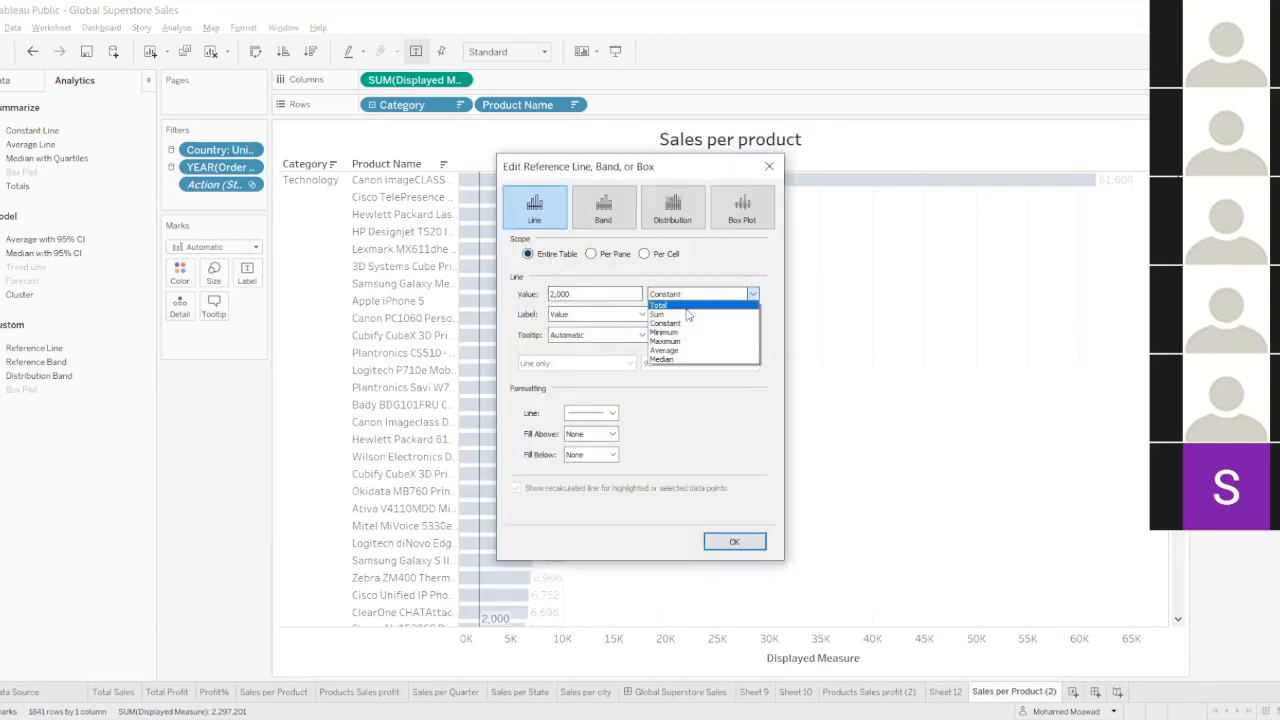
click(682, 352)
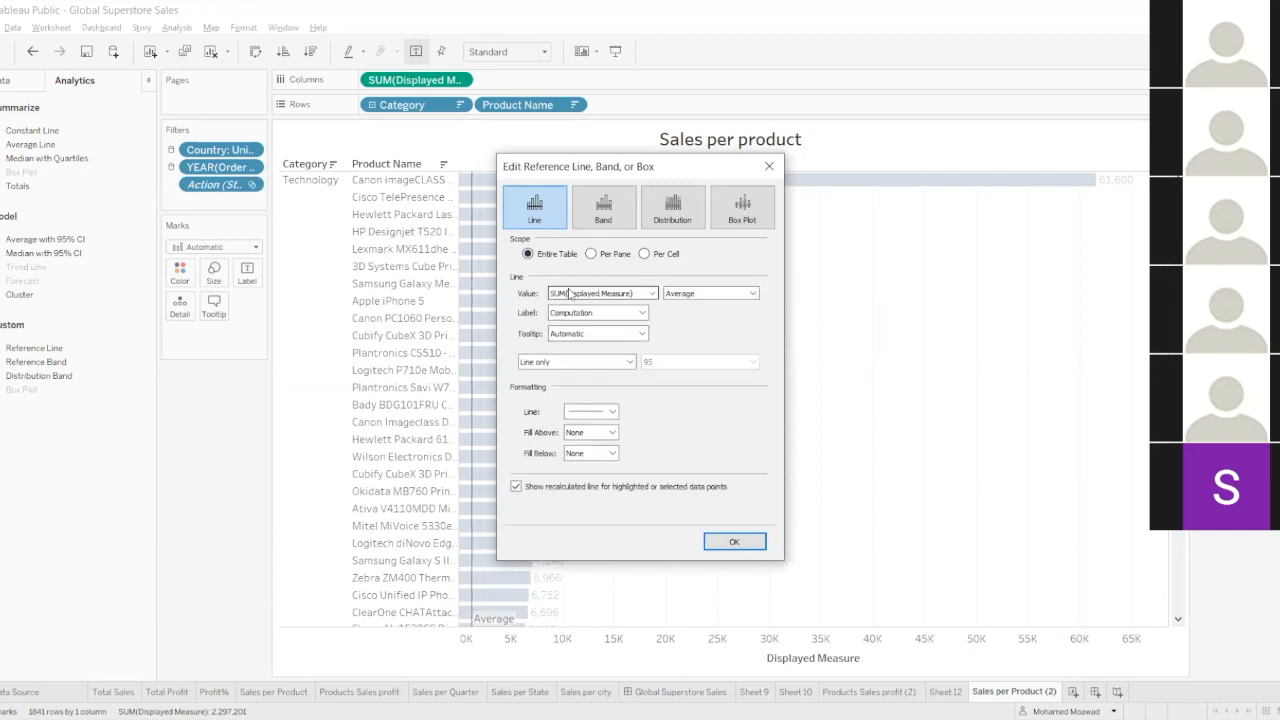
click(730, 541)
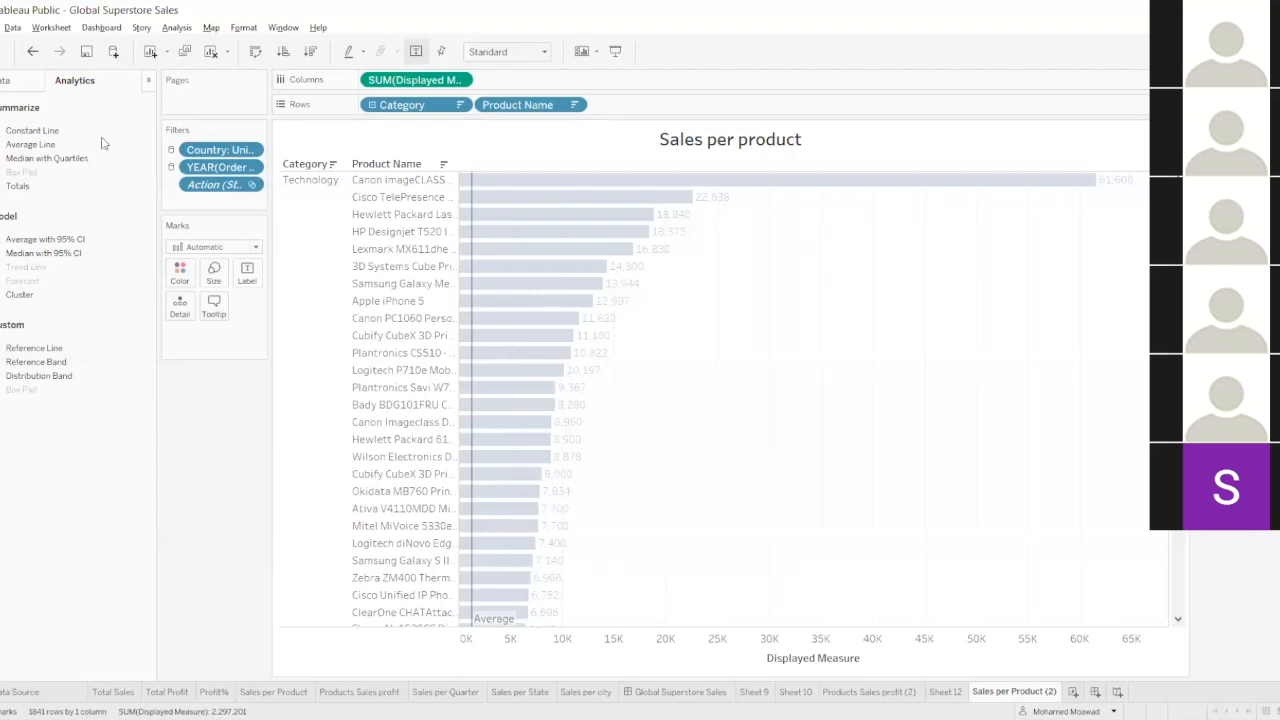
Change the average reference line into a band for the entire table that starts at a constant value of 1500.
mouse_move(476, 198)
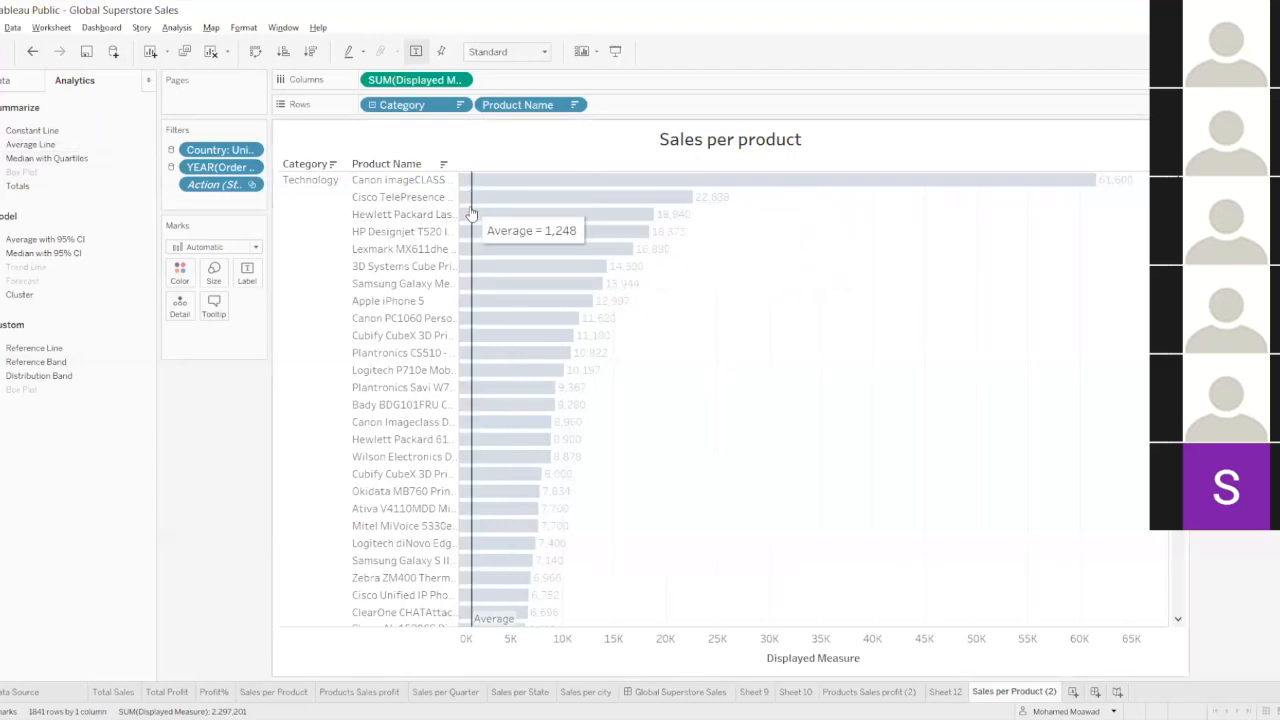
right_click(474, 212)
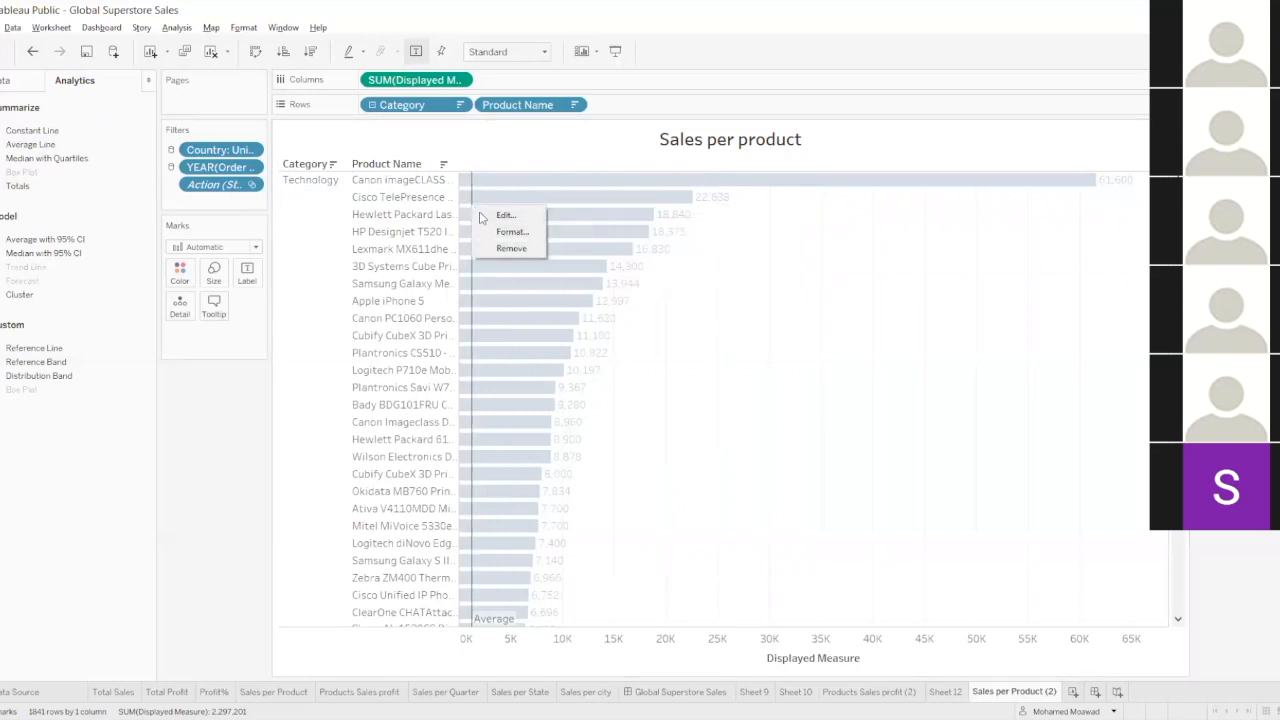
click(603, 208)
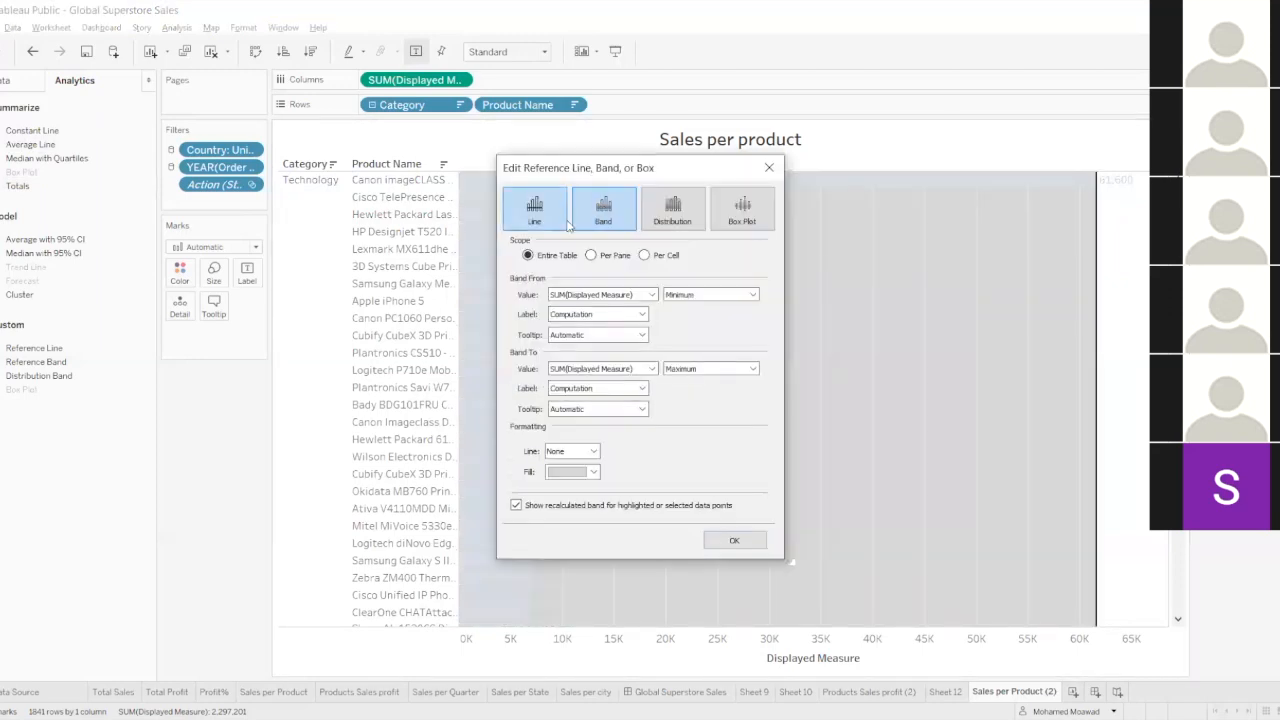
click(672, 295)
click(690, 318)
double_click(560, 293)
text(1)
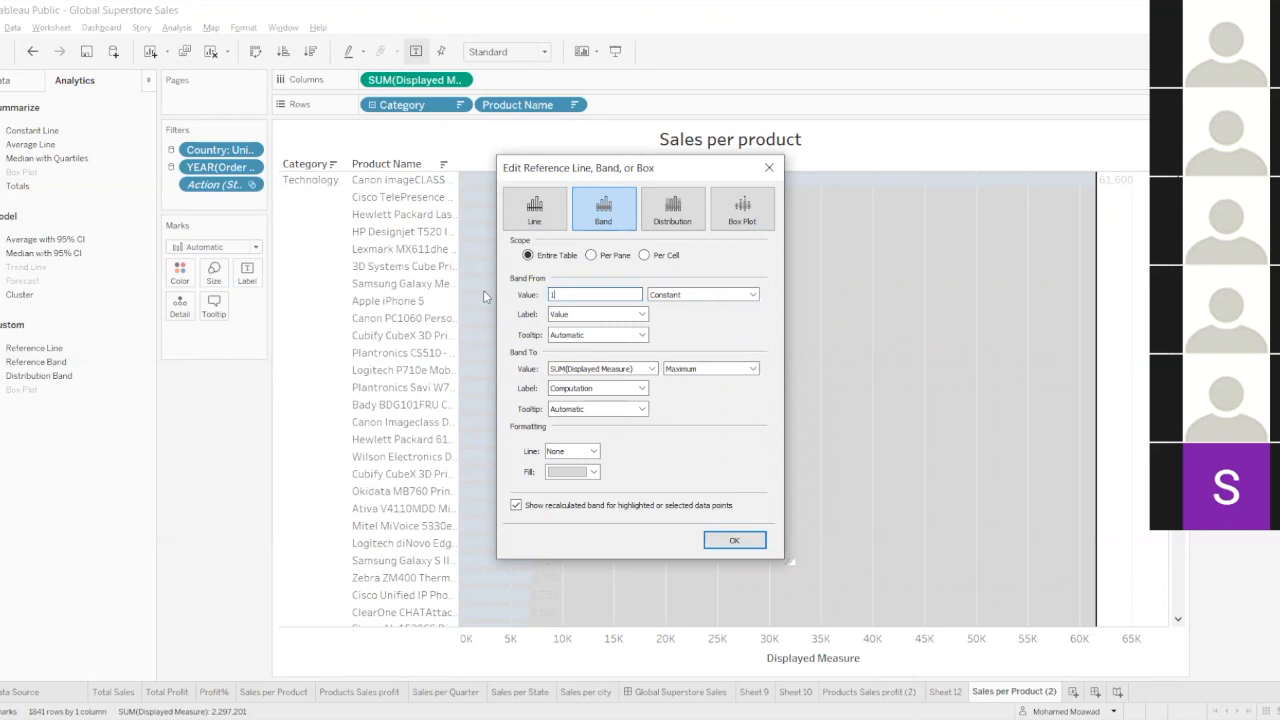
text(500)
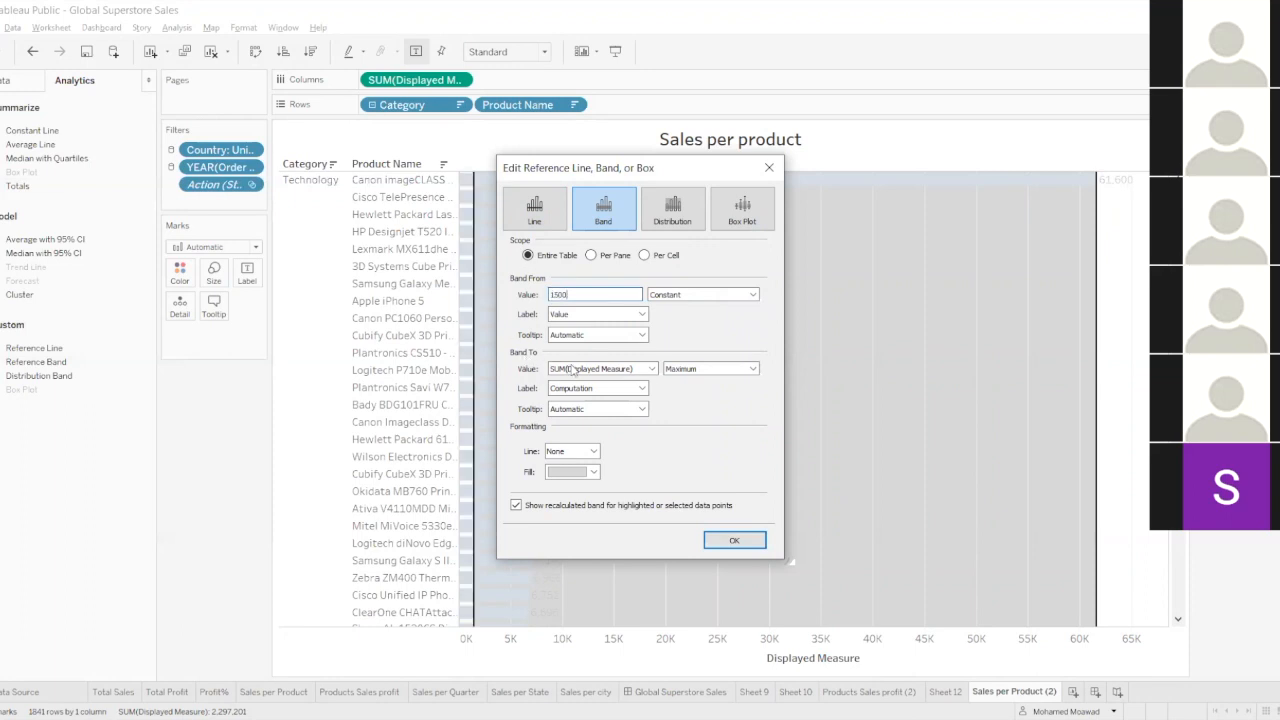
End the reference band at a constant value of 3500 and apply it to the chart.
click(713, 370)
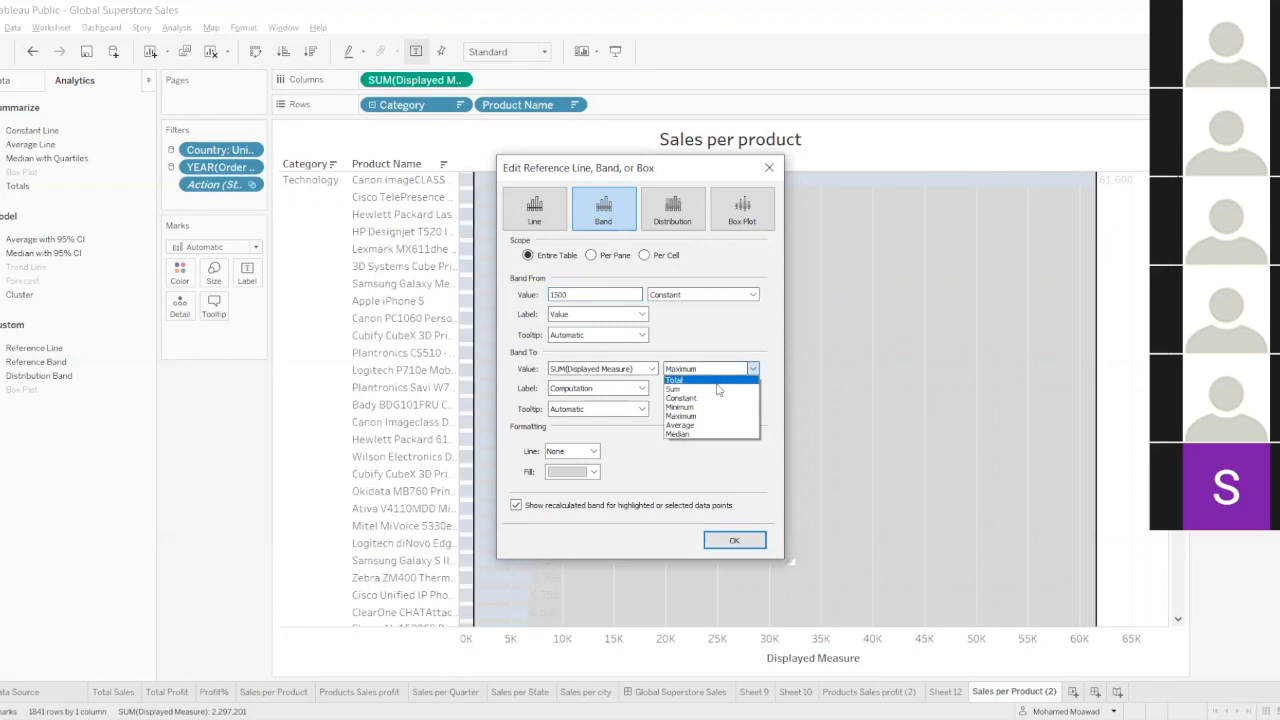
click(717, 401)
click(706, 369)
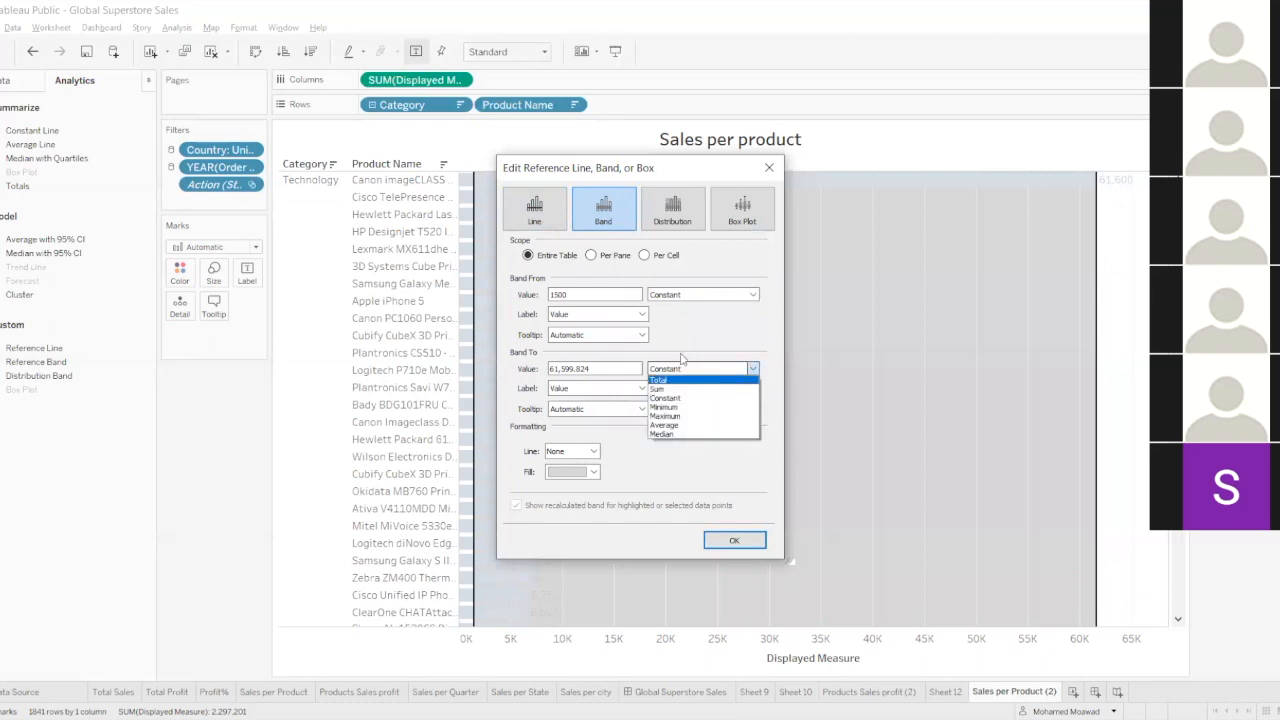
click(681, 354)
drag(592, 369, 462, 372)
text(3500)
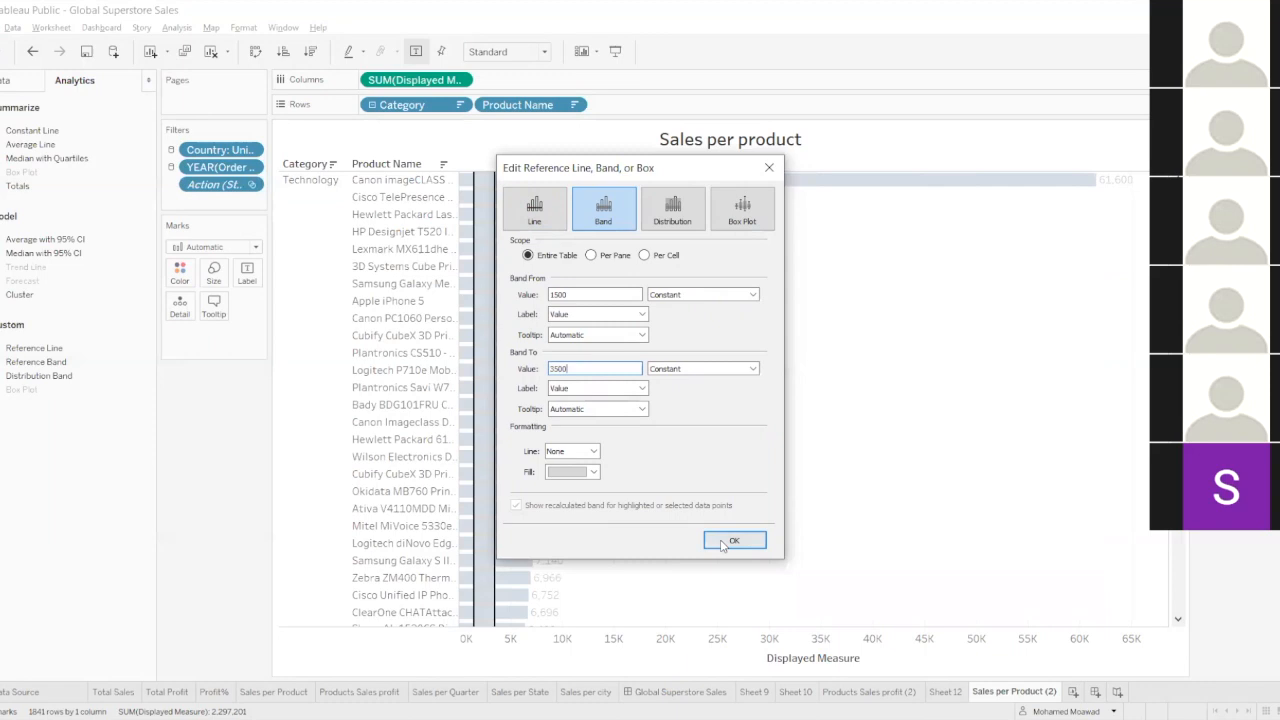
click(734, 540)
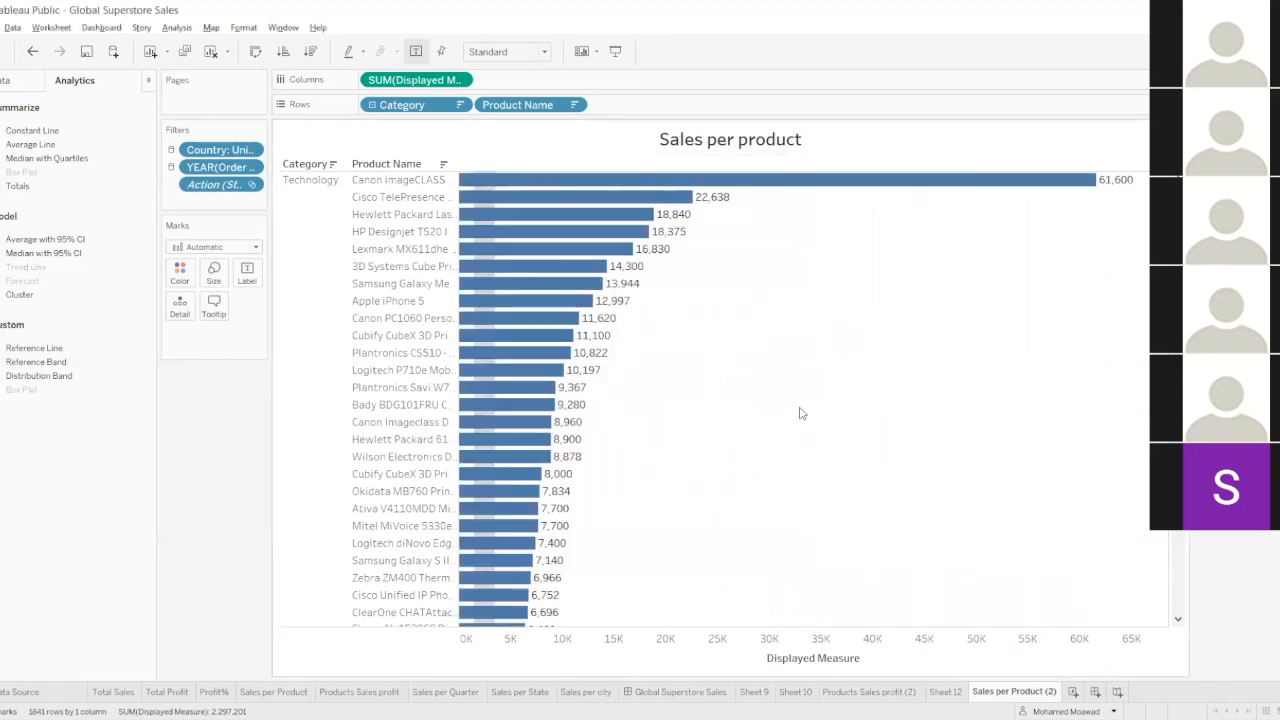
right_click(486, 227)
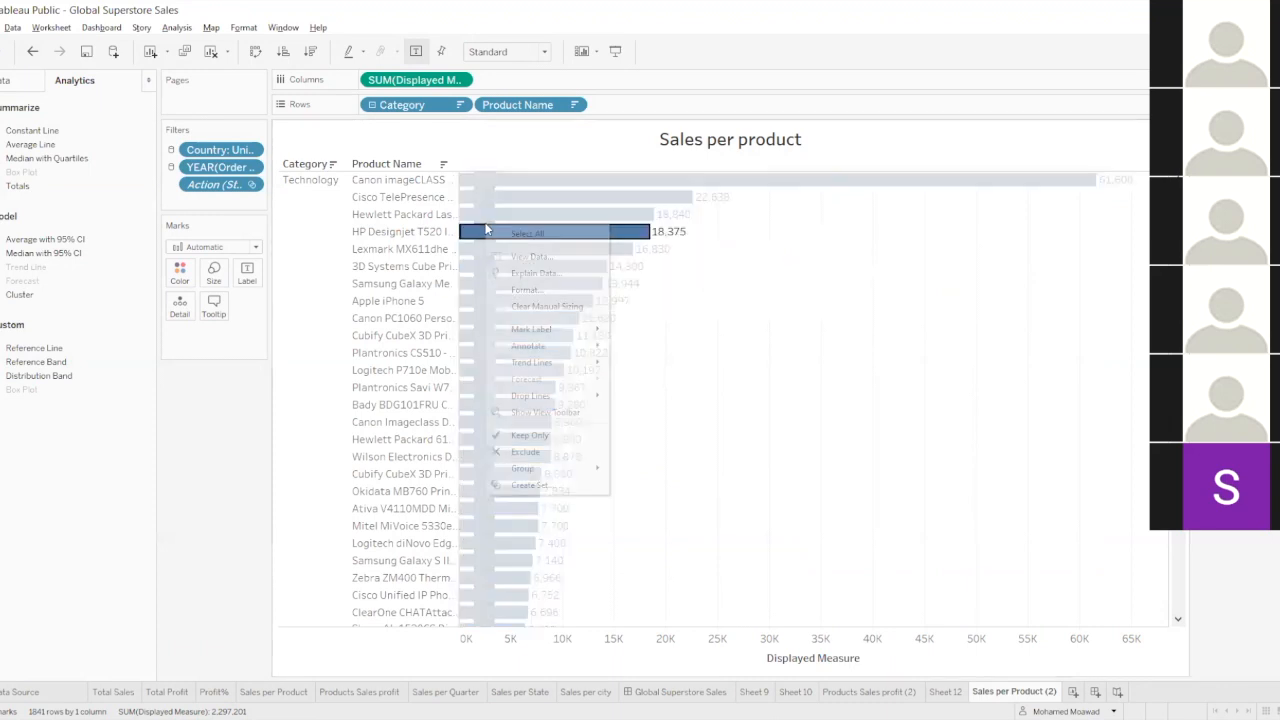
click(727, 326)
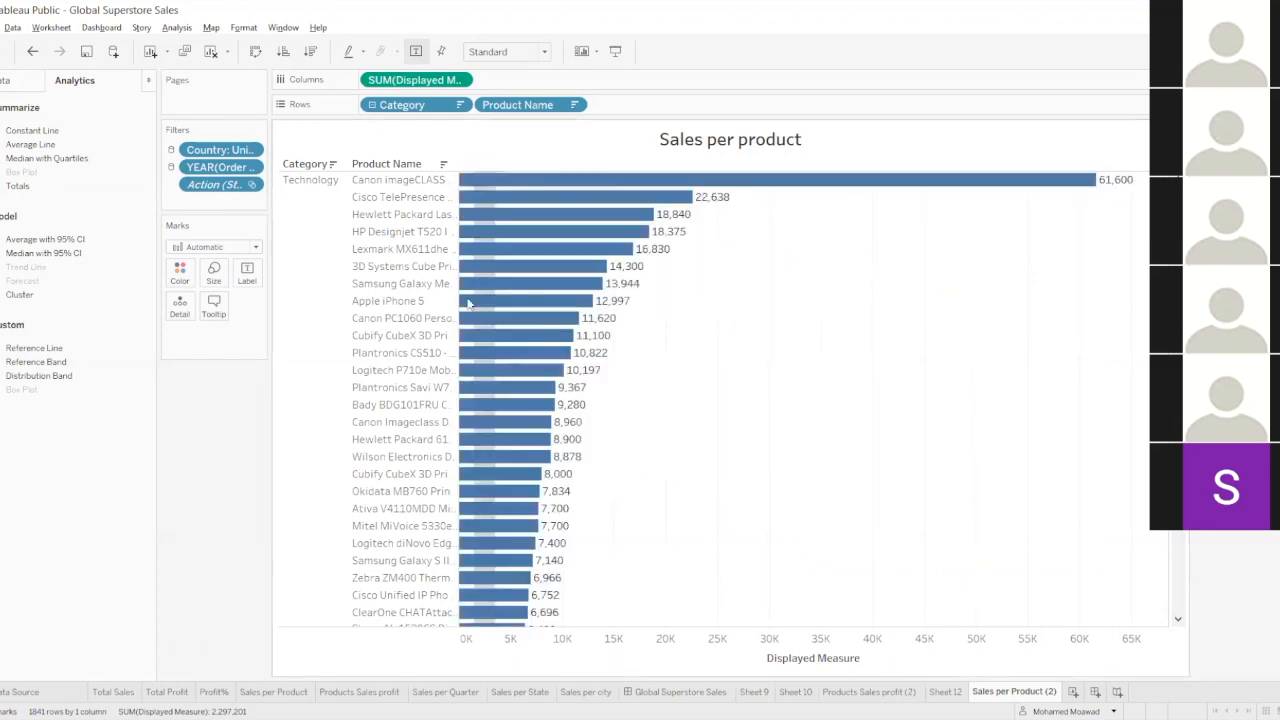
right_click(480, 229)
click(778, 340)
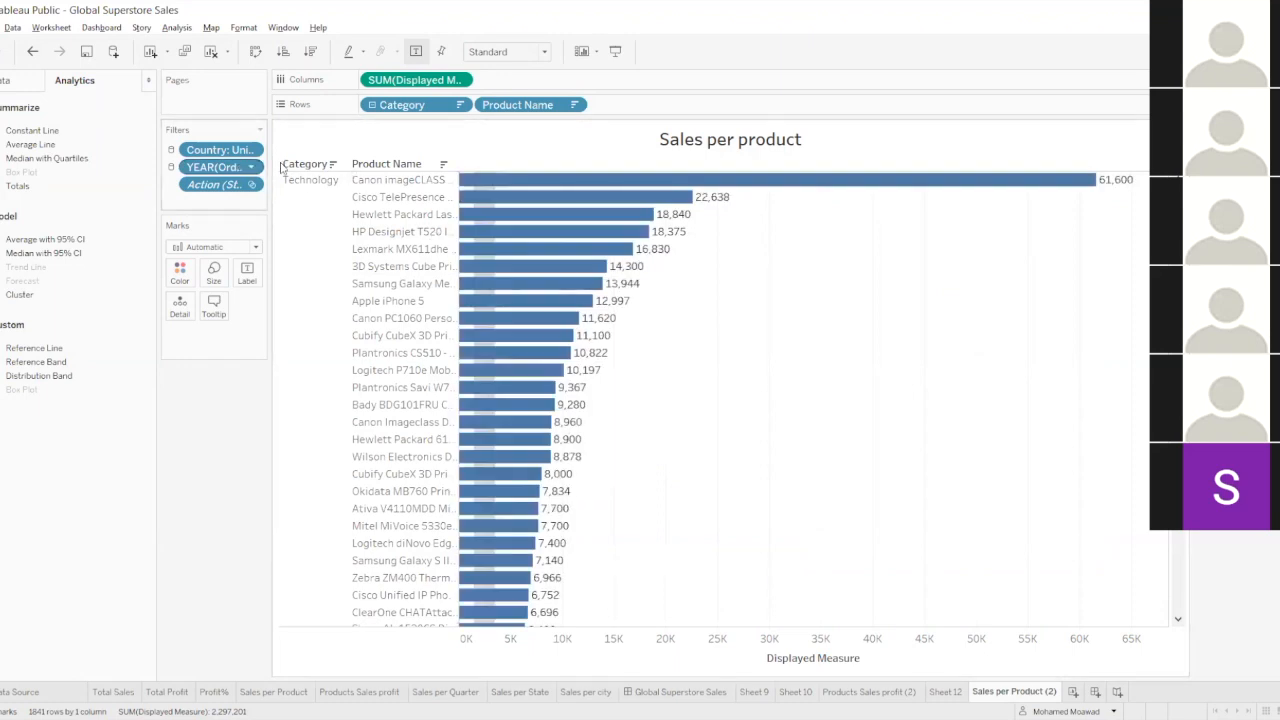
Collapse the product rows of the Sales per product chart to the category level.
click(324, 165)
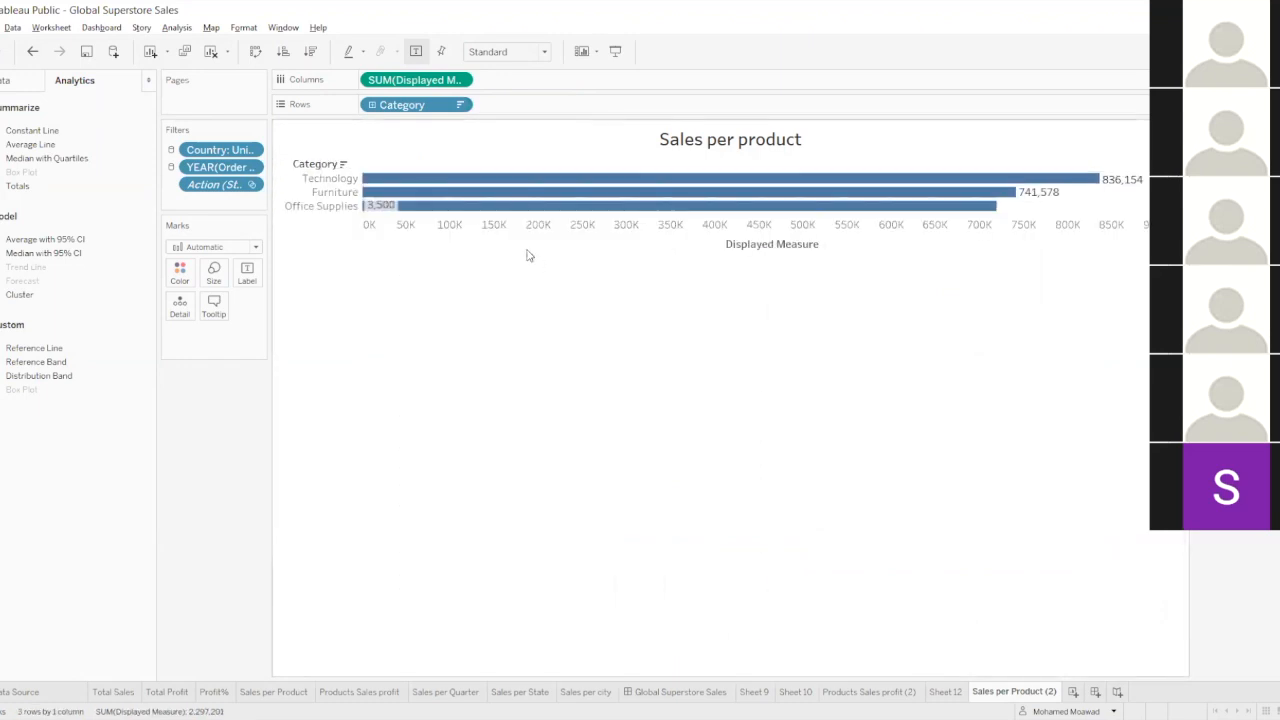
right_click(387, 210)
click(331, 314)
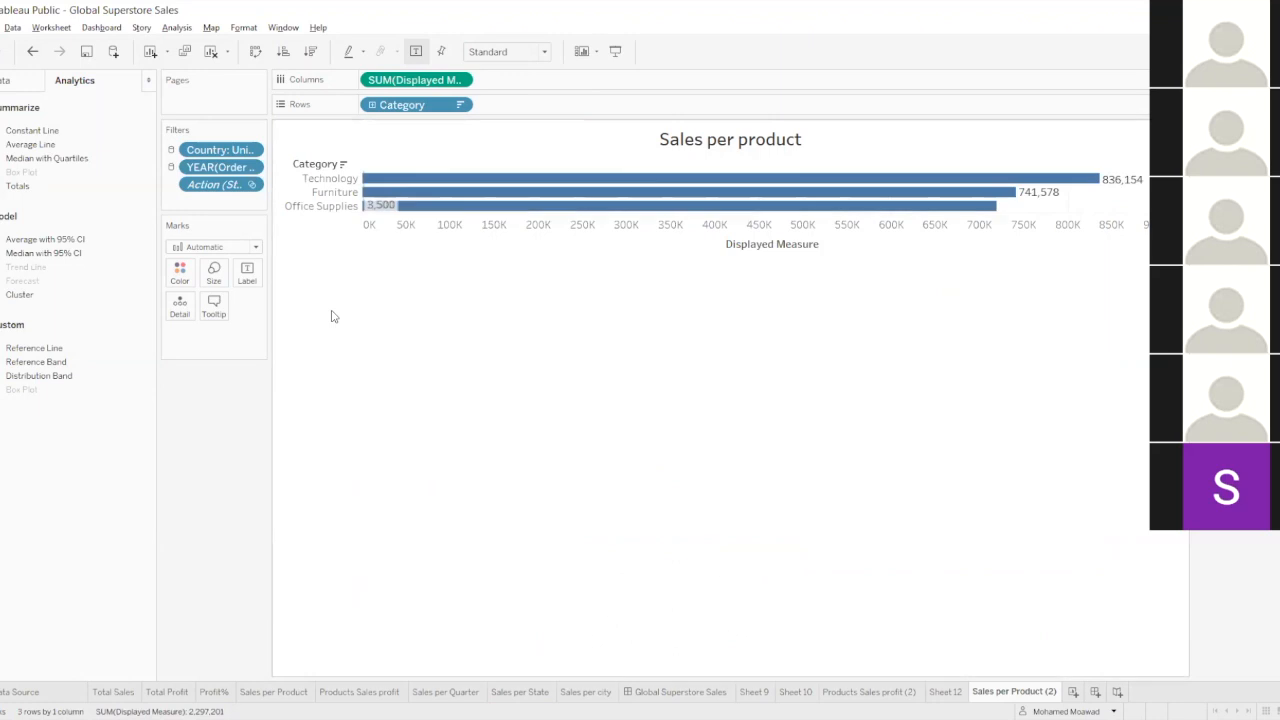
click(12, 84)
click(176, 27)
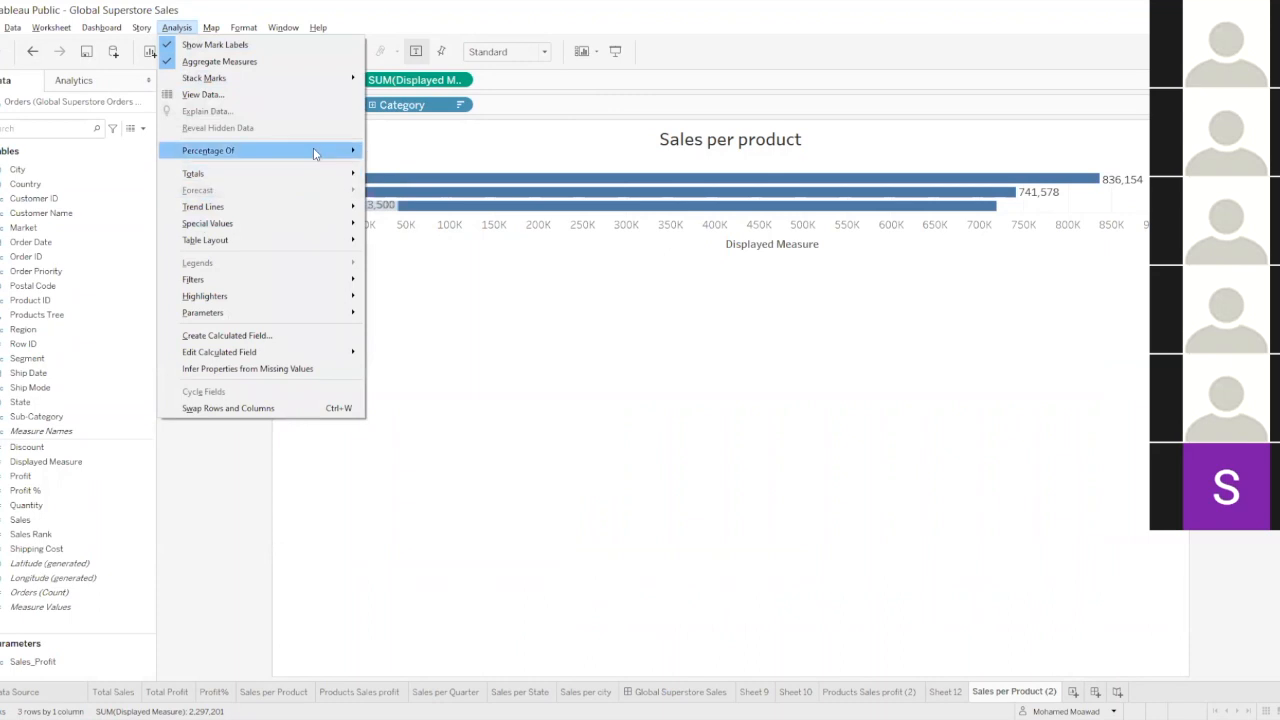
mouse_move(340, 228)
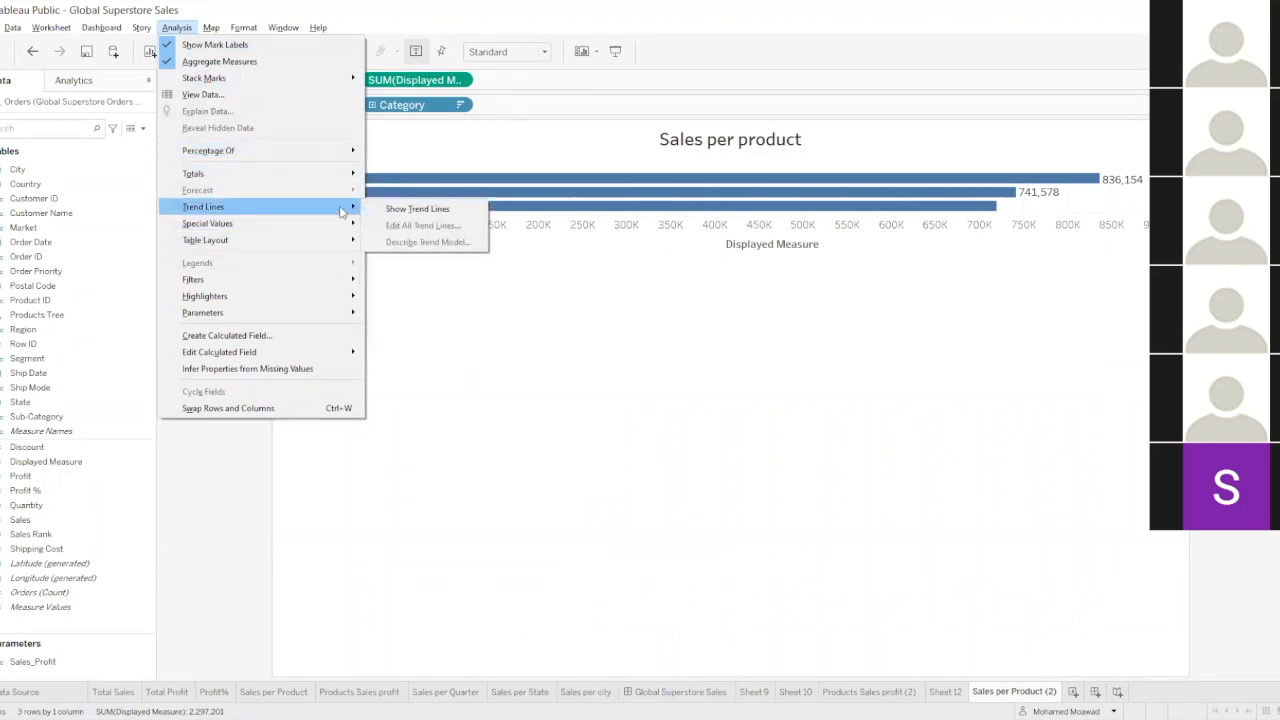
click(381, 406)
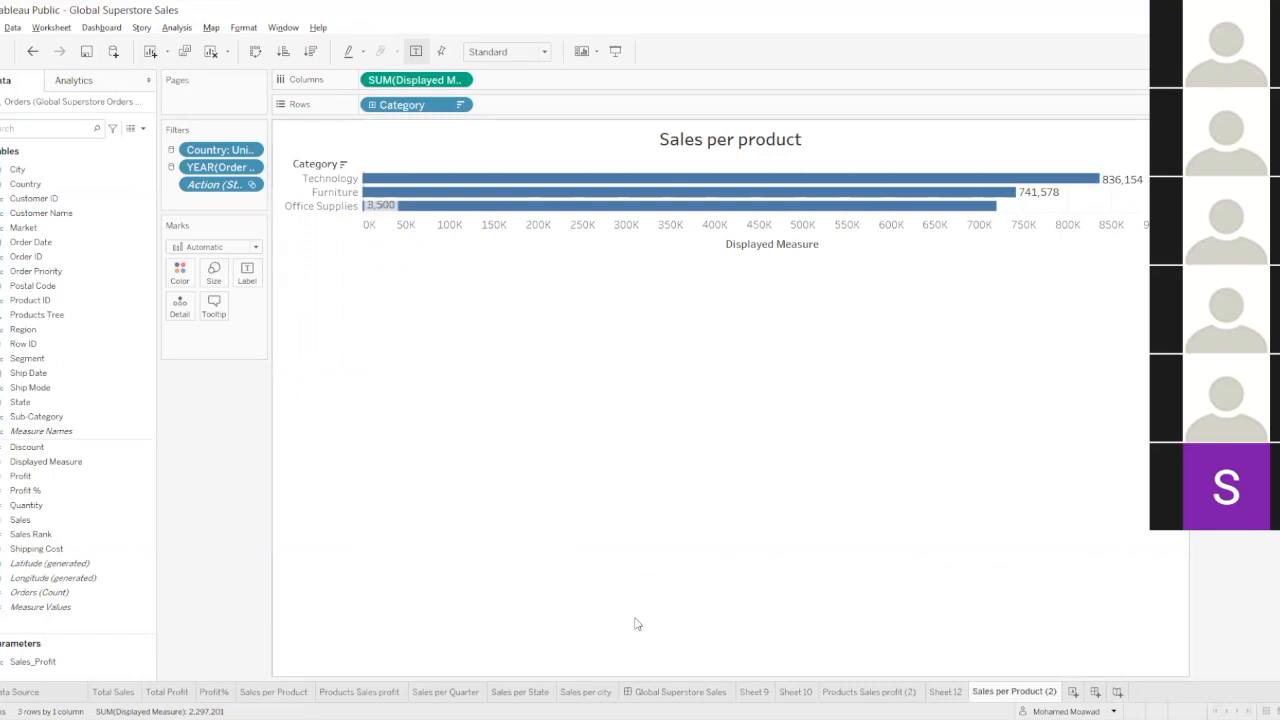
Open the Global Superstore Sales dashboard and go from there to the source sheet of its Sales per product chart.
click(688, 691)
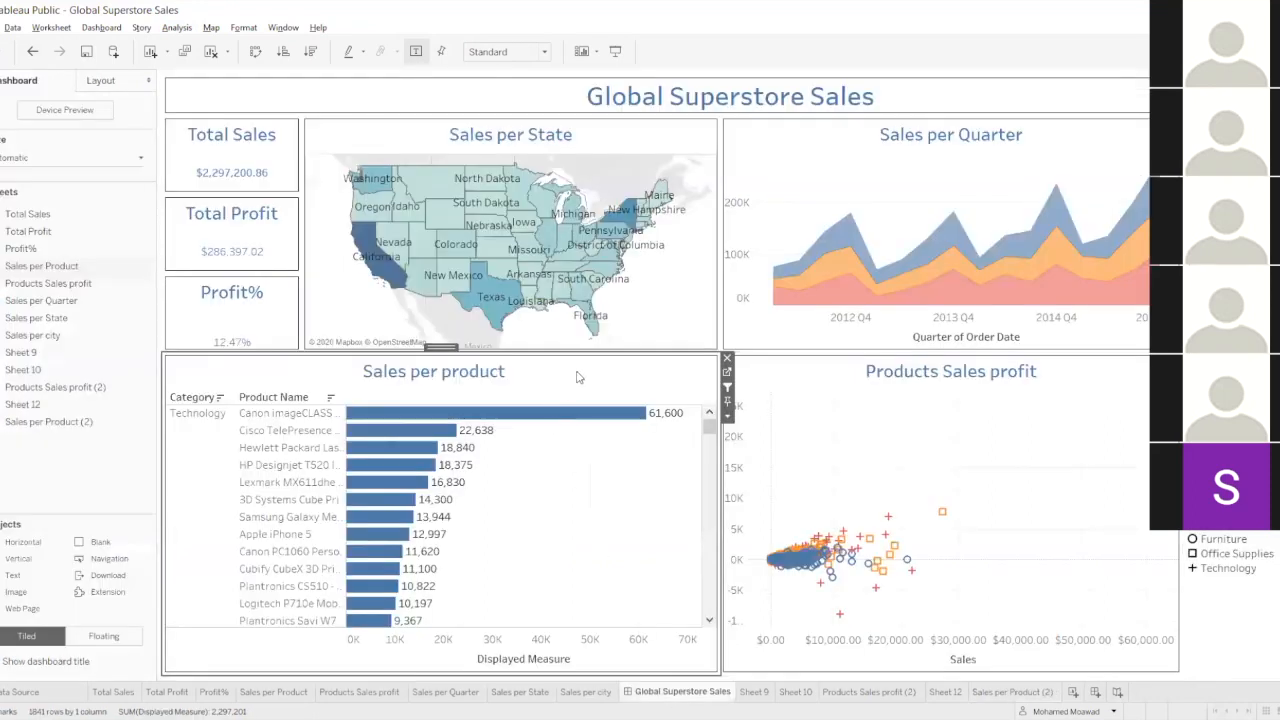
click(728, 373)
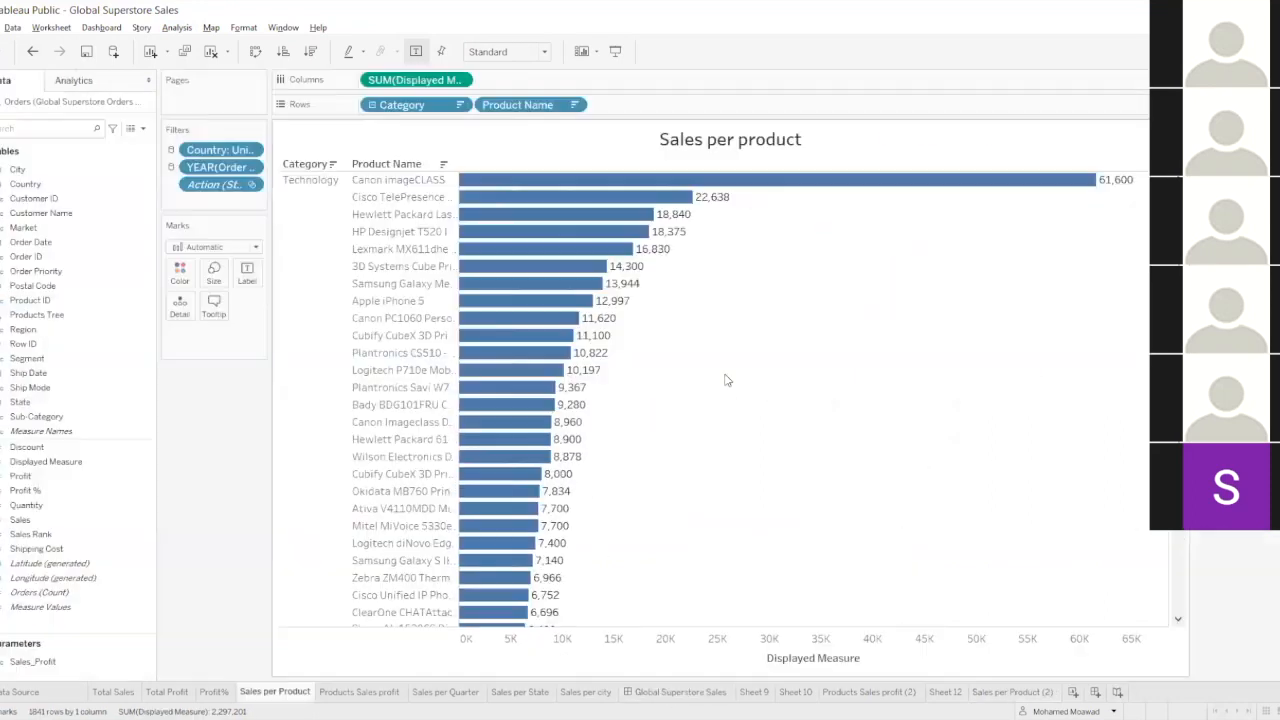
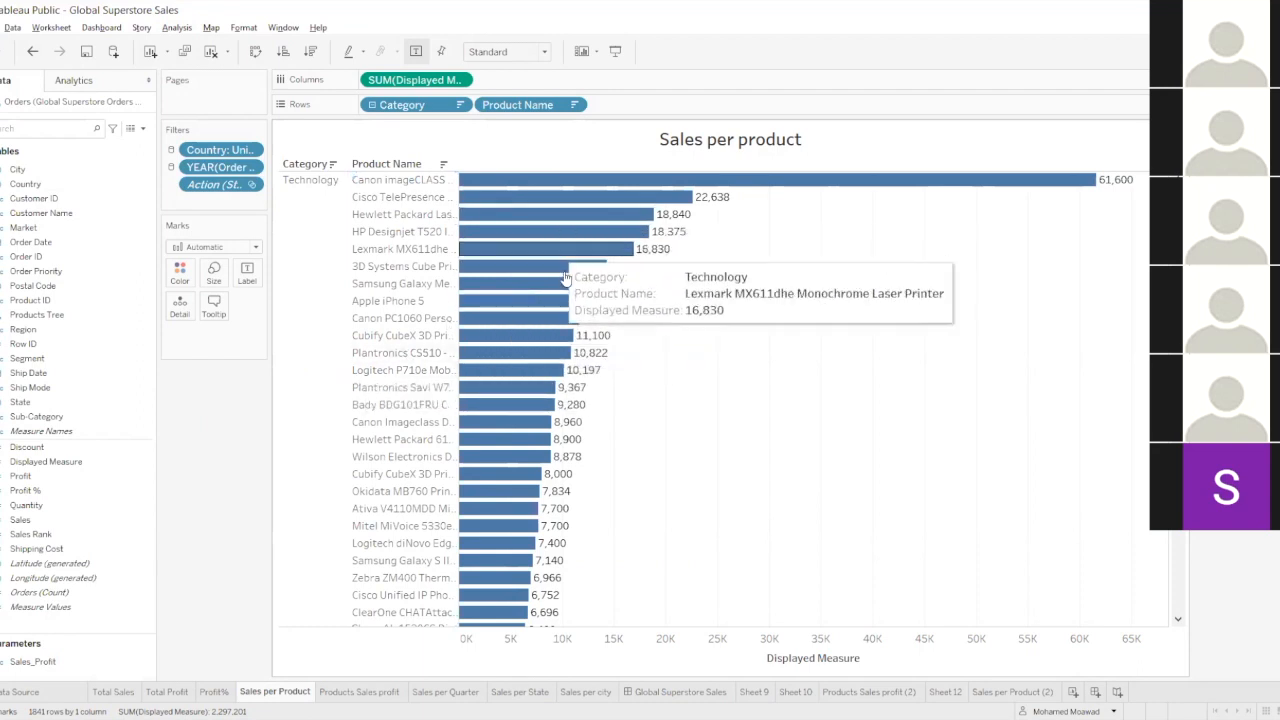
Look through the Sales per product bars from the Technology products down to Furniture and back to the first product.
scroll(543, 385, down, 3)
scroll(543, 375, down, 15)
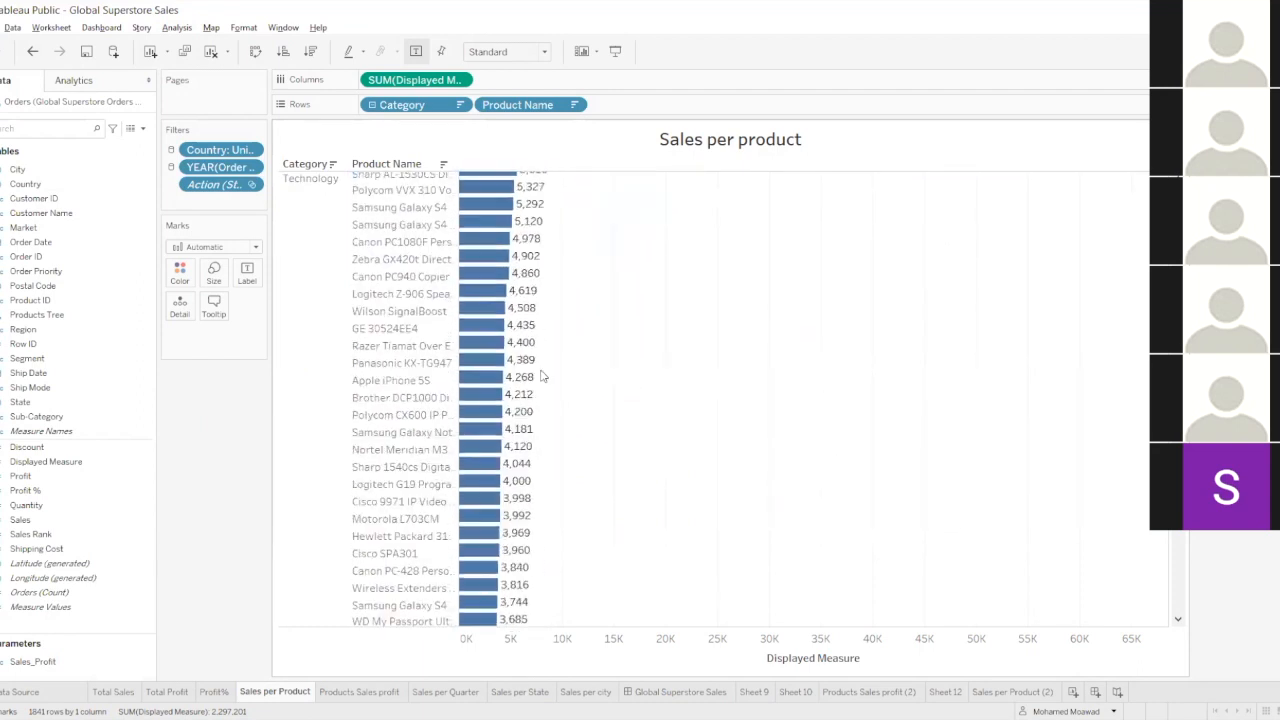
scroll(537, 380, down, 15)
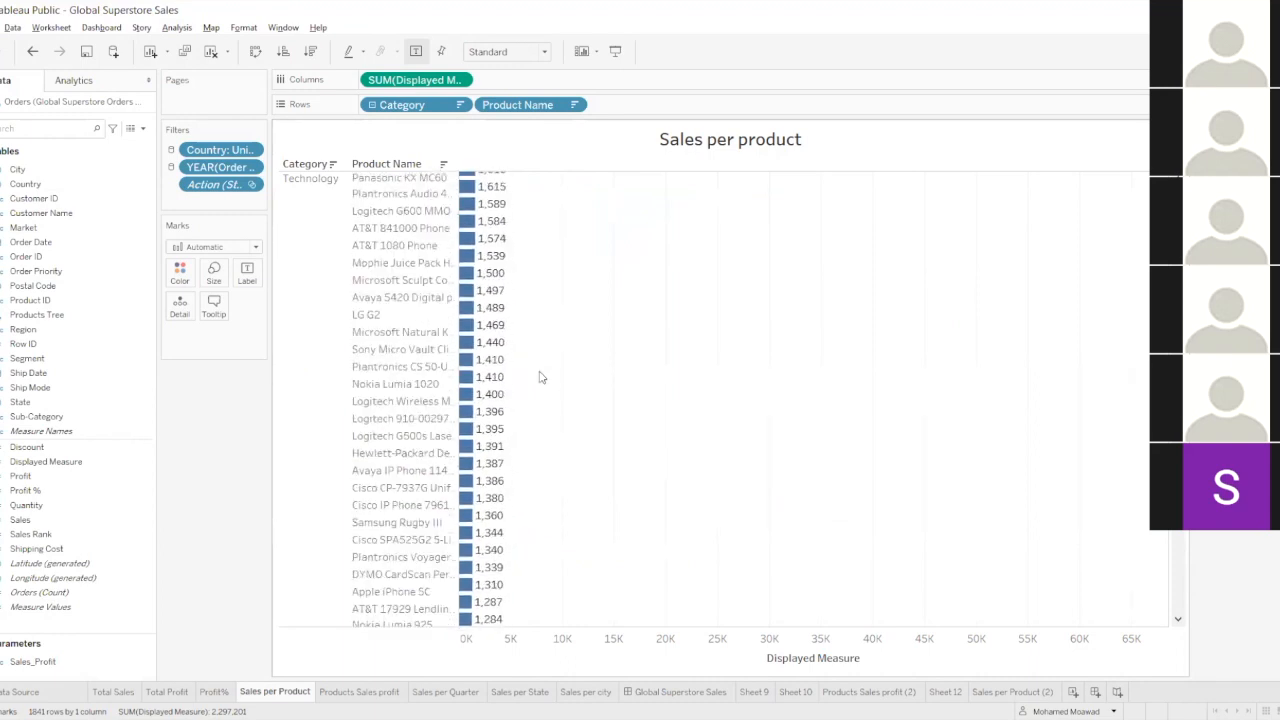
scroll(603, 435, down, 10)
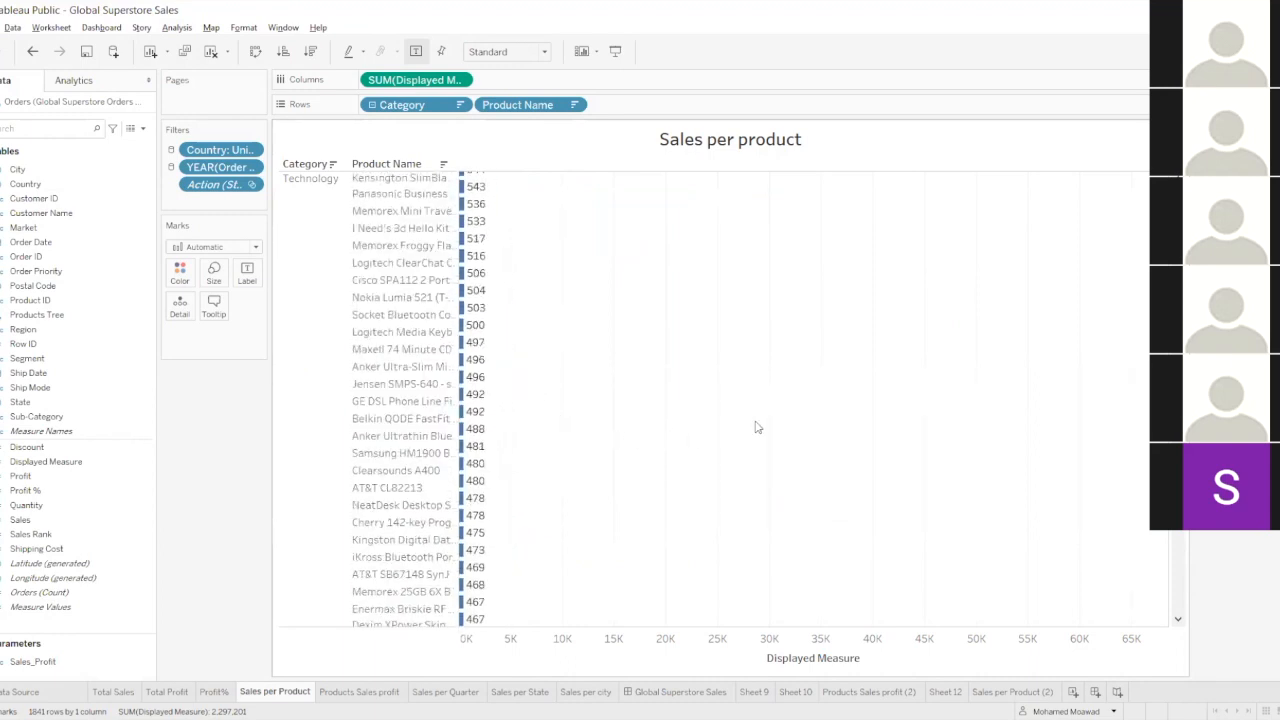
scroll(603, 435, down, 10)
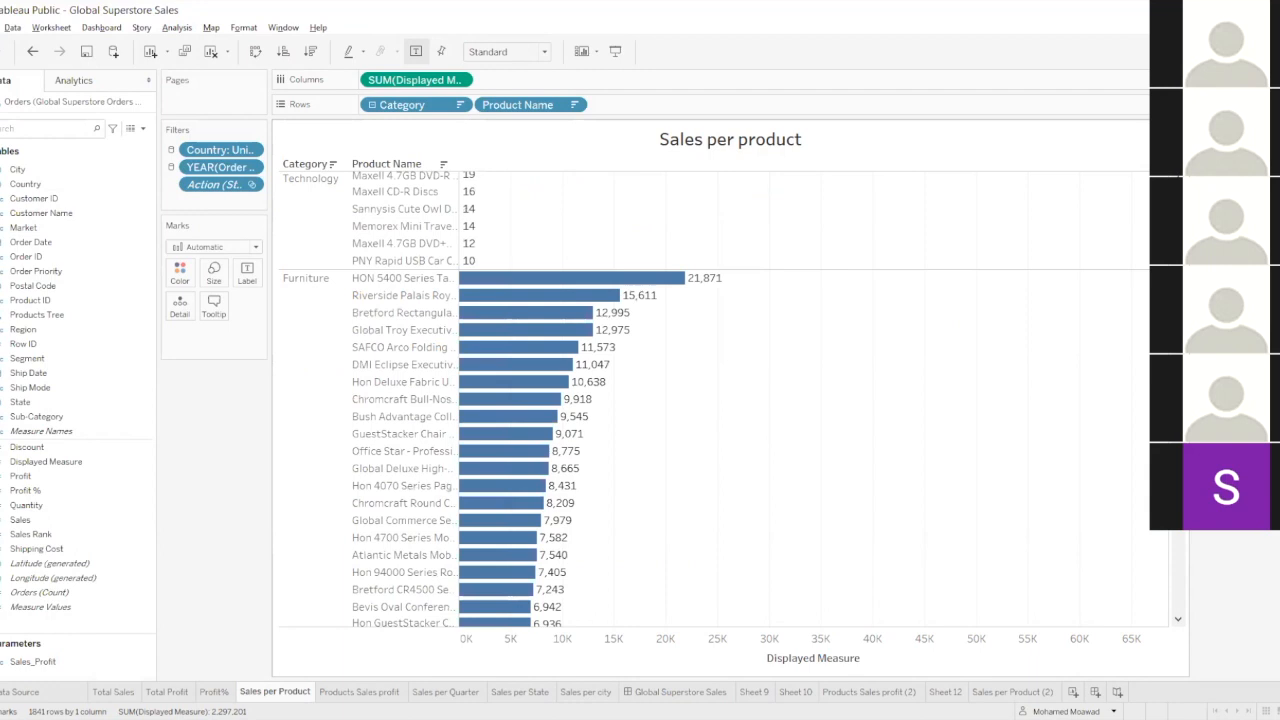
scroll(603, 435, up, 6)
scroll(800, 400, up, 10)
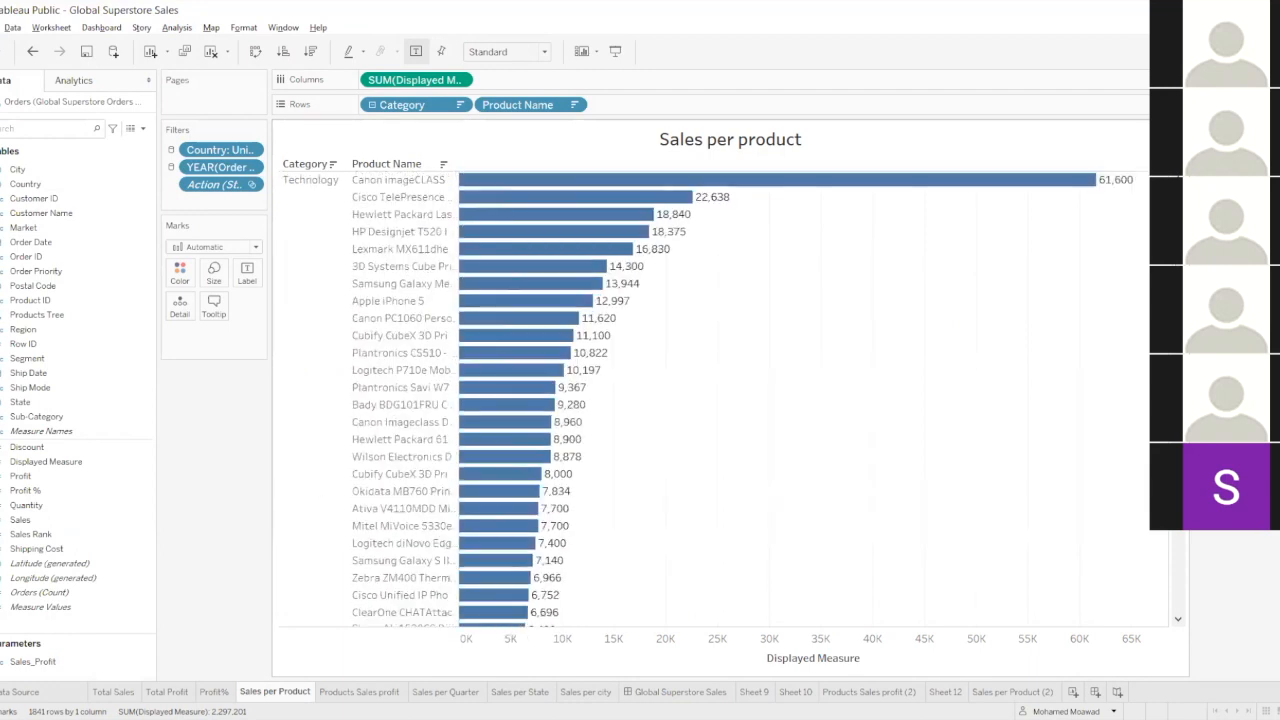
mouse_move(1040, 190)
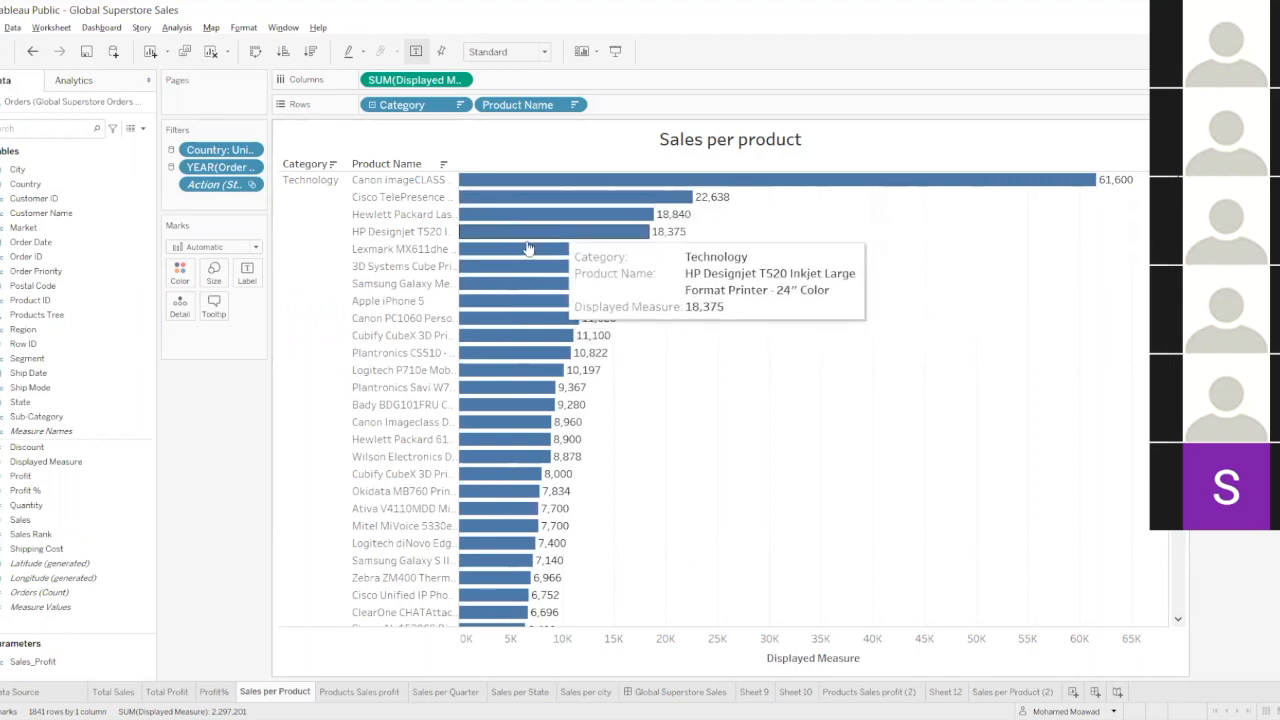
Run Explain Data on the Canon imageCLASS 2200 Advanced Copier bar and review the Average of Displayed Measure explanation with its scatter chart.
click(594, 182)
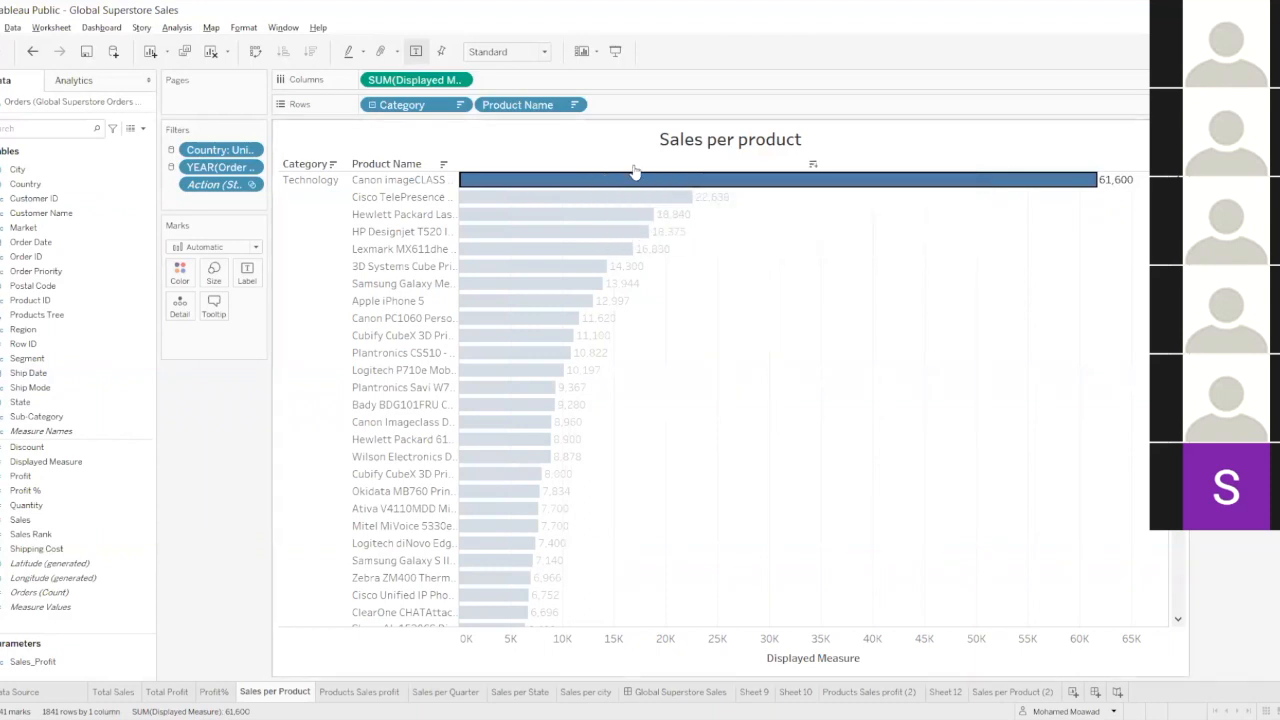
click(627, 186)
click(627, 186)
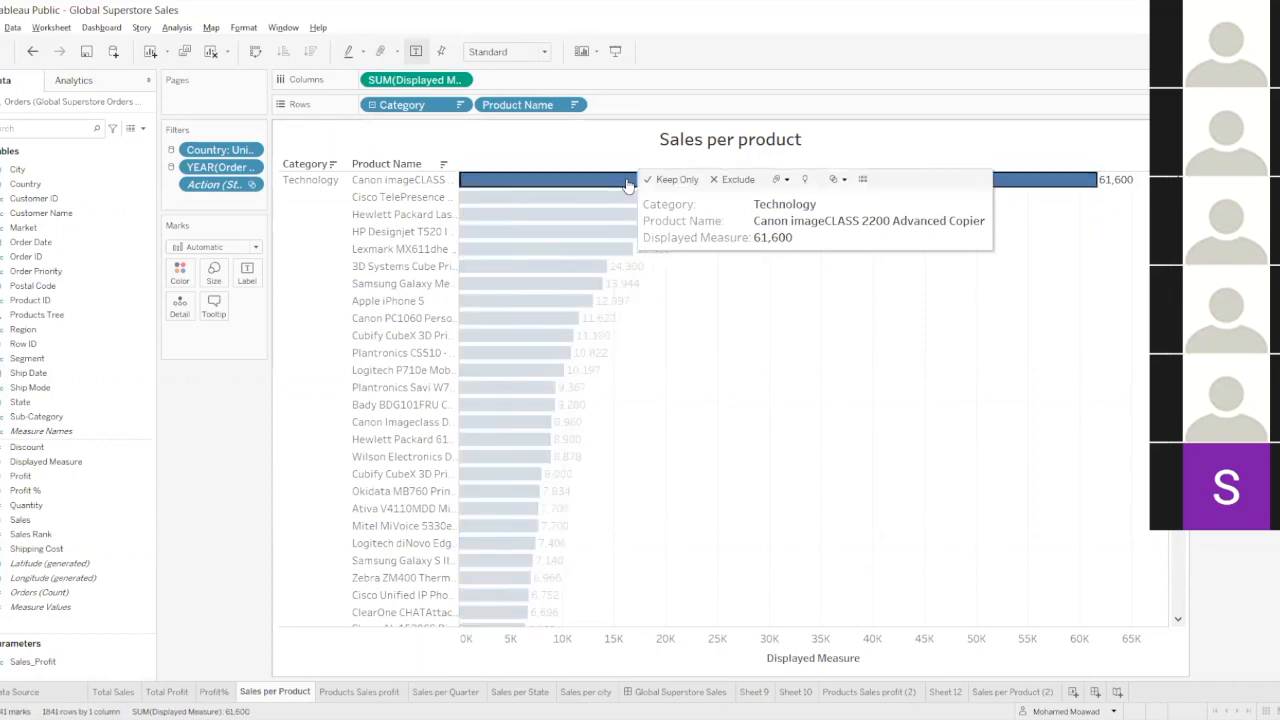
click(806, 184)
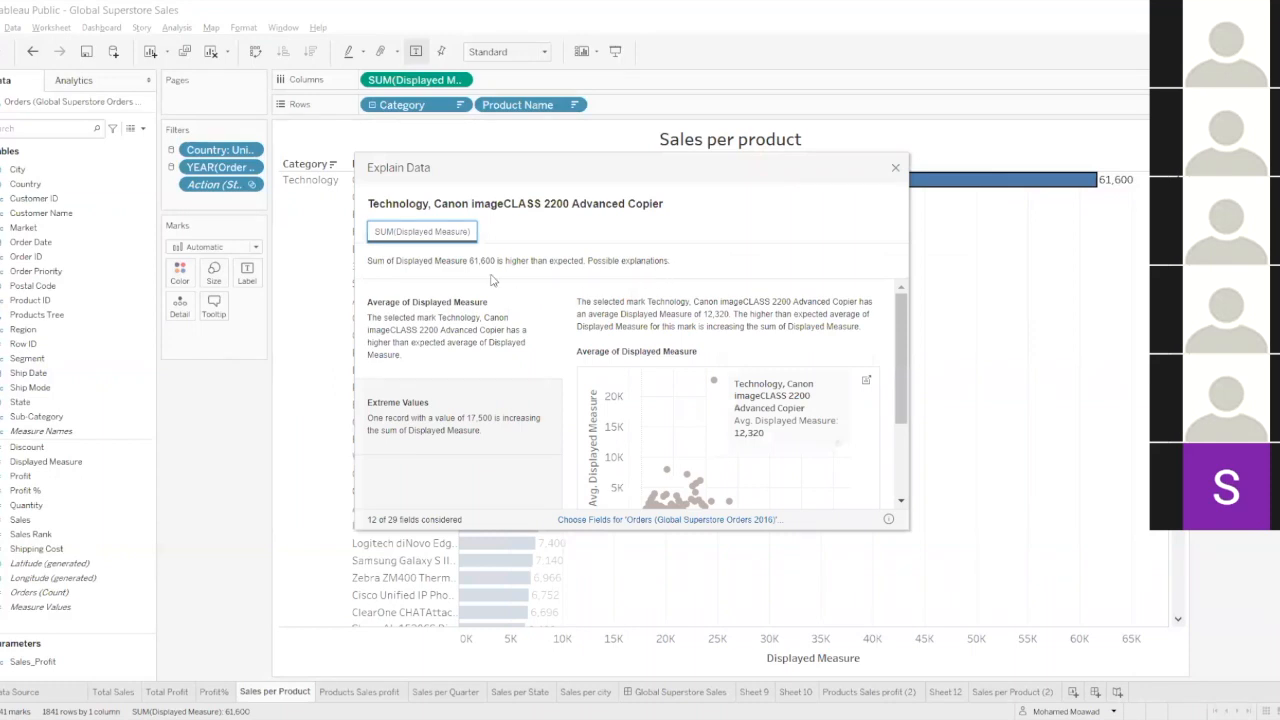
drag(900, 395, 897, 298)
mouse_move(469, 268)
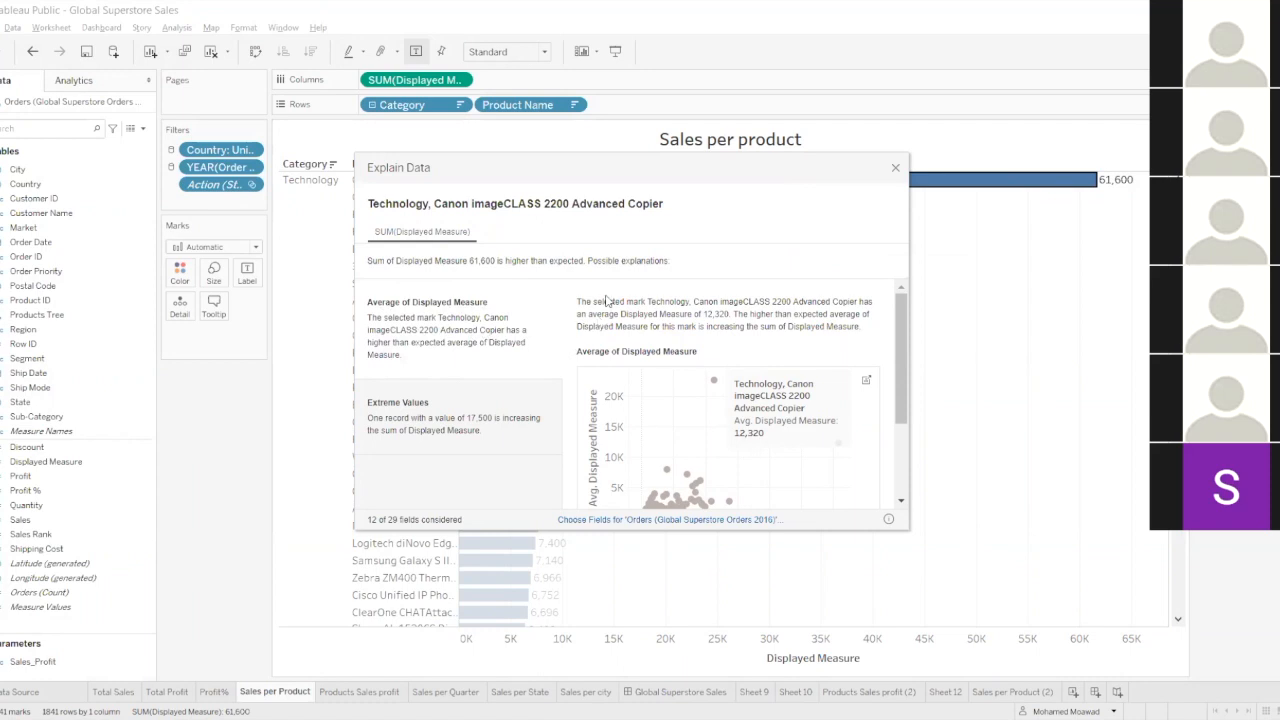
scroll(681, 307, down, 3)
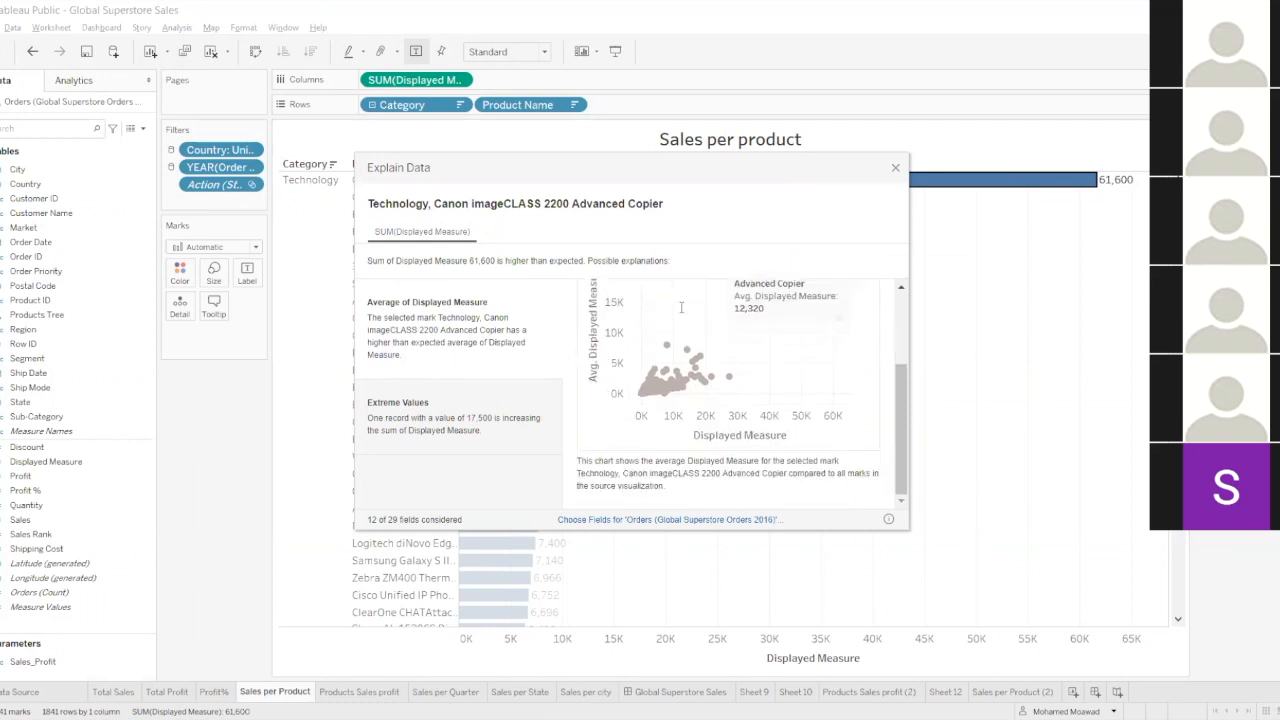
scroll(681, 307, up, 3)
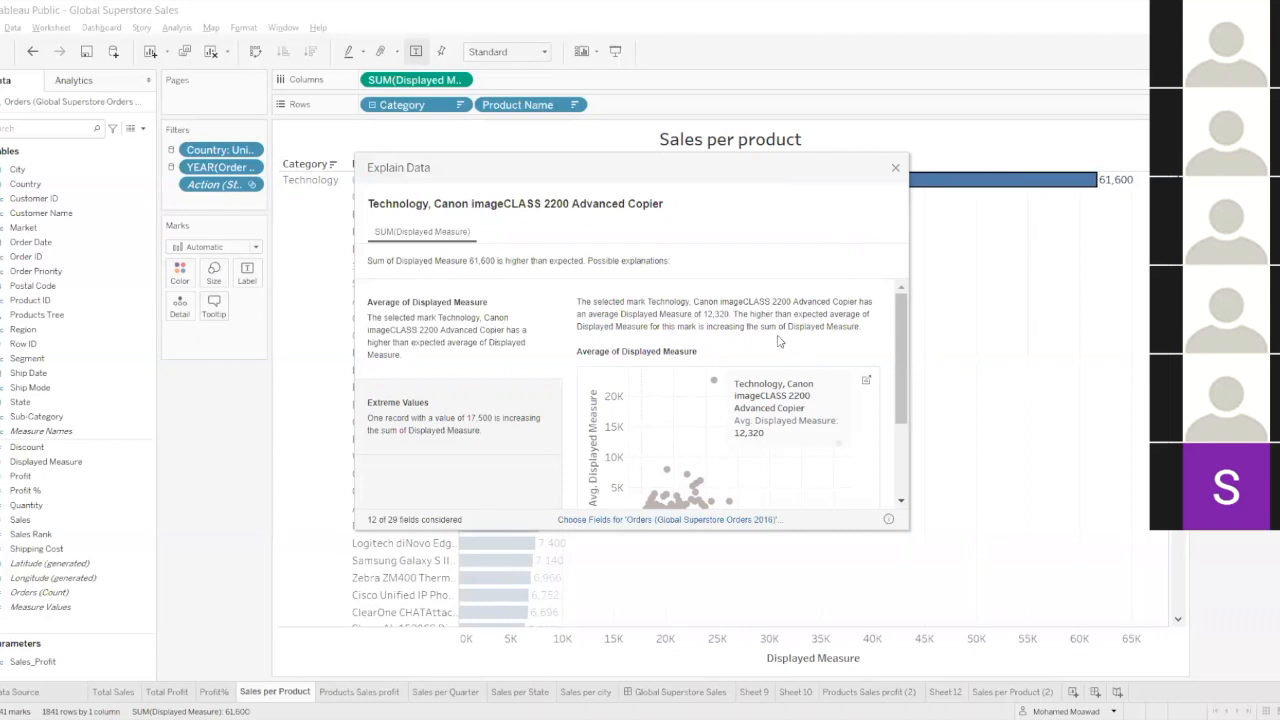
scroll(904, 343, down, 2)
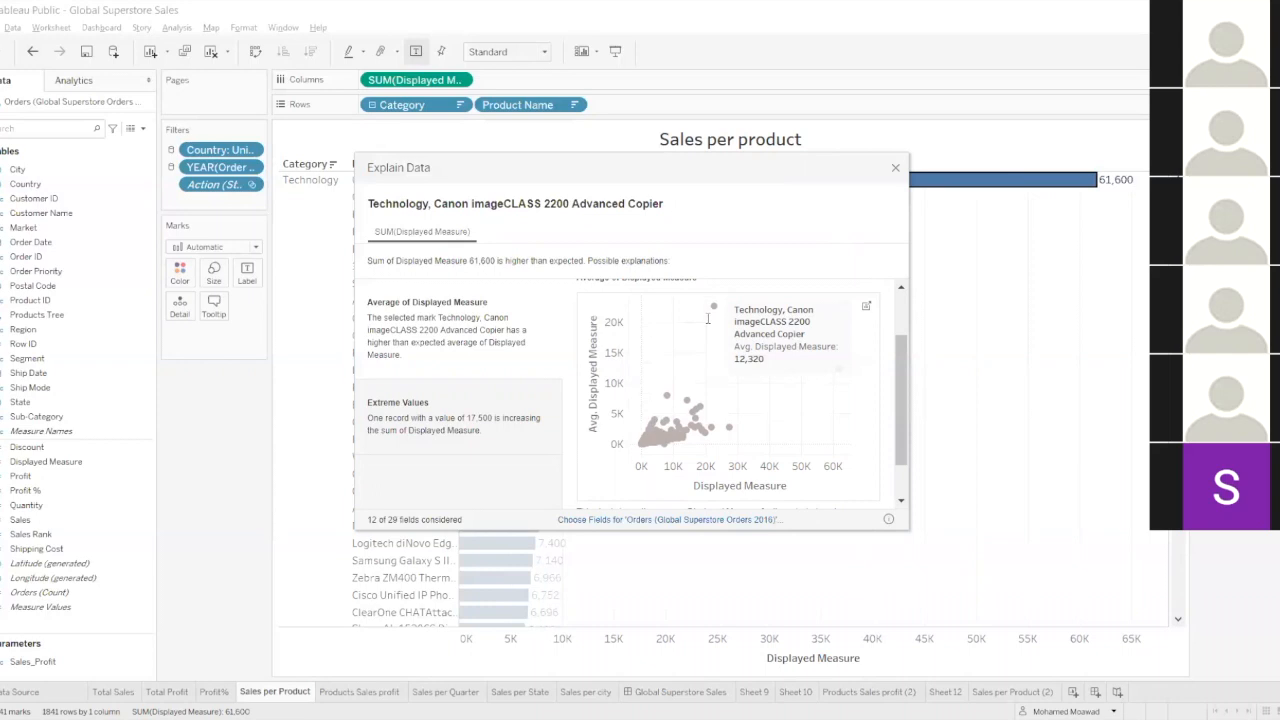
scroll(716, 371, down, 1)
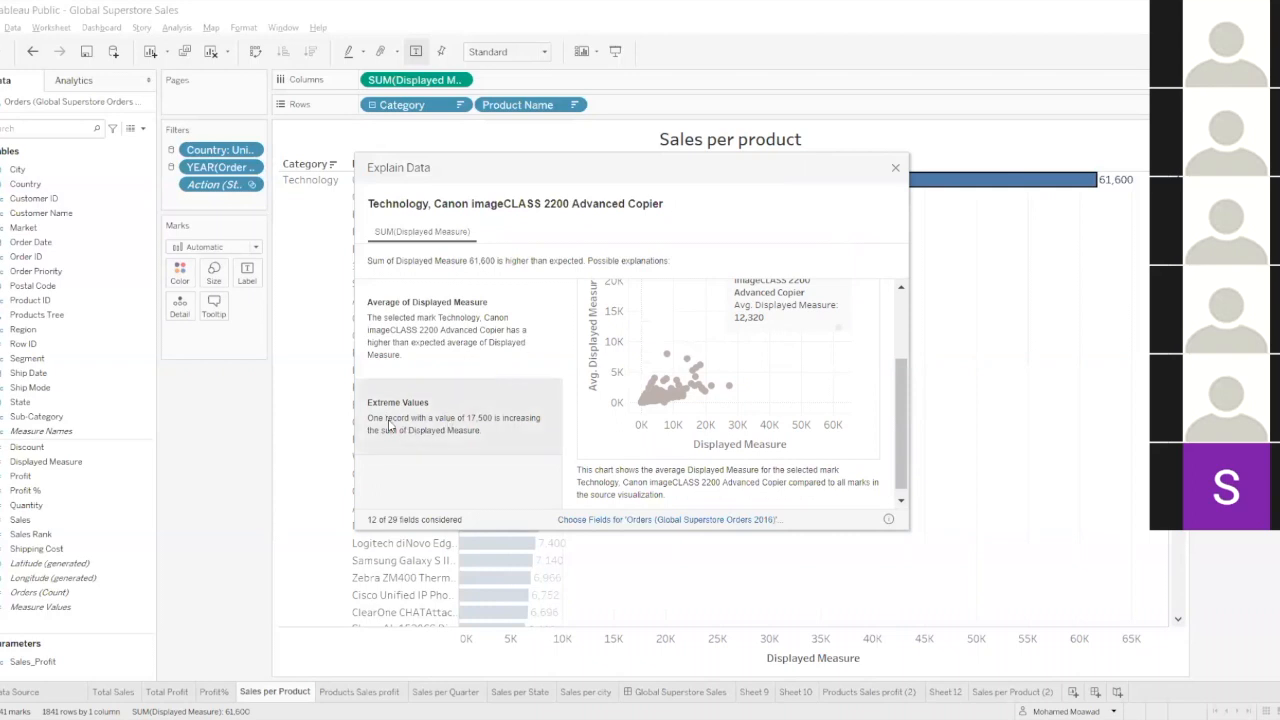
Examine the Extreme Values explanation for the copier, including its record details, the distribution of row values and the Visualize the Difference chart.
click(401, 388)
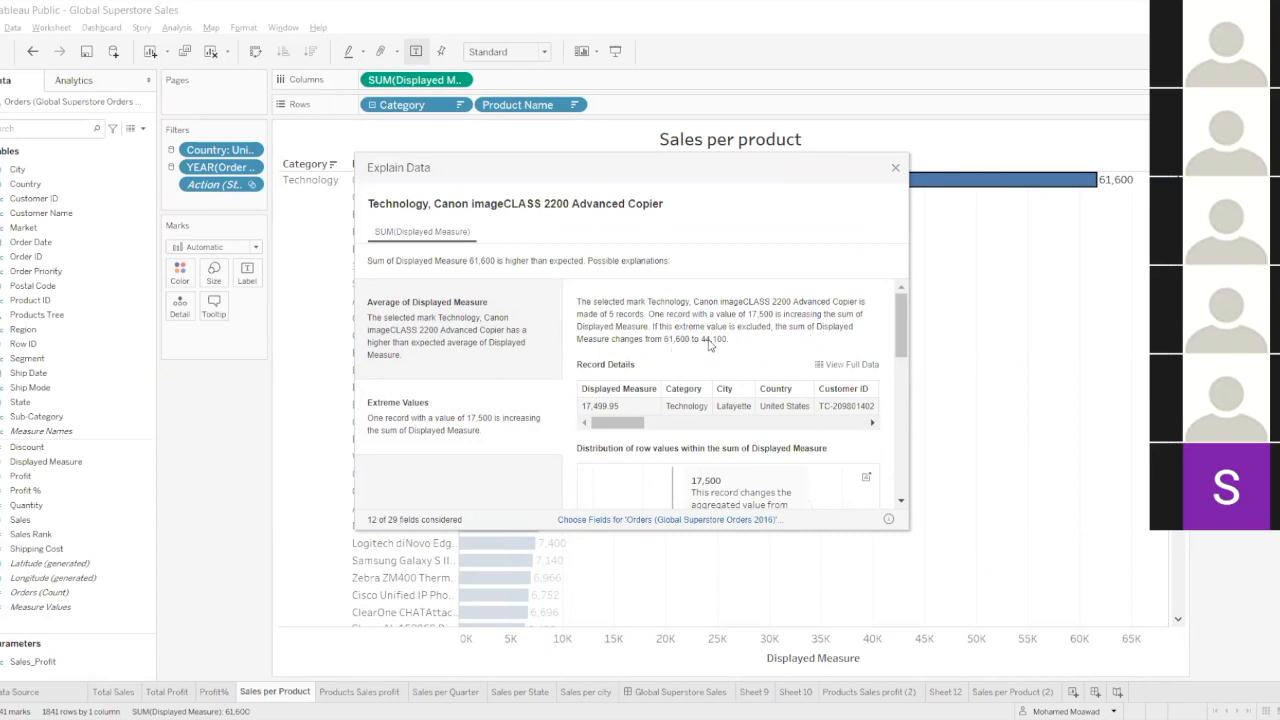
scroll(655, 360, down, 1)
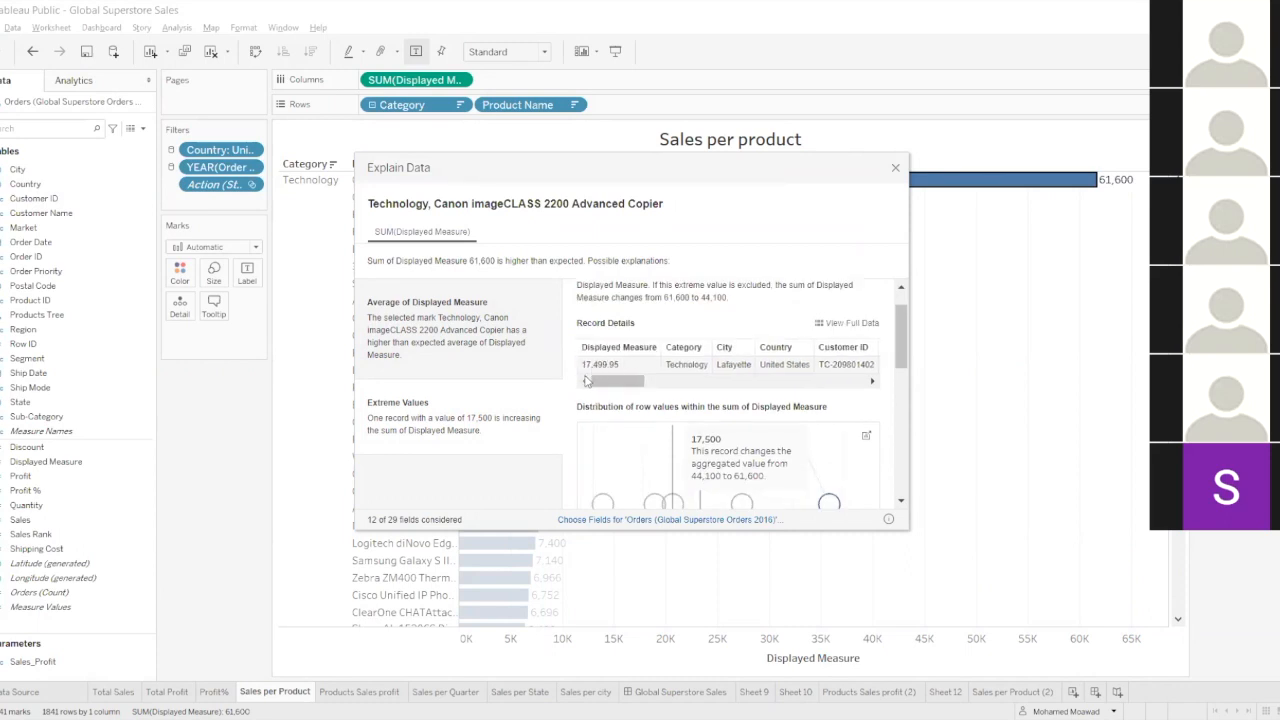
mouse_move(604, 383)
mouse_down()
mouse_move(658, 383)
mouse_move(598, 388)
mouse_up()
scroll(660, 359, down, 1)
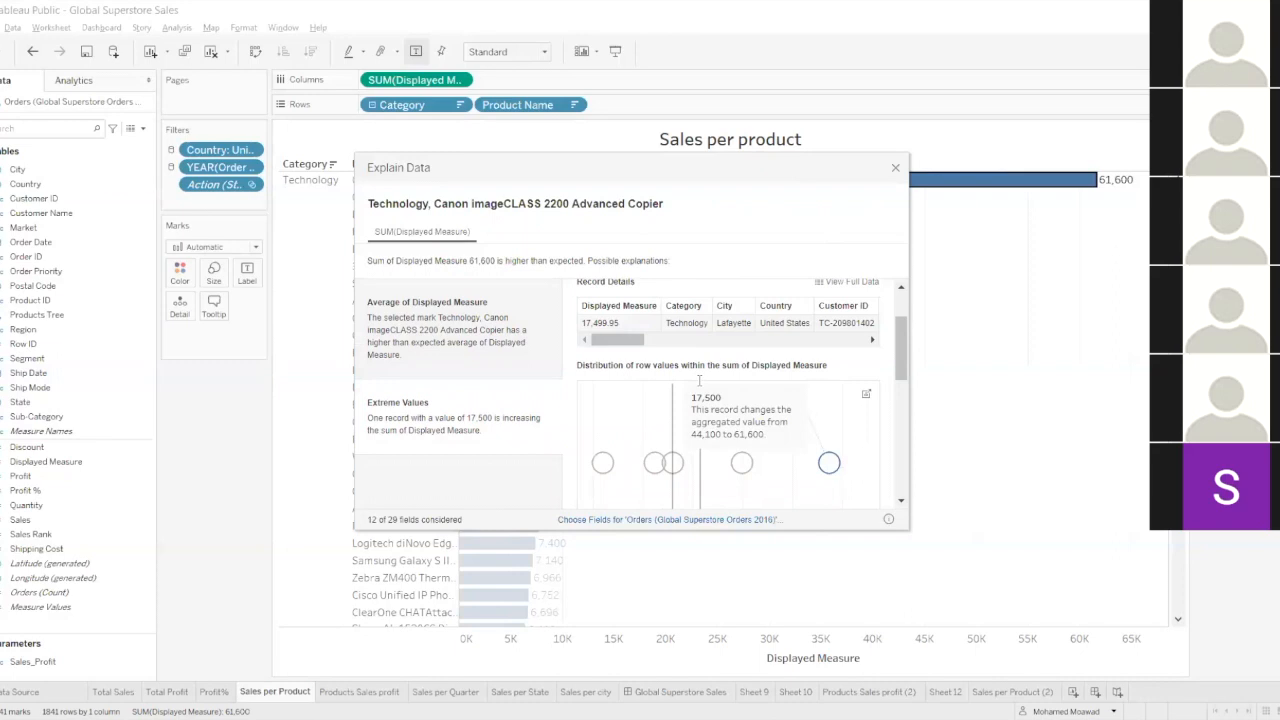
scroll(699, 380, down, 2)
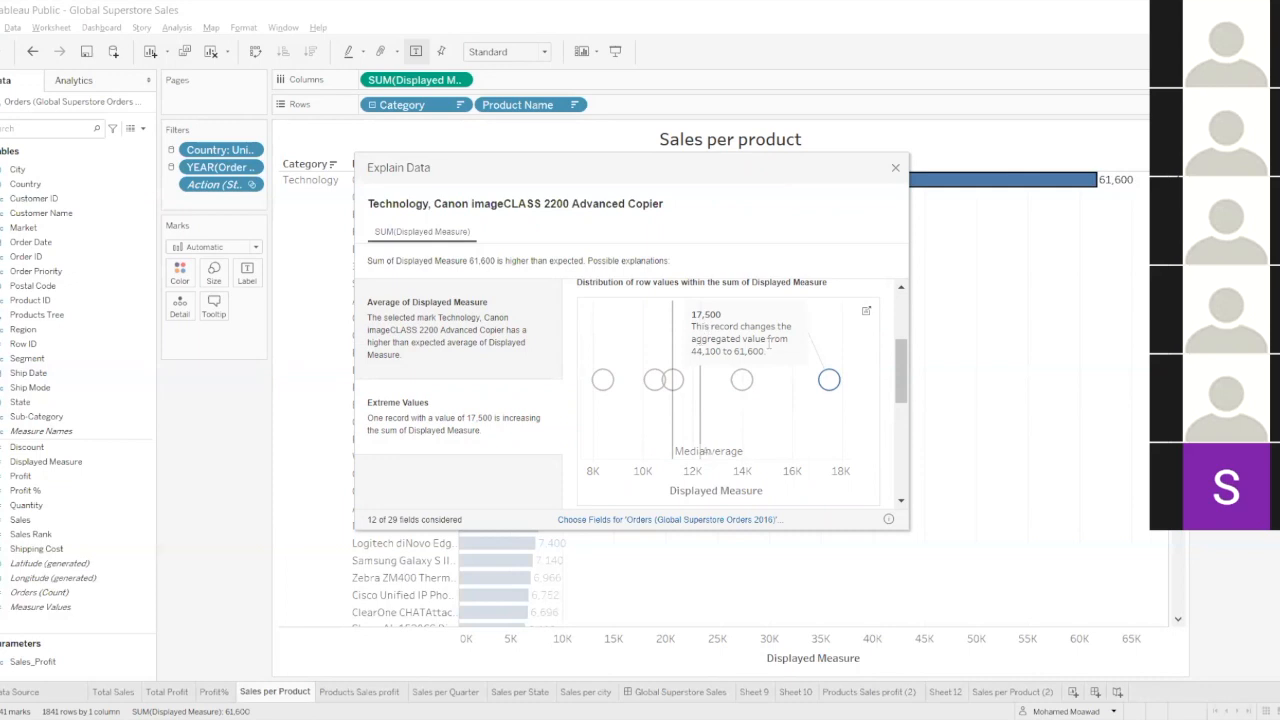
scroll(767, 350, down, 6)
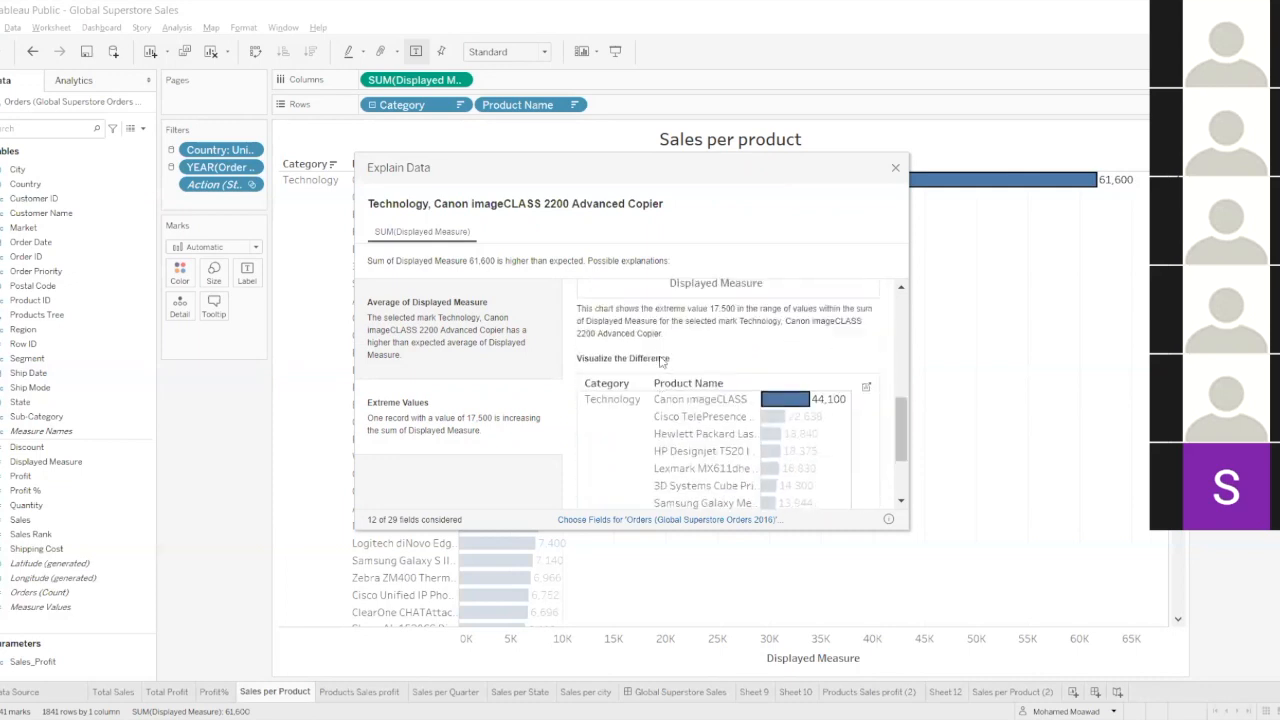
scroll(690, 357, down, 1)
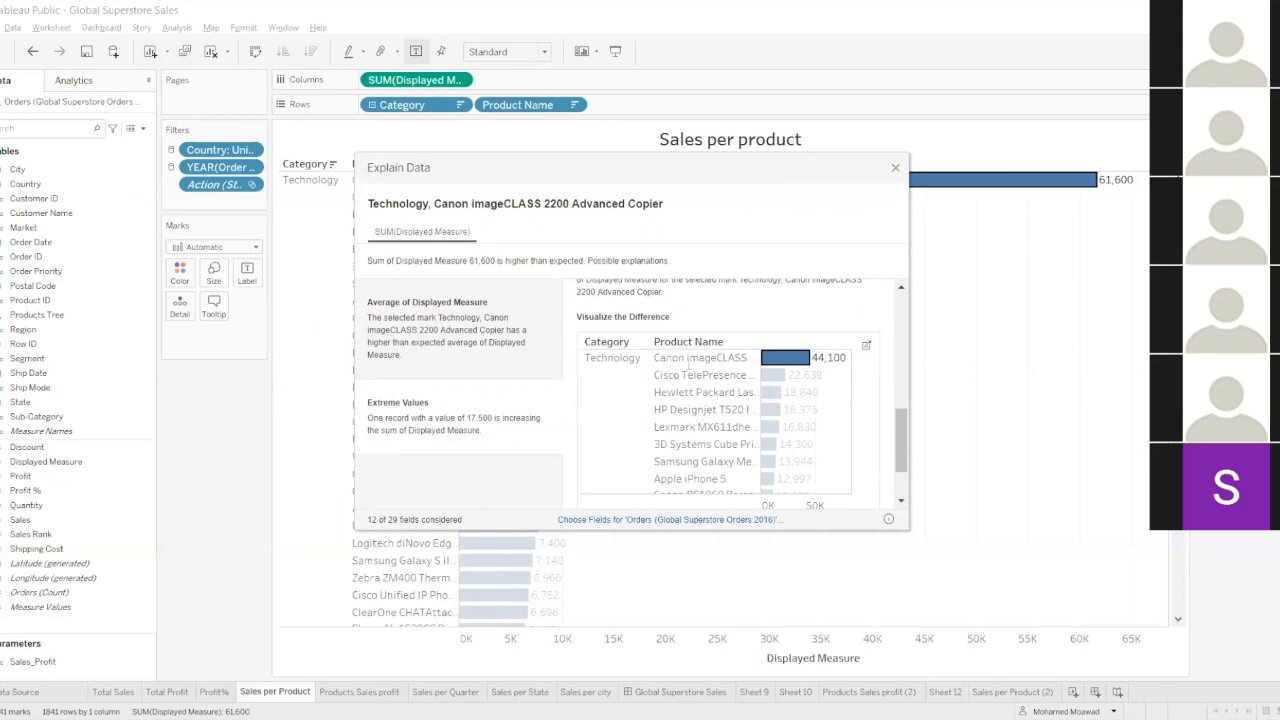
scroll(688, 362, up, 2)
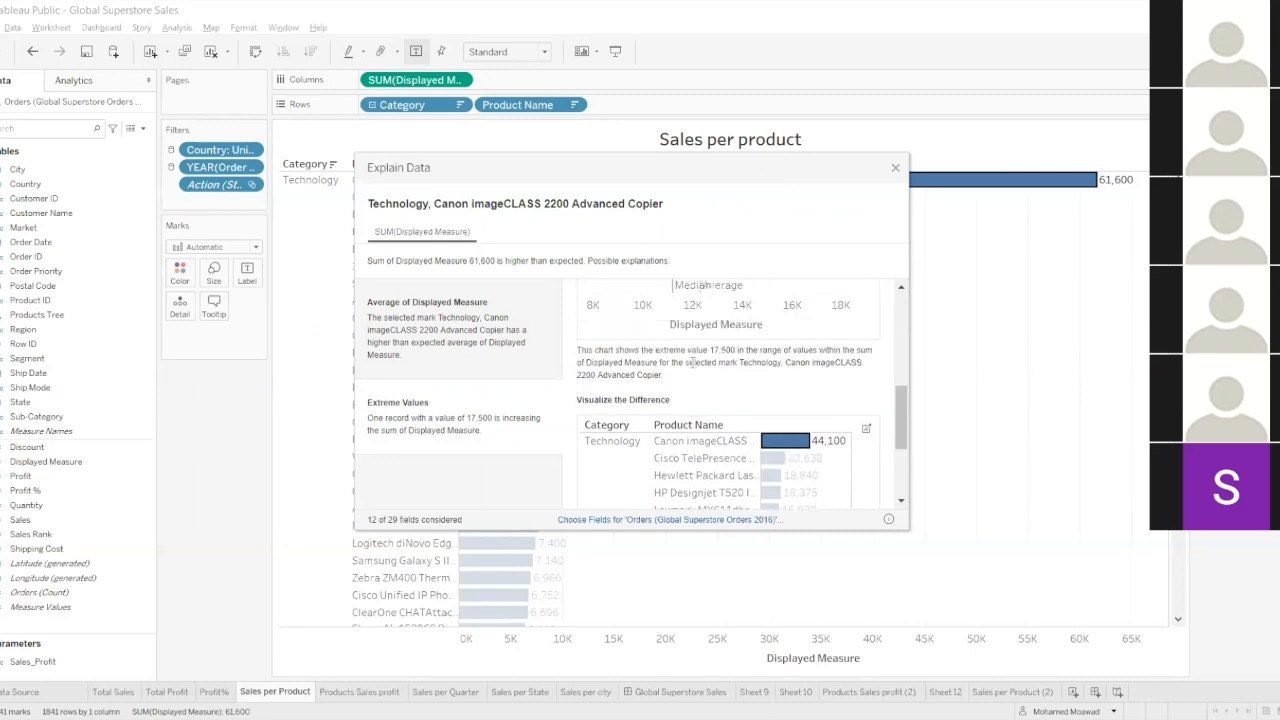
scroll(730, 345, up, 2)
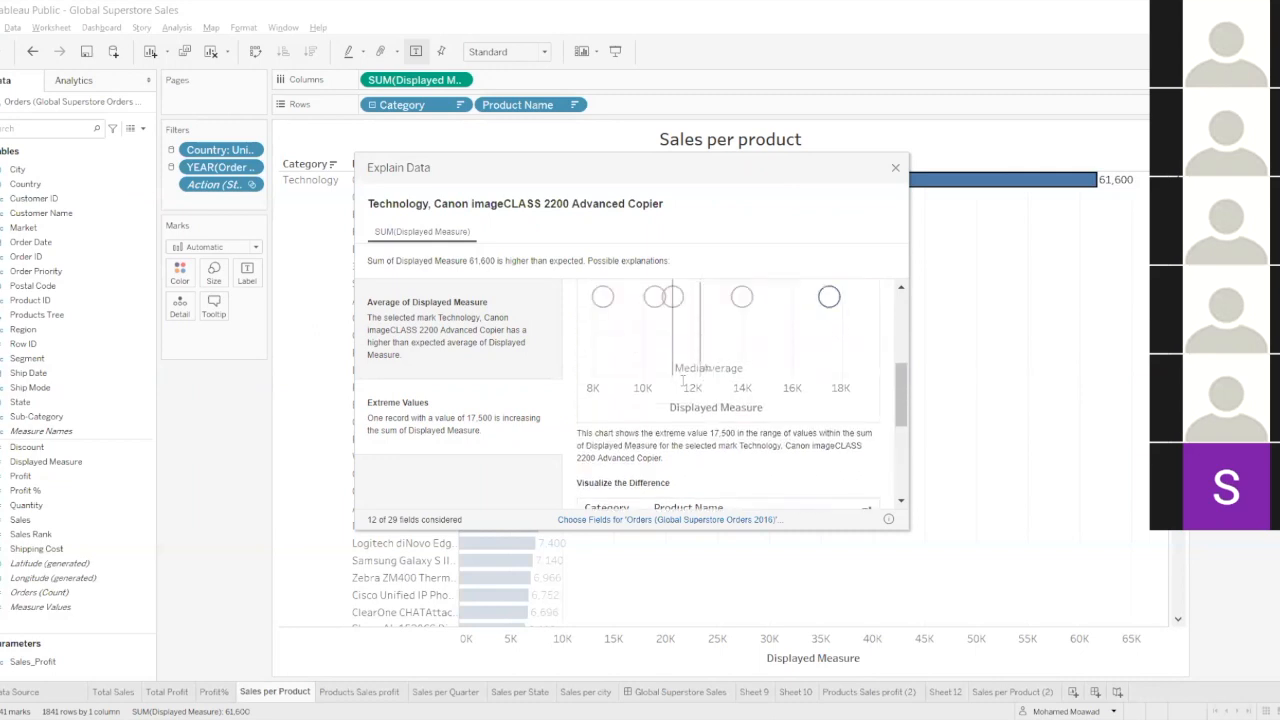
scroll(682, 381, down, 5)
scroll(662, 372, up, 10)
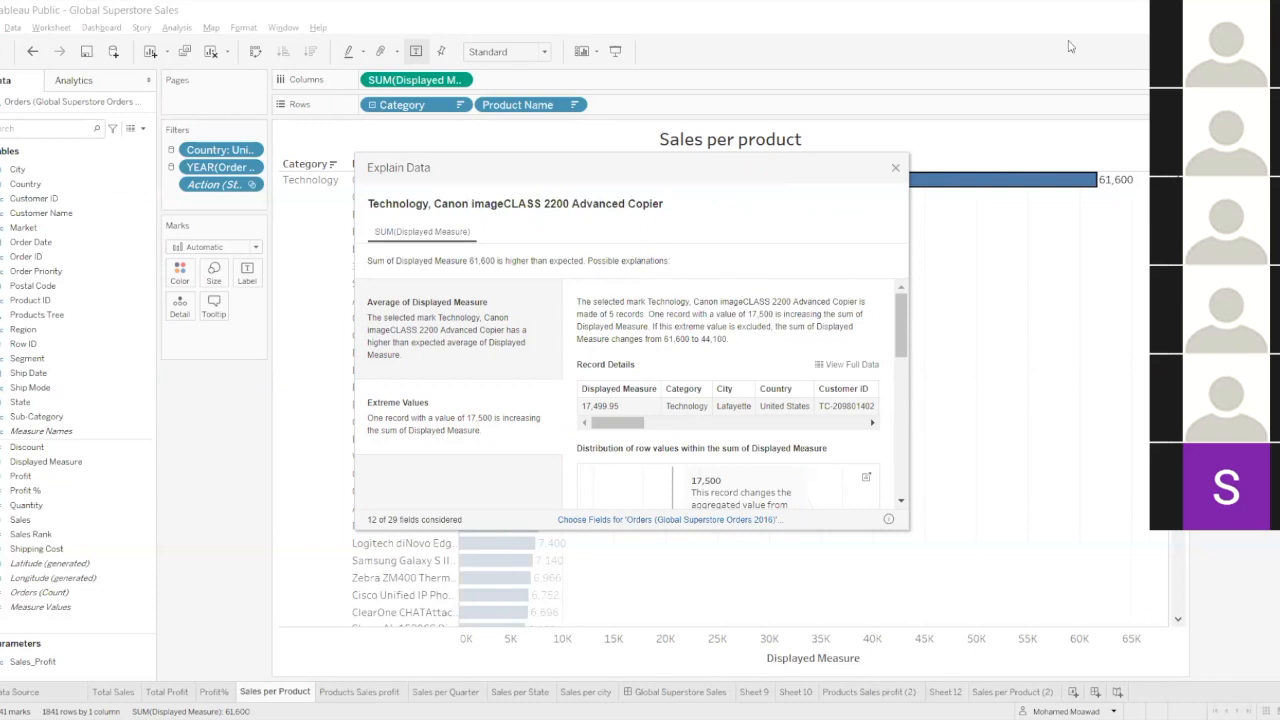
scroll(596, 325, down, 3)
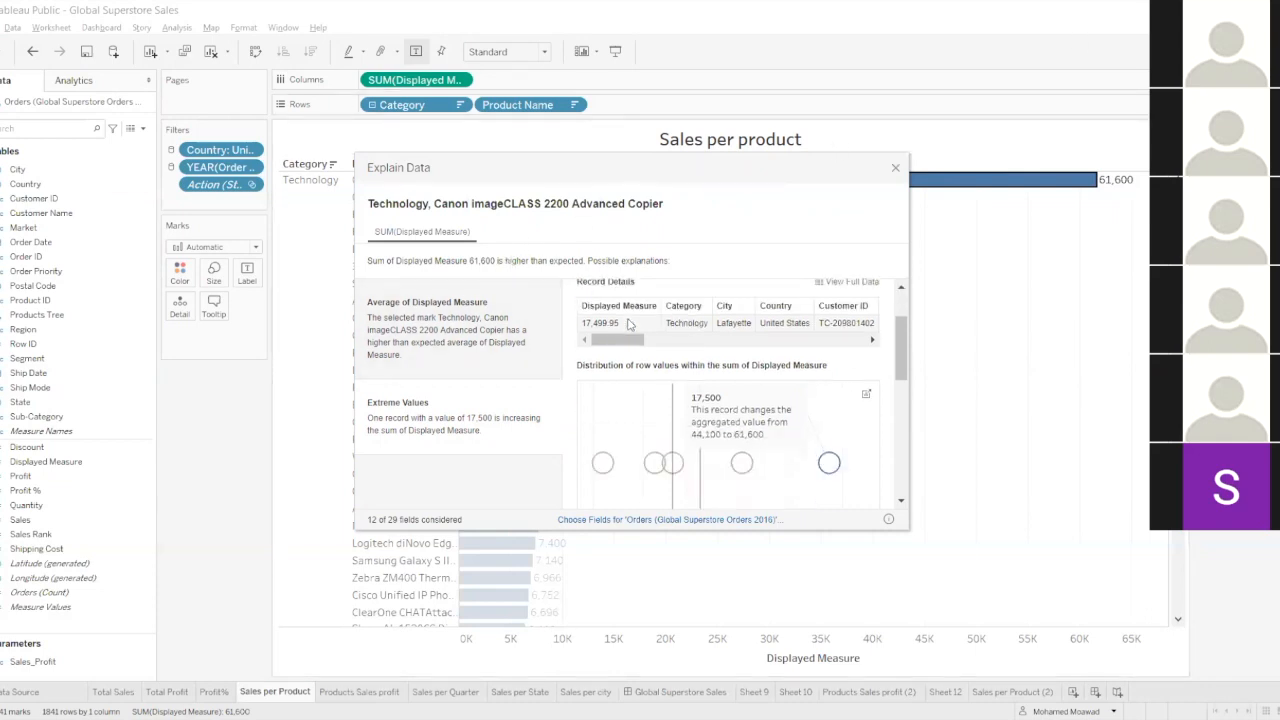
Close the Explain Data window and clear the selection of the Canon copier bar.
click(480, 333)
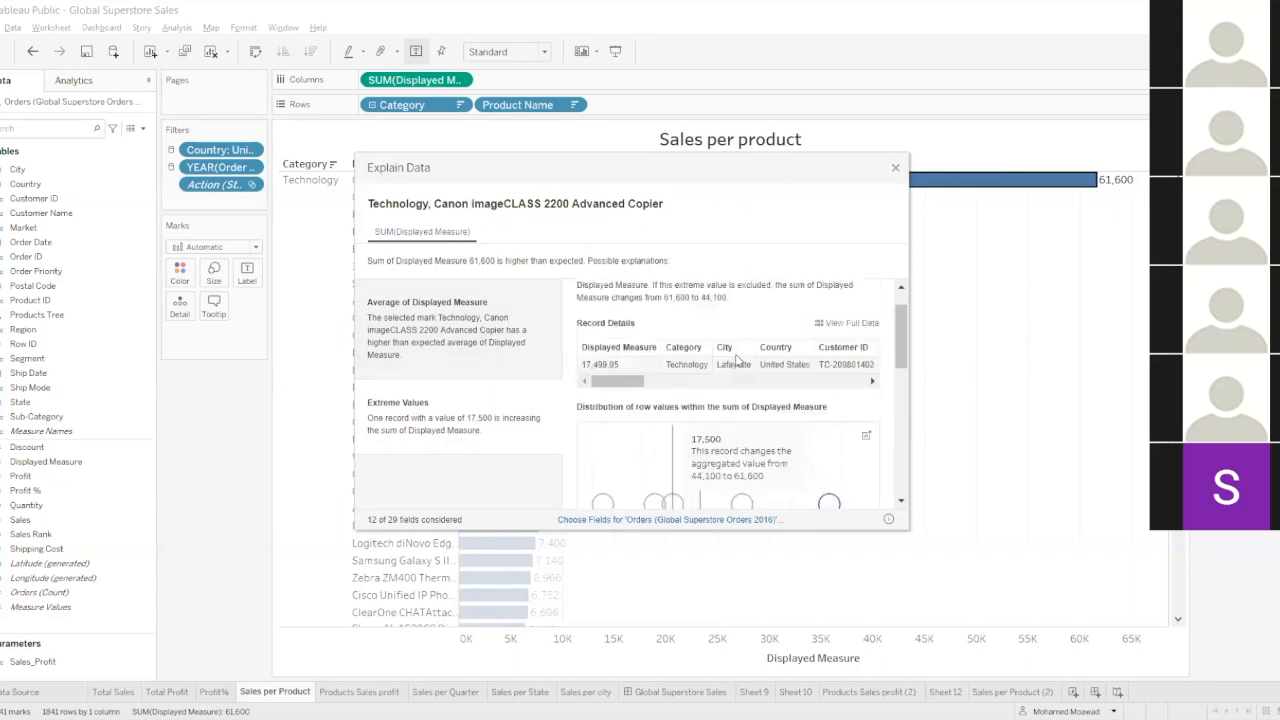
click(895, 169)
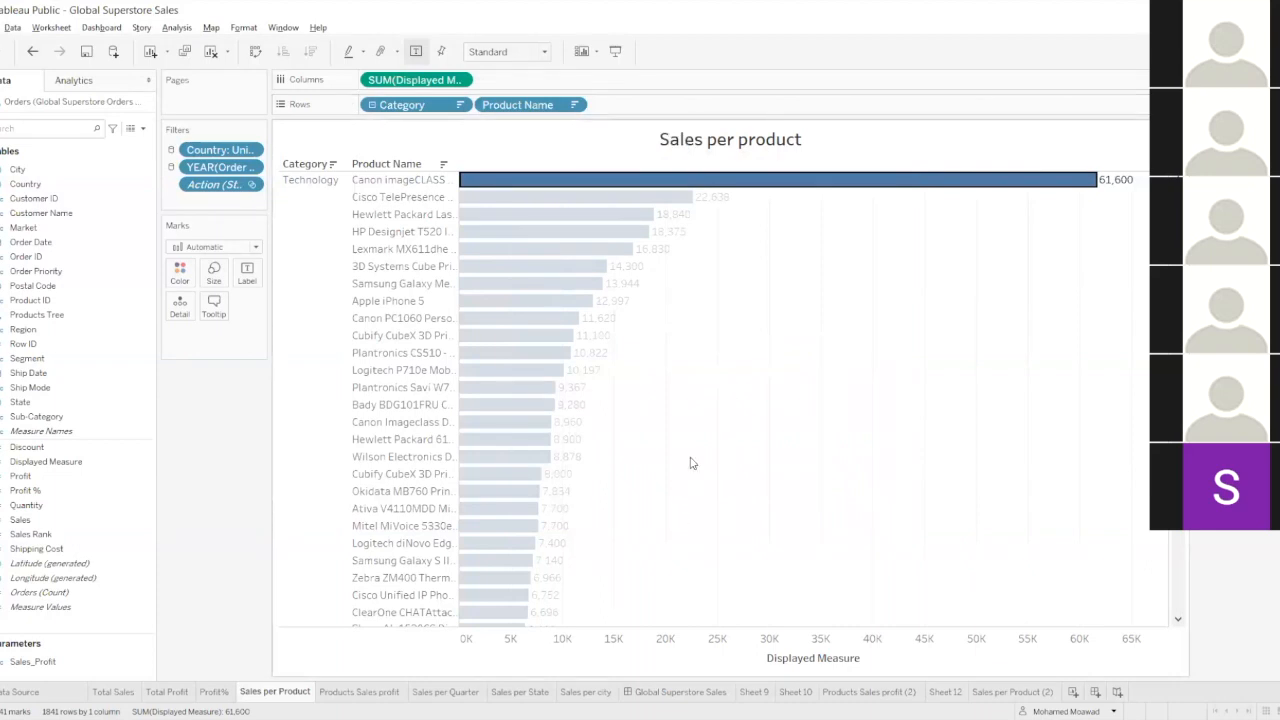
mouse_move(592, 191)
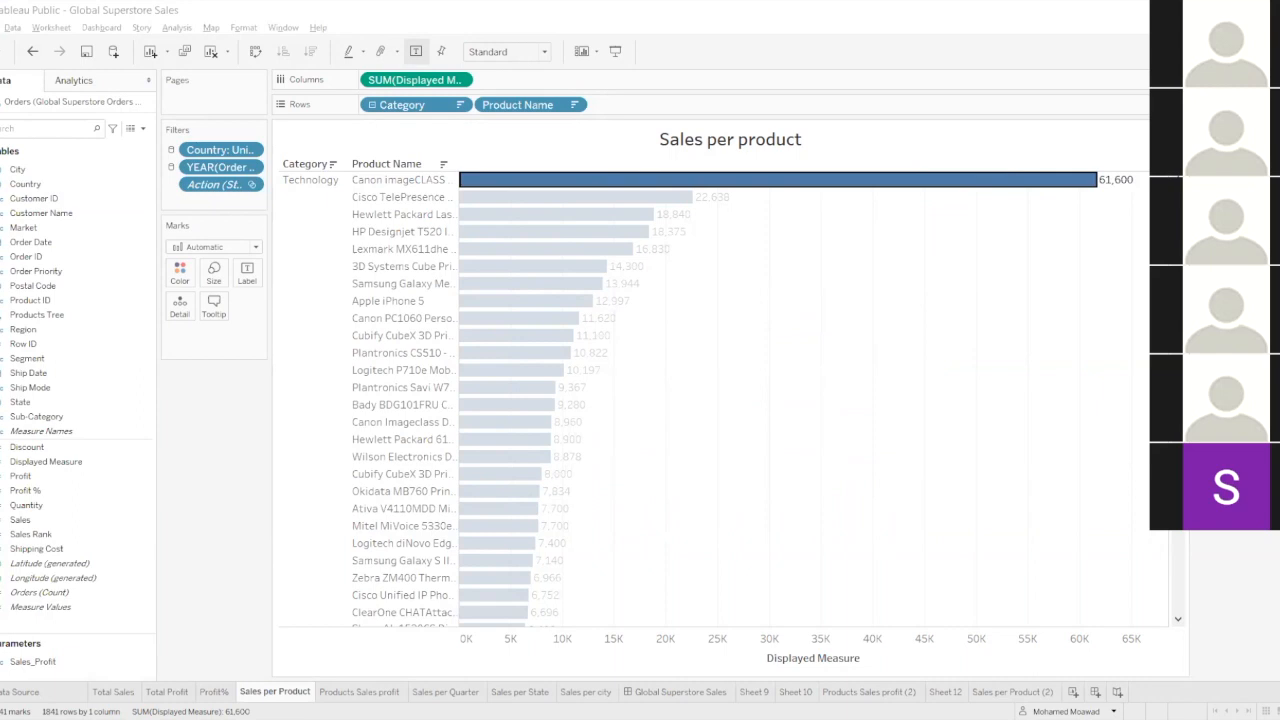
click(832, 210)
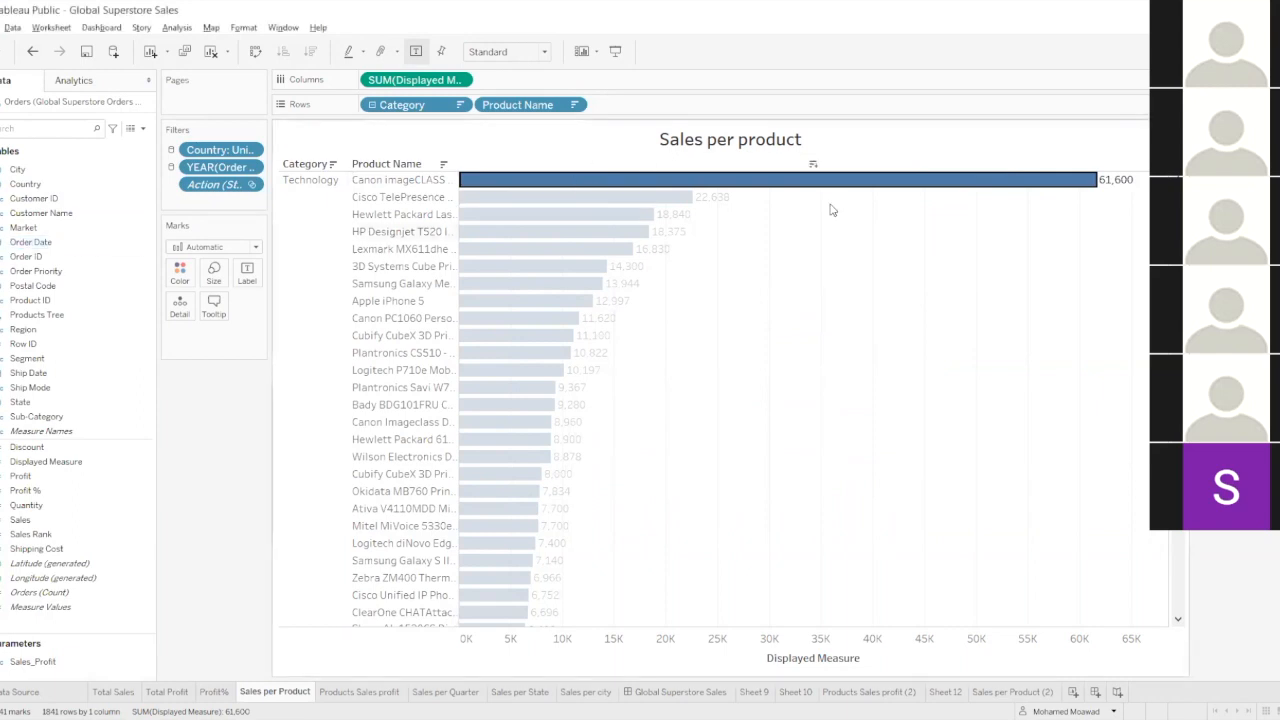
click(832, 210)
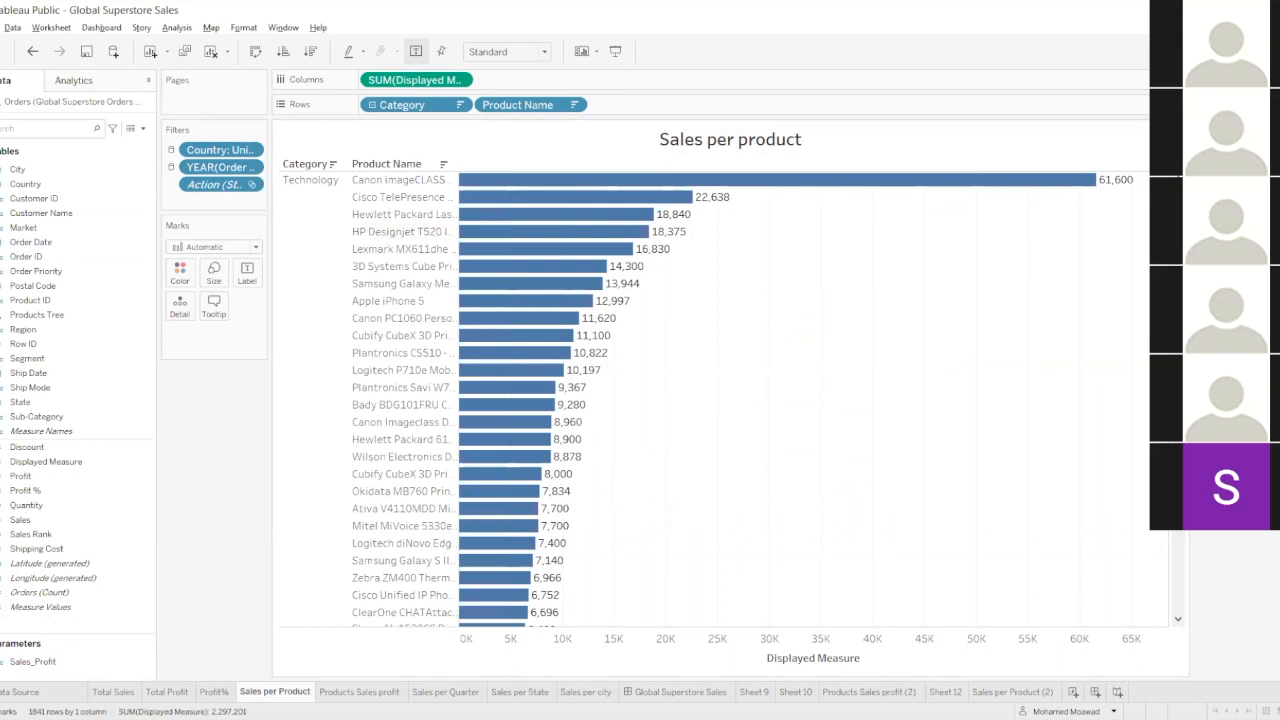
Reopen the Sales per product sheet from the Global Superstore Sales dashboard and replace its Displayed Measure with Sales.
click(661, 695)
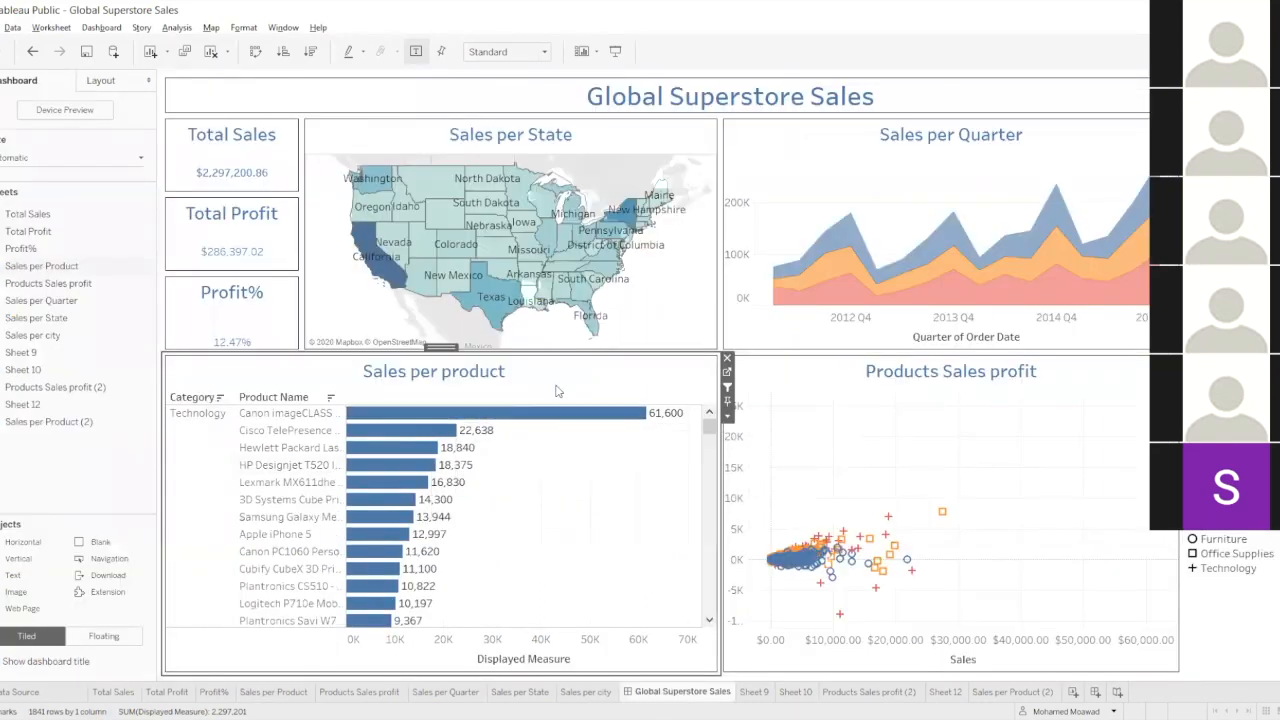
click(727, 372)
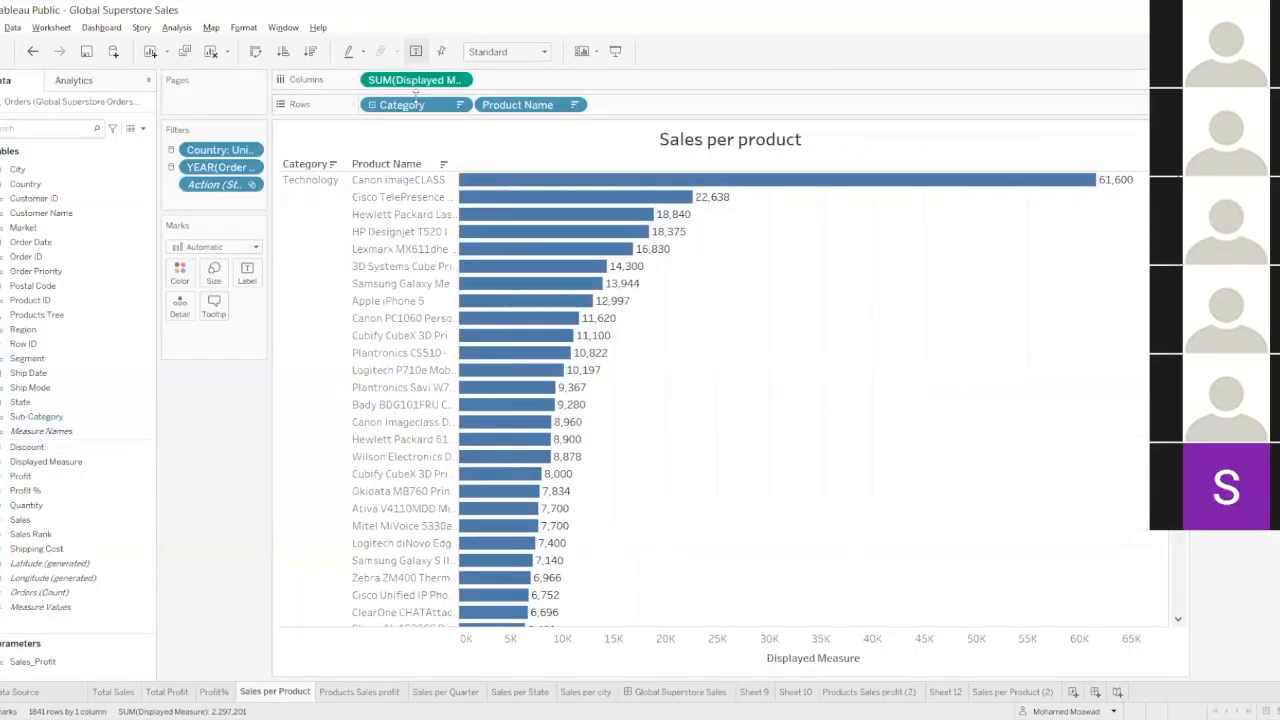
drag(413, 82, 210, 199)
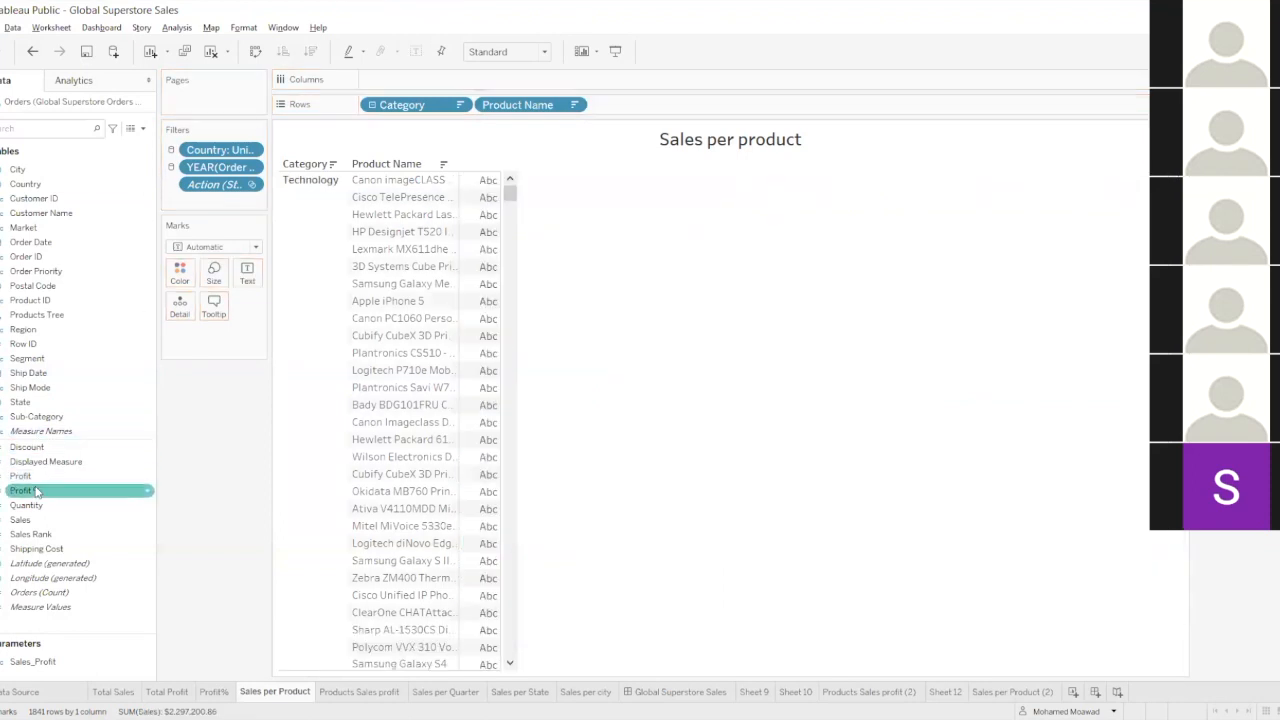
double_click(47, 520)
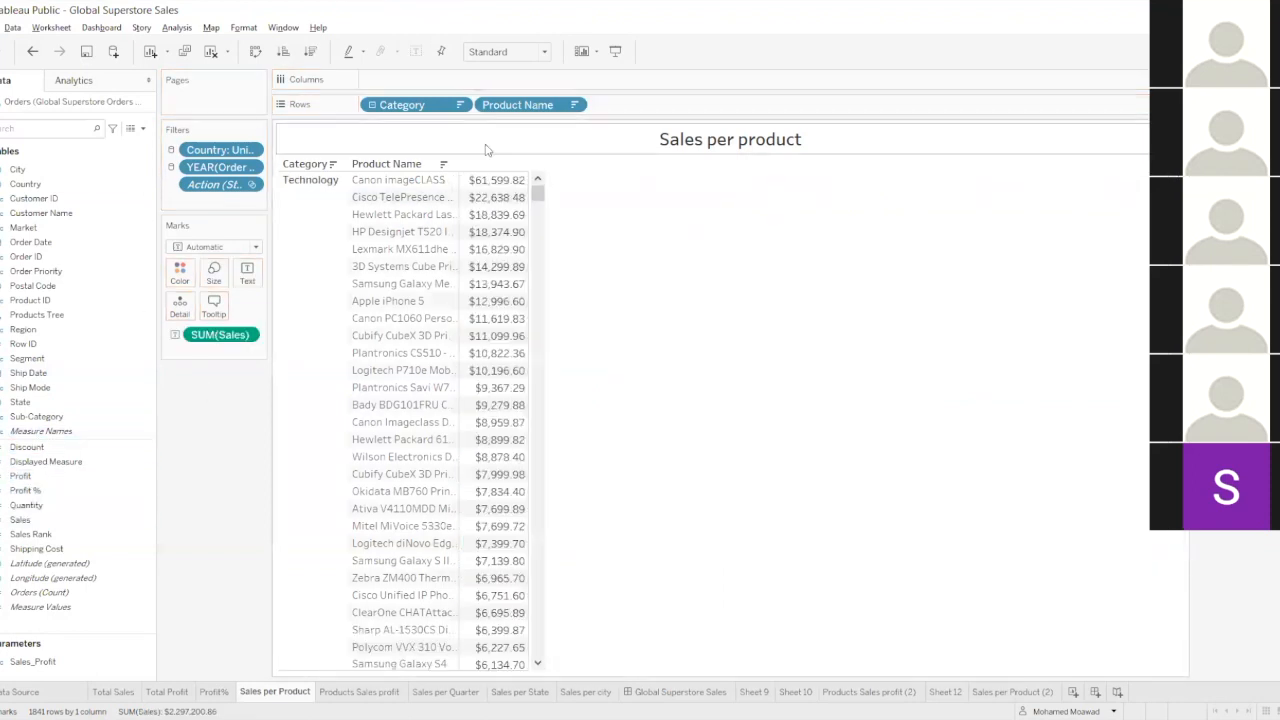
Display the product sales as horizontal bars and sort the products in descending order of sales.
click(1254, 51)
click(1163, 179)
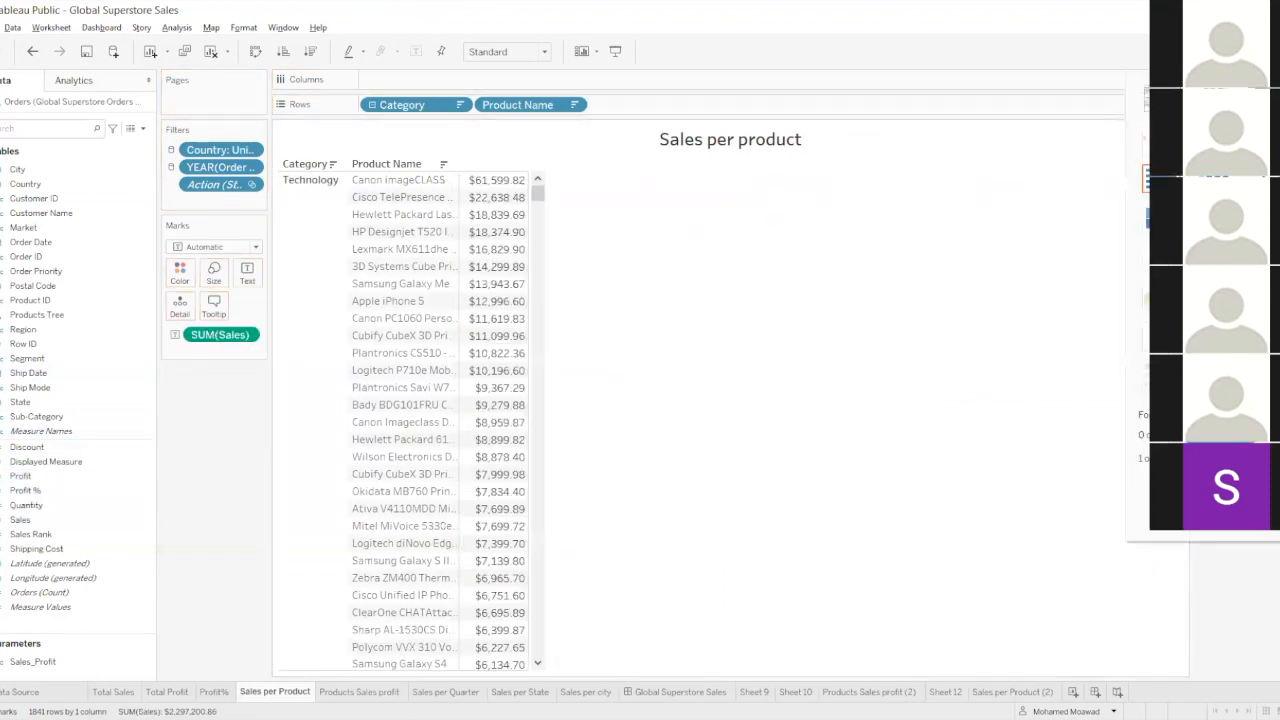
click(310, 51)
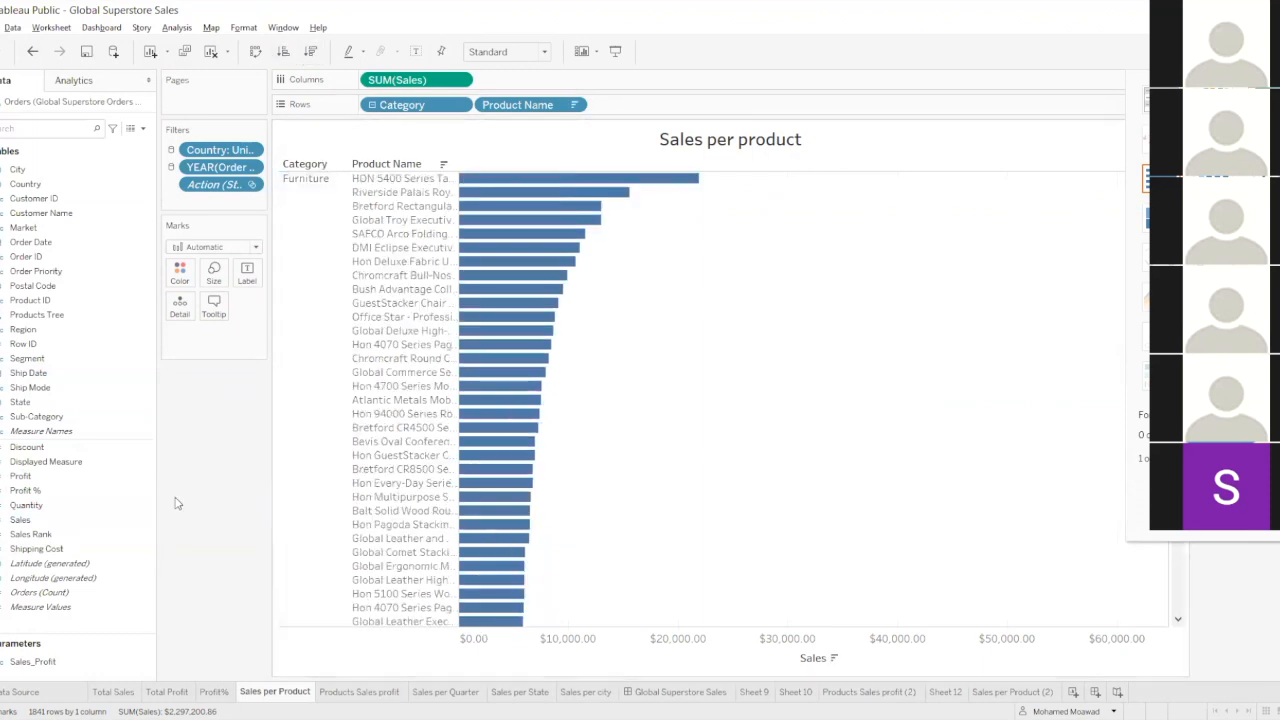
Check the reworked Sales per product chart on the Global Superstore Sales dashboard and hide the Show Me pane.
click(643, 693)
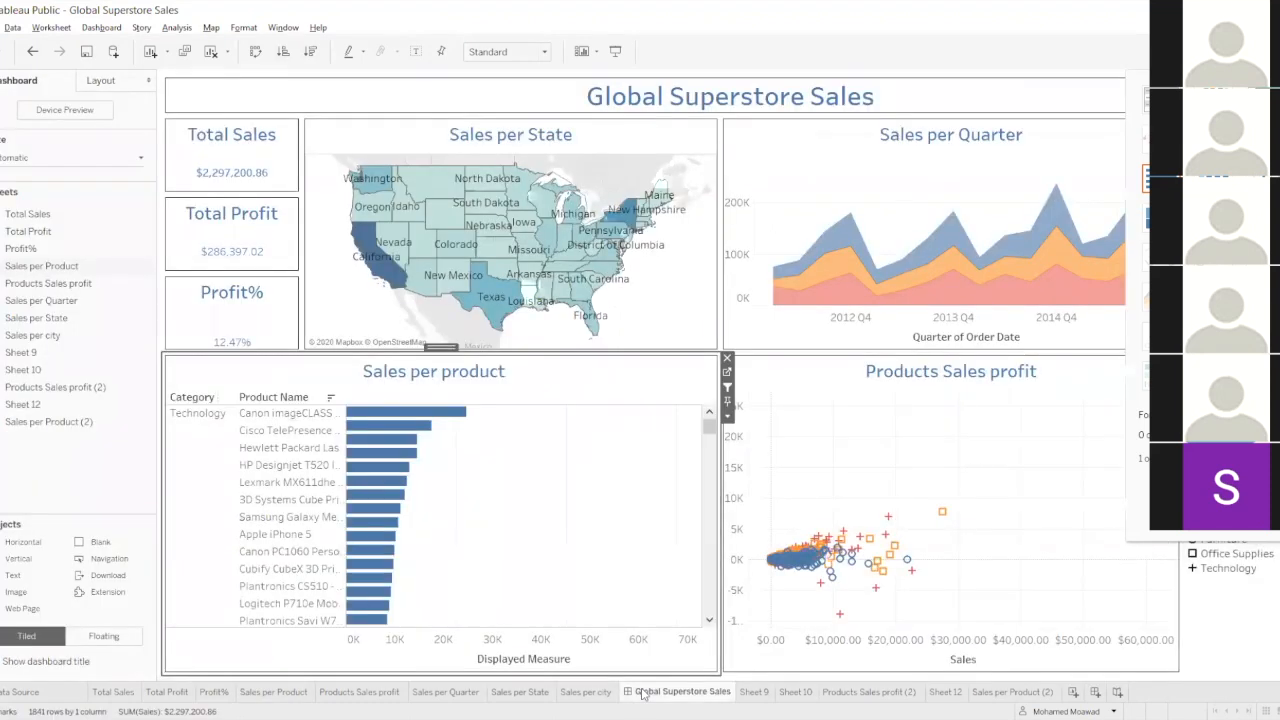
scroll(397, 461, up, 7)
drag(709, 428, 712, 378)
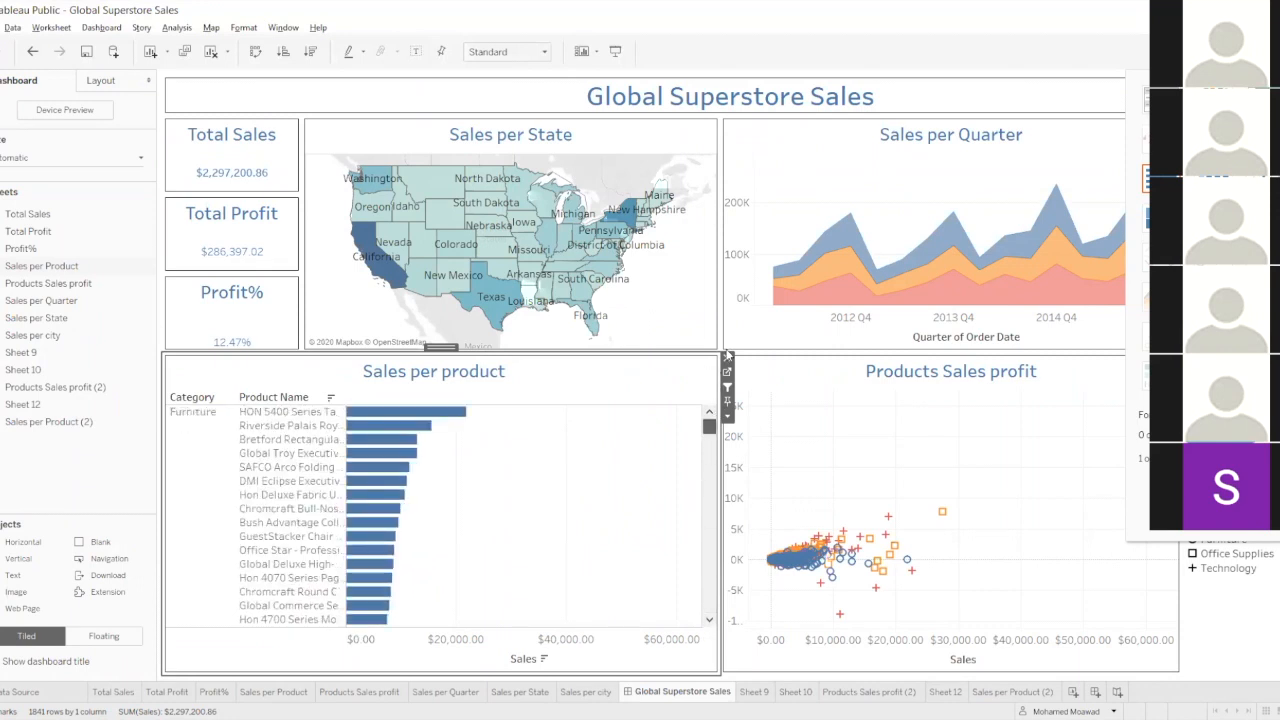
key(ctrl+1)
key(Escape)
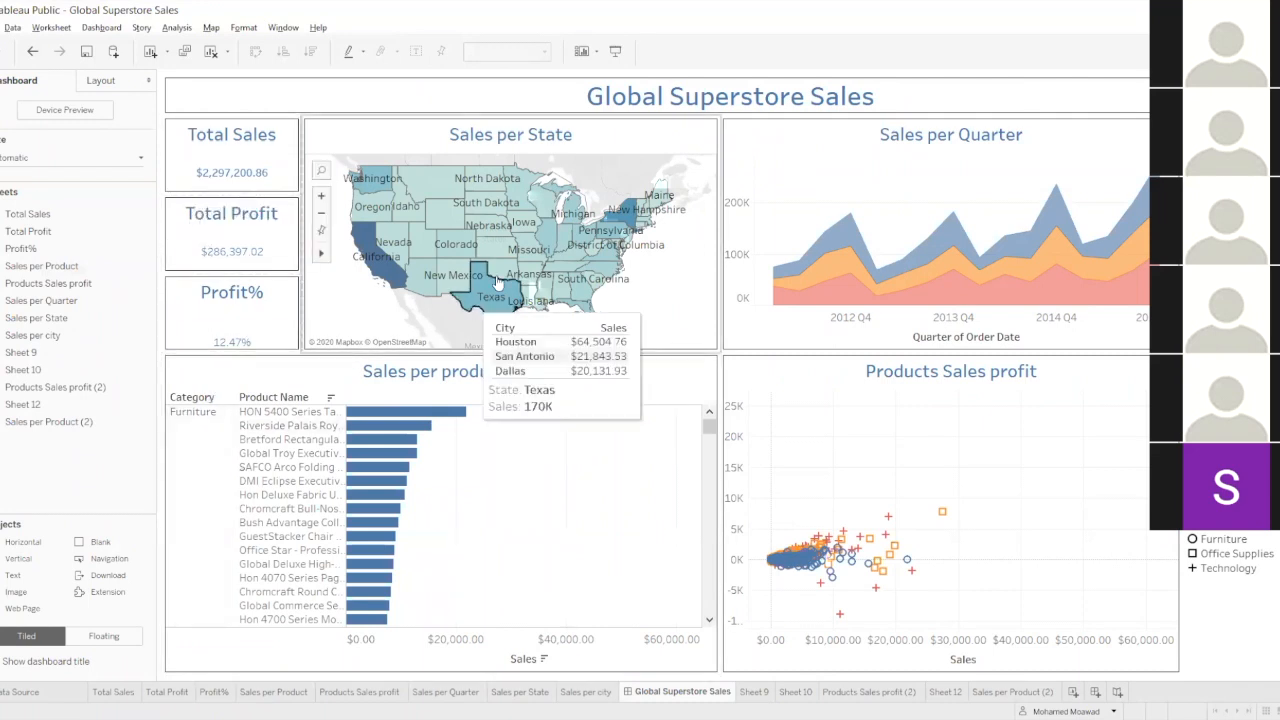
click(472, 385)
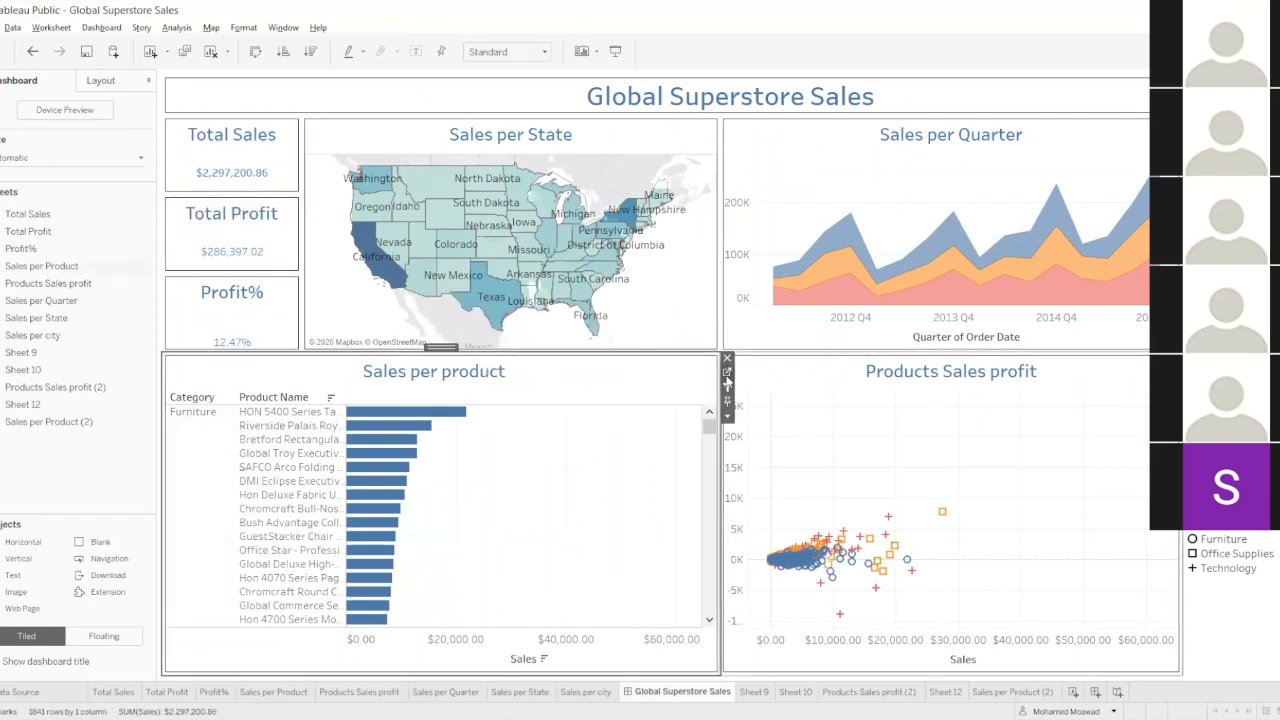
On the Sales per product sheet, collapse the products, sort the categories in descending order of sales, and expand the products again.
click(727, 377)
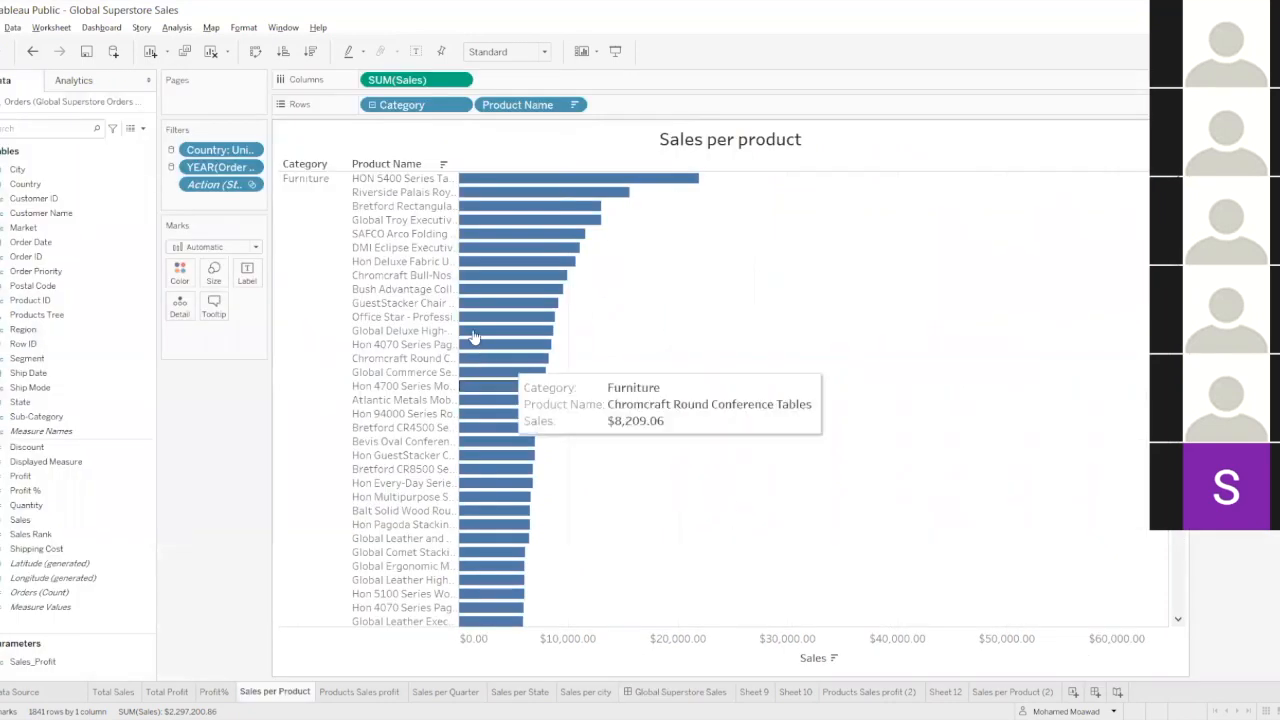
click(326, 166)
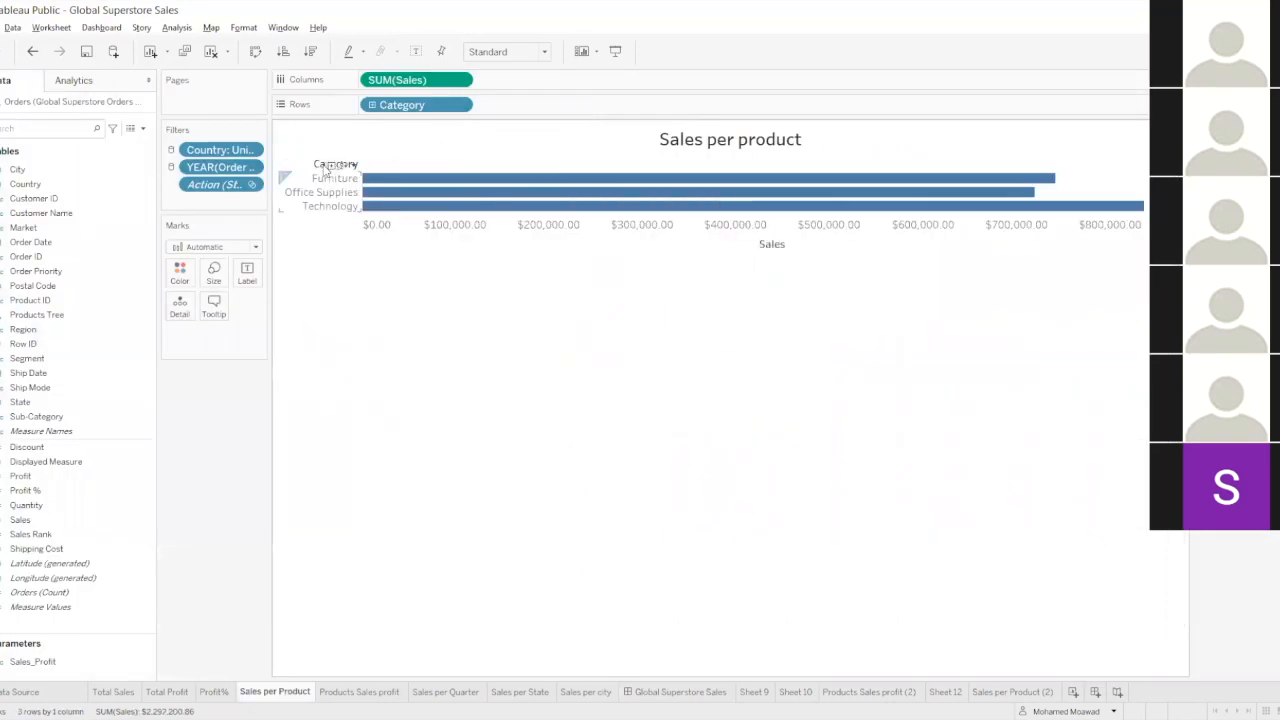
click(310, 51)
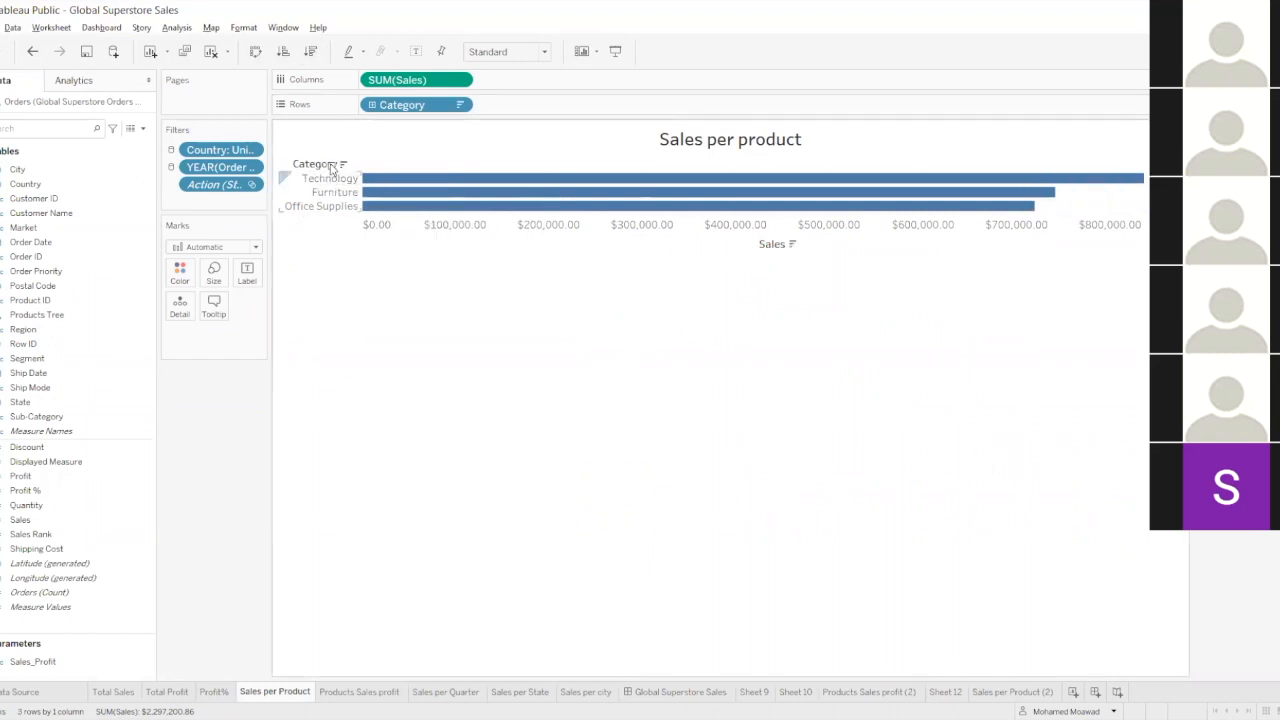
click(331, 167)
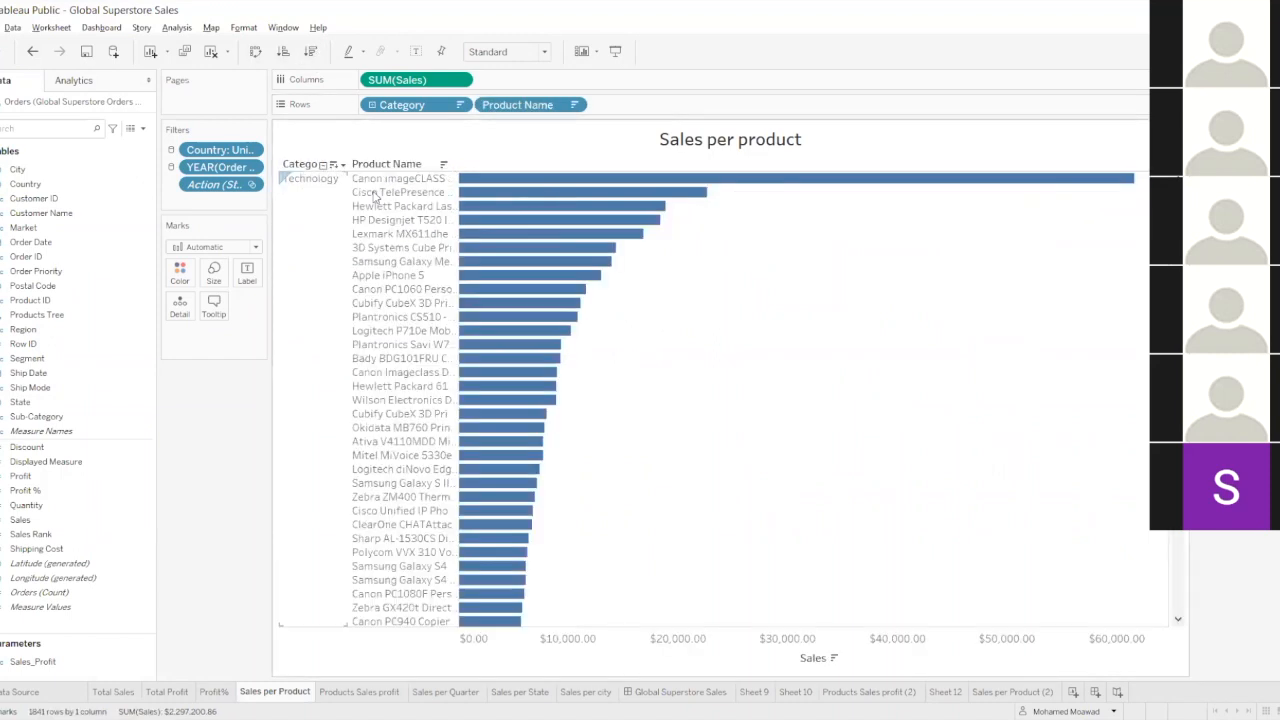
Show sales value labels on the product bars and increase the row height so that every bar has room for its label.
click(247, 274)
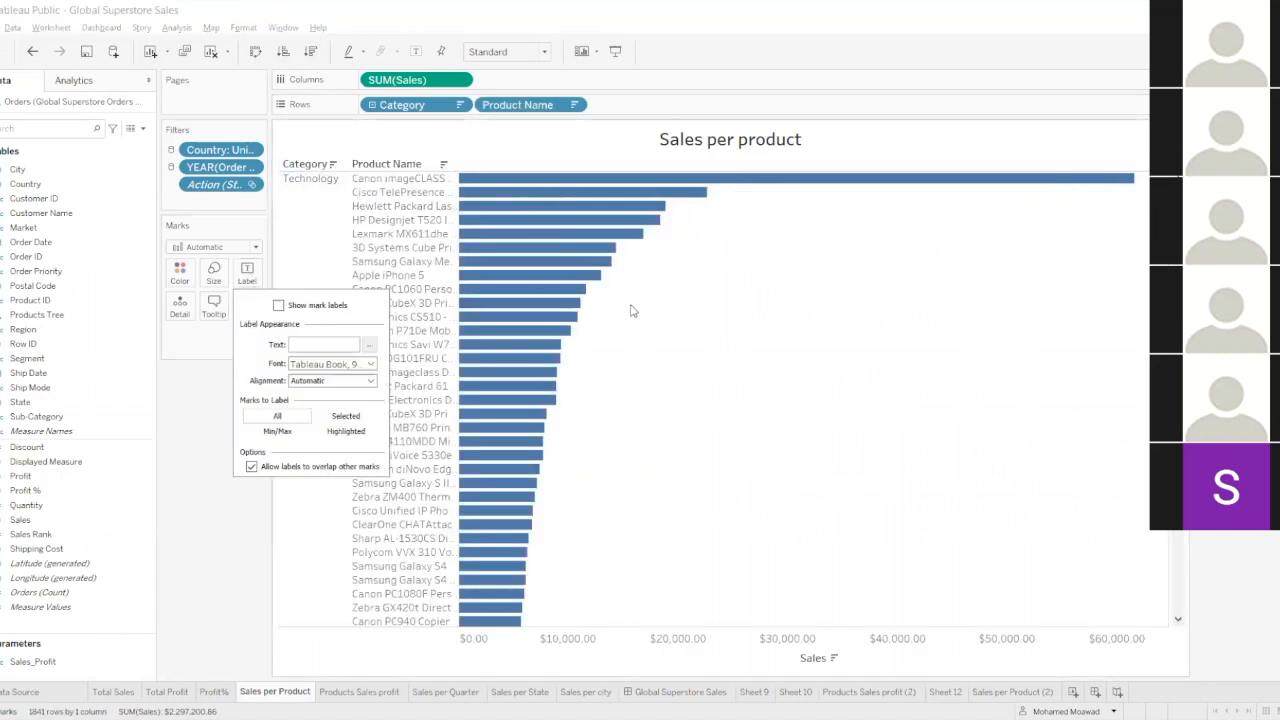
click(279, 305)
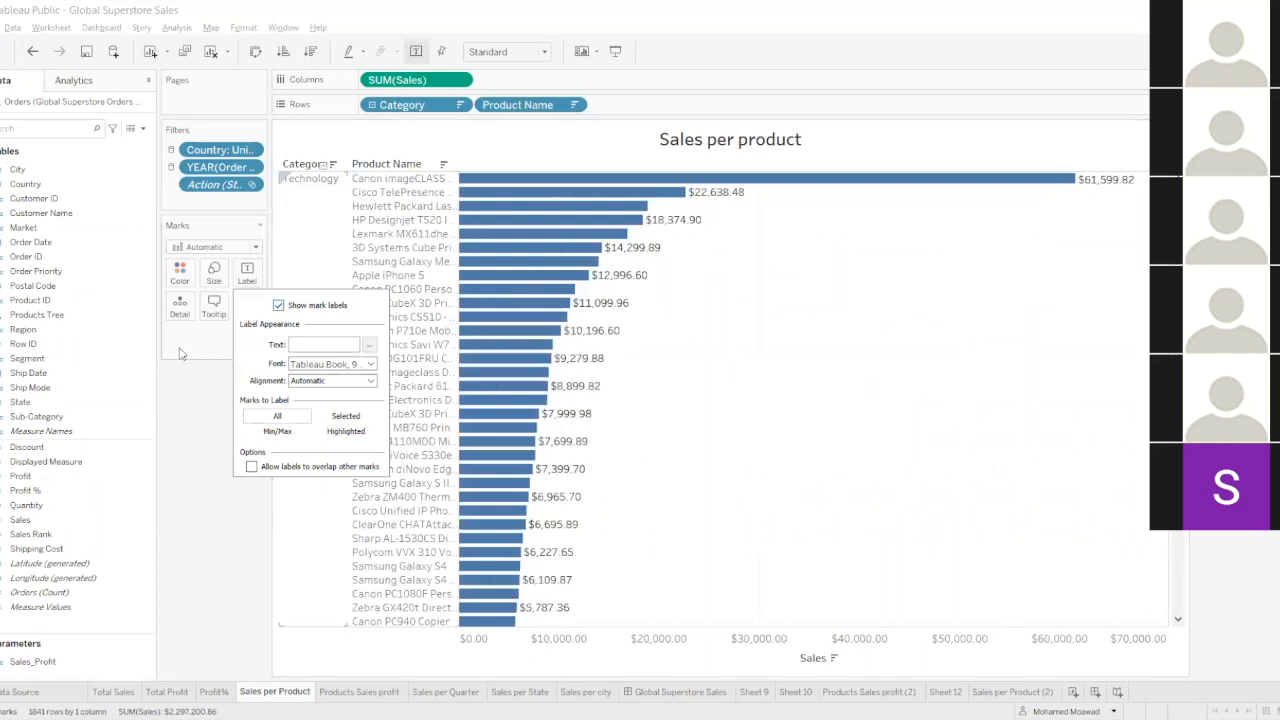
click(208, 400)
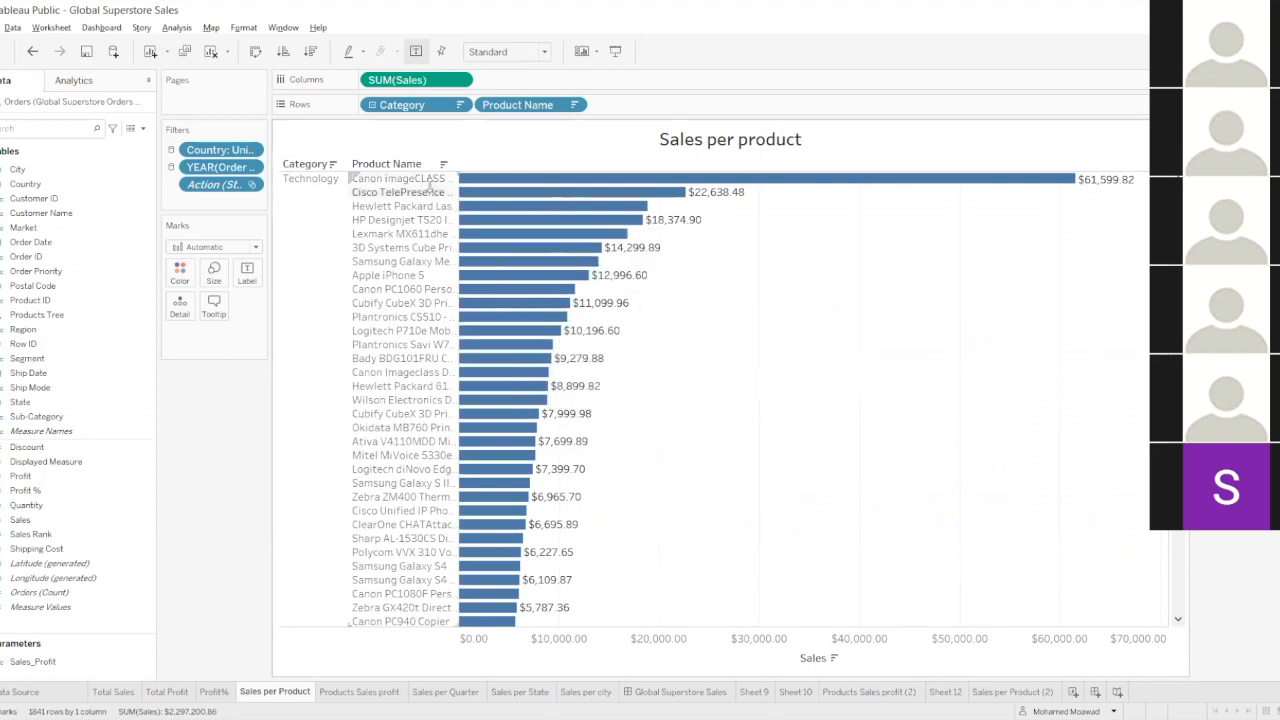
drag(430, 191, 430, 192)
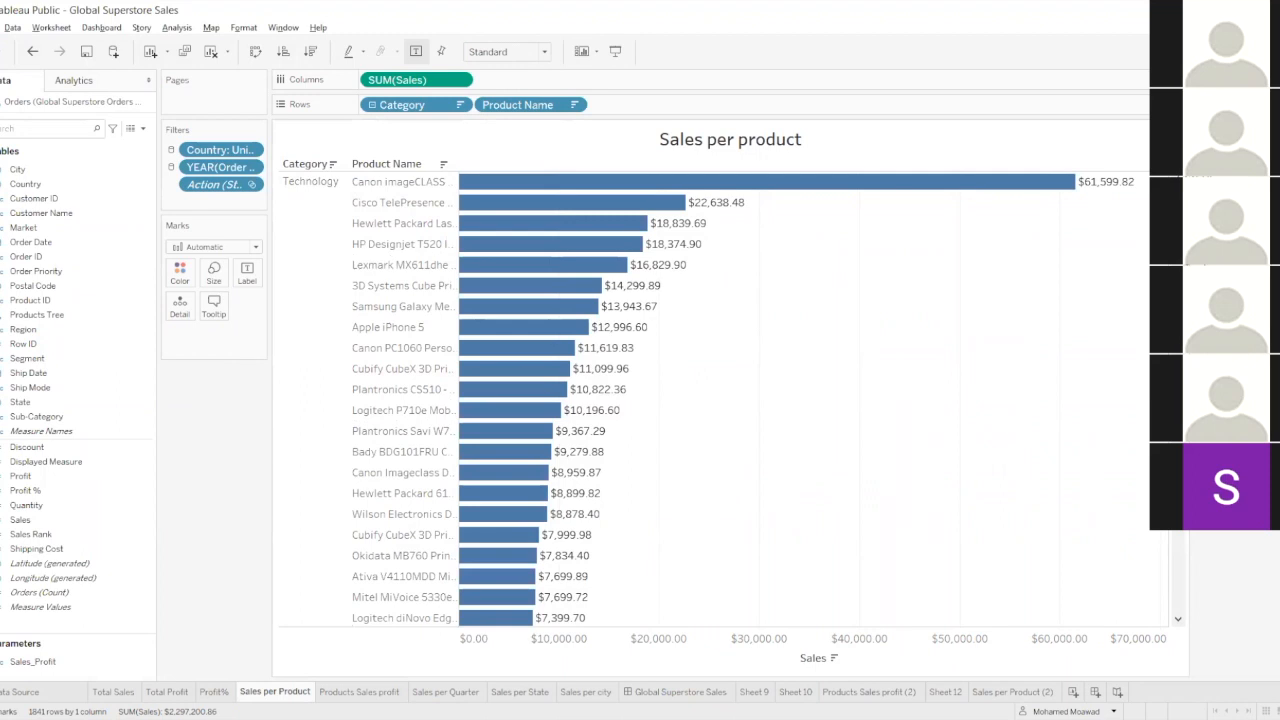
click(1236, 52)
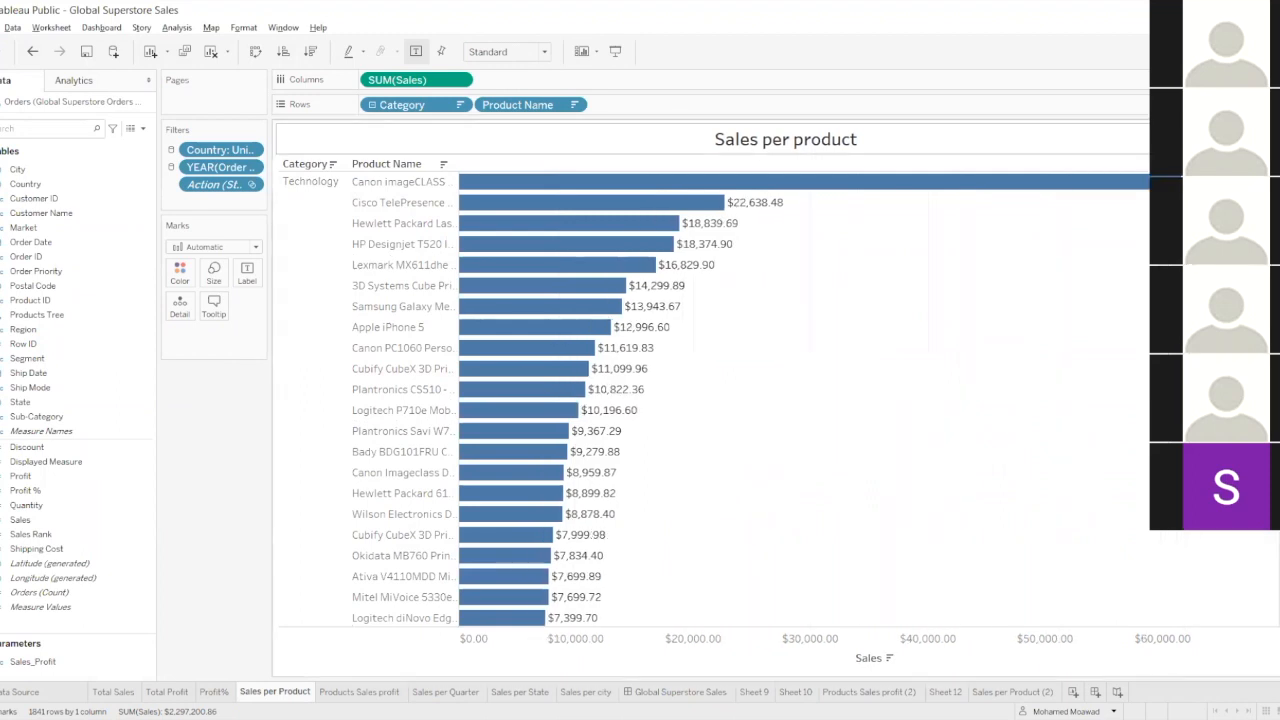
In the Sales per product sheet's title, replace the Sales_Profit parameter with the plain text "Sales".
click(686, 696)
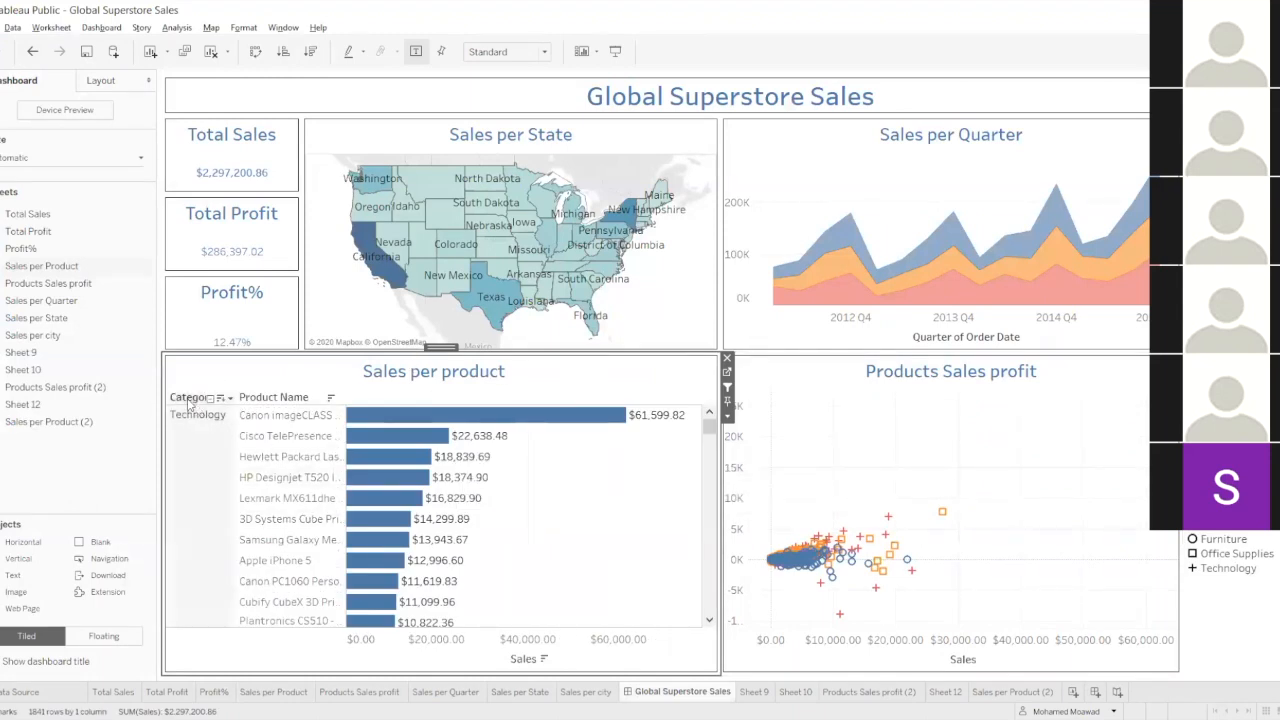
mouse_move(399, 420)
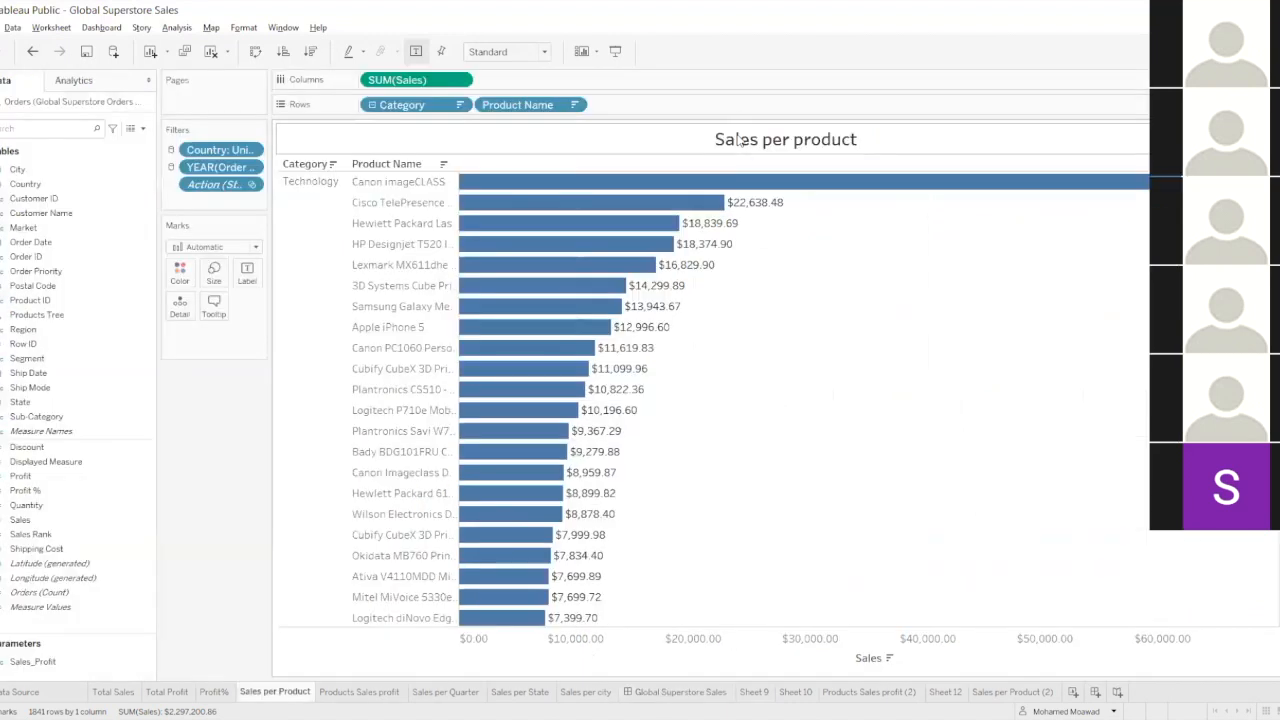
double_click(742, 140)
click(664, 298)
drag(680, 299, 523, 304)
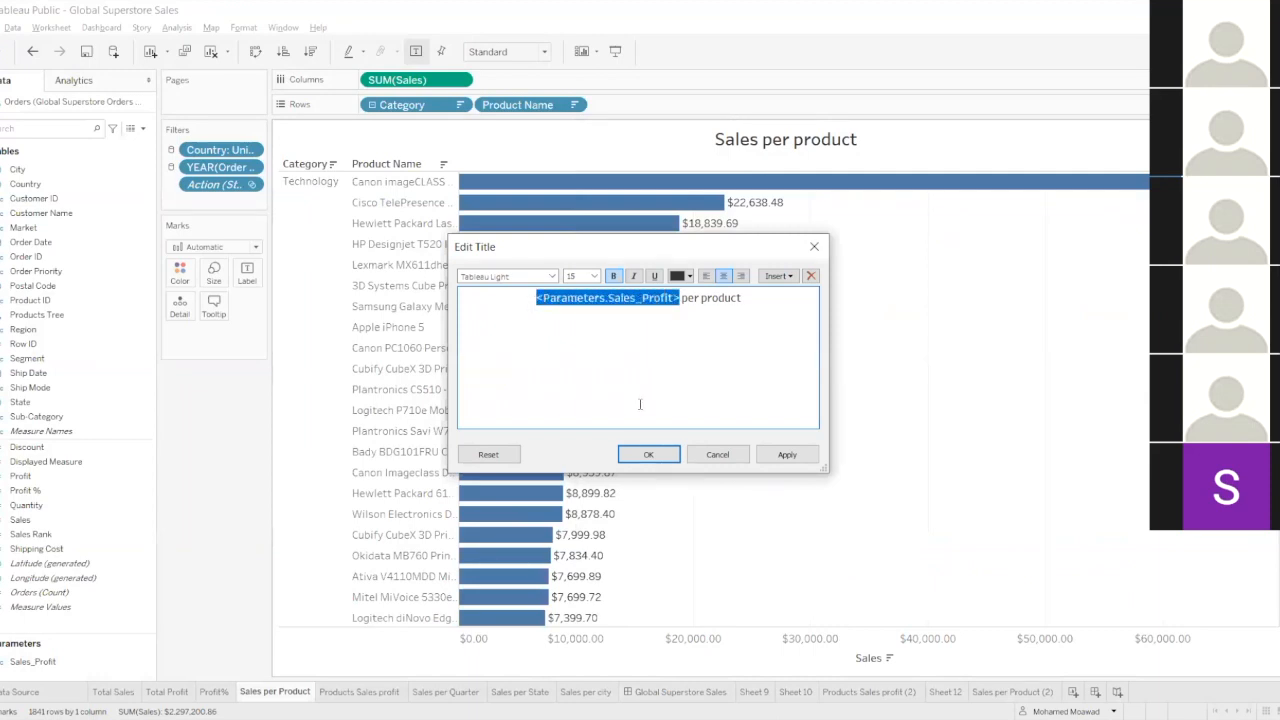
text(Sales)
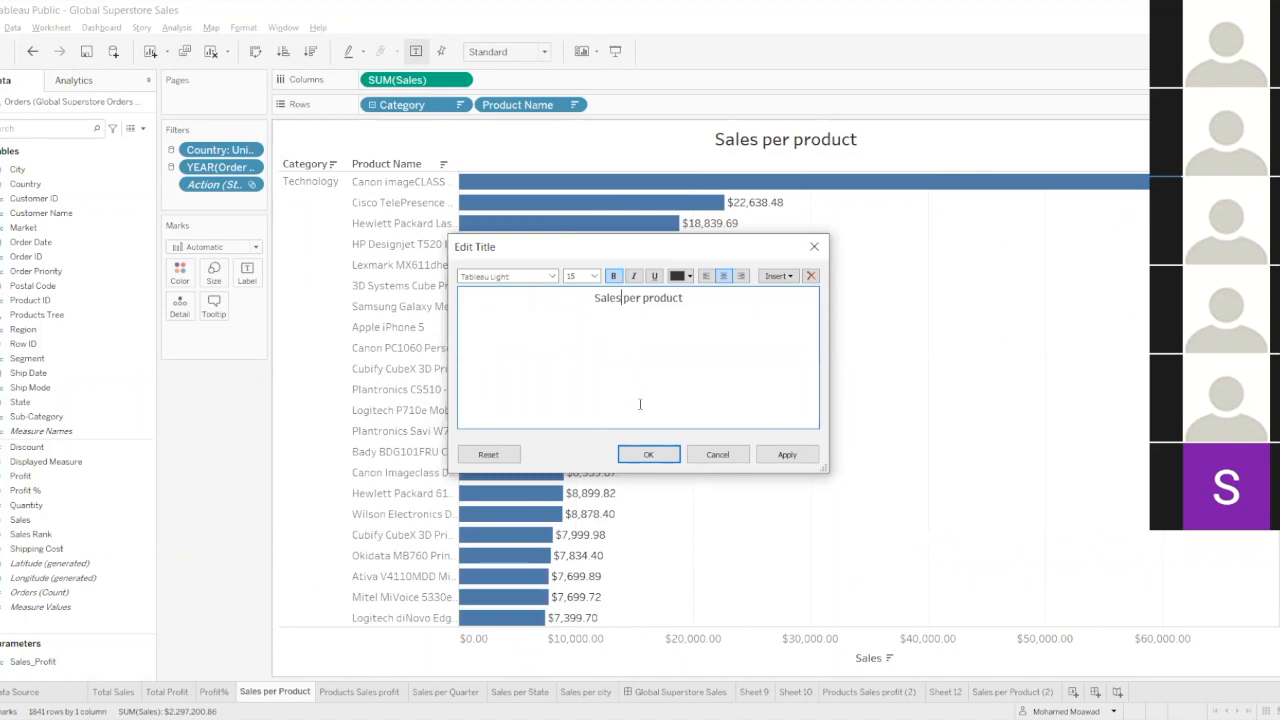
click(637, 456)
Examine the Sales per product chart on the Global Superstore Sales dashboard, including its title text and the labelled product bars.
click(648, 692)
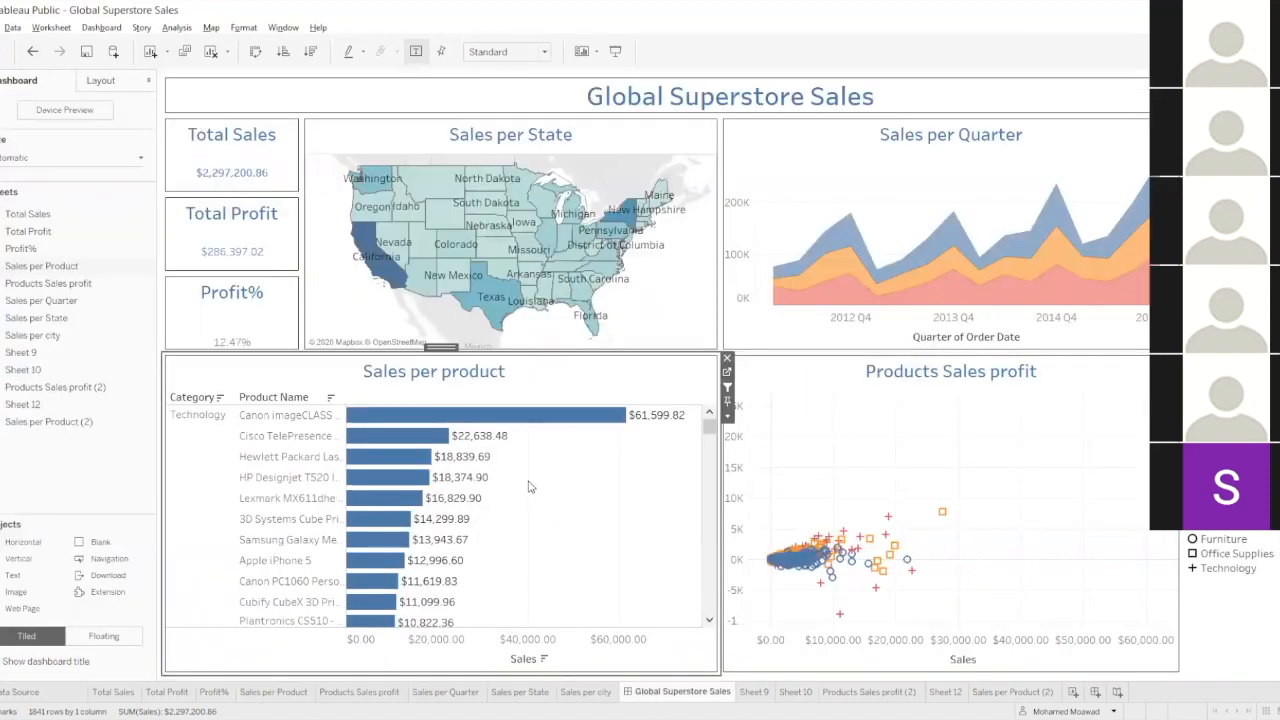
double_click(588, 387)
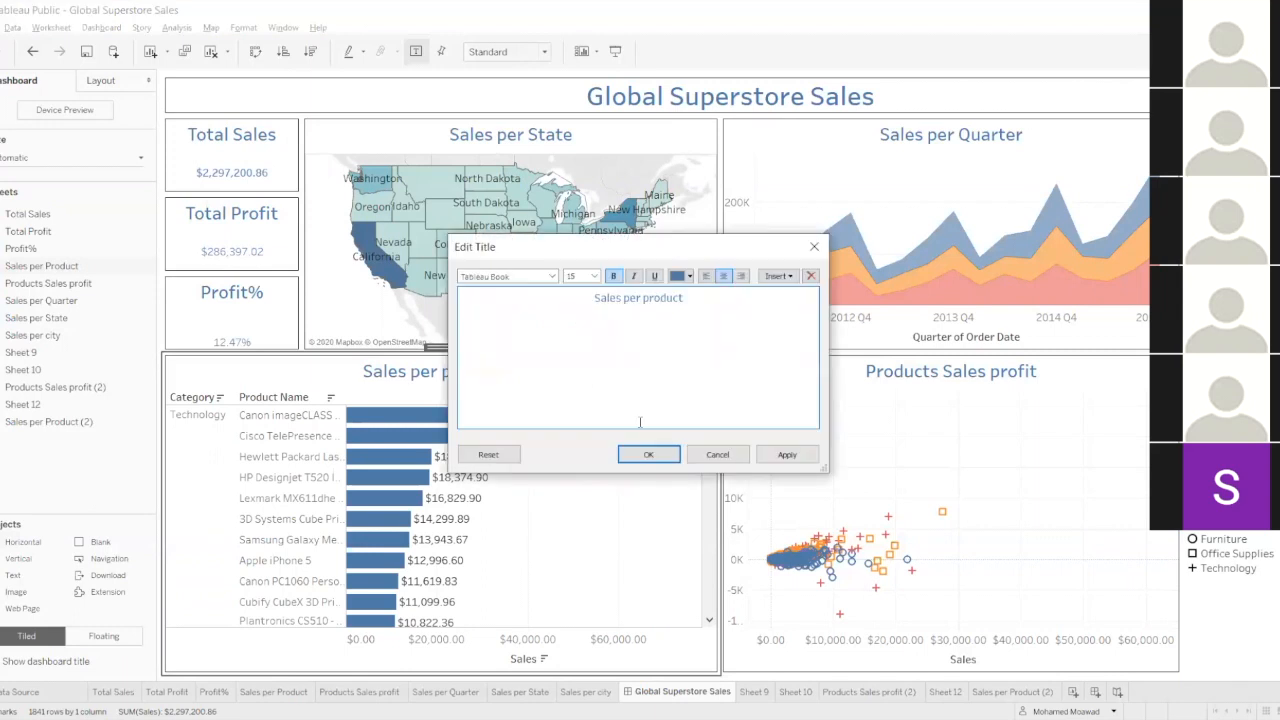
click(650, 457)
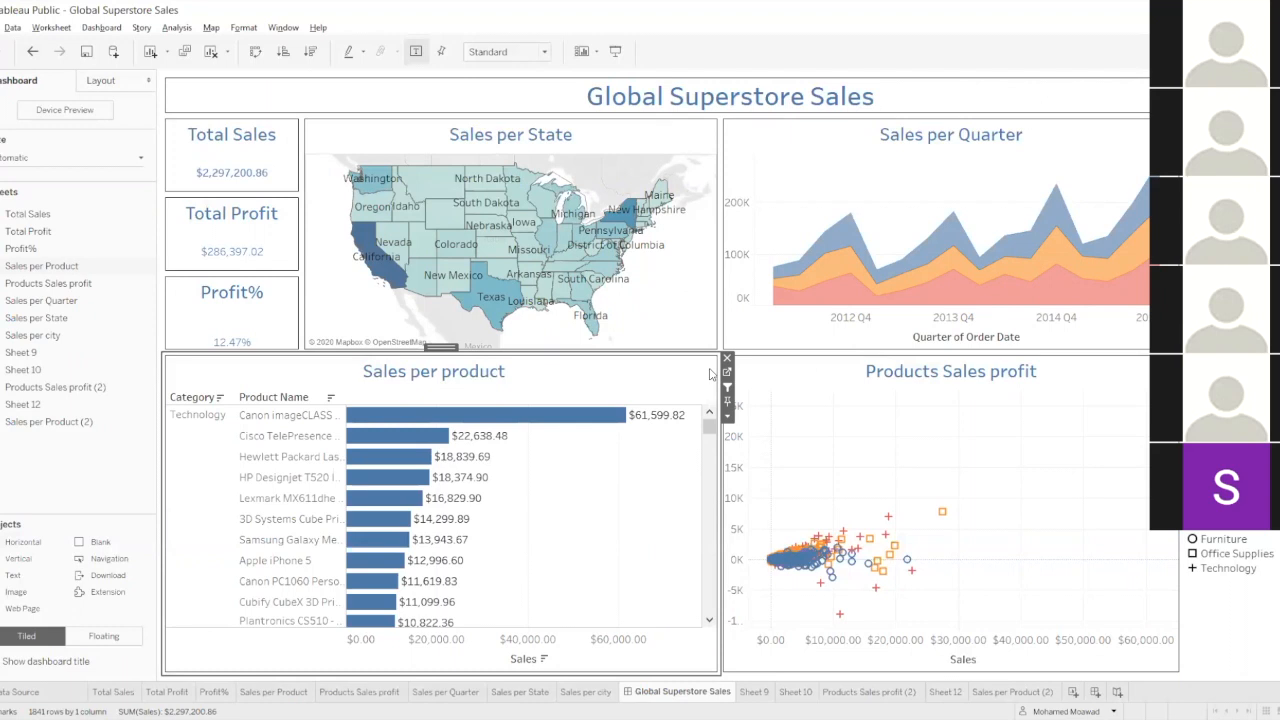
click(1272, 310)
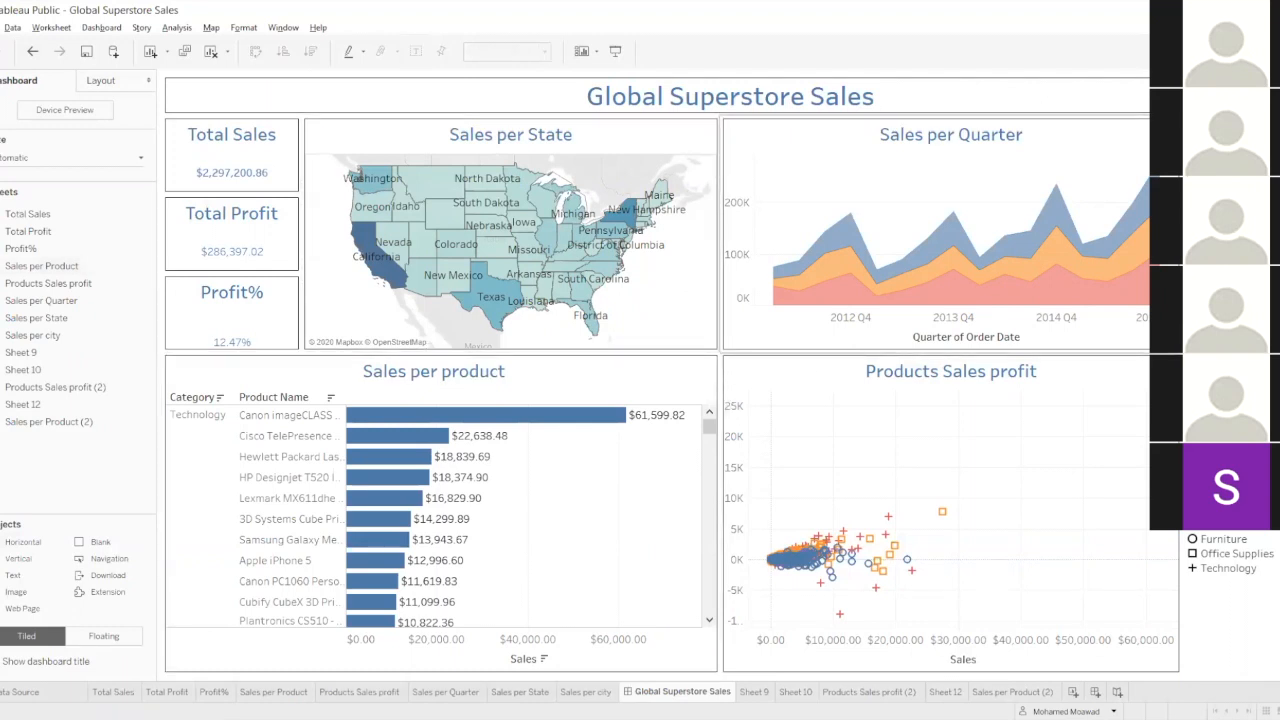
click(560, 383)
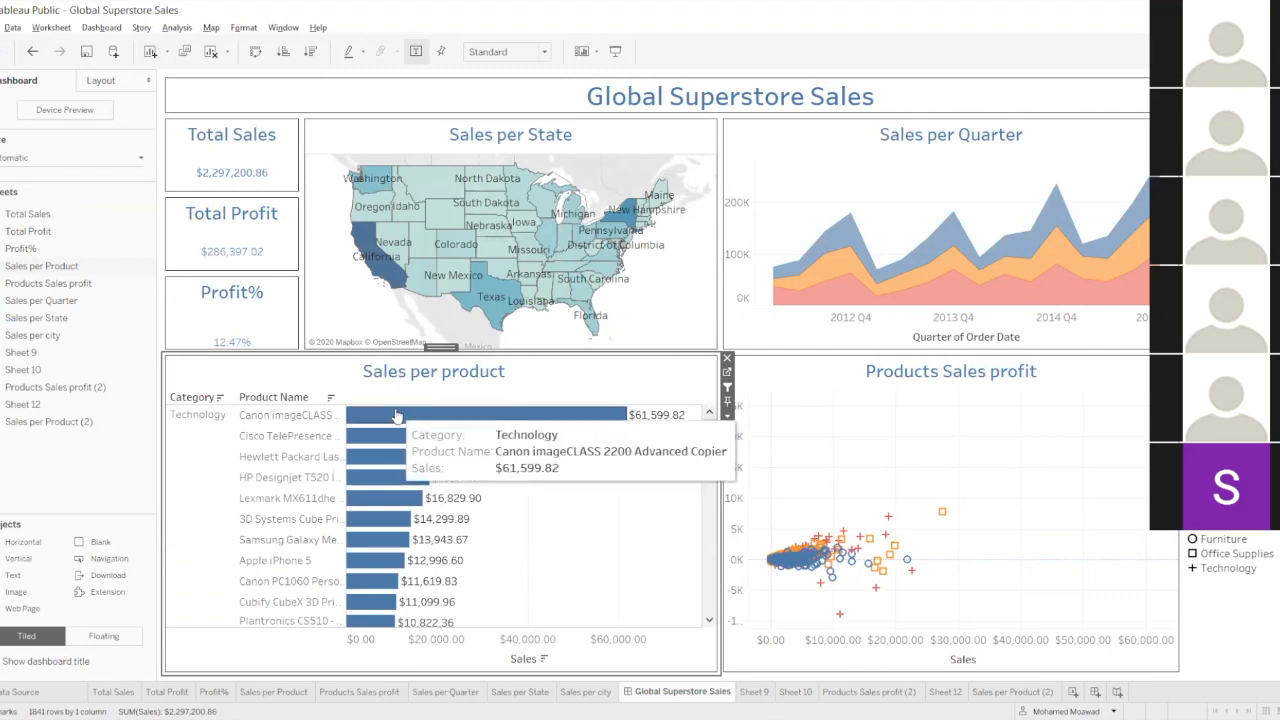
mouse_move(392, 502)
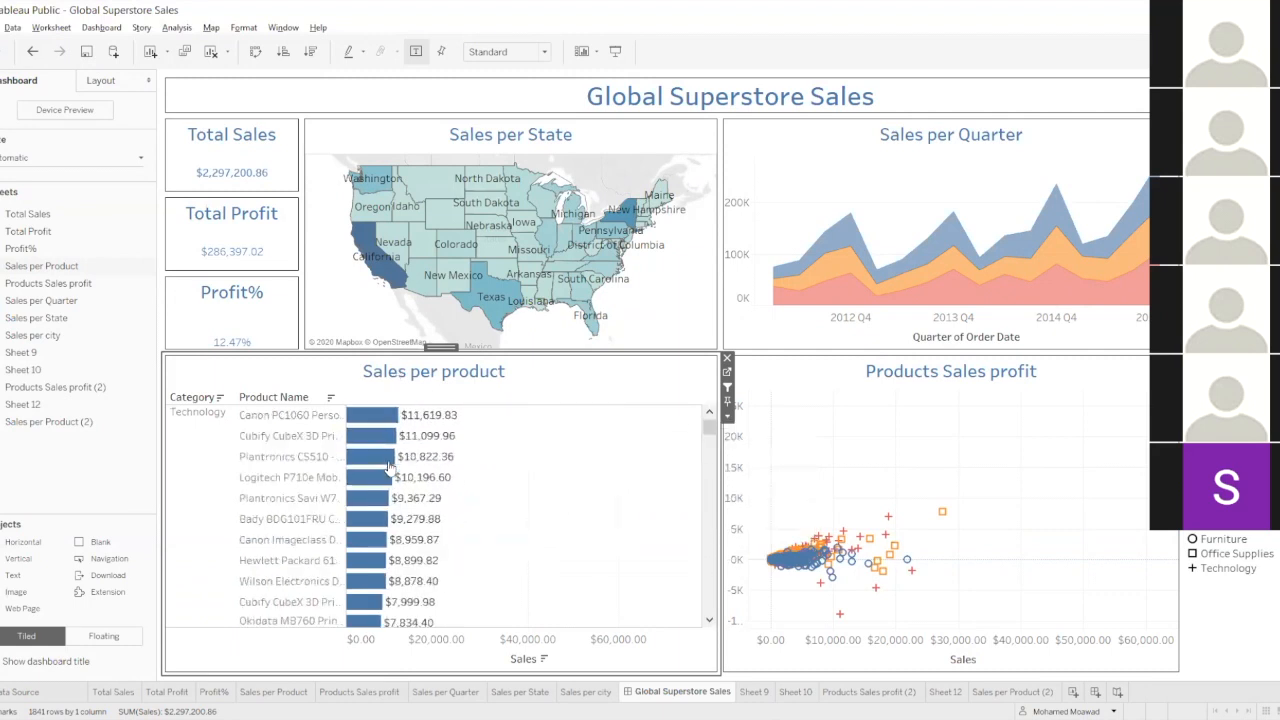
click(728, 372)
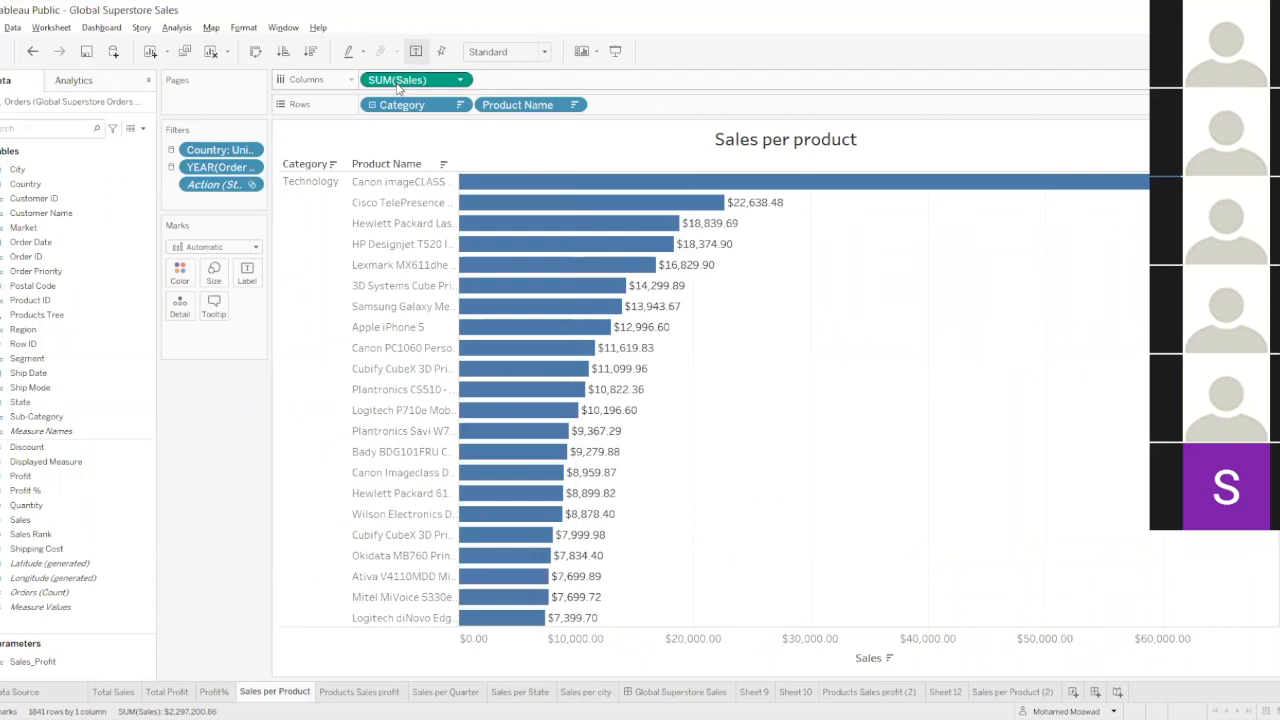
click(680, 691)
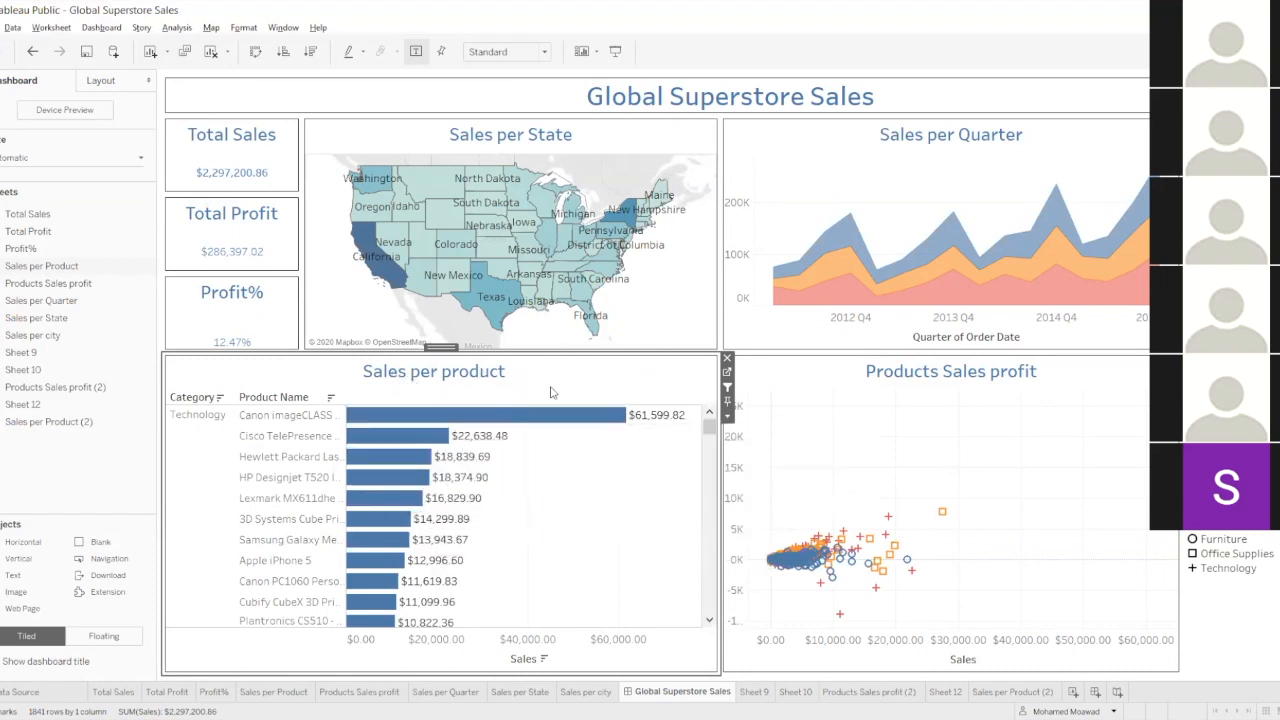
Delete the Sales_Profit parameter from the Sales per product sheet's data fields.
click(722, 373)
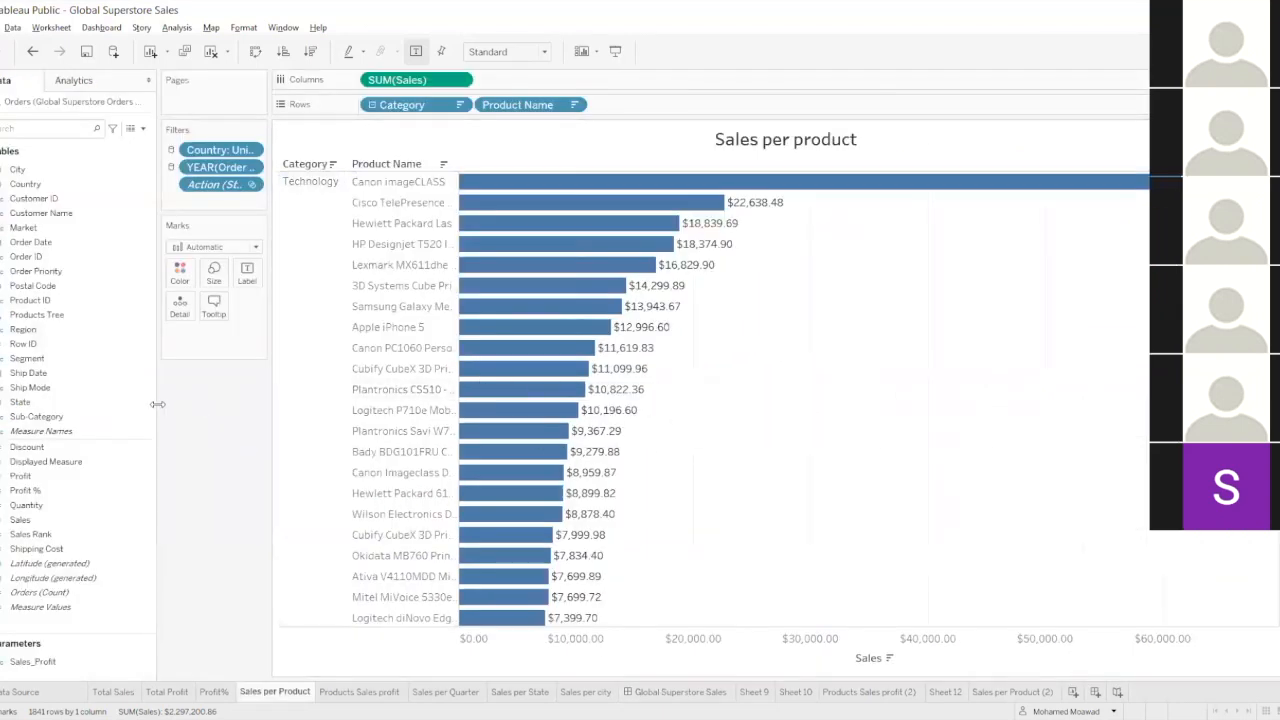
right_click(44, 663)
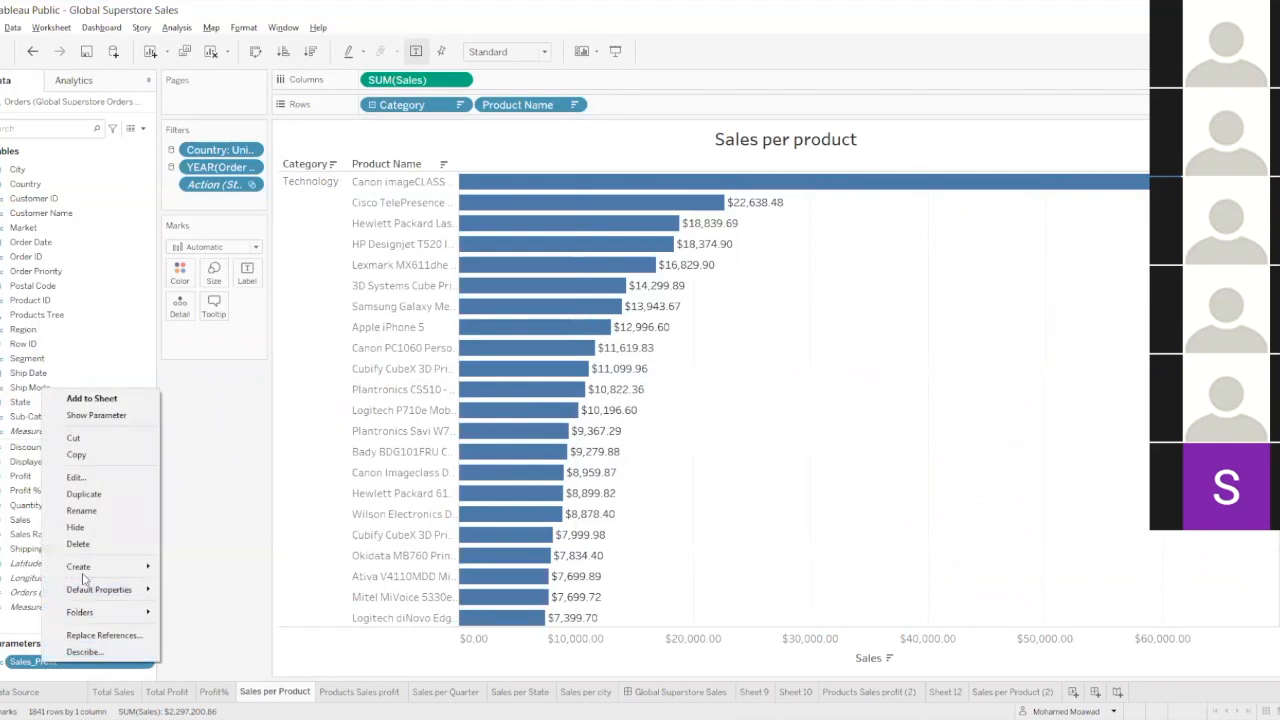
click(88, 543)
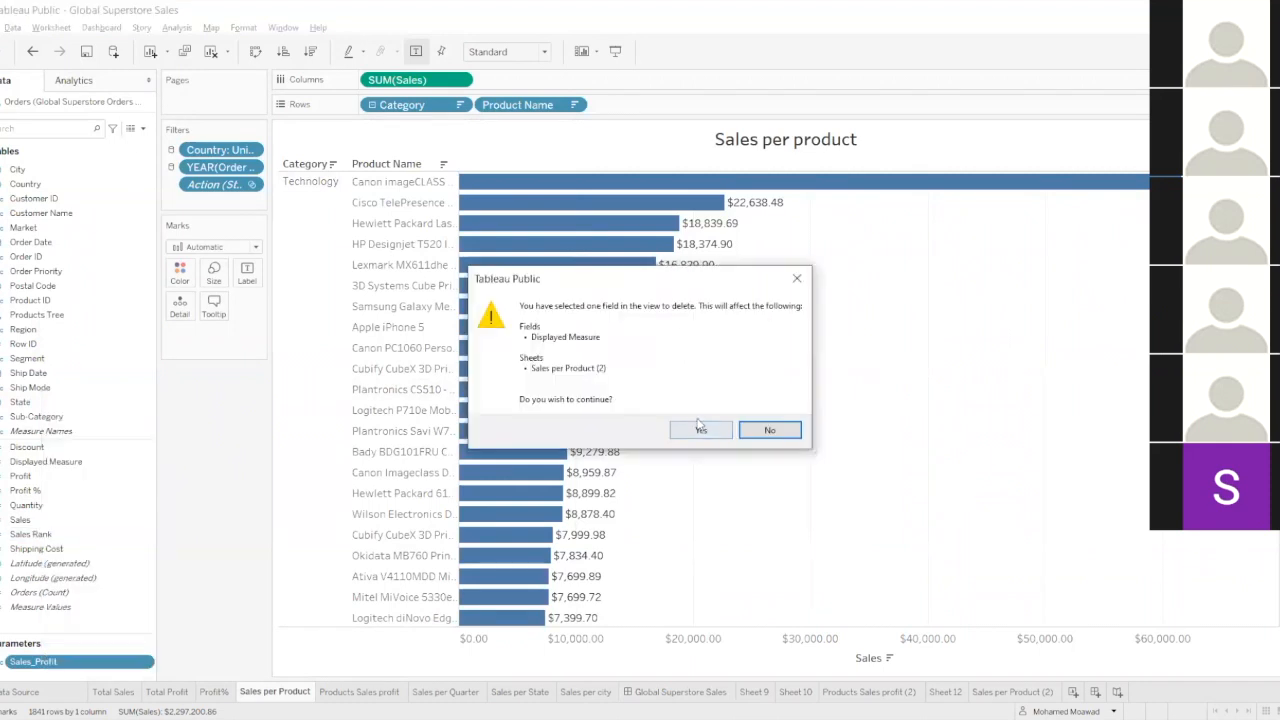
click(700, 429)
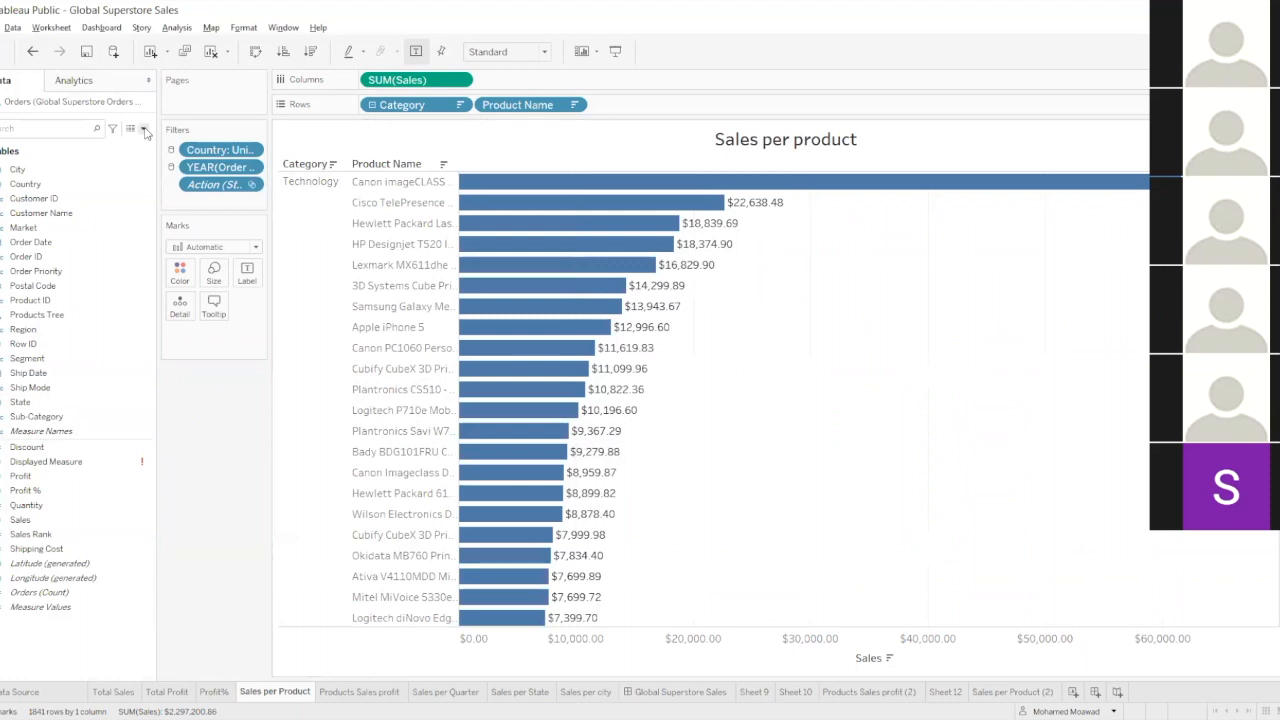
Delete the Displayed Measure calculated field from the workbook.
right_click(88, 461)
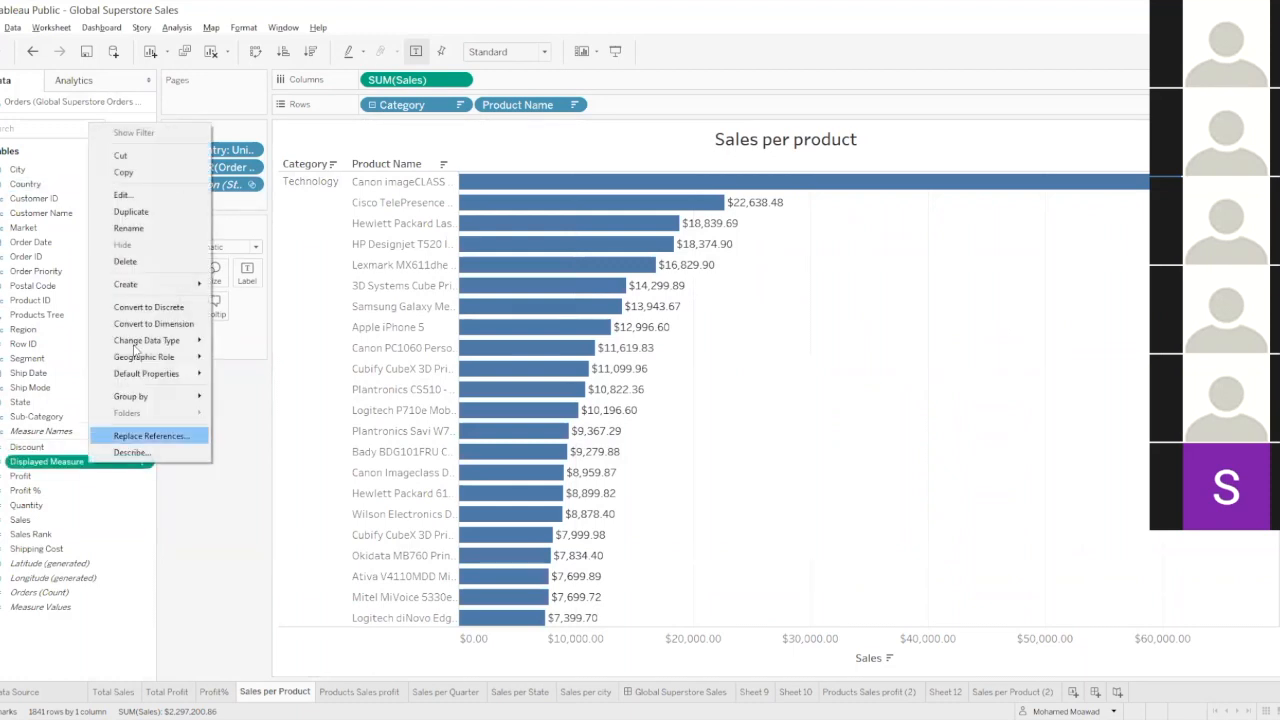
click(125, 261)
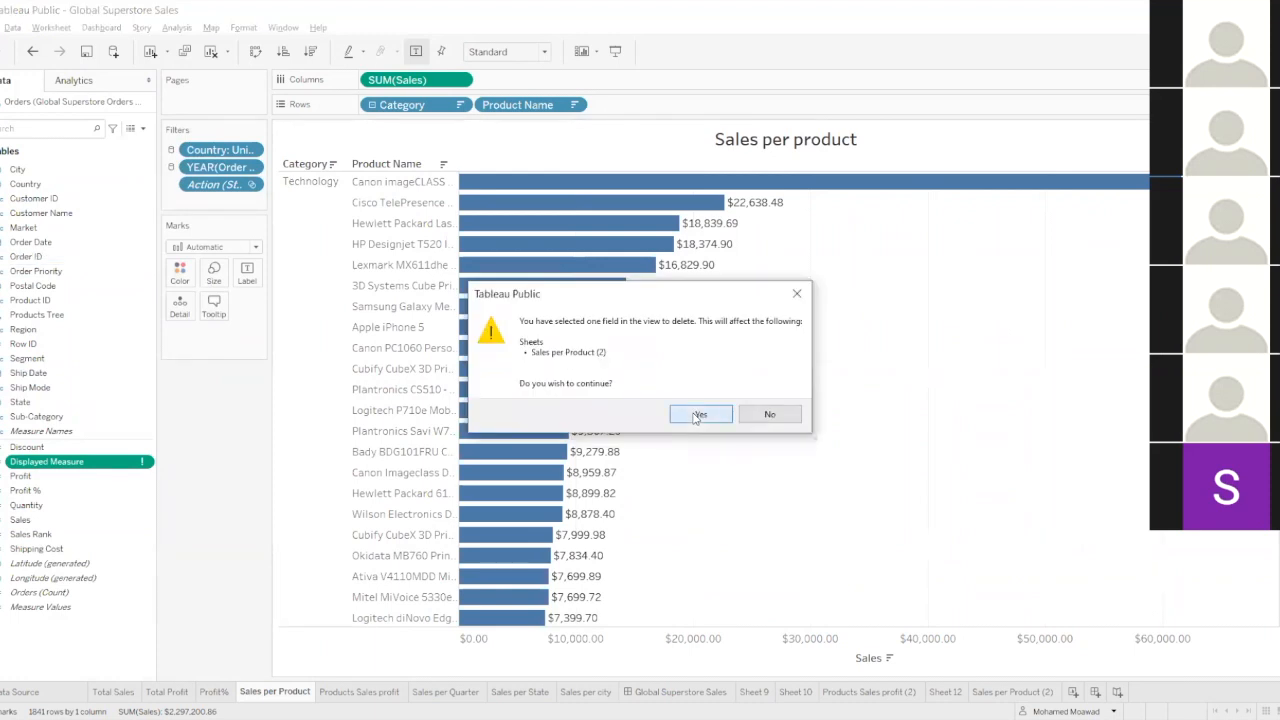
click(698, 415)
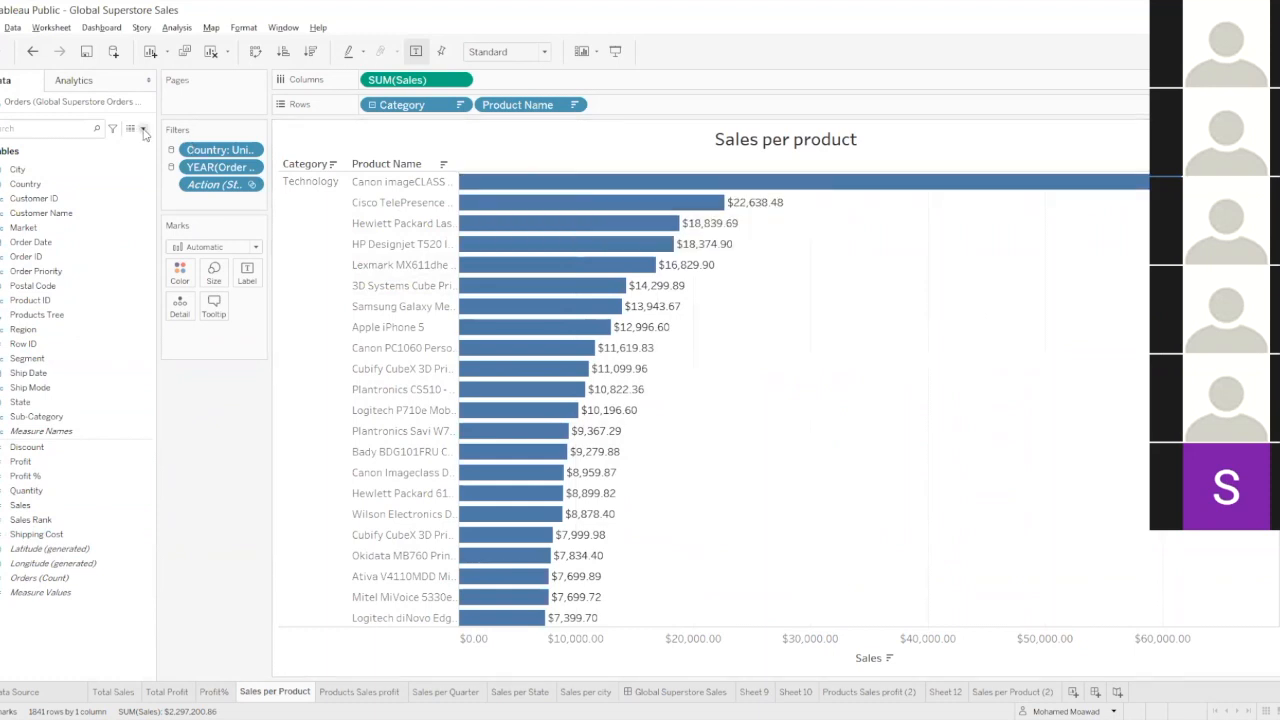
Start a new parameter named "Measure Name" with the String data type.
click(144, 130)
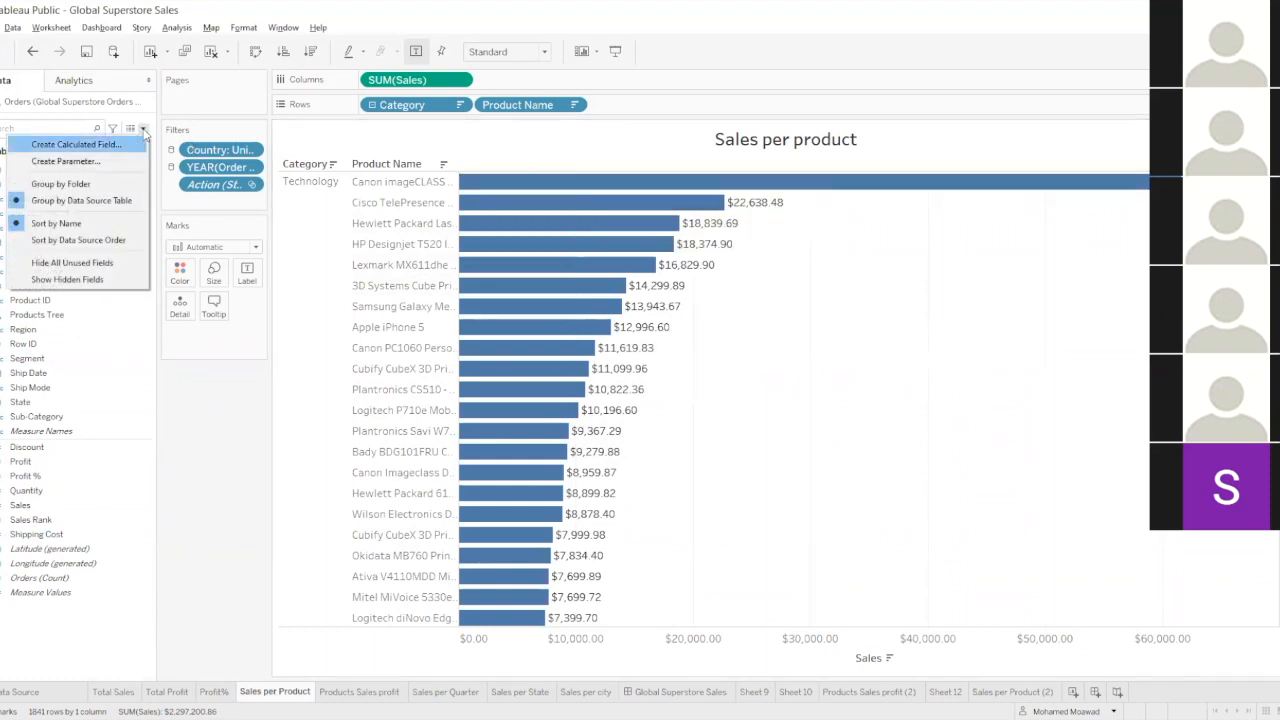
click(122, 162)
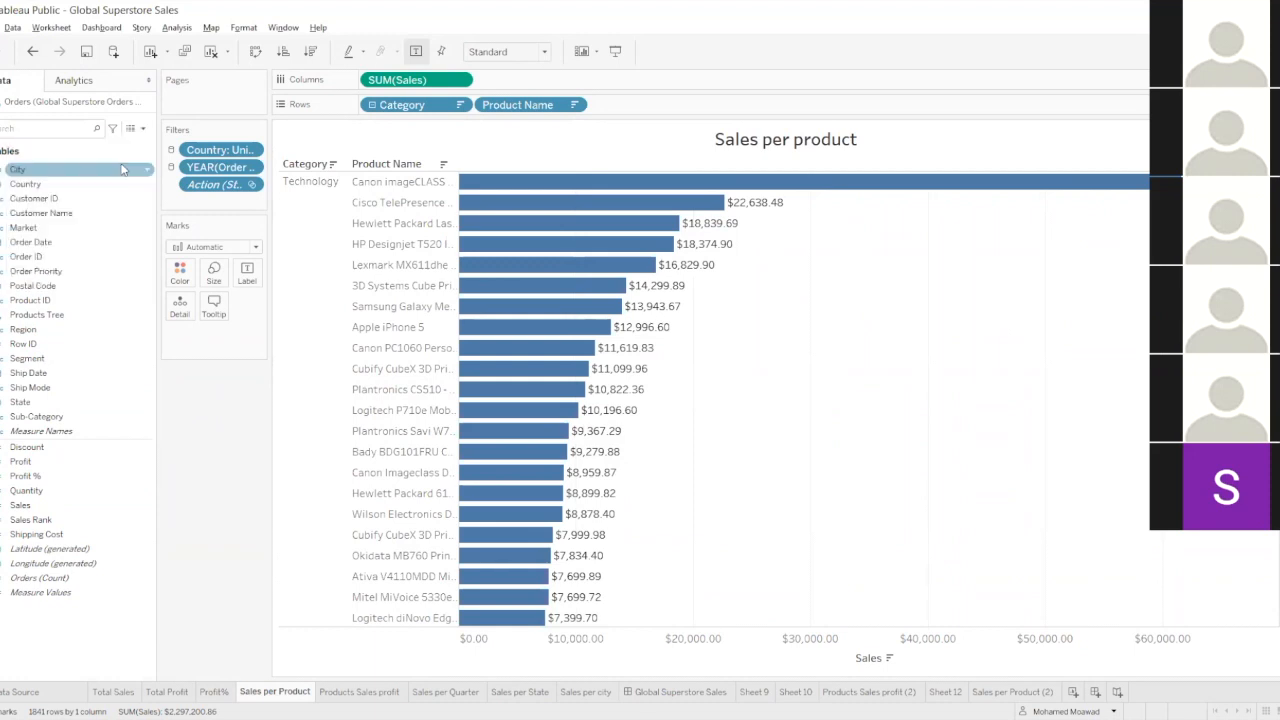
click(589, 335)
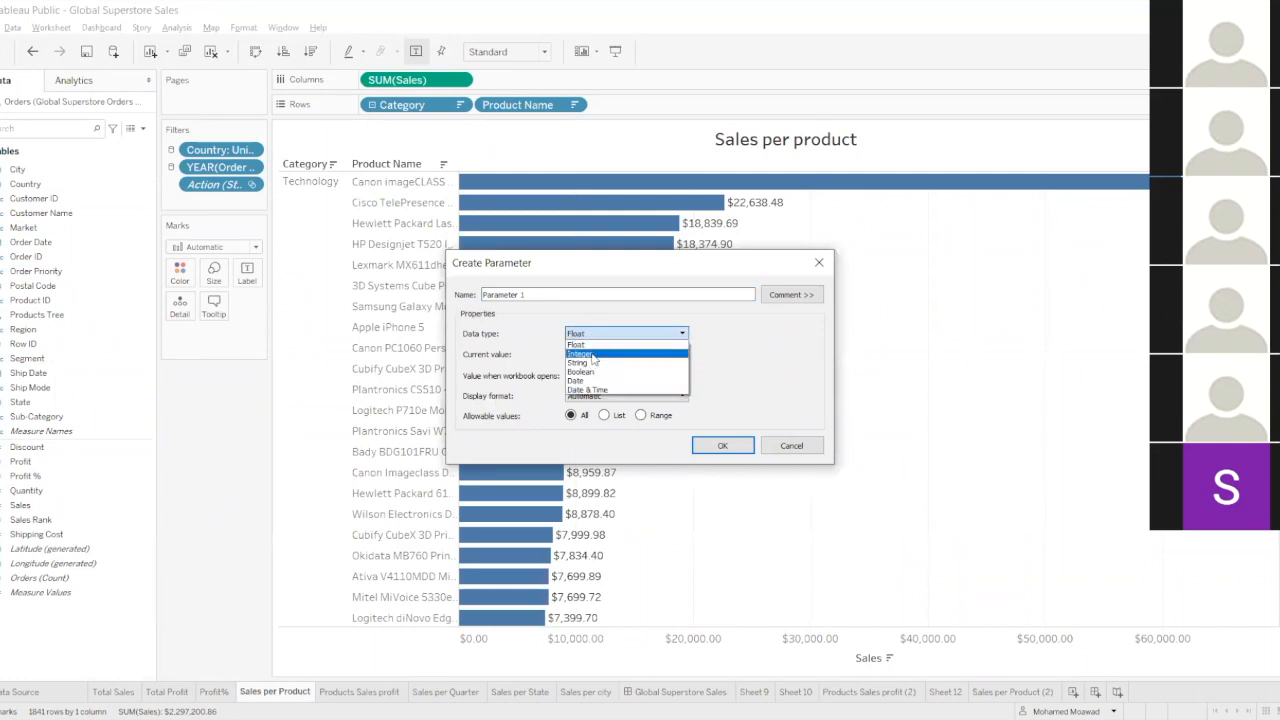
click(591, 366)
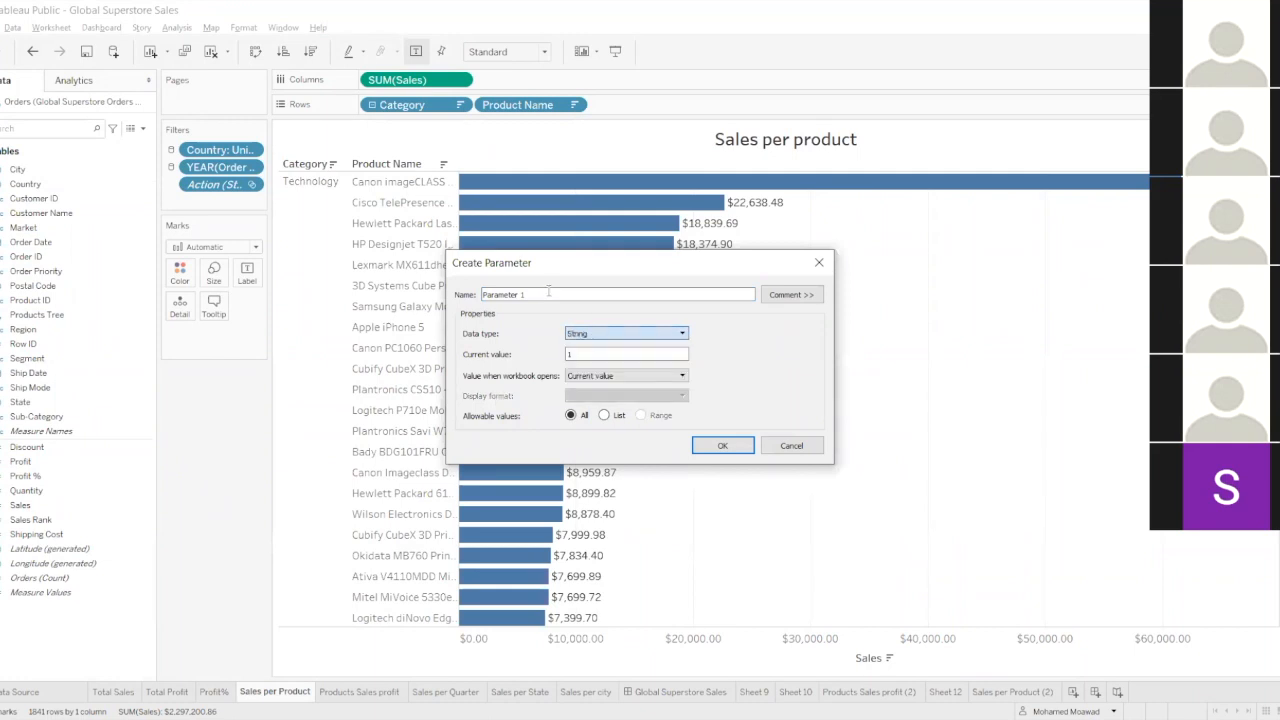
drag(556, 276, 570, 310)
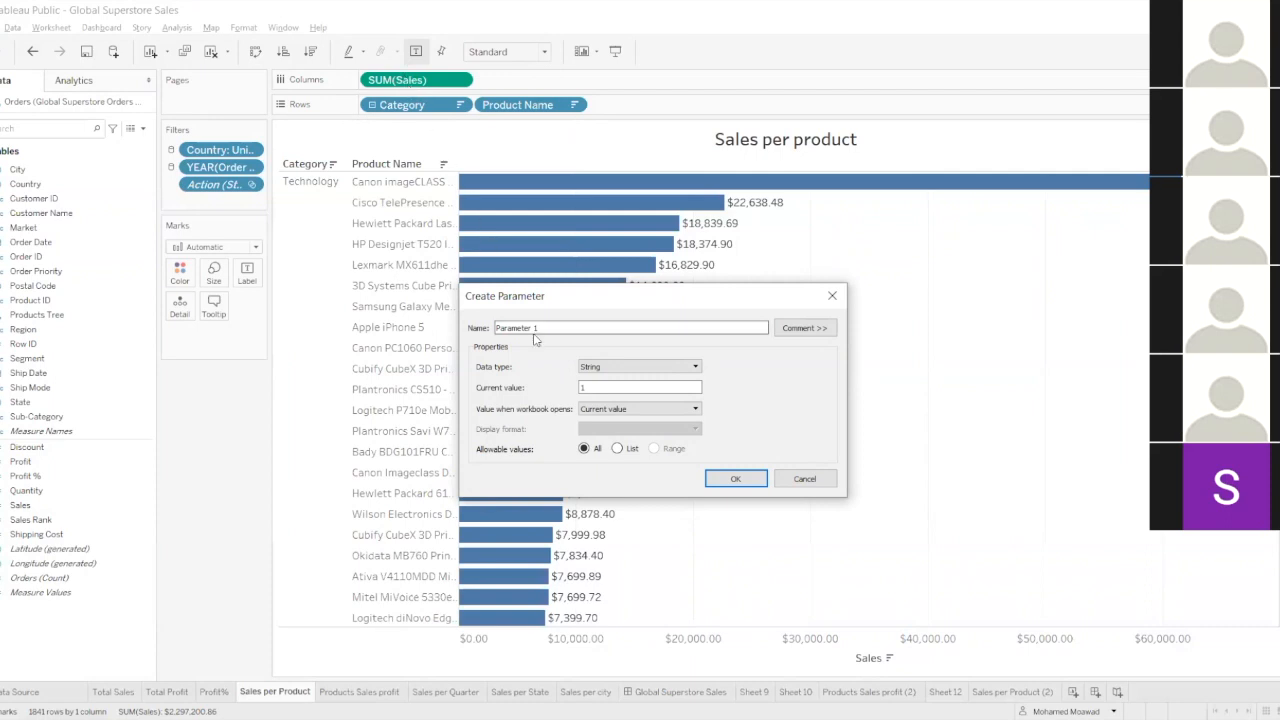
drag(473, 329, 471, 331)
text(Measure Name)
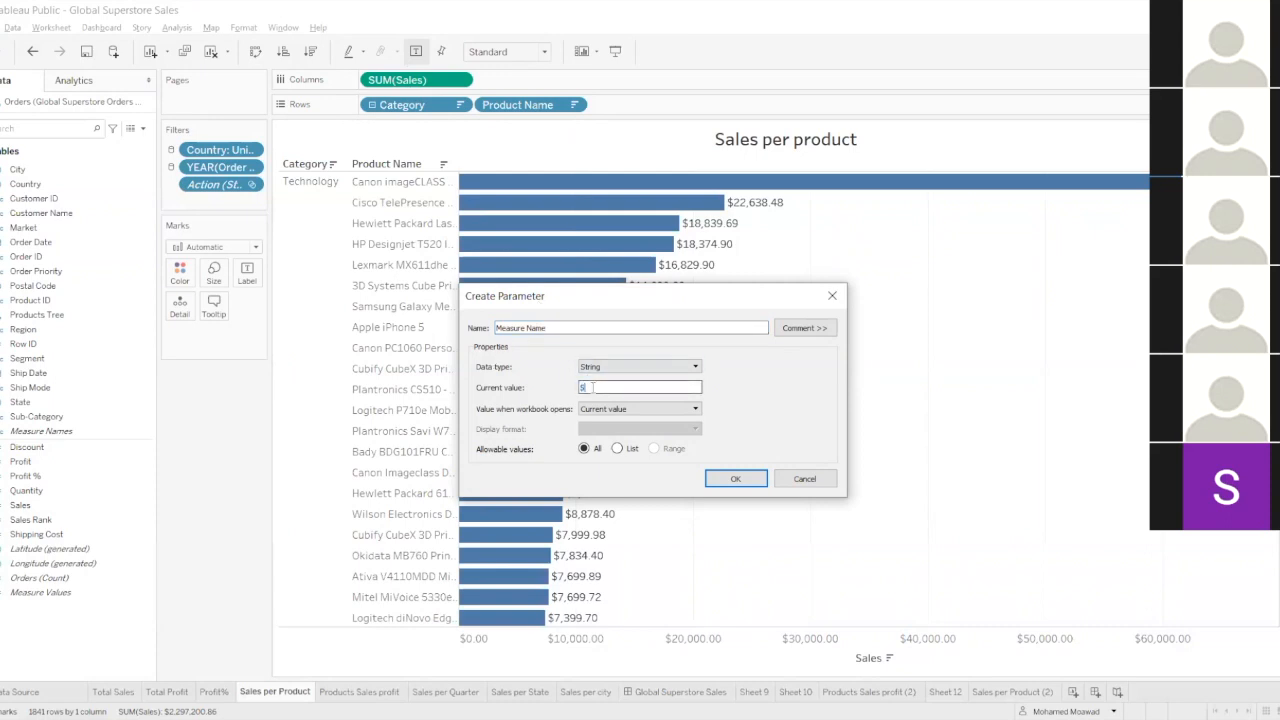
Restrict the Measure Name parameter to a fixed list with the values Sales and Profit, and create it.
click(617, 448)
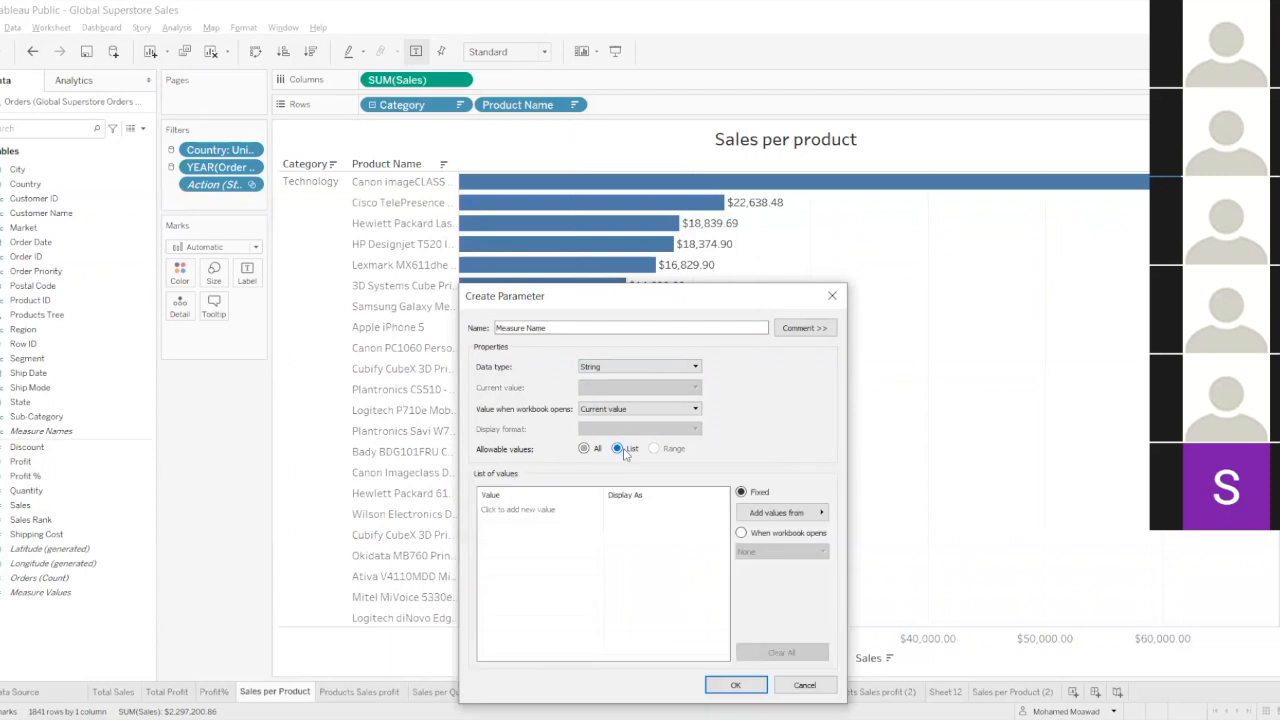
click(514, 509)
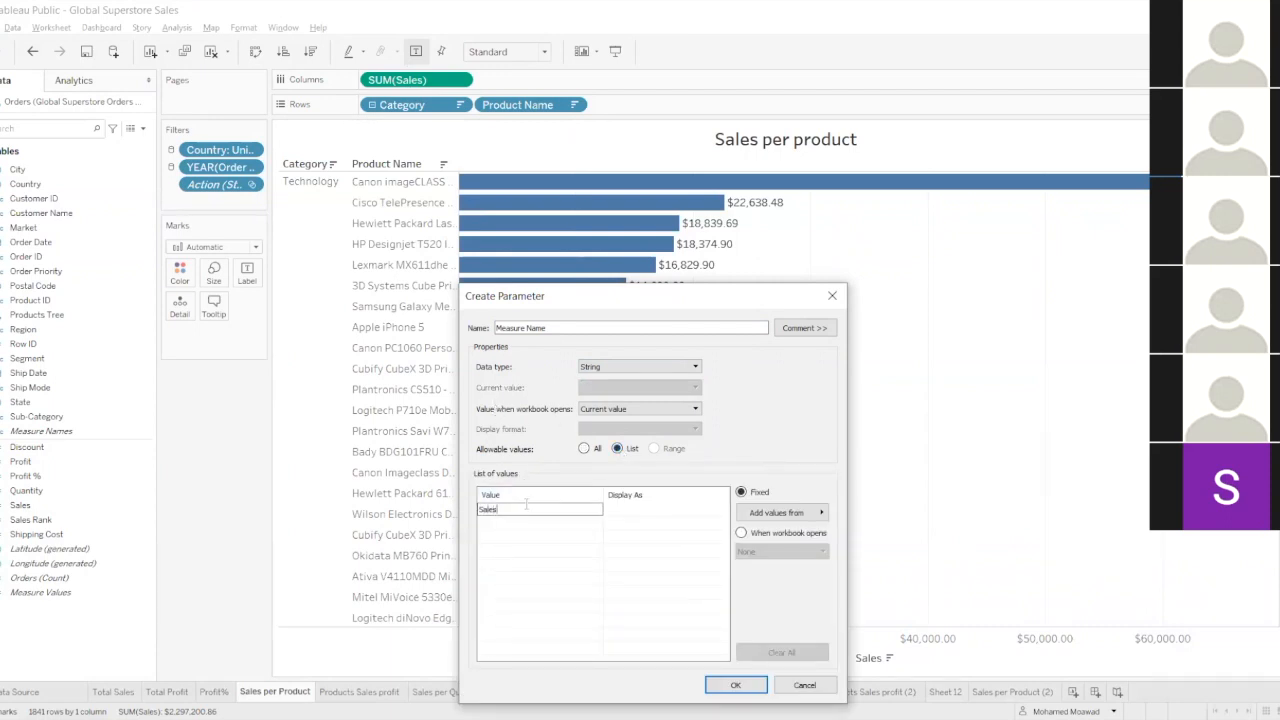
key(Return)
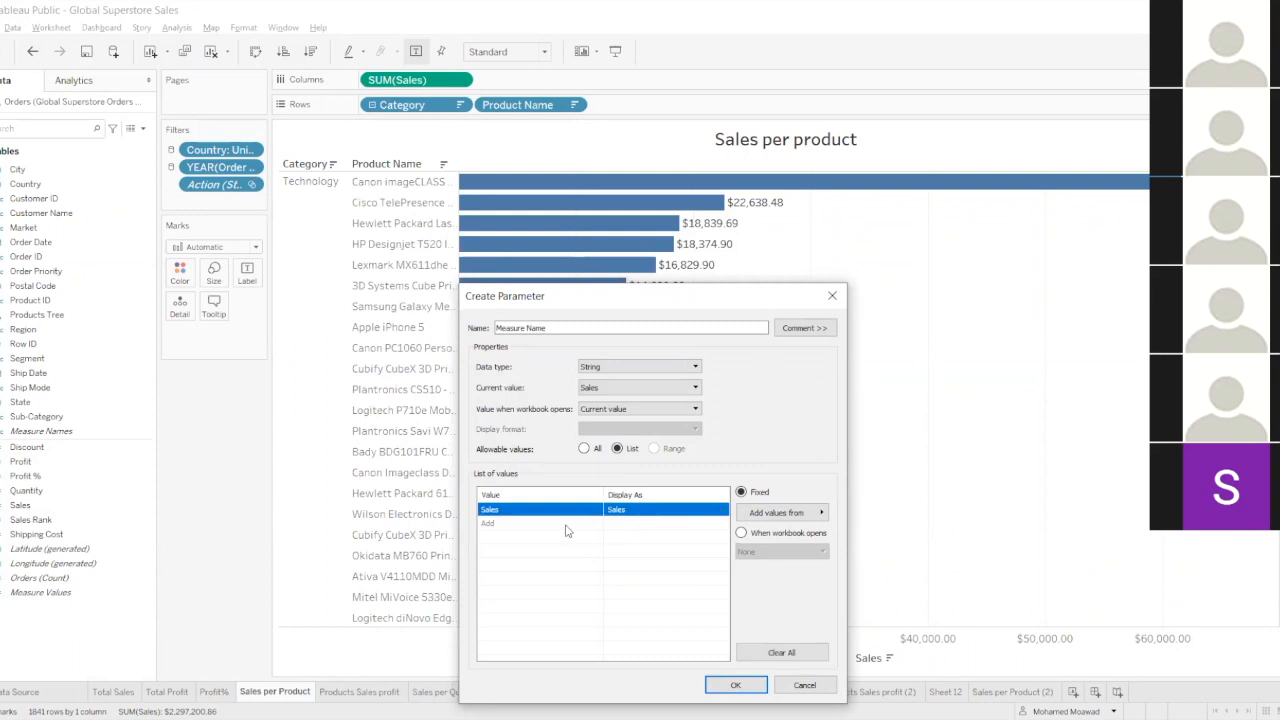
click(566, 523)
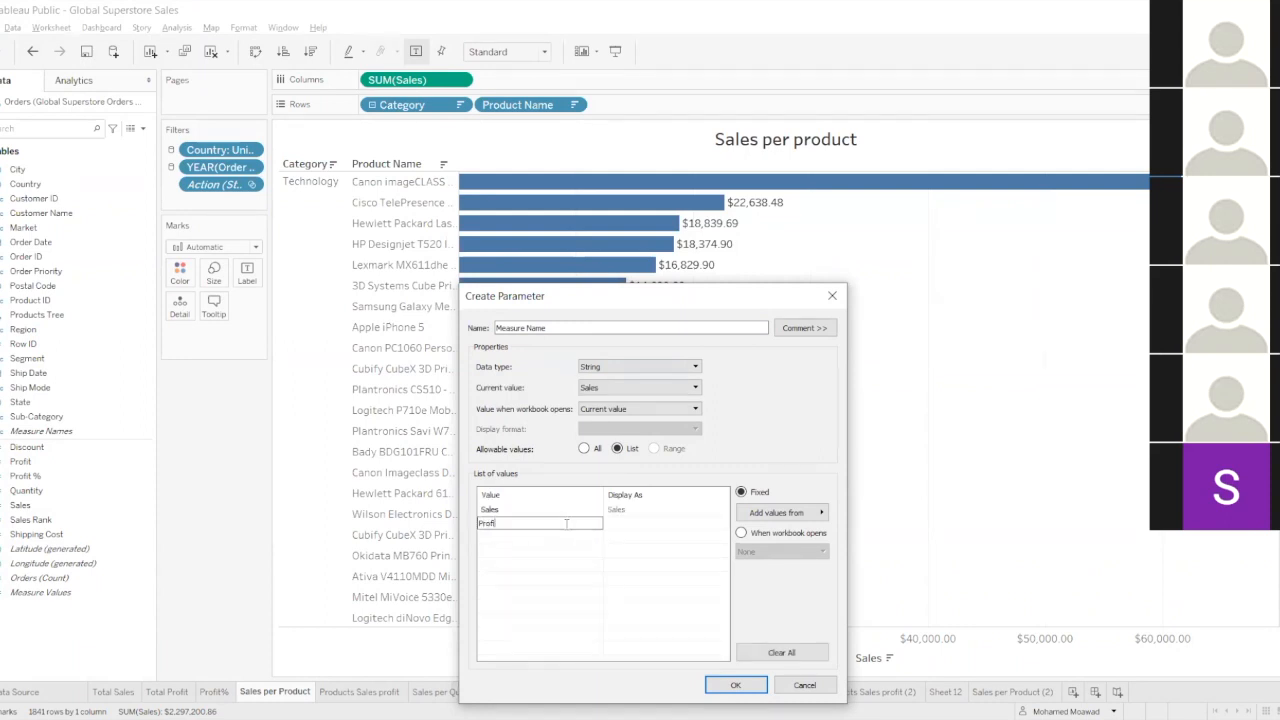
key(Return)
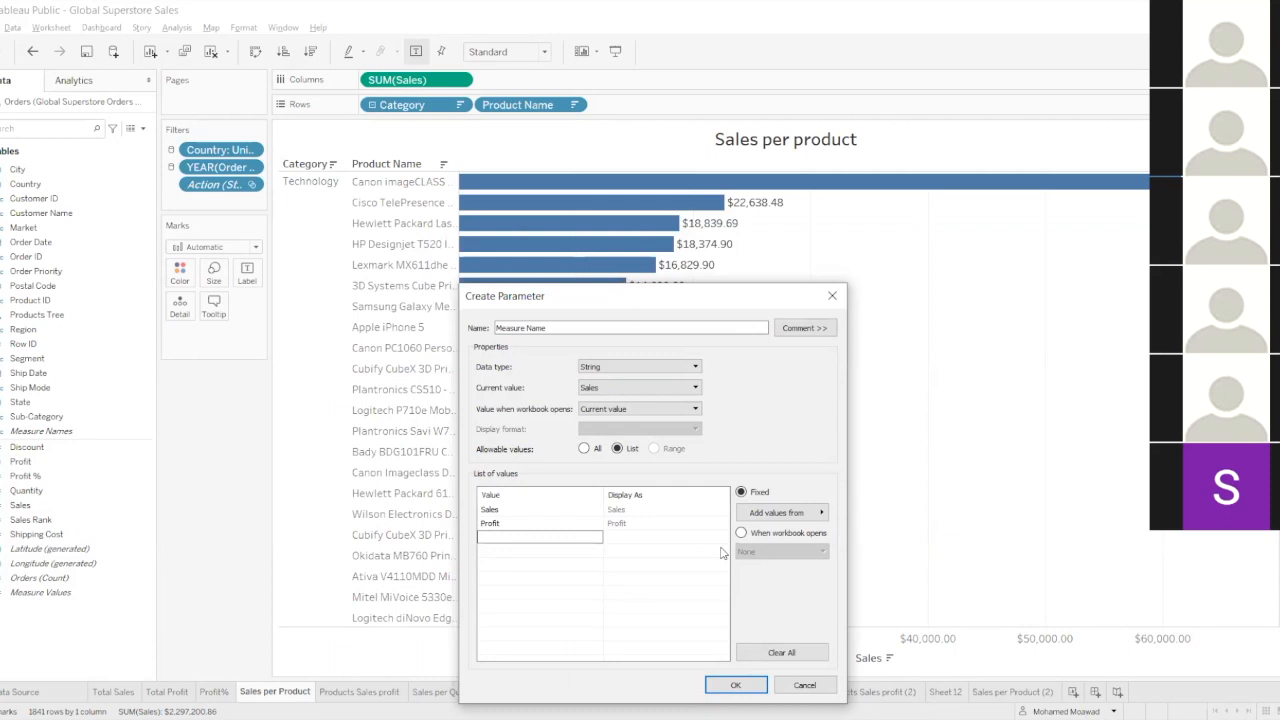
click(733, 686)
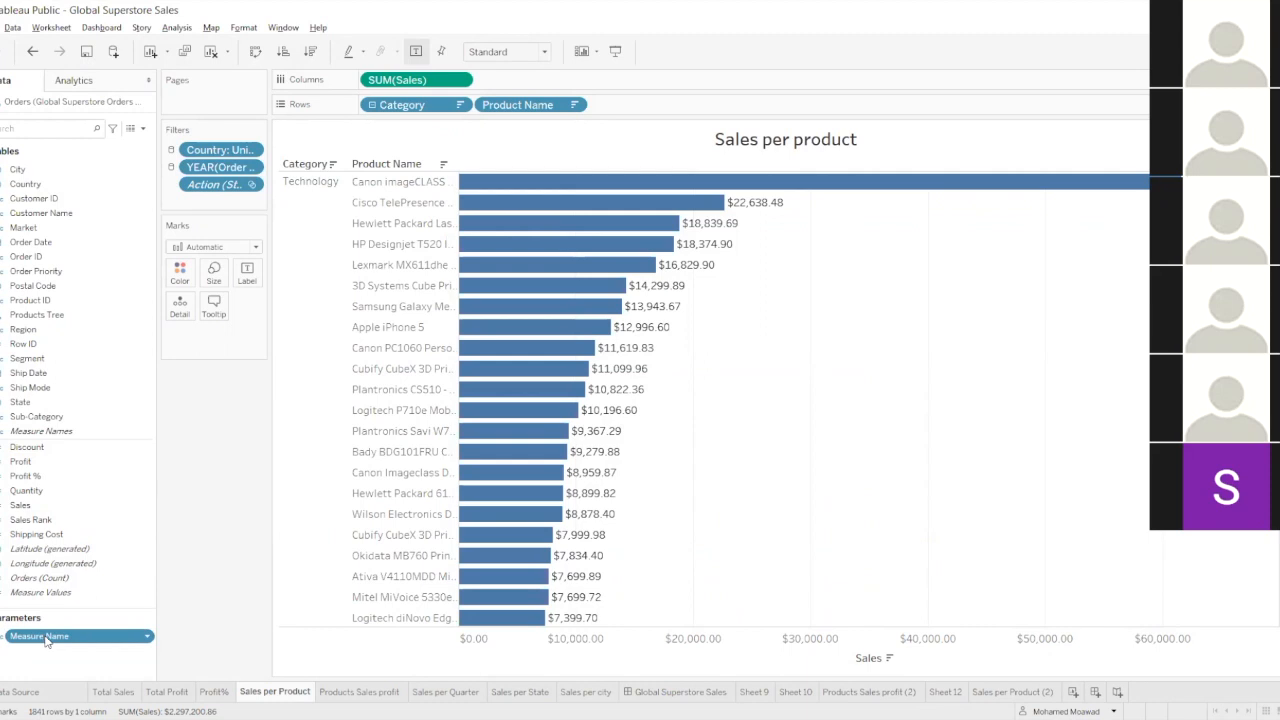
Add the Measure Name parameter to the Sales per product sheet's marks and show its parameter control.
right_click(45, 640)
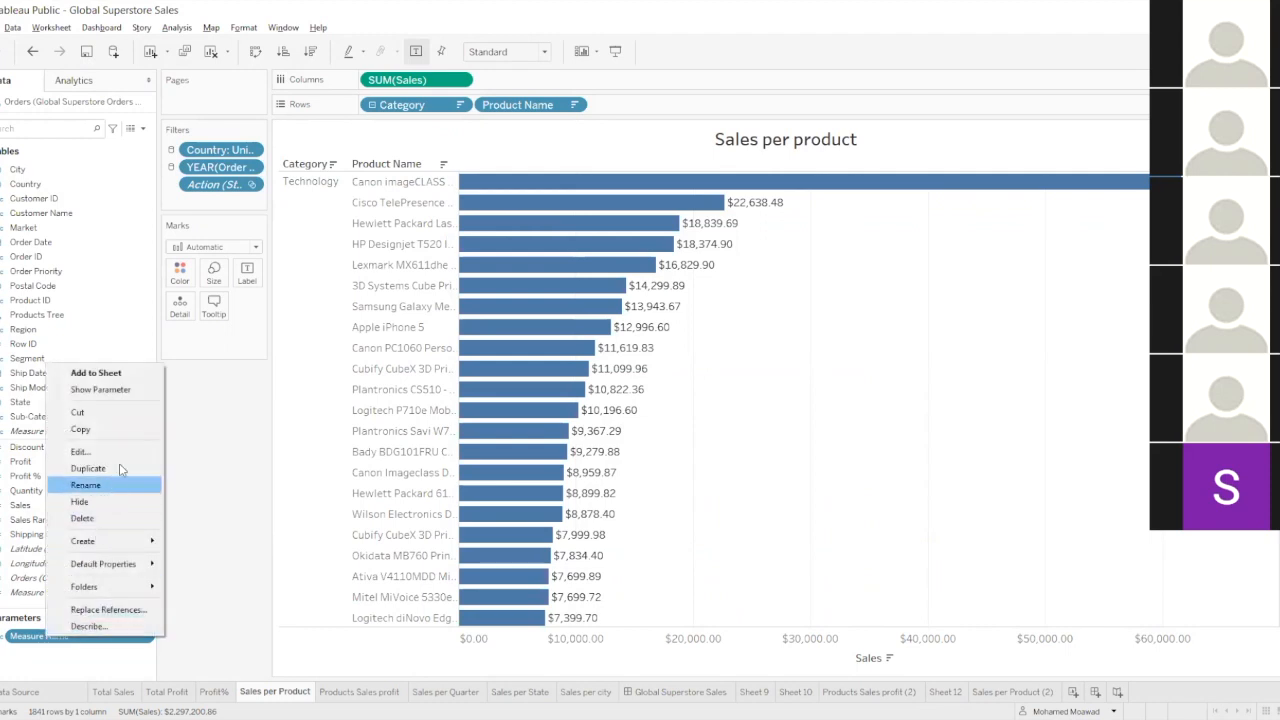
click(110, 380)
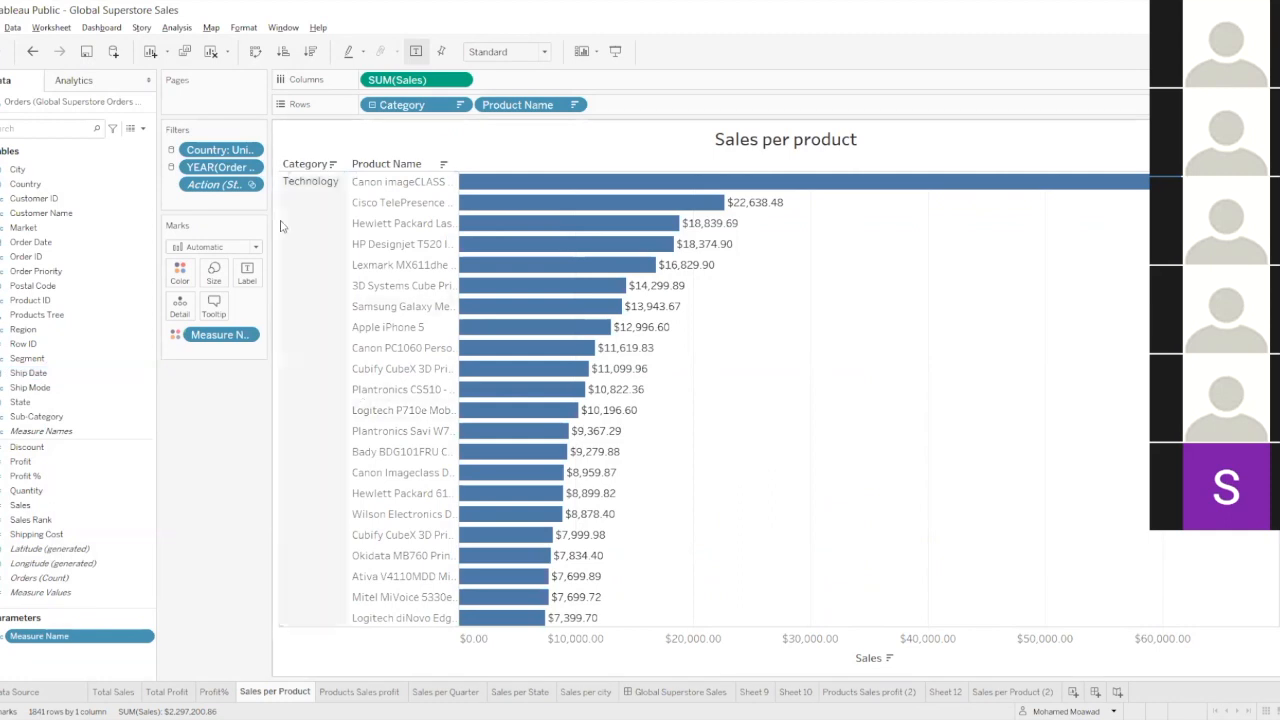
right_click(69, 638)
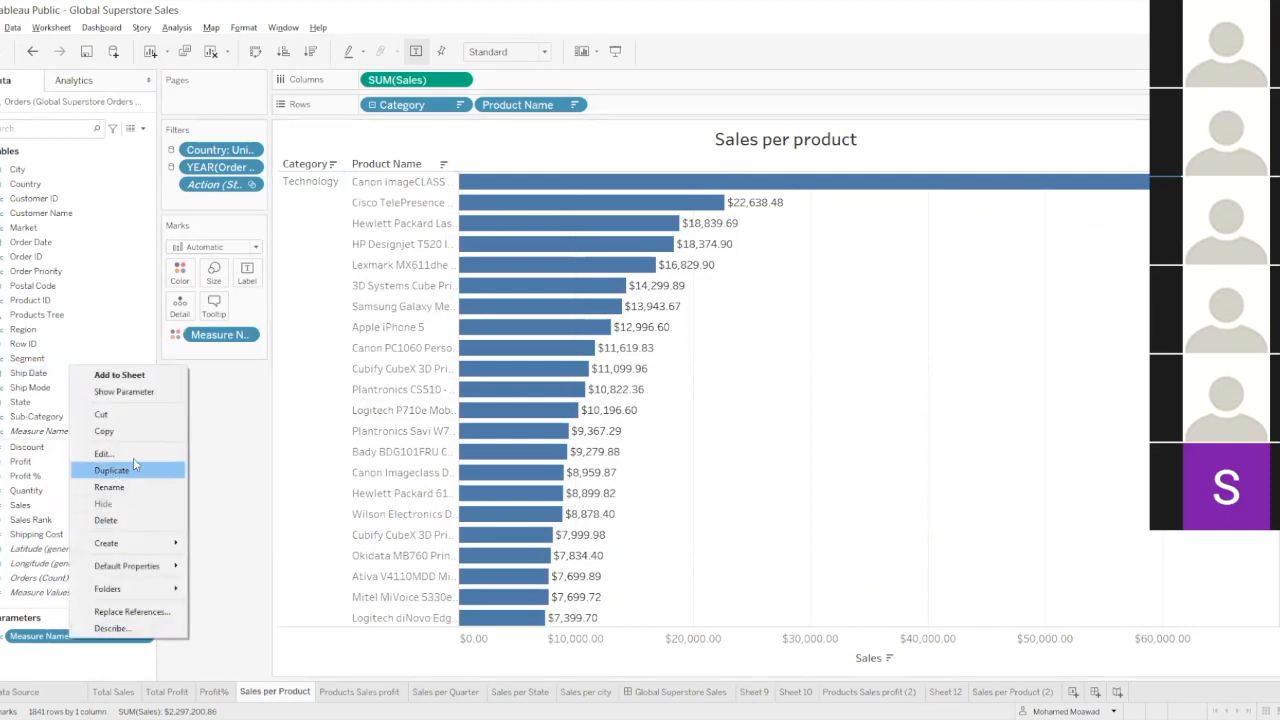
click(152, 408)
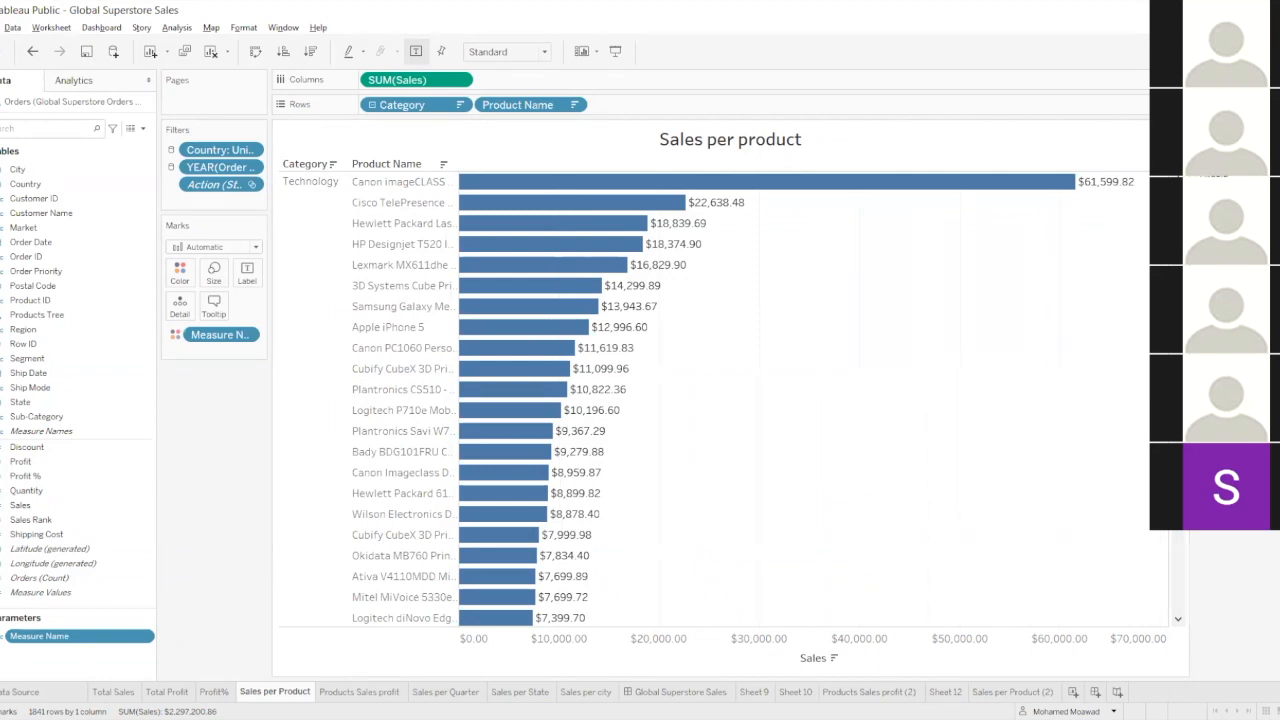
Try switching the Measure Name parameter's value in its control, and remove the parameter from the sheet's marks.
key(Return)
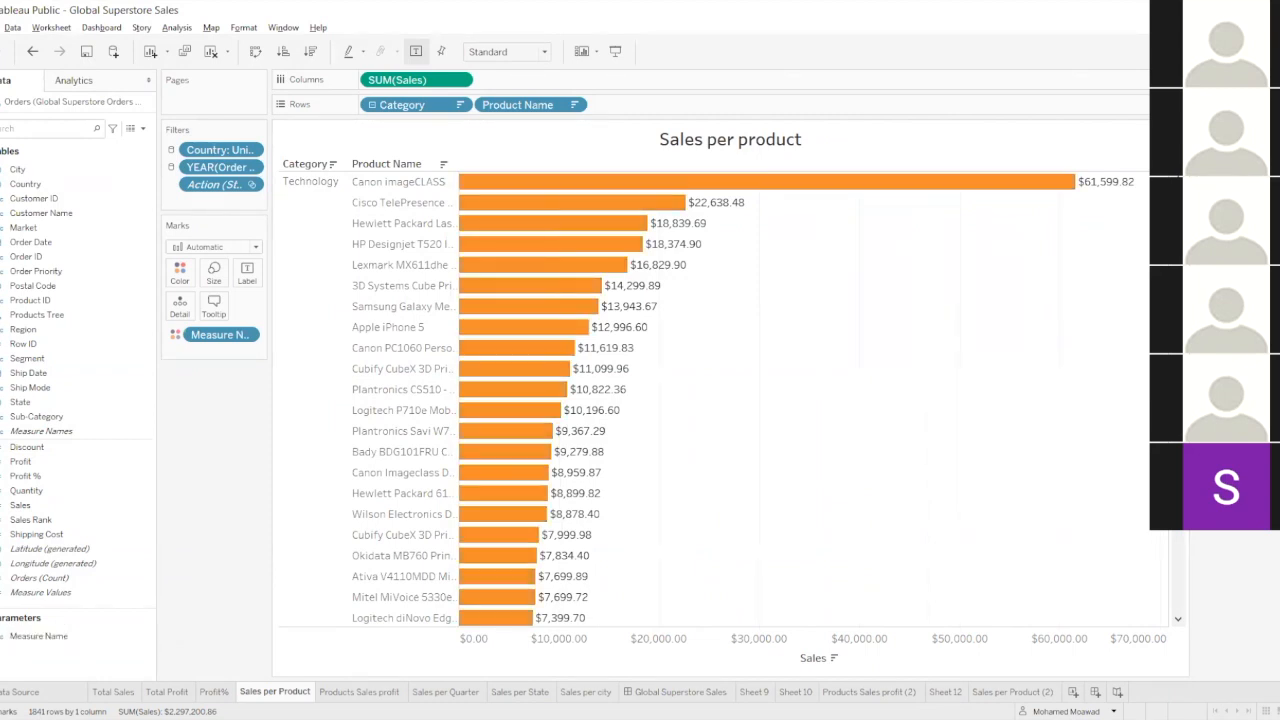
click(1222, 168)
click(1222, 178)
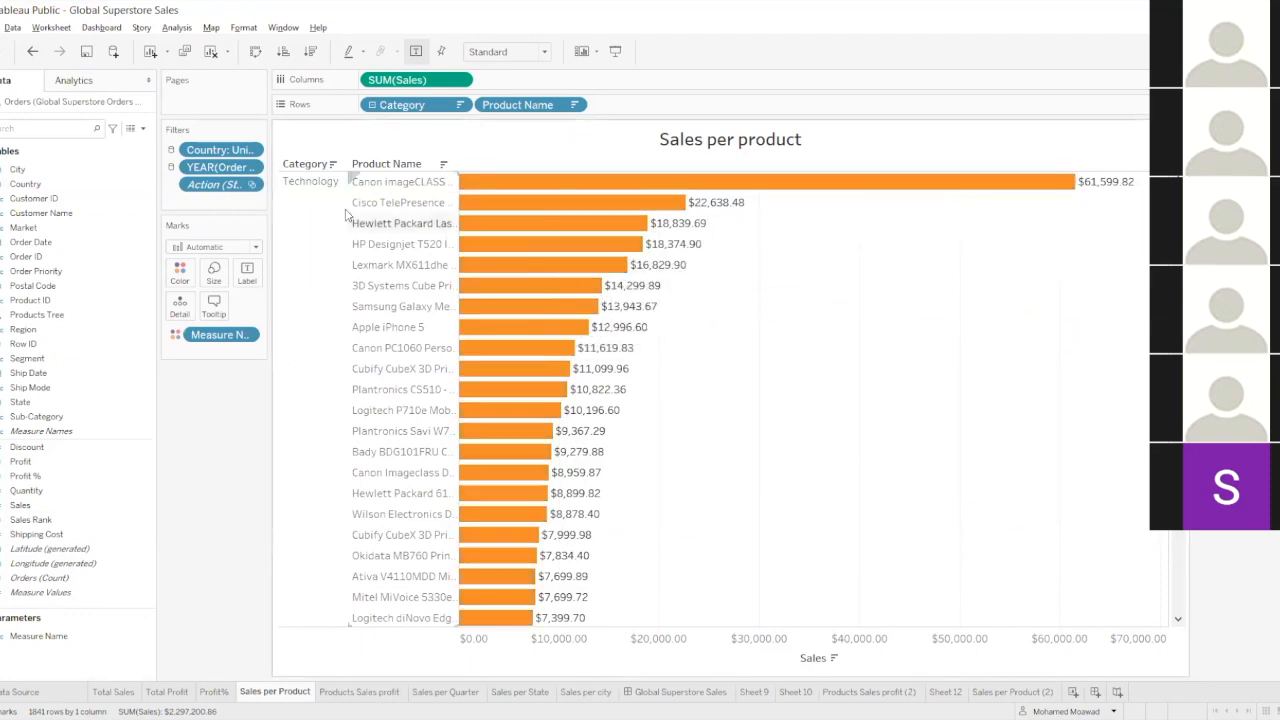
drag(220, 334, 190, 396)
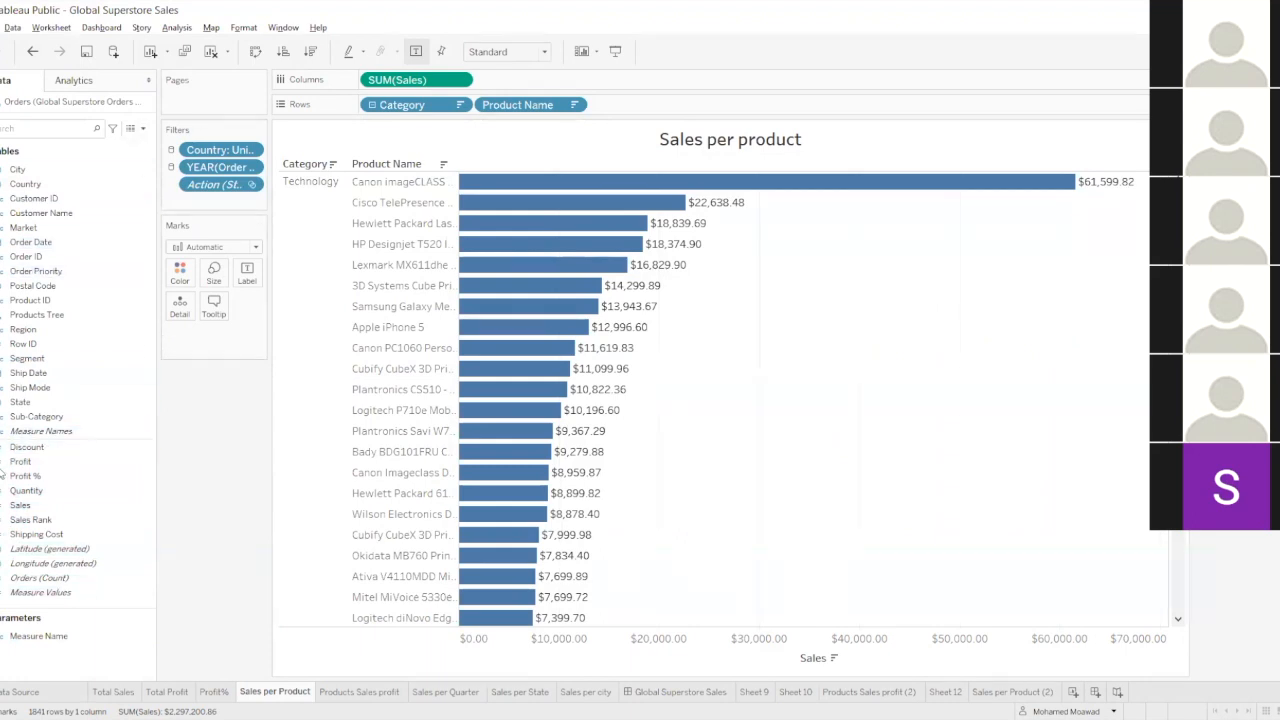
Start a new calculated field and name it "Disp-Measure".
click(142, 129)
click(115, 141)
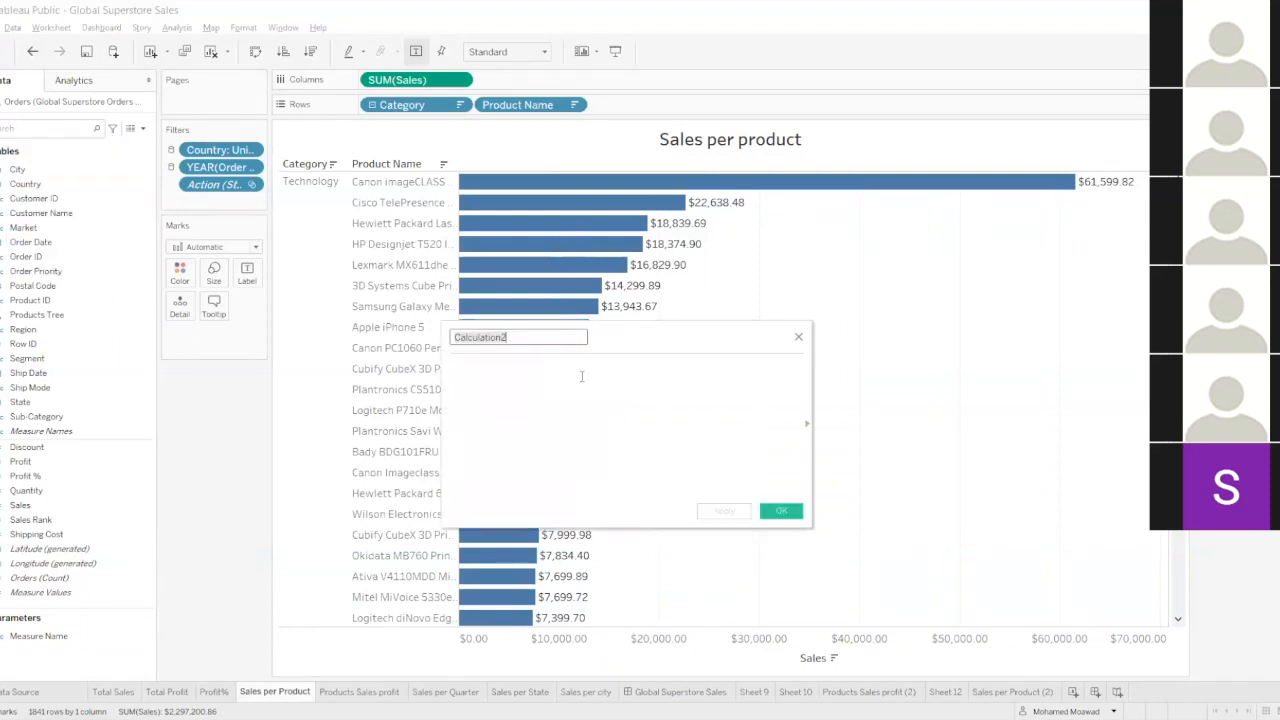
key(BackSpace)
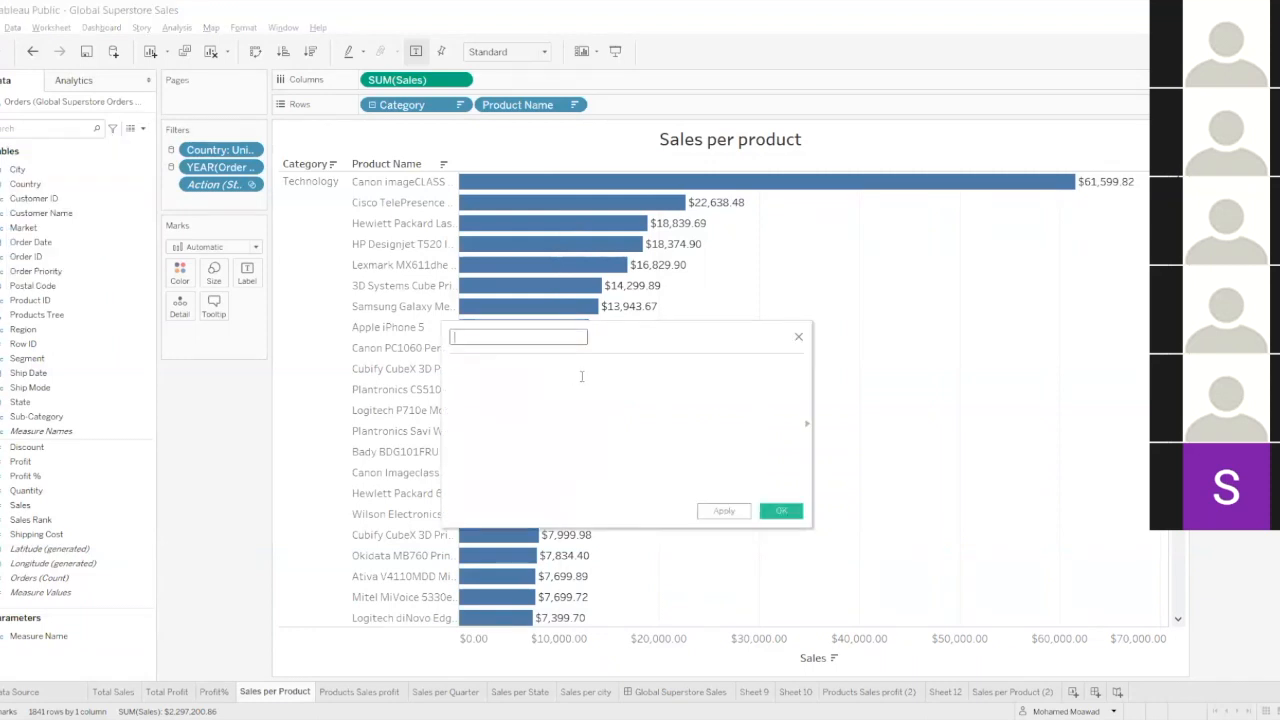
text(Disp-Measure)
Enter the formula's first branch, IF [Measure Name]='Sales' THEN, returning the [Sales] field.
click(581, 376)
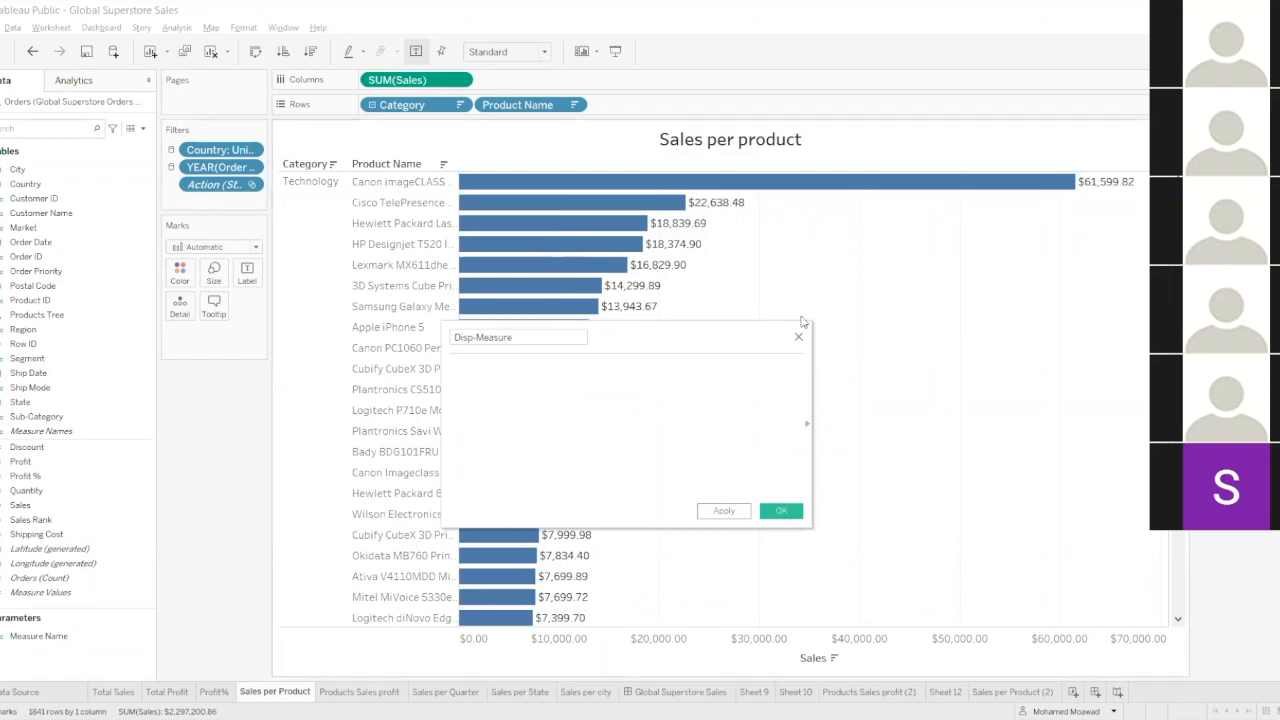
text(if)
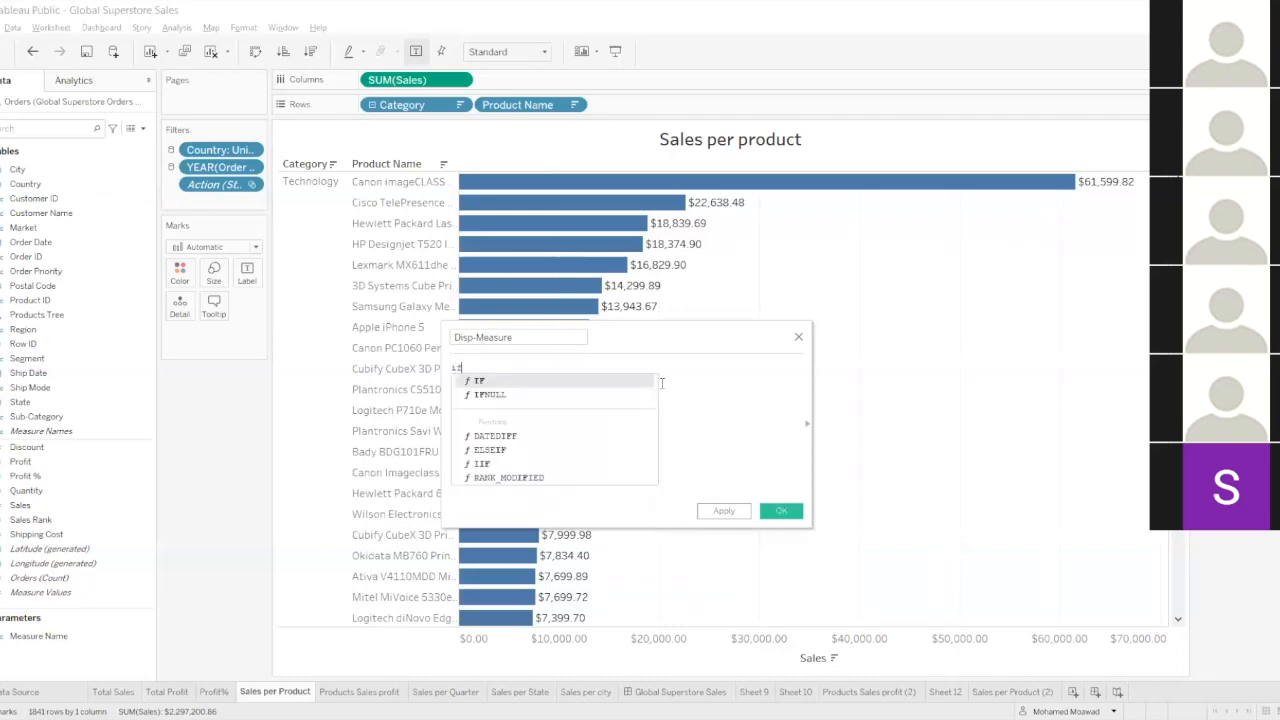
key(Return)
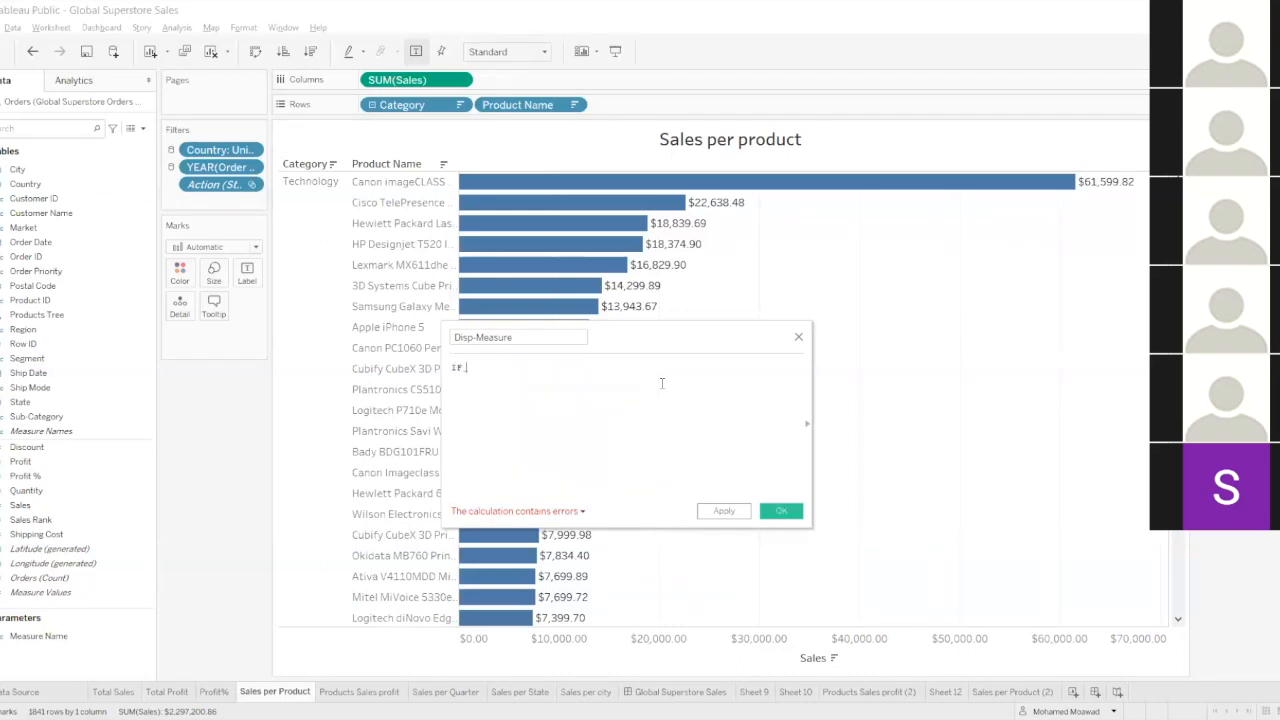
text([Measure Name])
key(Return)
text(=)
text('')
text(Sales)
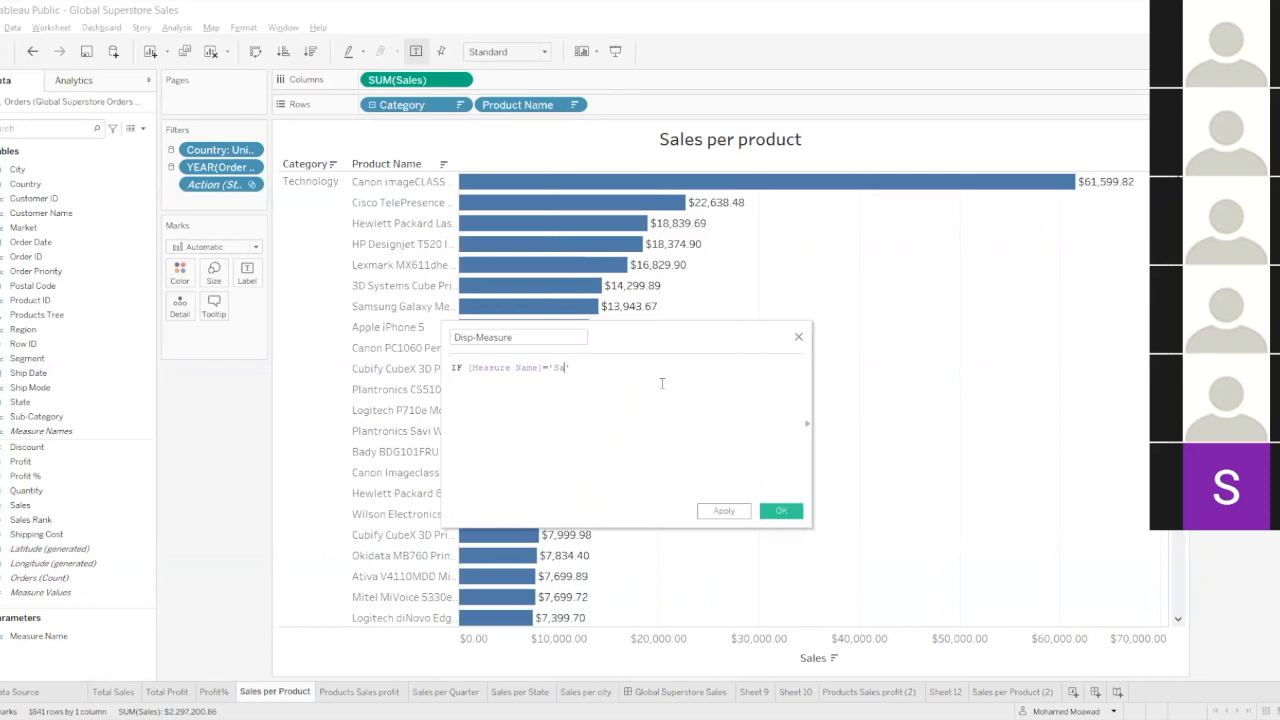
text( THEN)
key(Return)
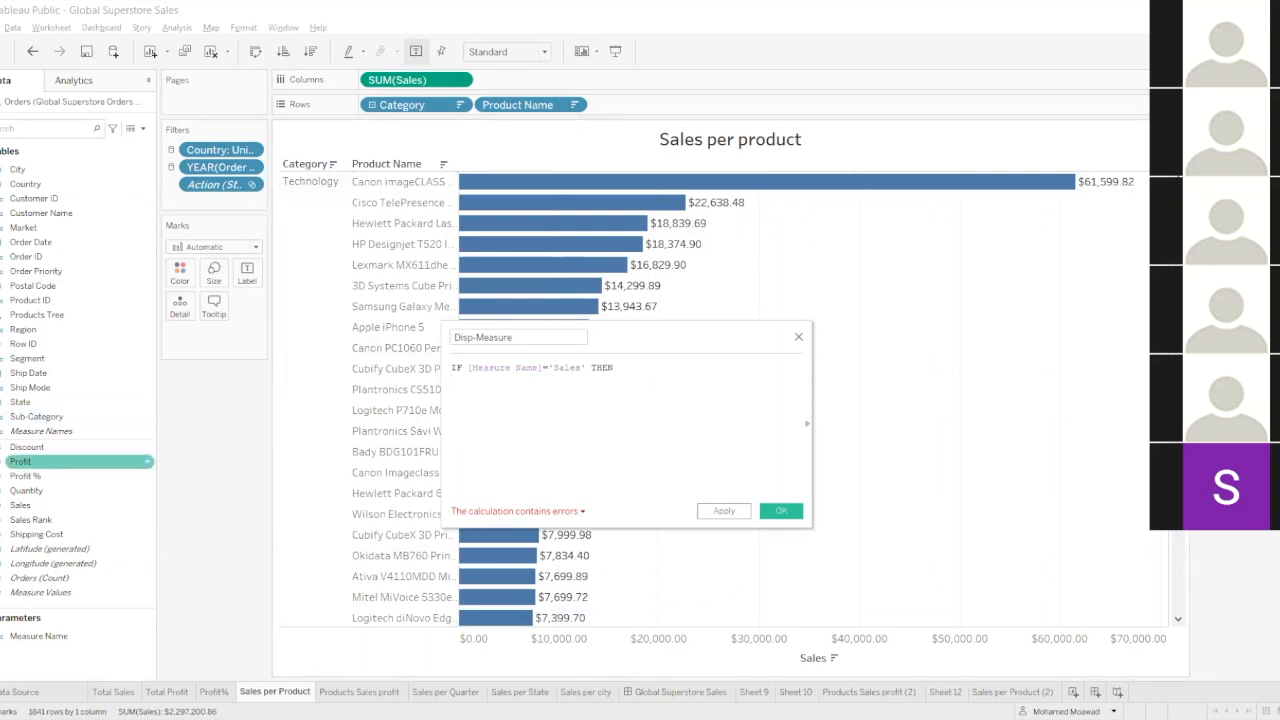
click(42, 507)
drag(42, 512, 520, 400)
Add the branch ELSEIF [Measure Name]= 'Profit' THEN returning [Profit], and close the formula with END.
key(Return)
text(ELSE)
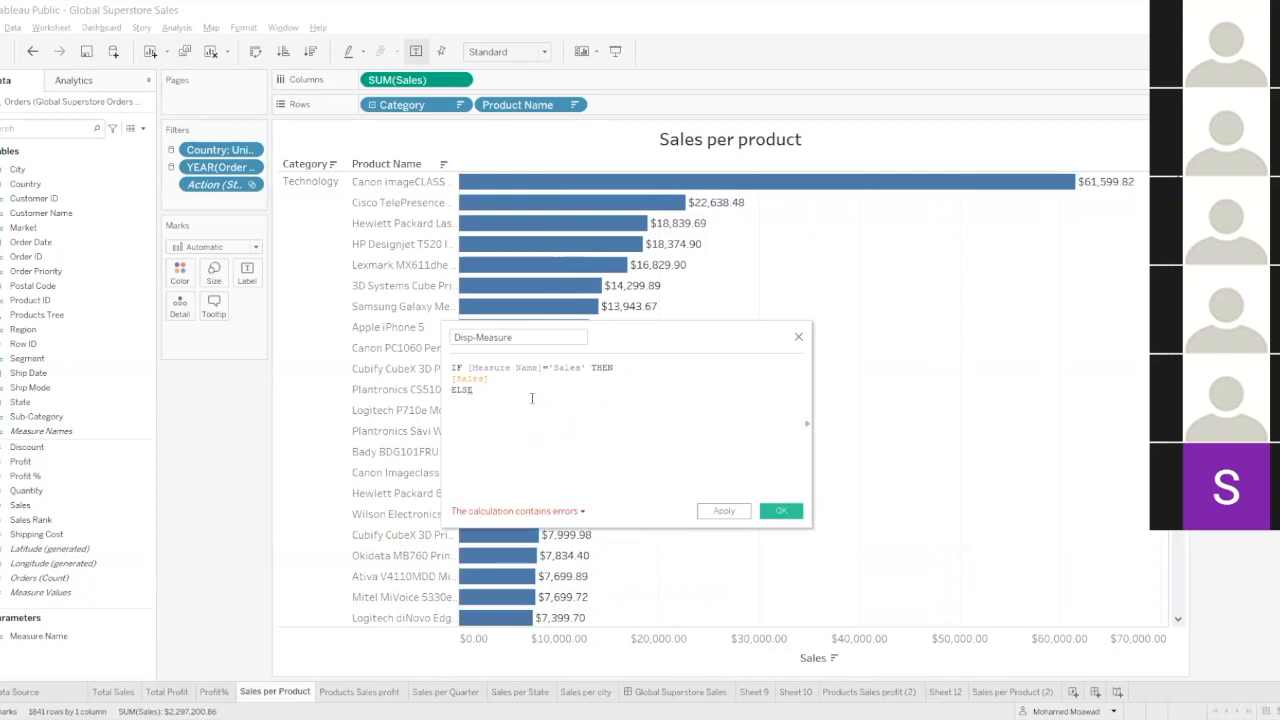
key(BackSpace)
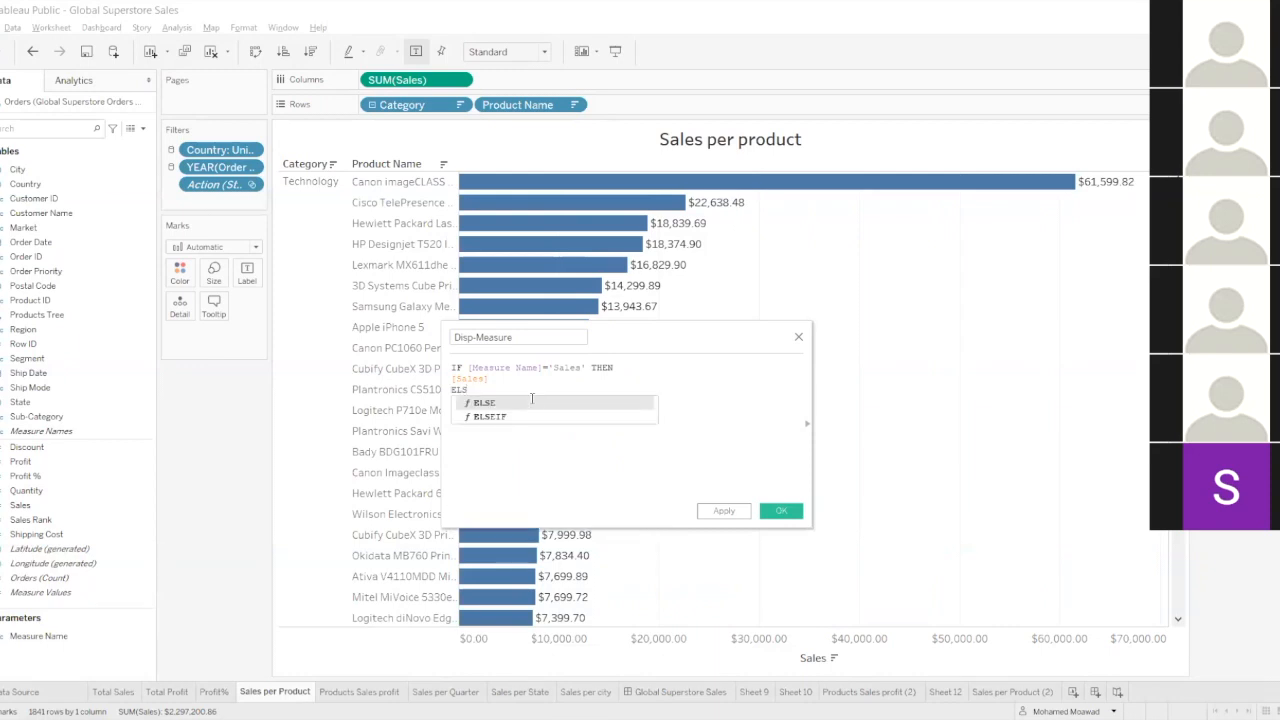
text(EIF Me)
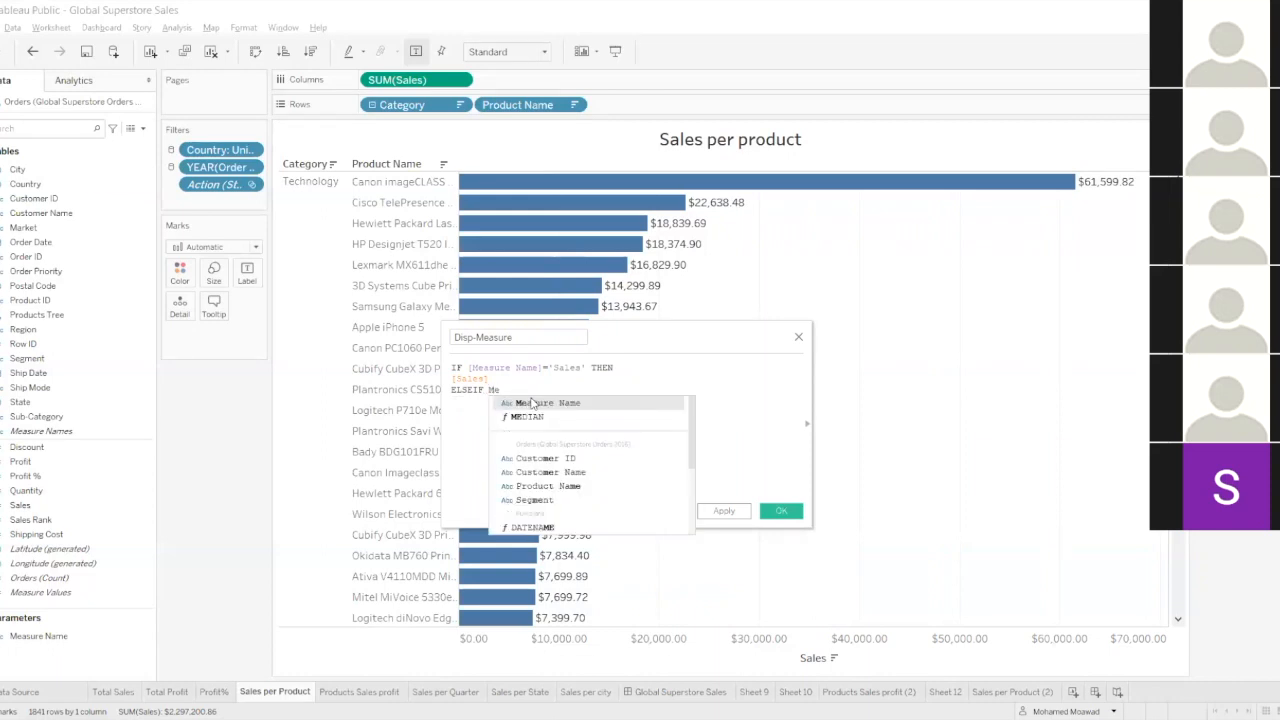
click(533, 402)
text(= 'Pro)
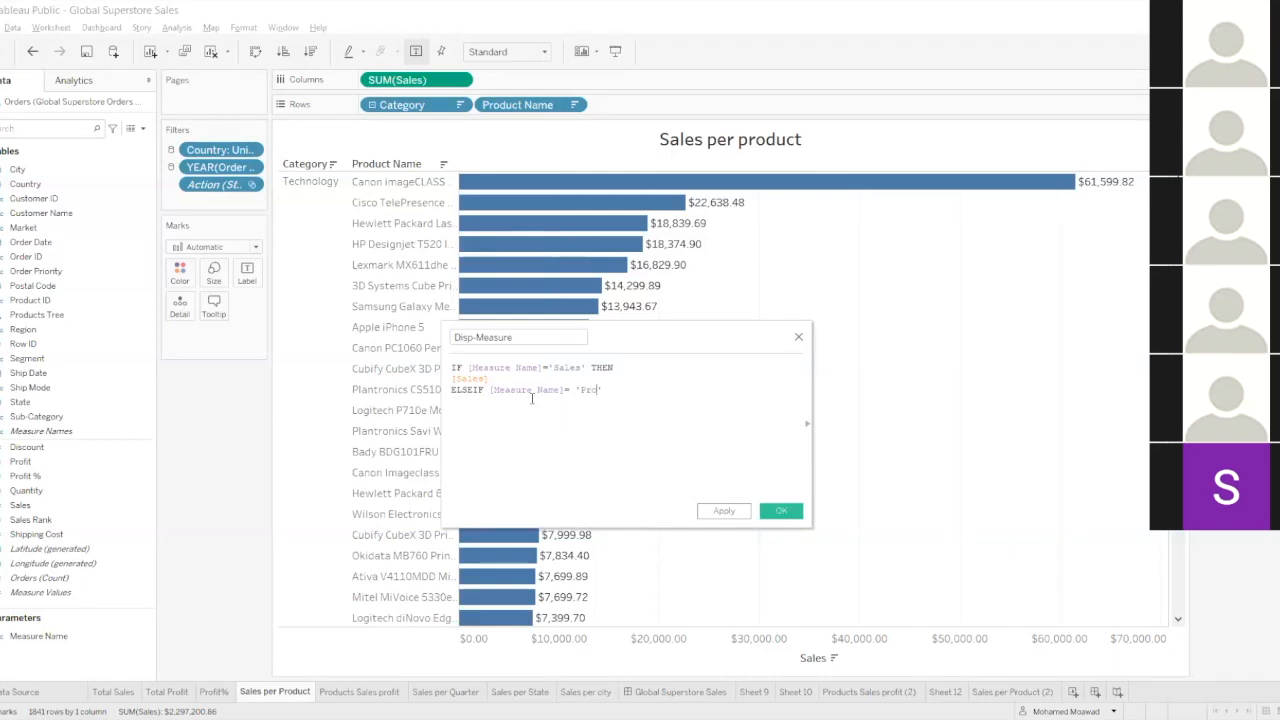
text(fit)
text(' THEN [)
text(Pro)
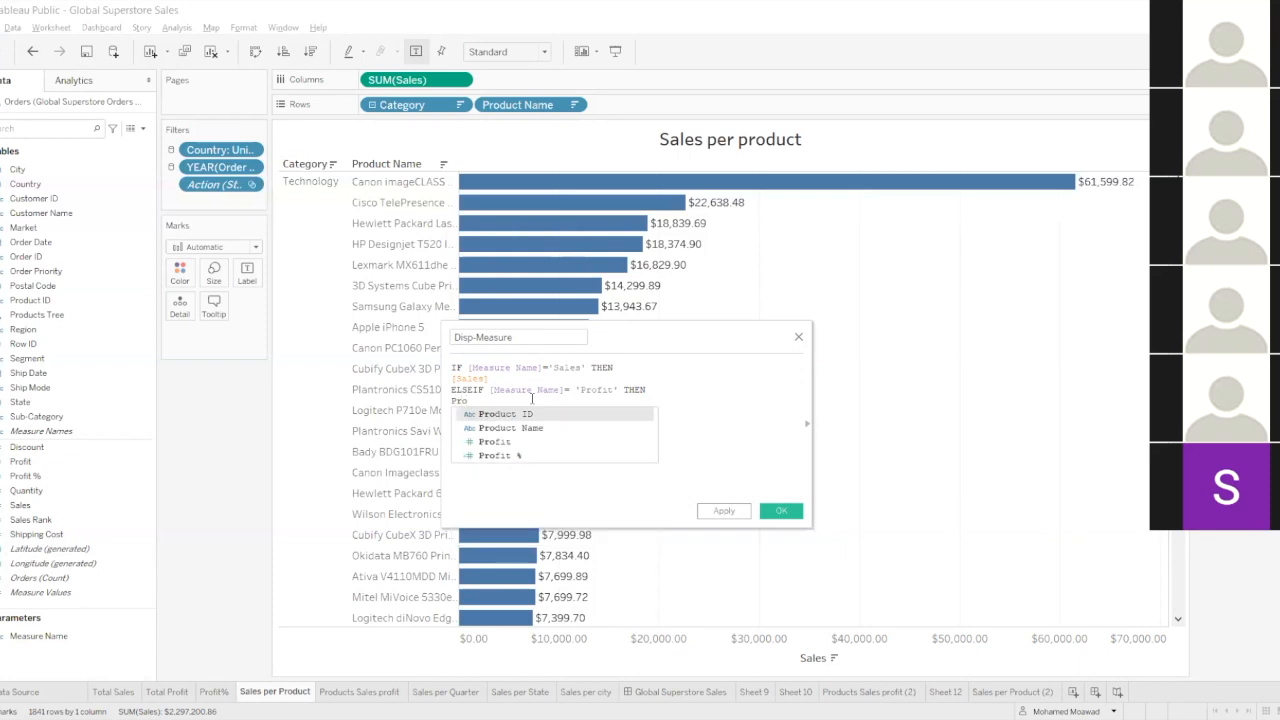
text(fit)
key(Return)
key(Return)
text(e)
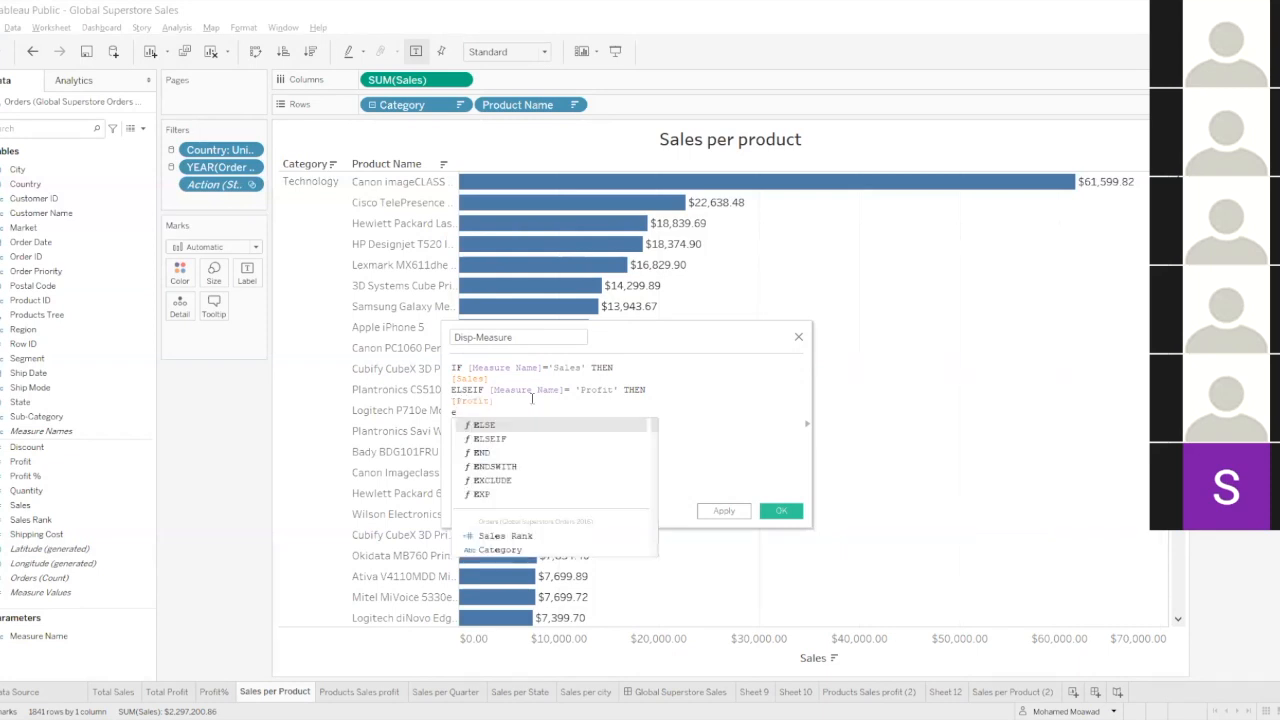
text(ND)
key(Return)
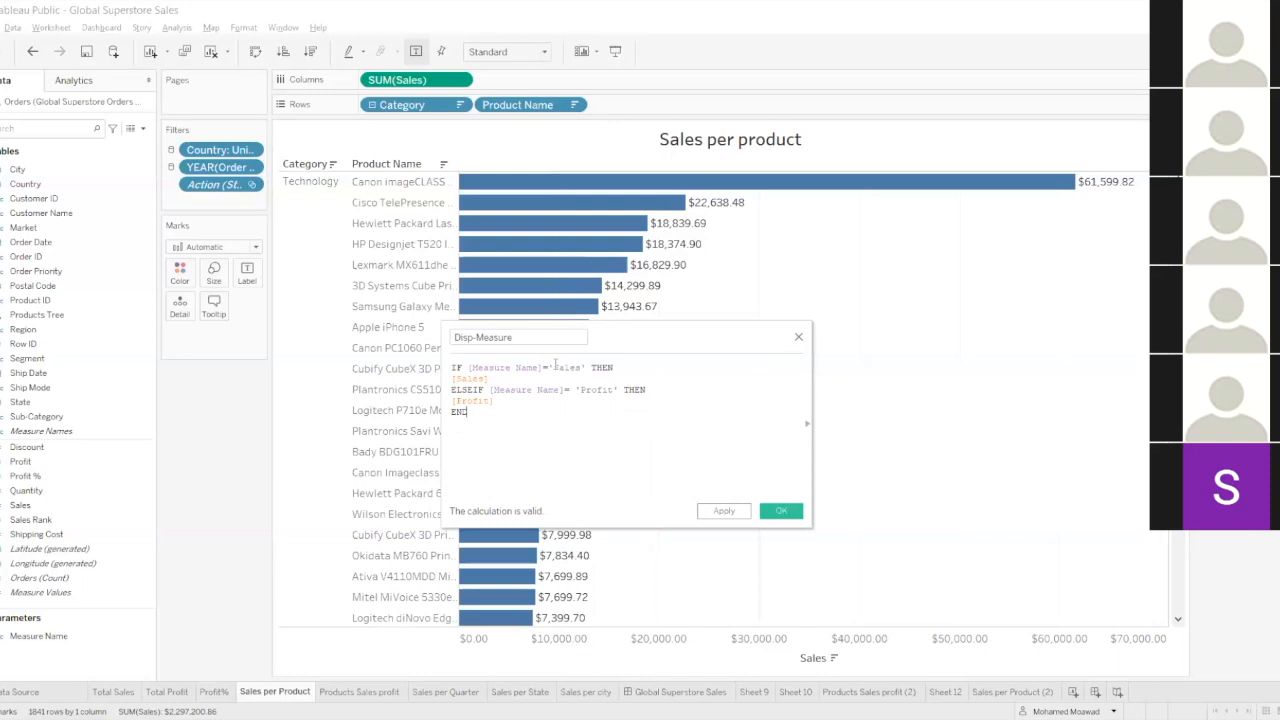
Retype the opening single quotation mark before Sales in the formula's first condition.
click(550, 366)
key(Return)
key(BackSpace)
key(Left)
text(")
key(BackSpace)
text(')
Apply and save the Disp-Measure calculated field.
drag(552, 349, 533, 338)
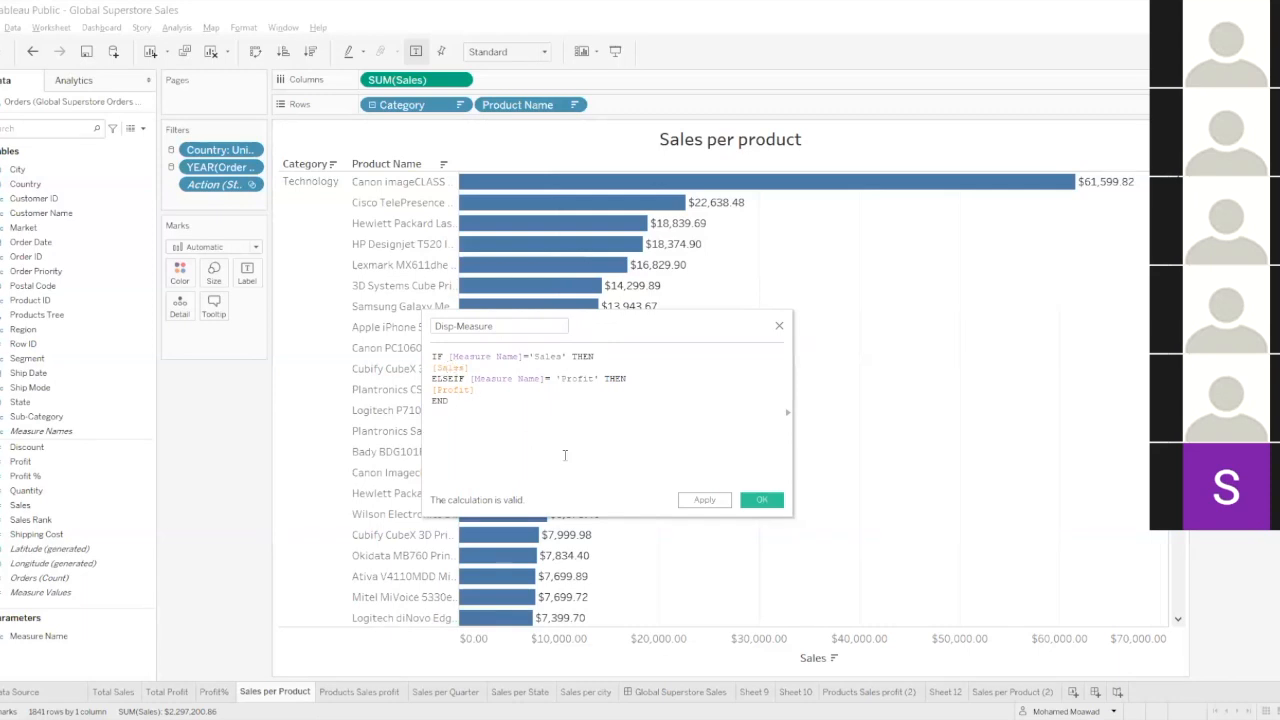
click(700, 502)
click(759, 500)
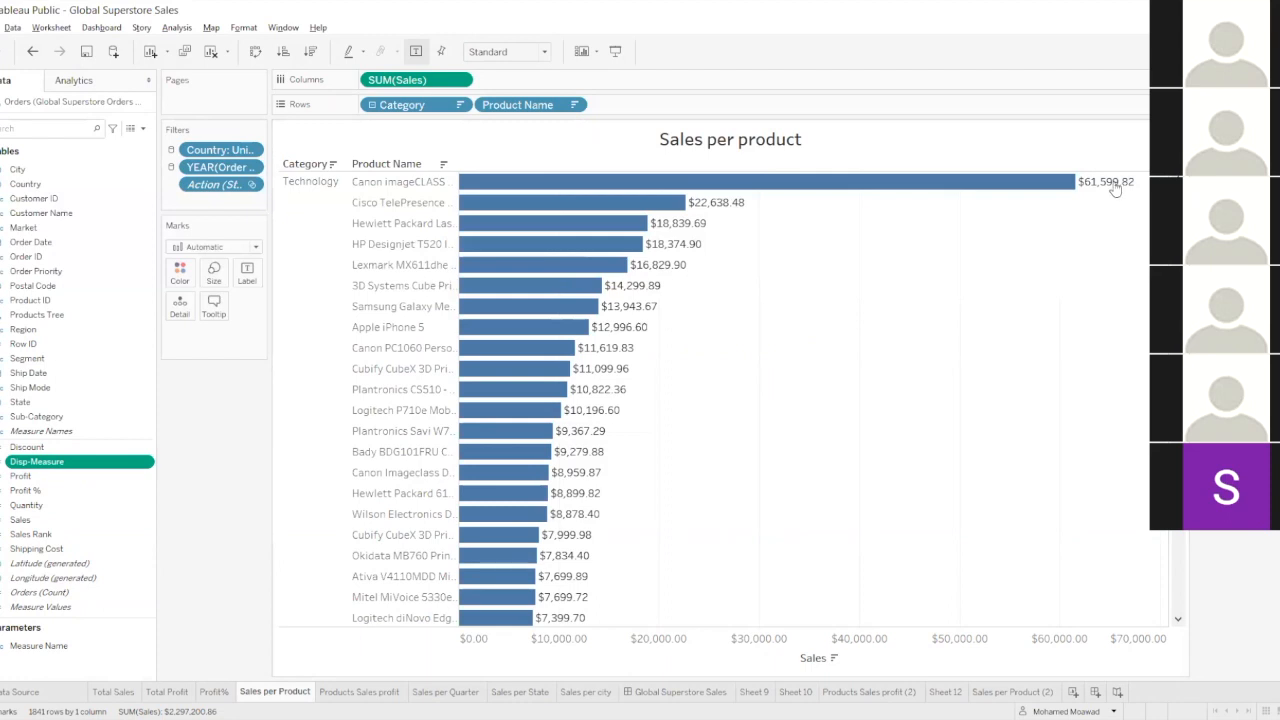
Replace the Sales measure on the Columns of the Sales per Product worksheet with the Disp-Measure calculated field.
drag(88, 463, 560, 86)
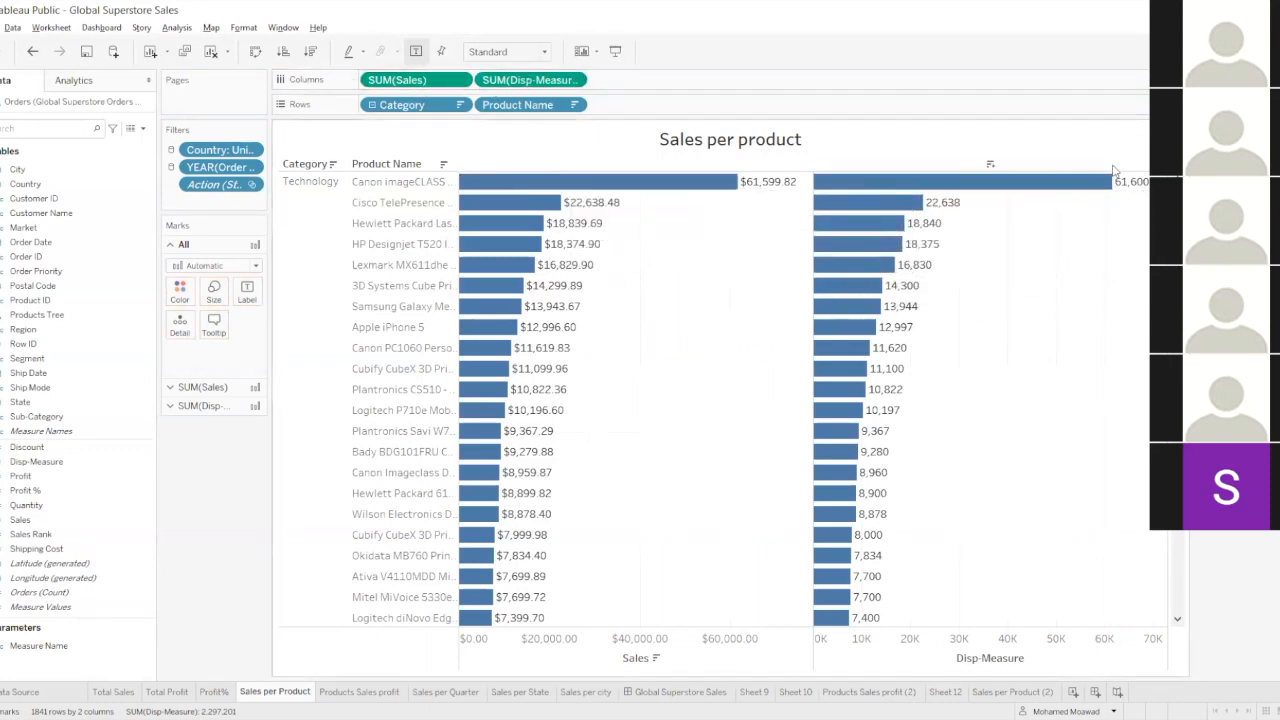
mouse_move(714, 197)
drag(390, 80, 366, 18)
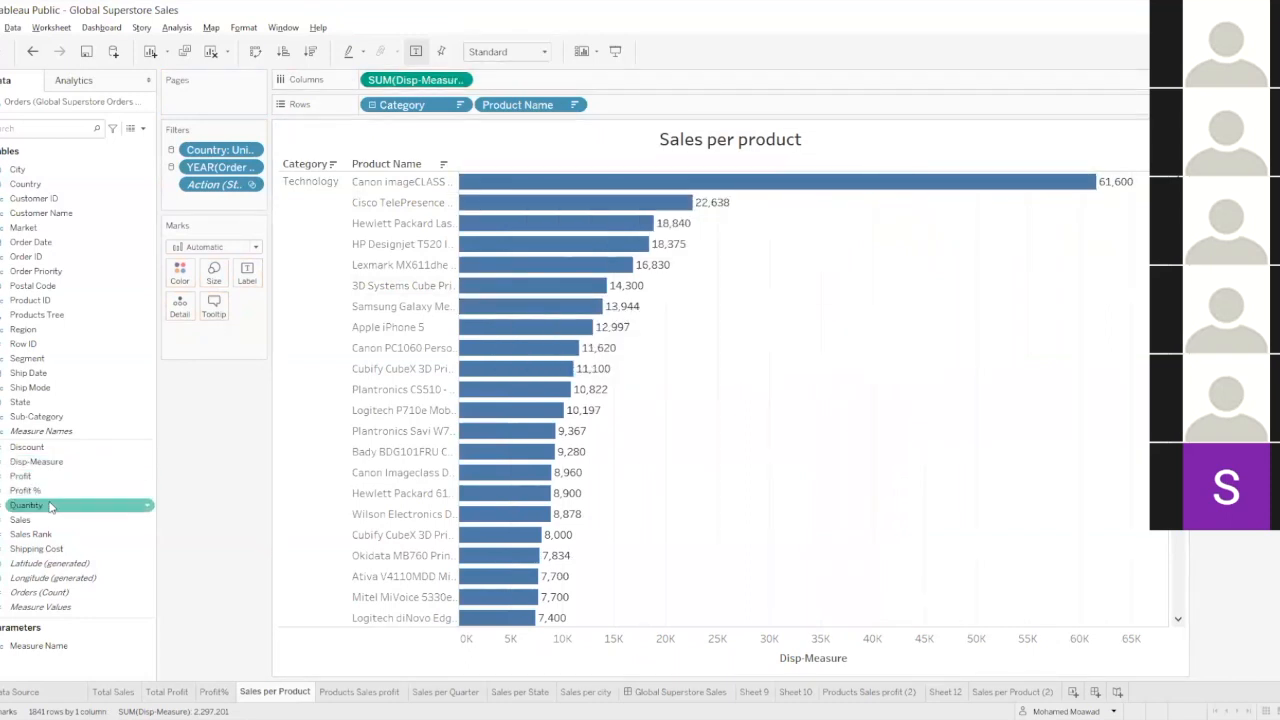
Review the Disp-Measure formula beside the chart while switching the Measure Name parameter to Profit, and close the calculation.
right_click(50, 462)
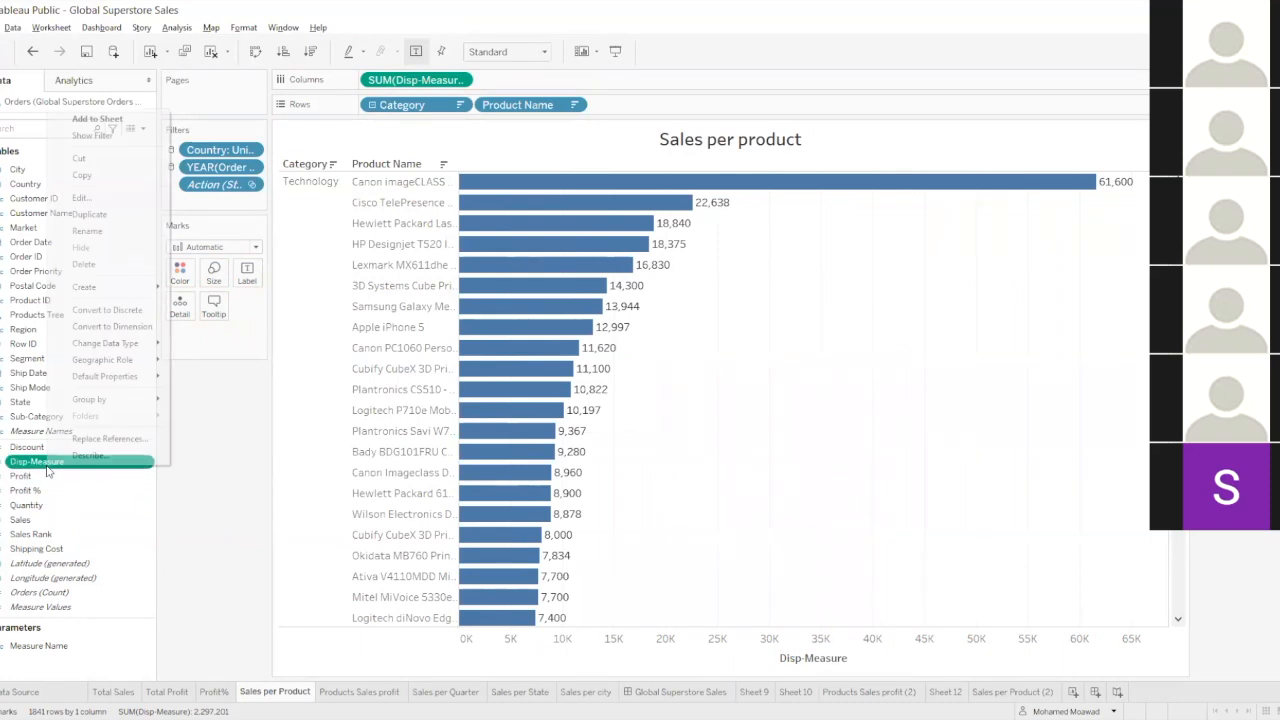
click(117, 198)
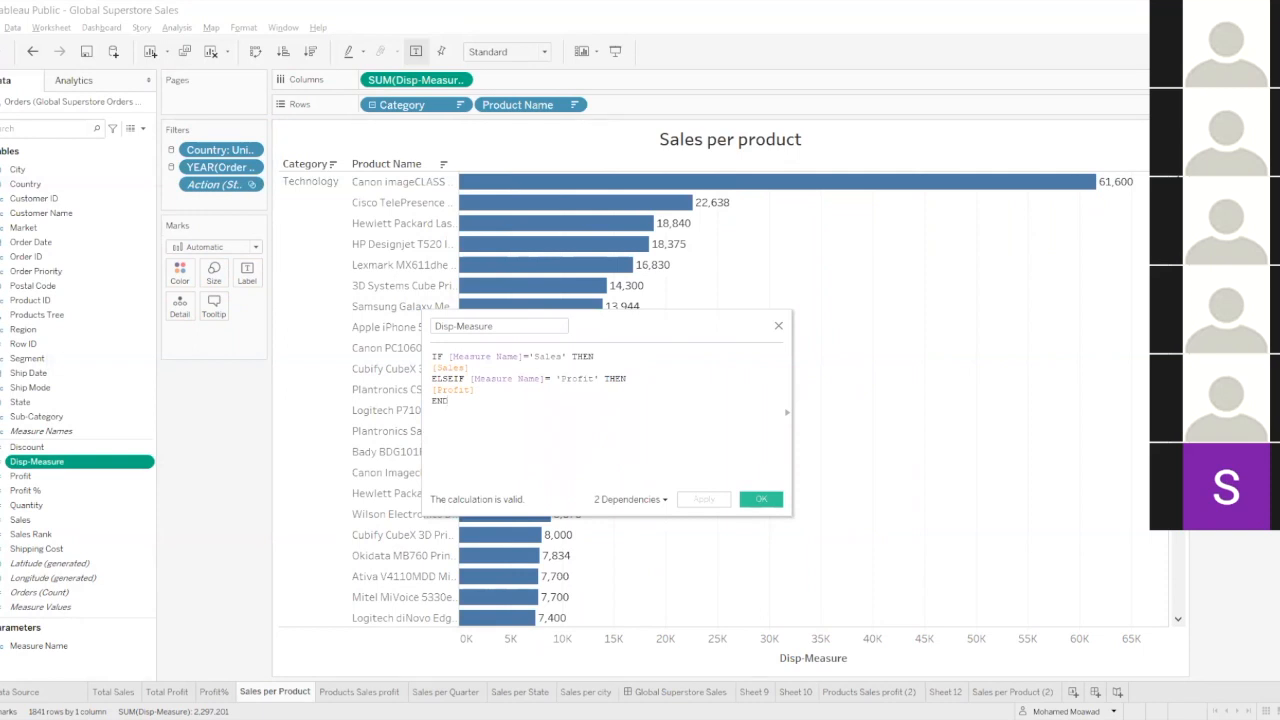
click(1214, 178)
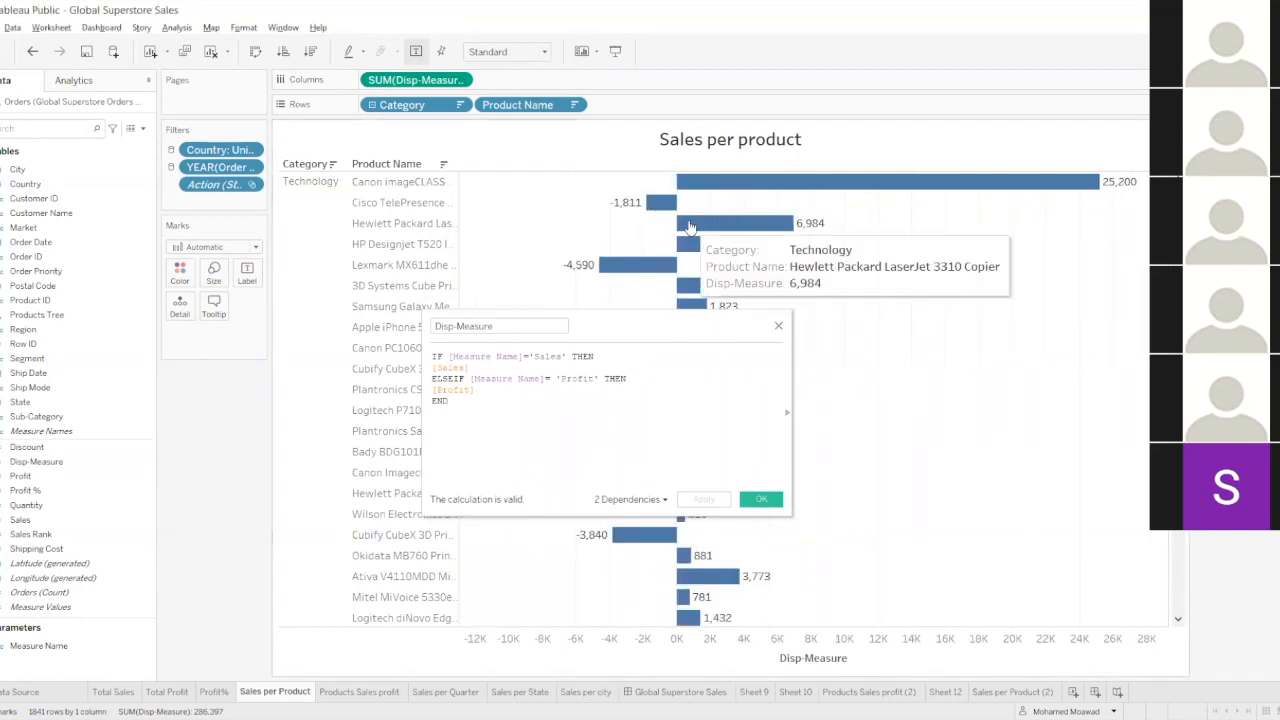
mouse_move(636, 207)
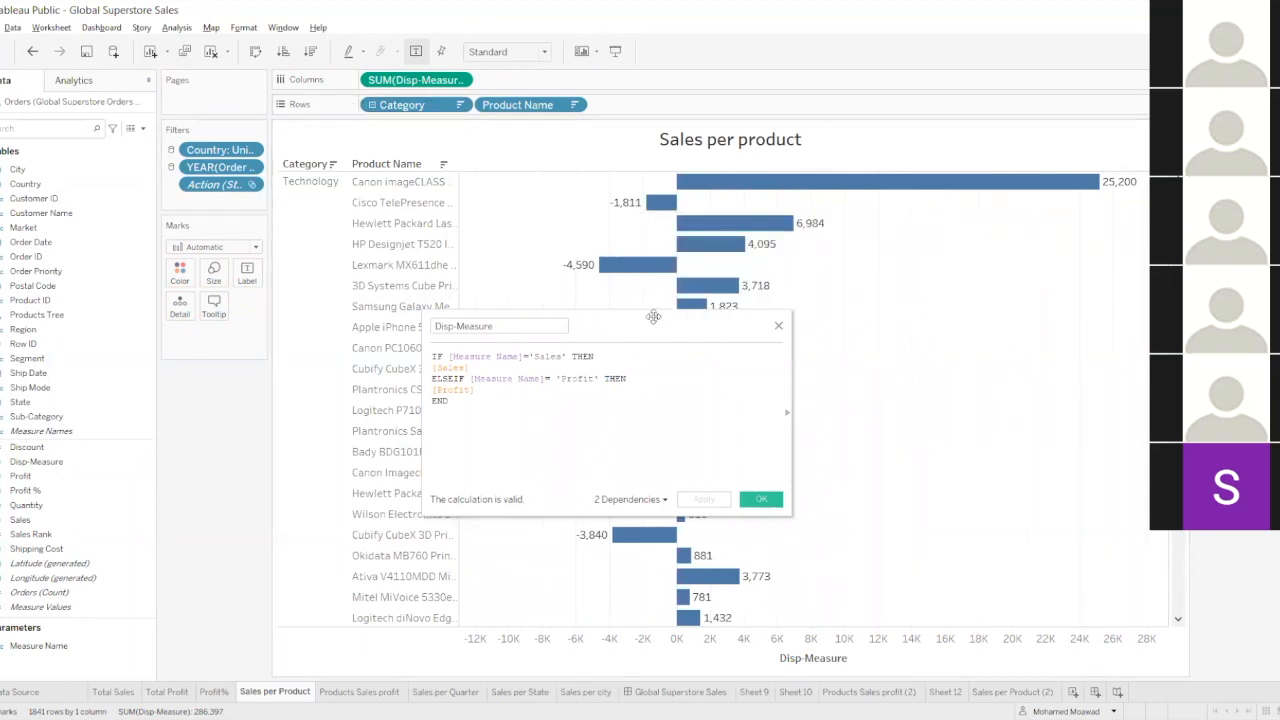
drag(653, 316, 671, 376)
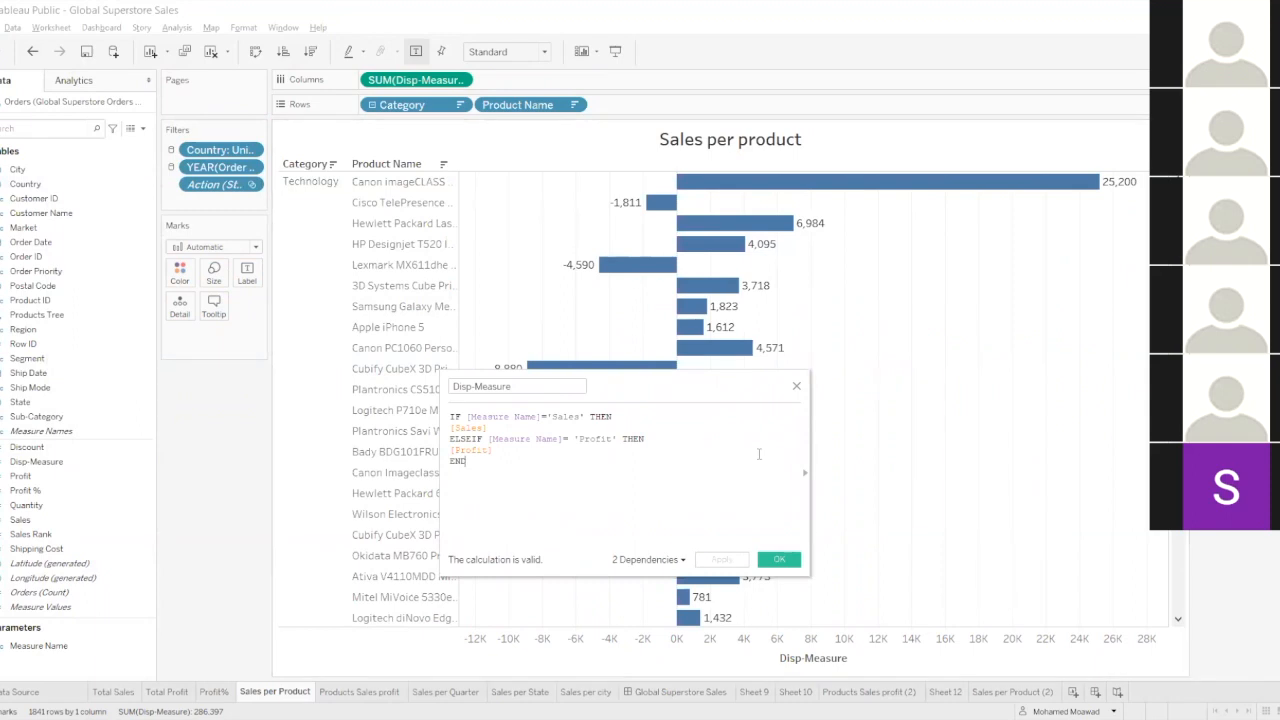
click(779, 560)
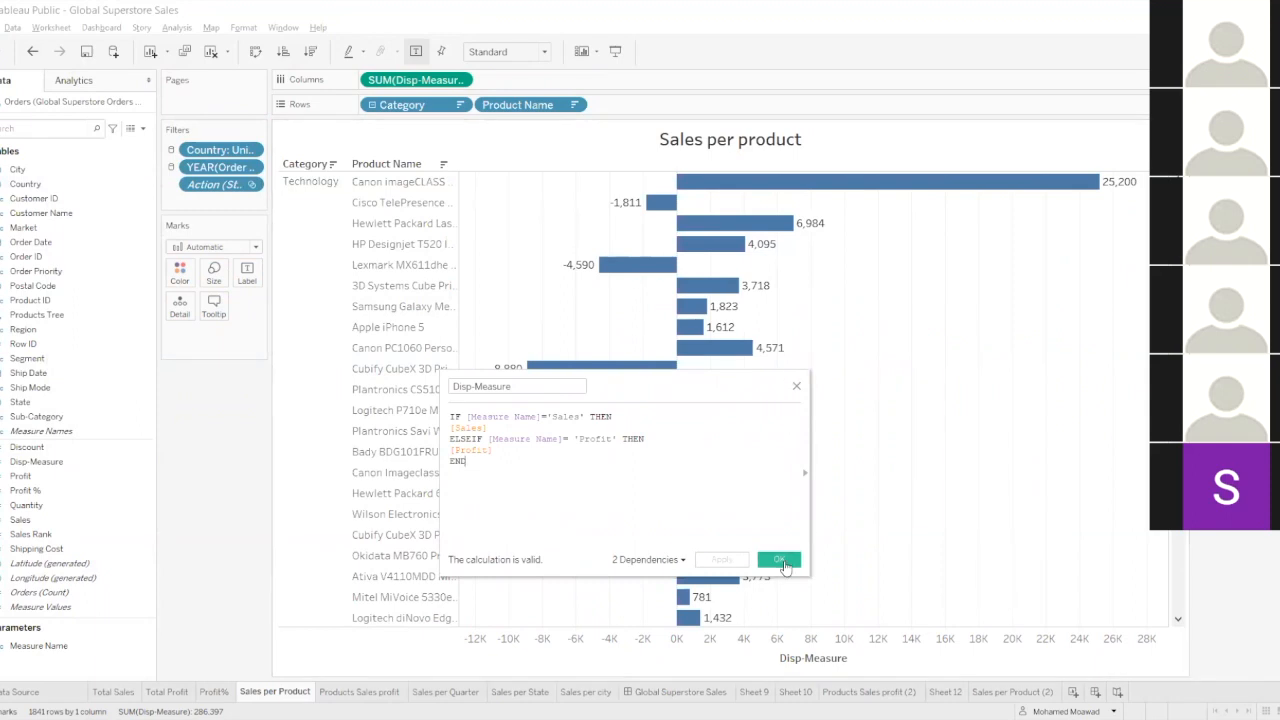
Show the Measure Name parameter for the product bar chart on the Global Superstore Sales dashboard and switch it to Sales.
click(650, 692)
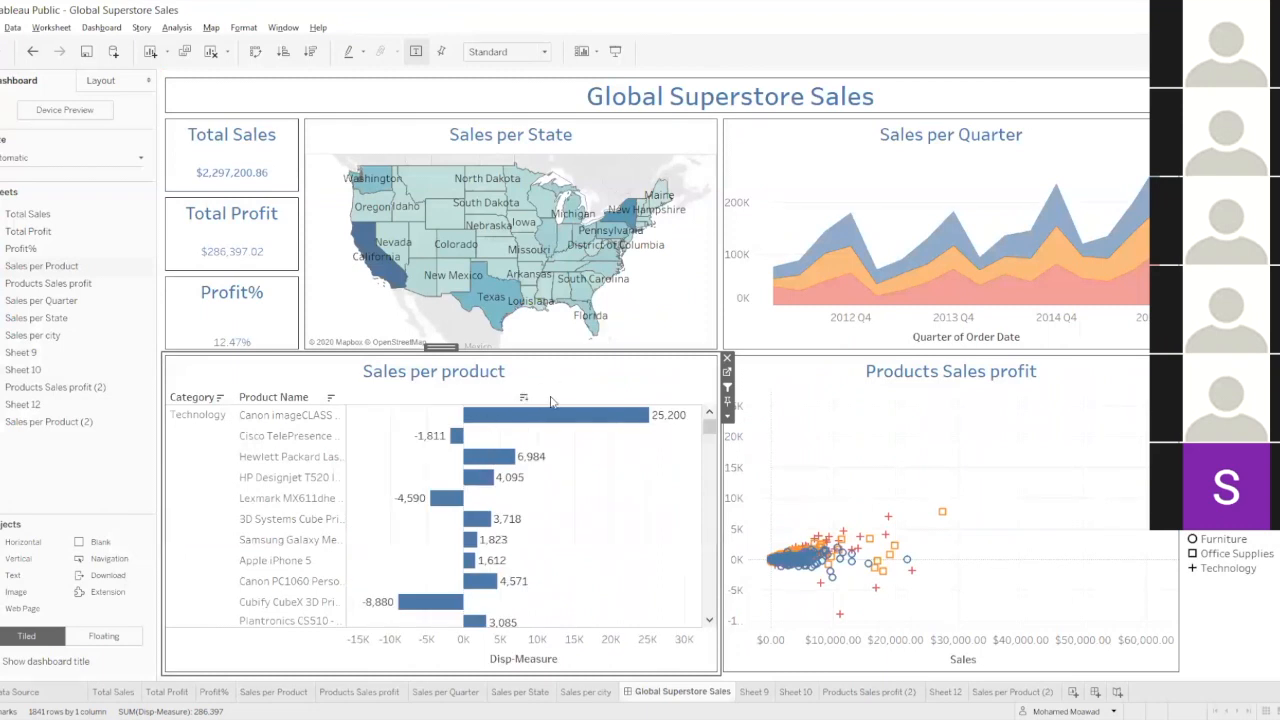
click(728, 416)
mouse_move(808, 528)
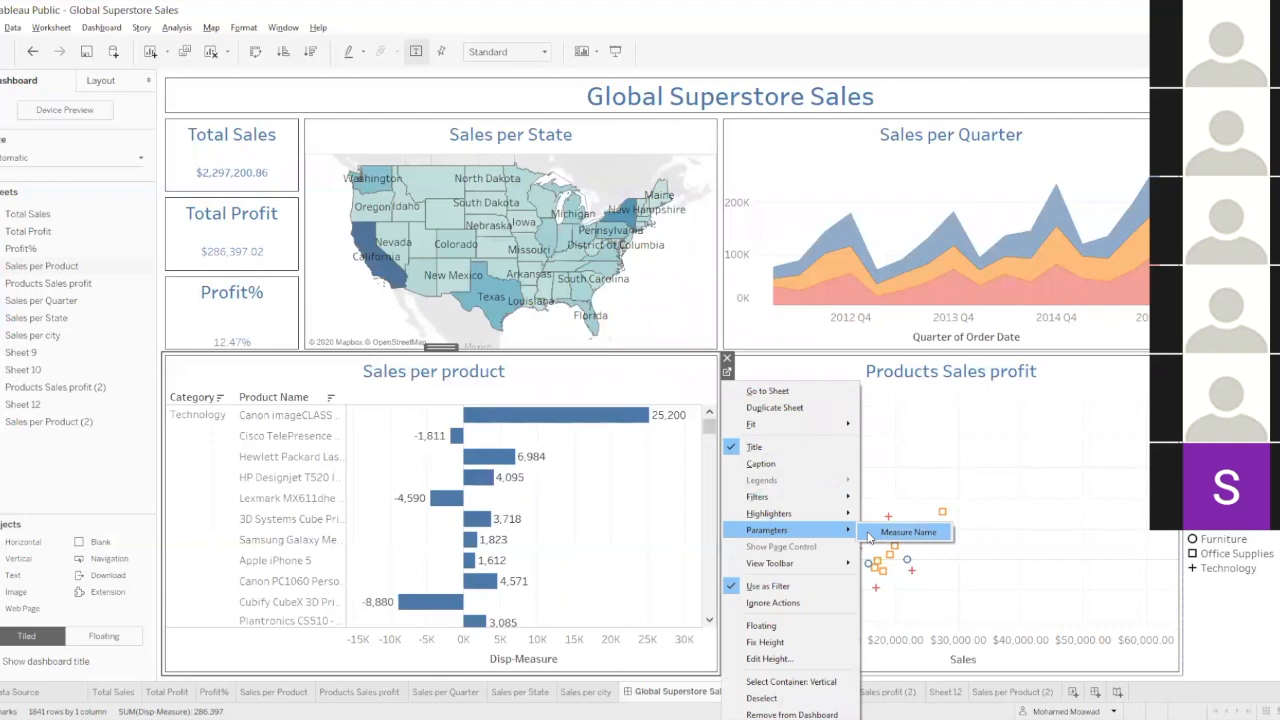
click(892, 532)
key(Escape)
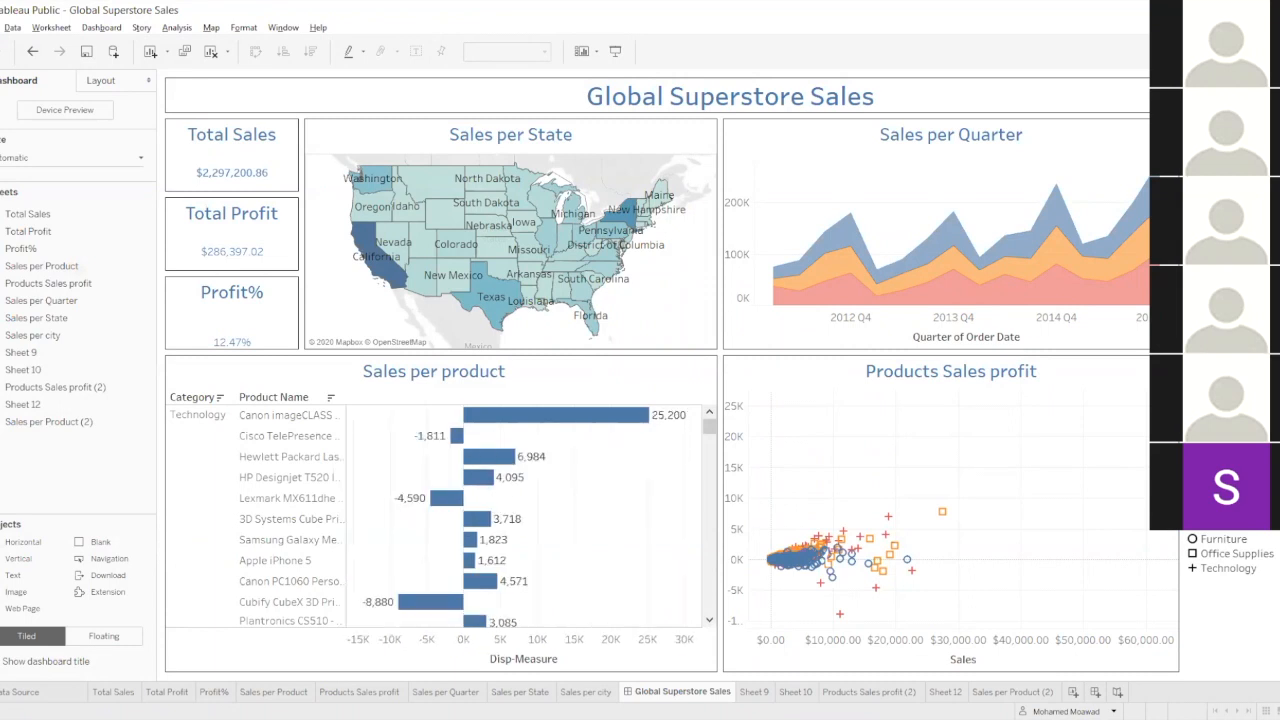
Go to the product chart's worksheet and replace the word Sales in its title with the Parameters.Measure Name field, keeping "per product".
click(380, 378)
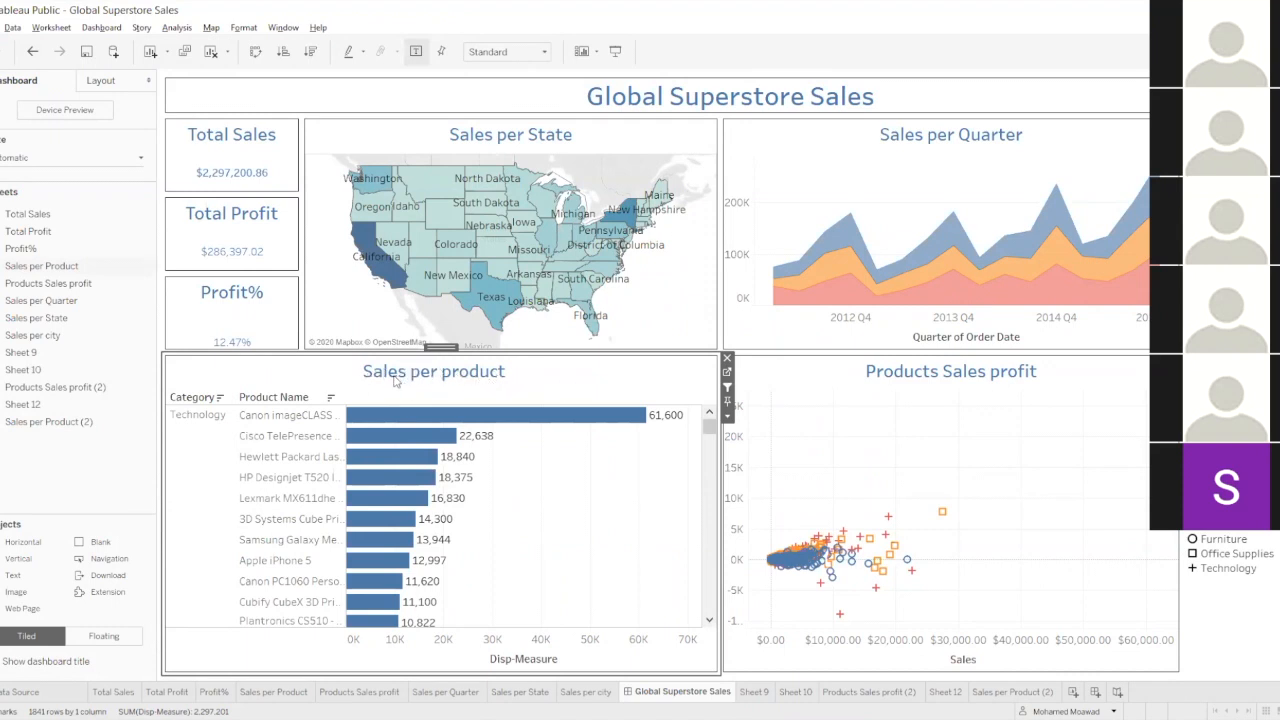
click(727, 416)
click(767, 391)
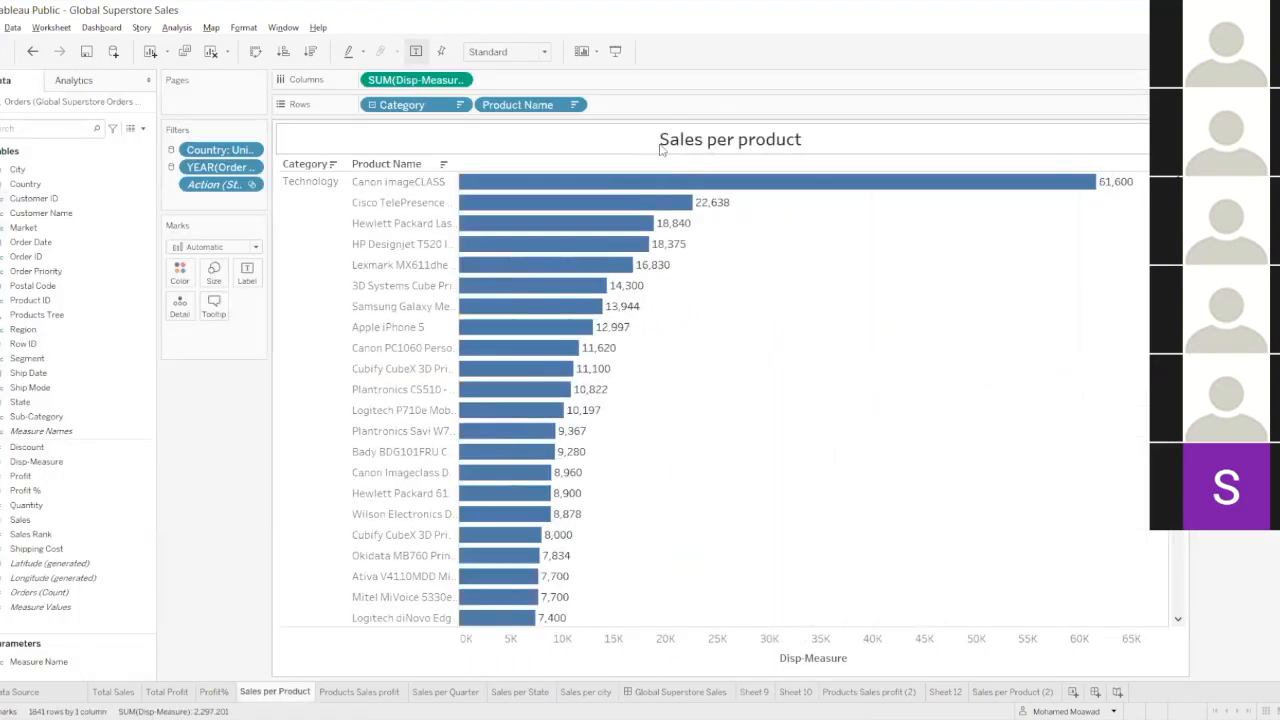
double_click(669, 146)
drag(622, 298, 594, 297)
key(BackSpace)
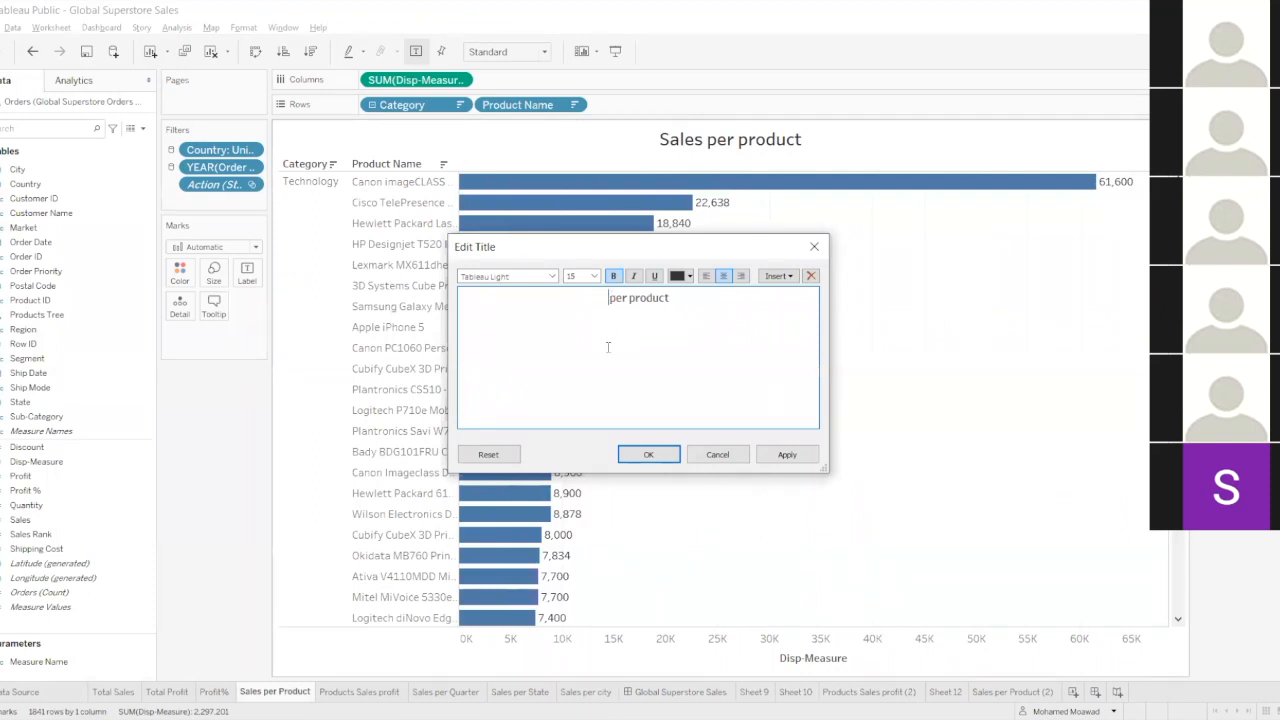
click(777, 276)
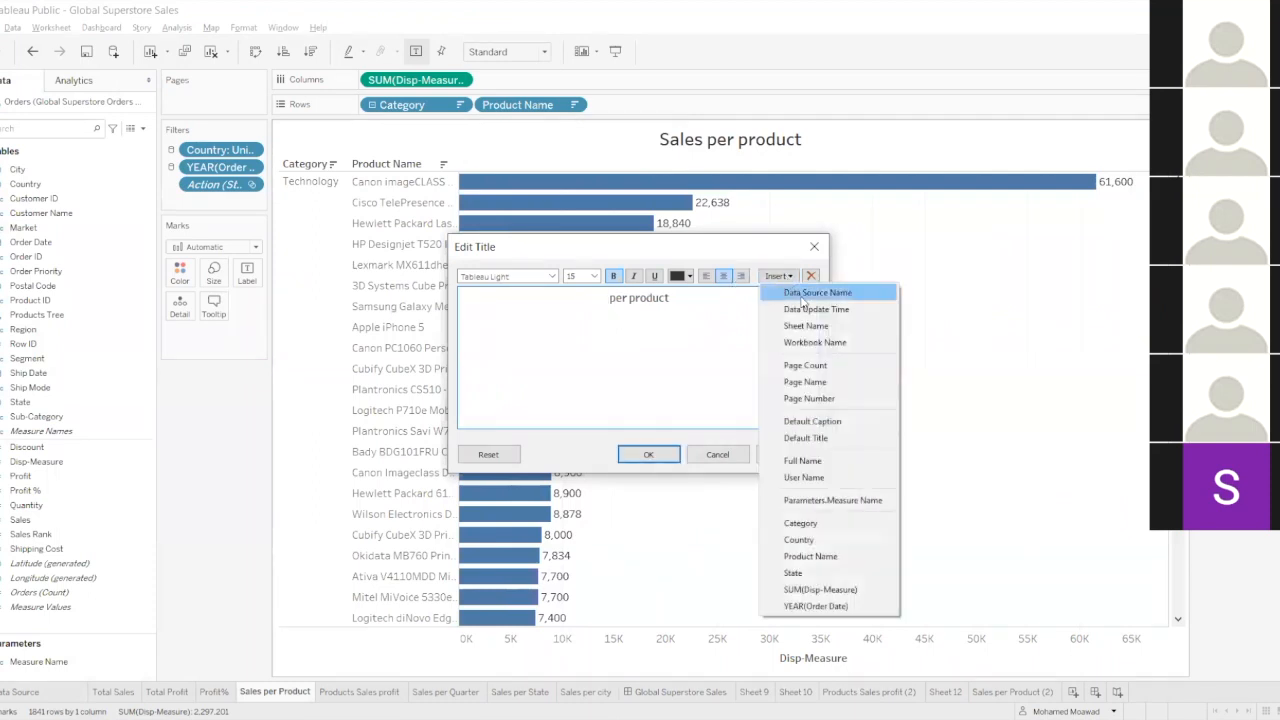
click(832, 500)
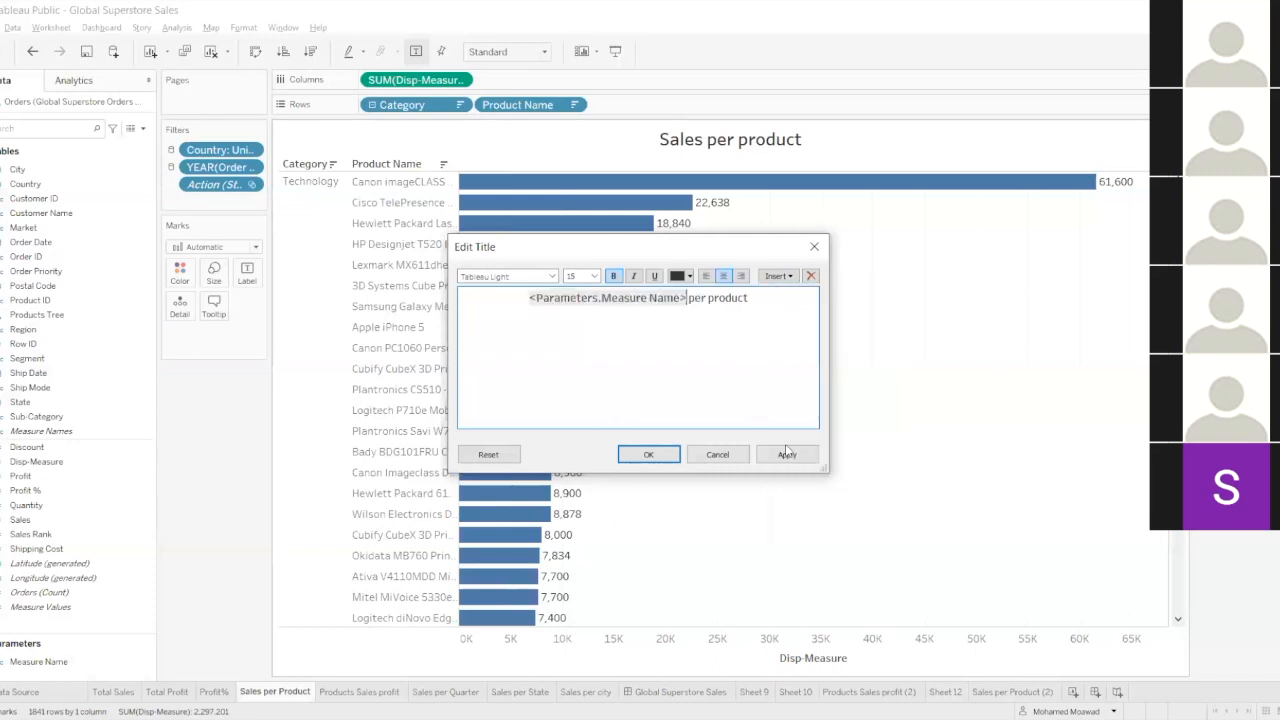
click(662, 453)
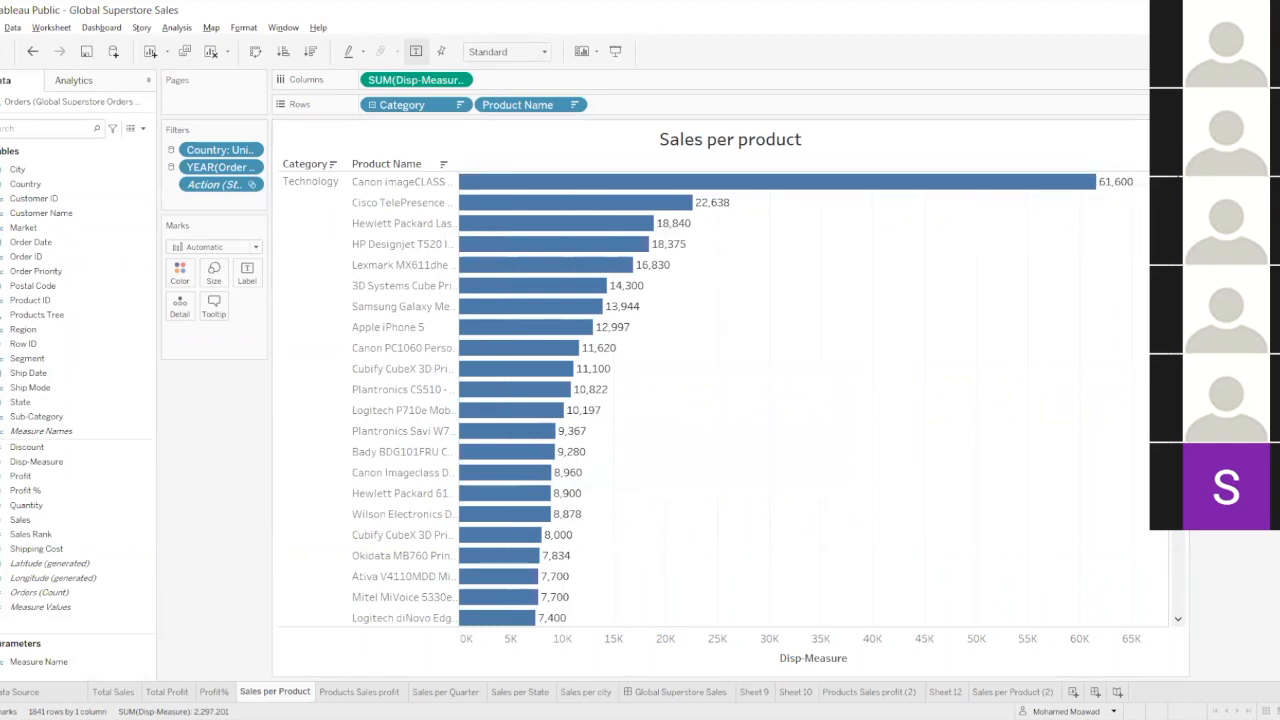
Test the dynamic title by switching Measure Name between Sales and Profit on the worksheet and the Global Superstore Sales dashboard, ending on Profit.
click(1212, 170)
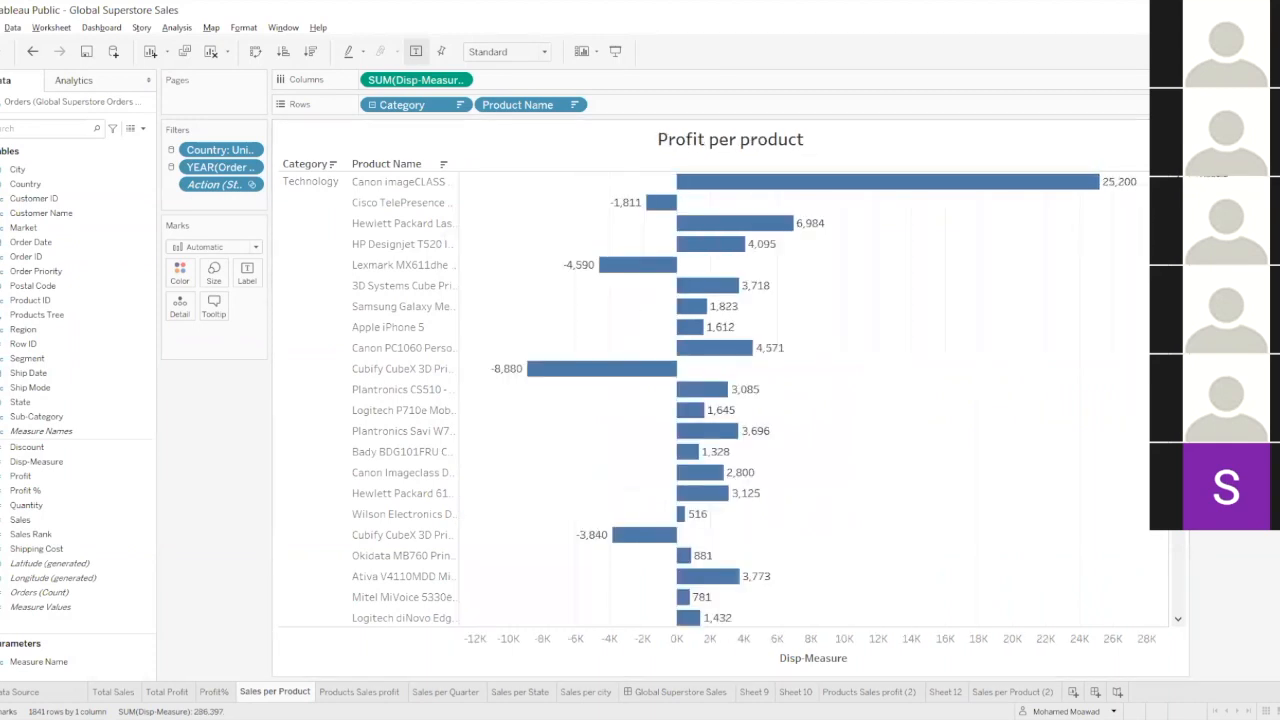
click(1212, 154)
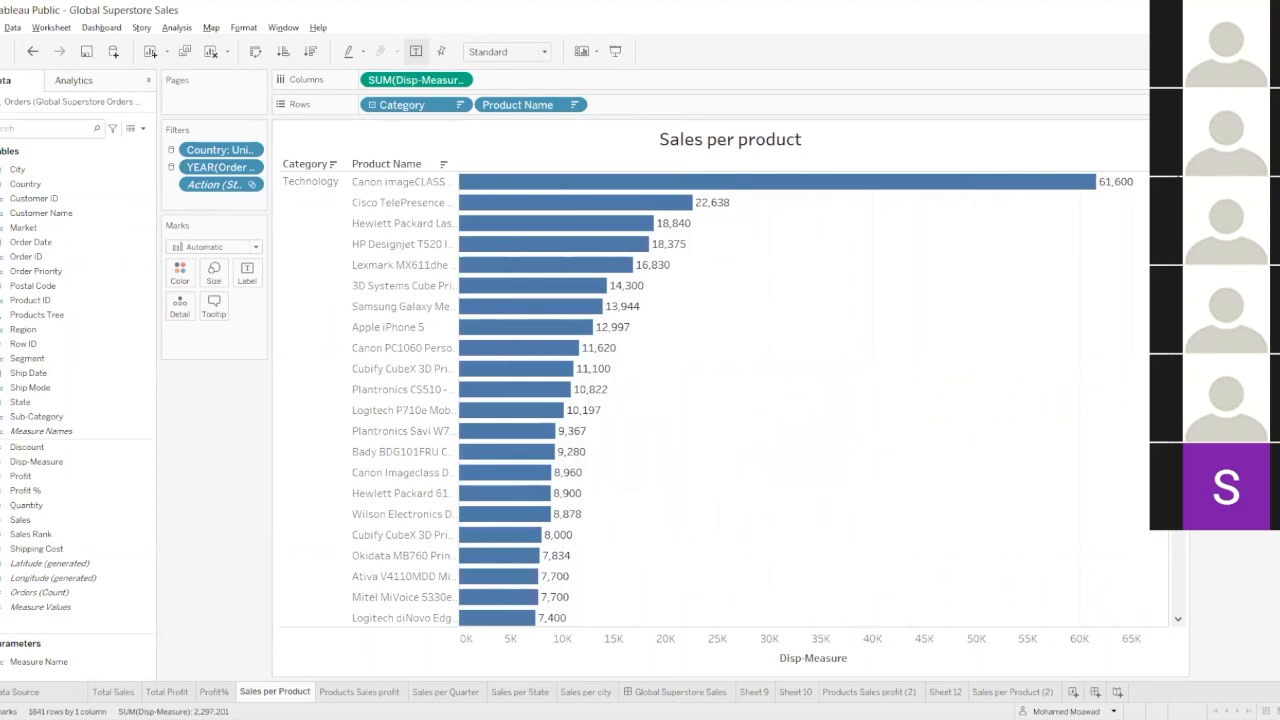
click(1212, 170)
click(648, 692)
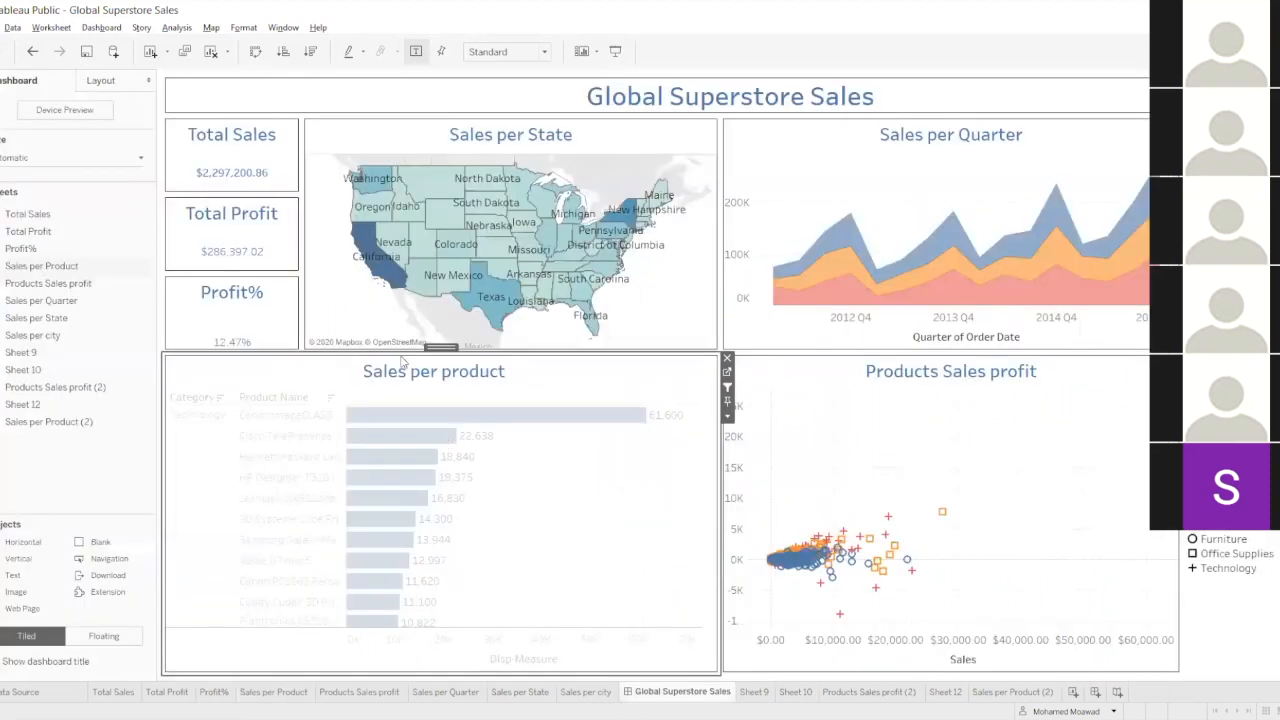
click(1212, 154)
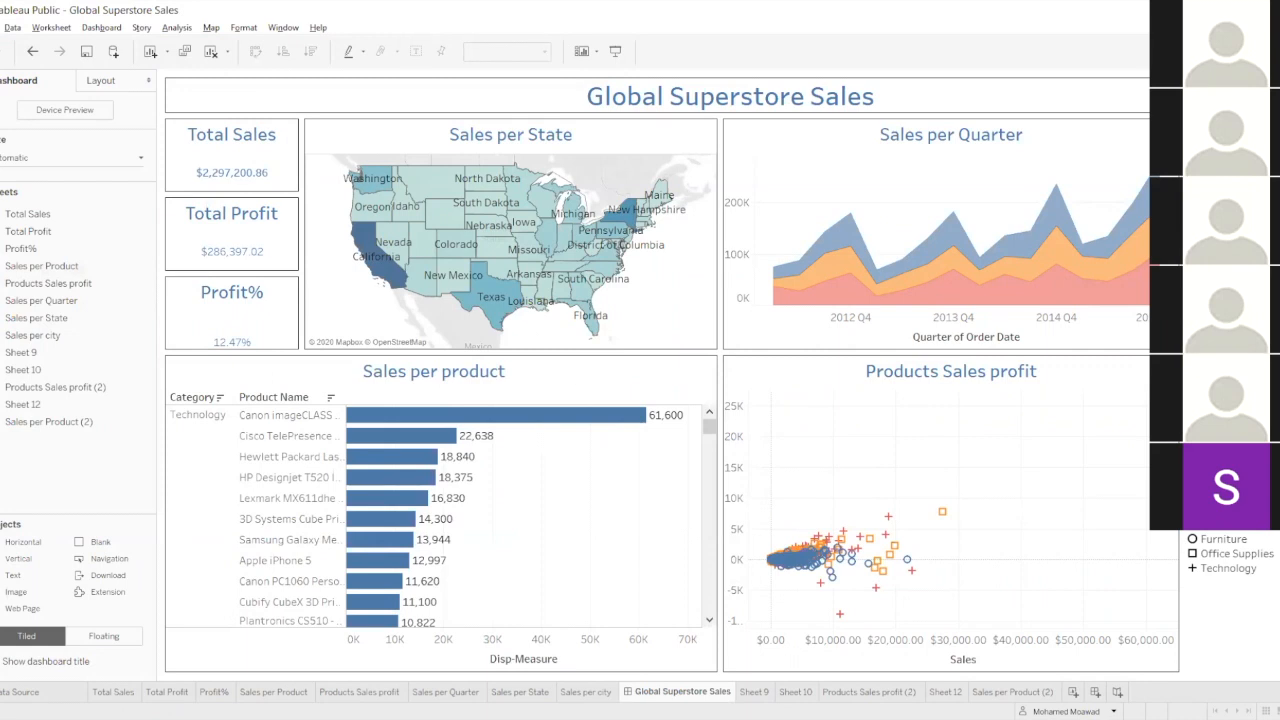
click(1212, 170)
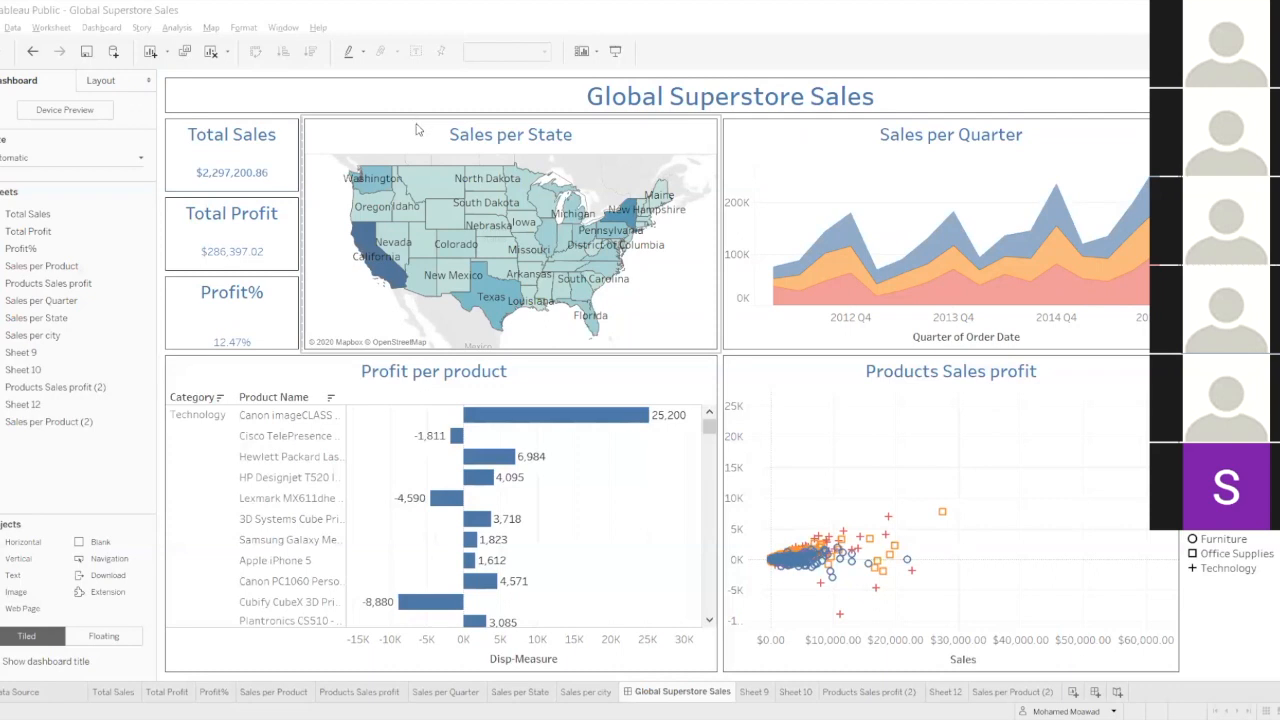
mouse_move(383, 182)
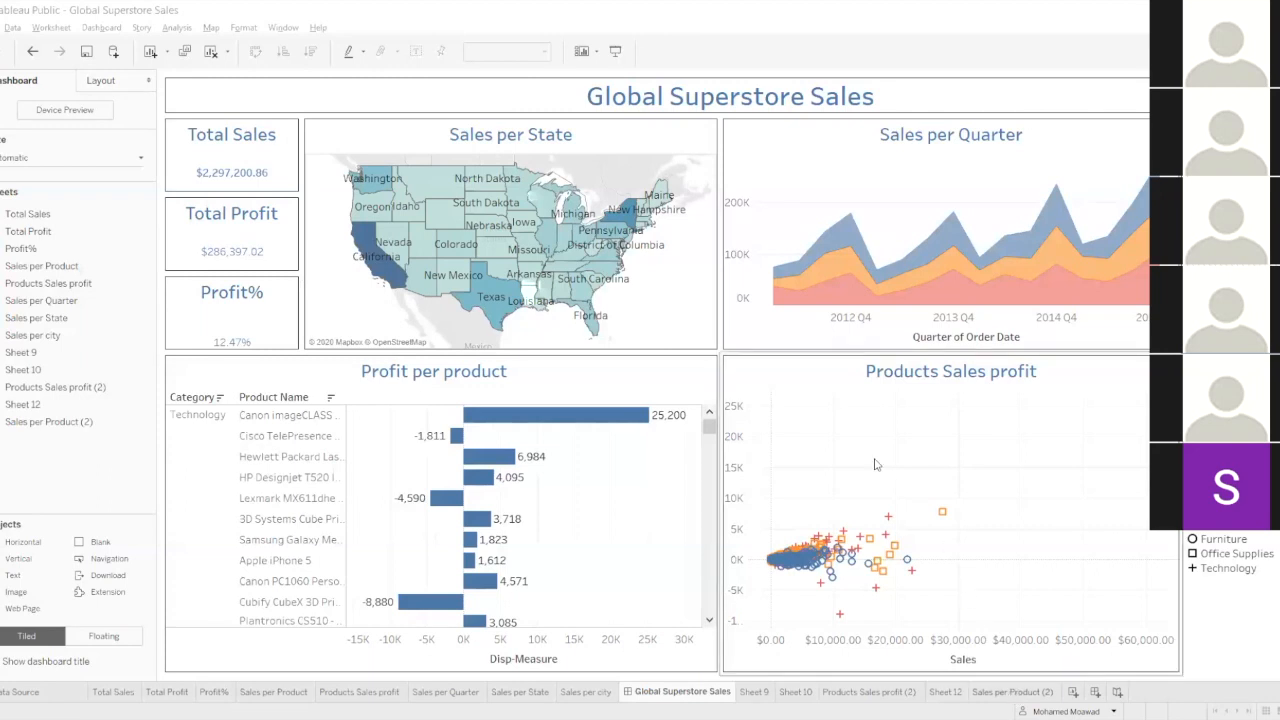
click(703, 380)
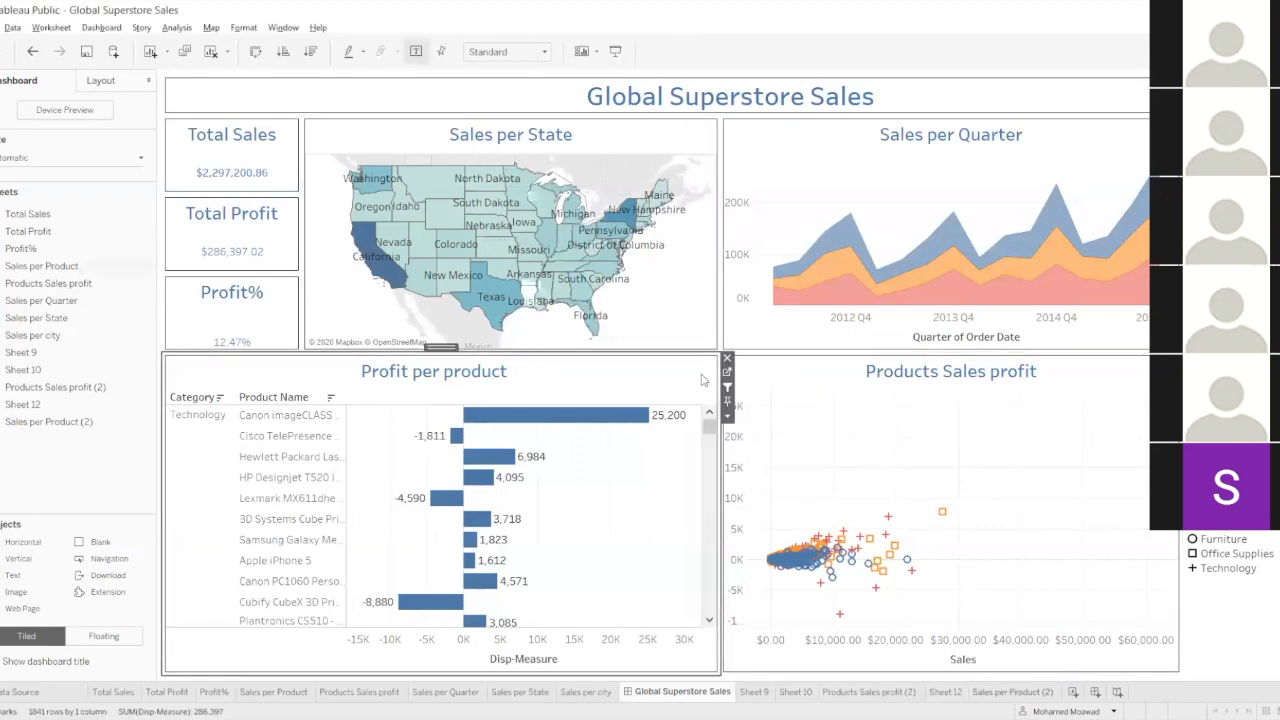
click(712, 344)
click(735, 345)
click(692, 371)
click(757, 379)
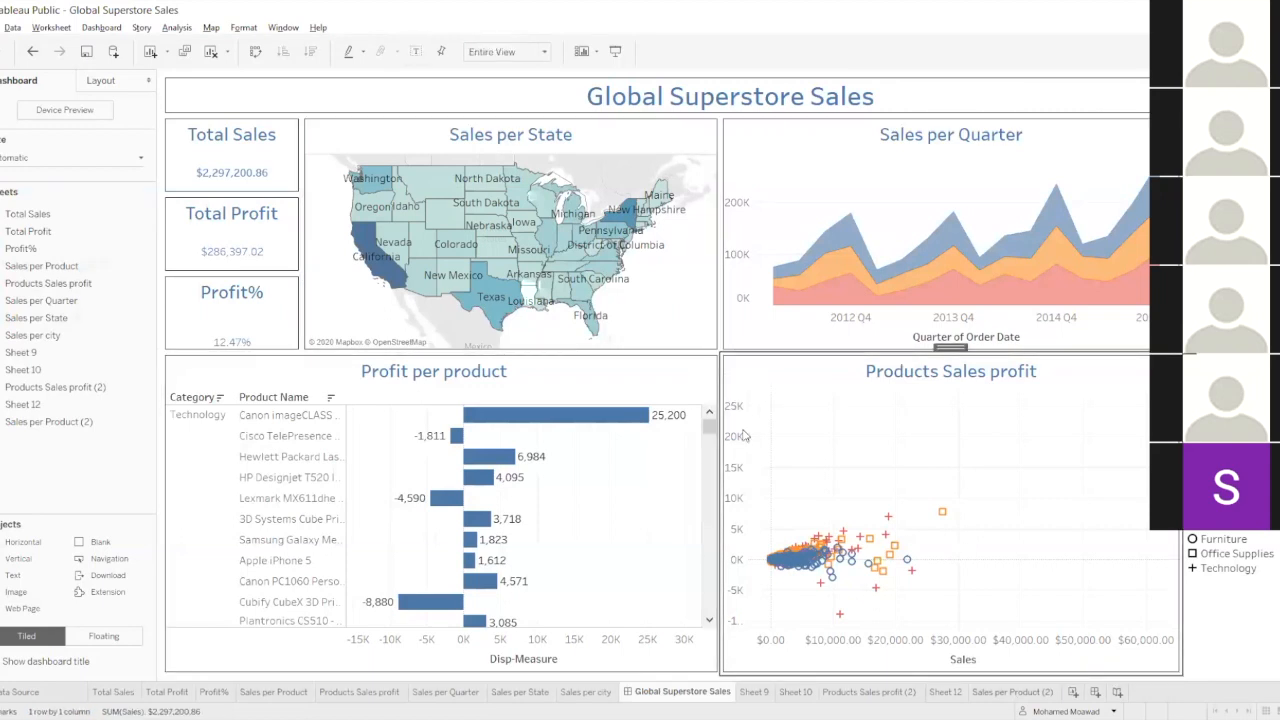
Open the forecast options of the shipping cost chart on Sheet 9 and set the forecast model to Automatic without seasonality.
click(757, 692)
right_click(1044, 391)
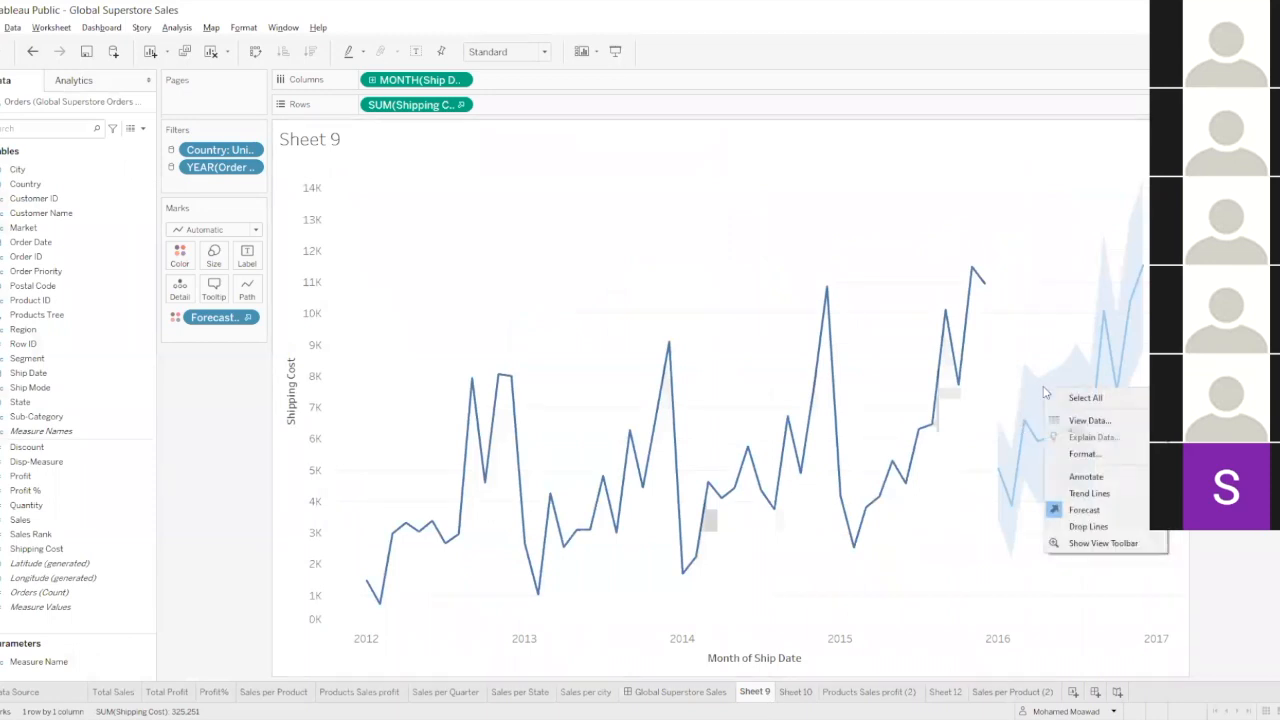
mouse_move(1100, 510)
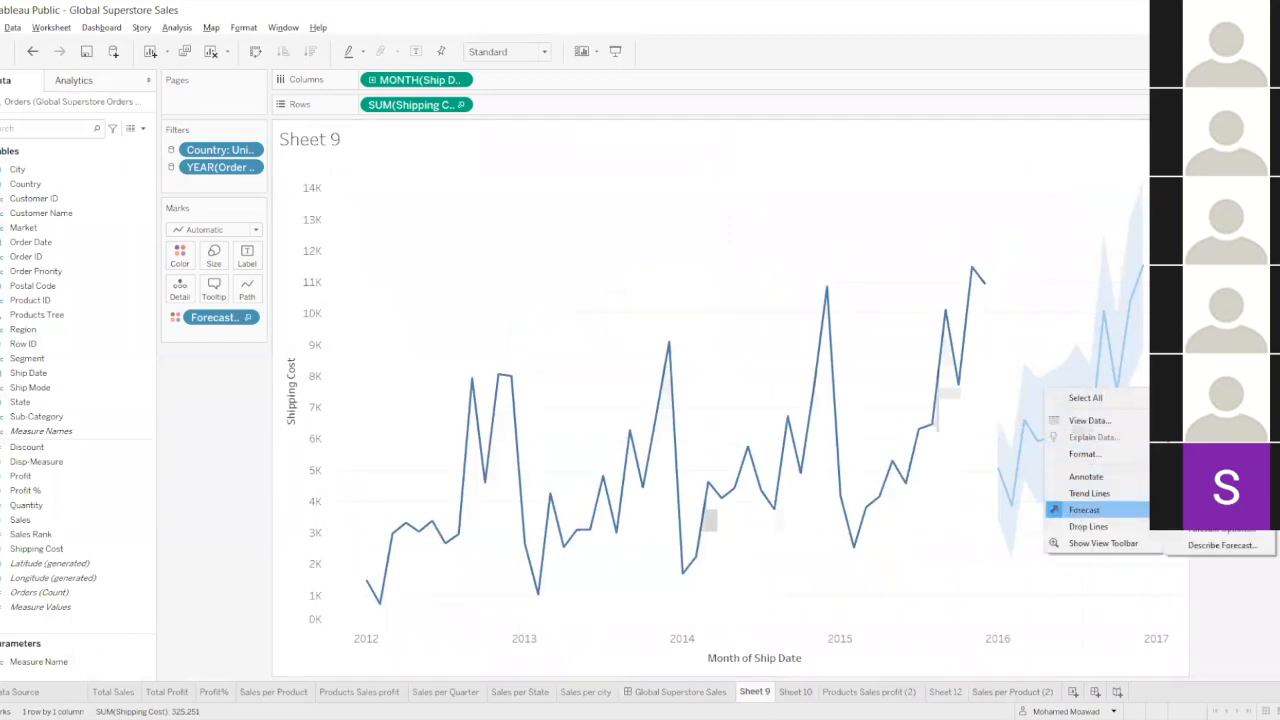
click(1188, 530)
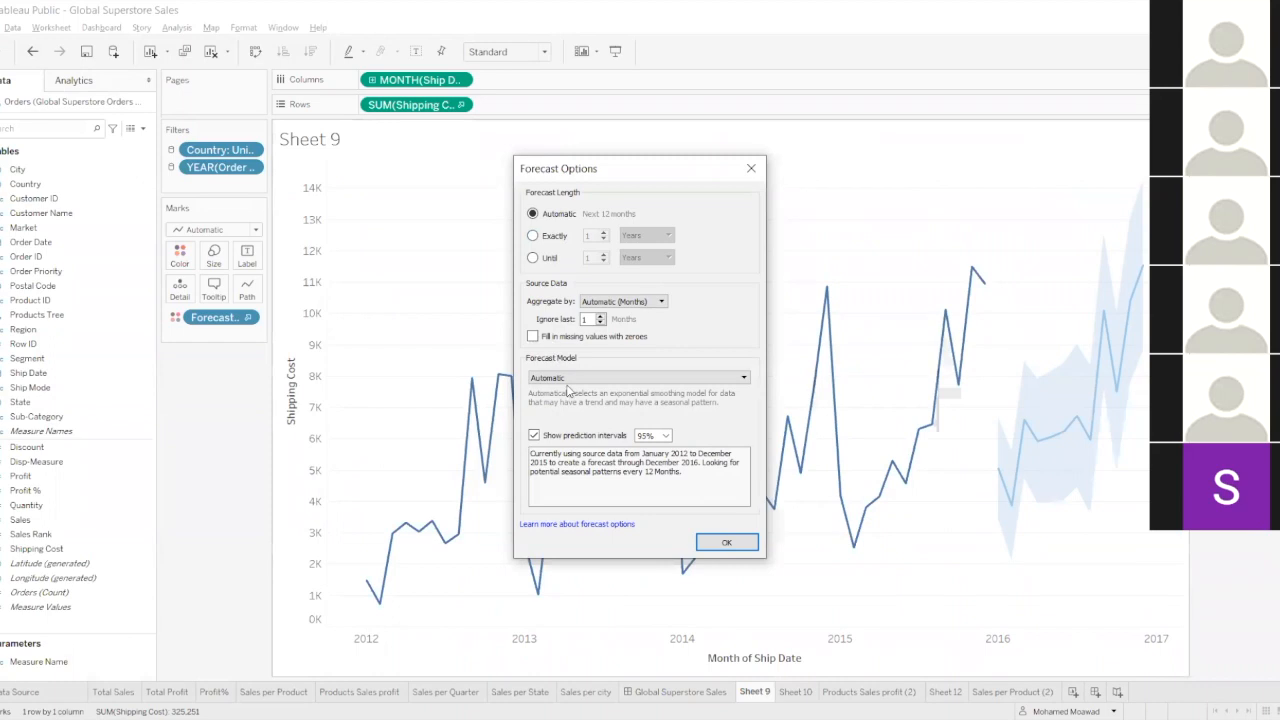
click(568, 380)
click(586, 391)
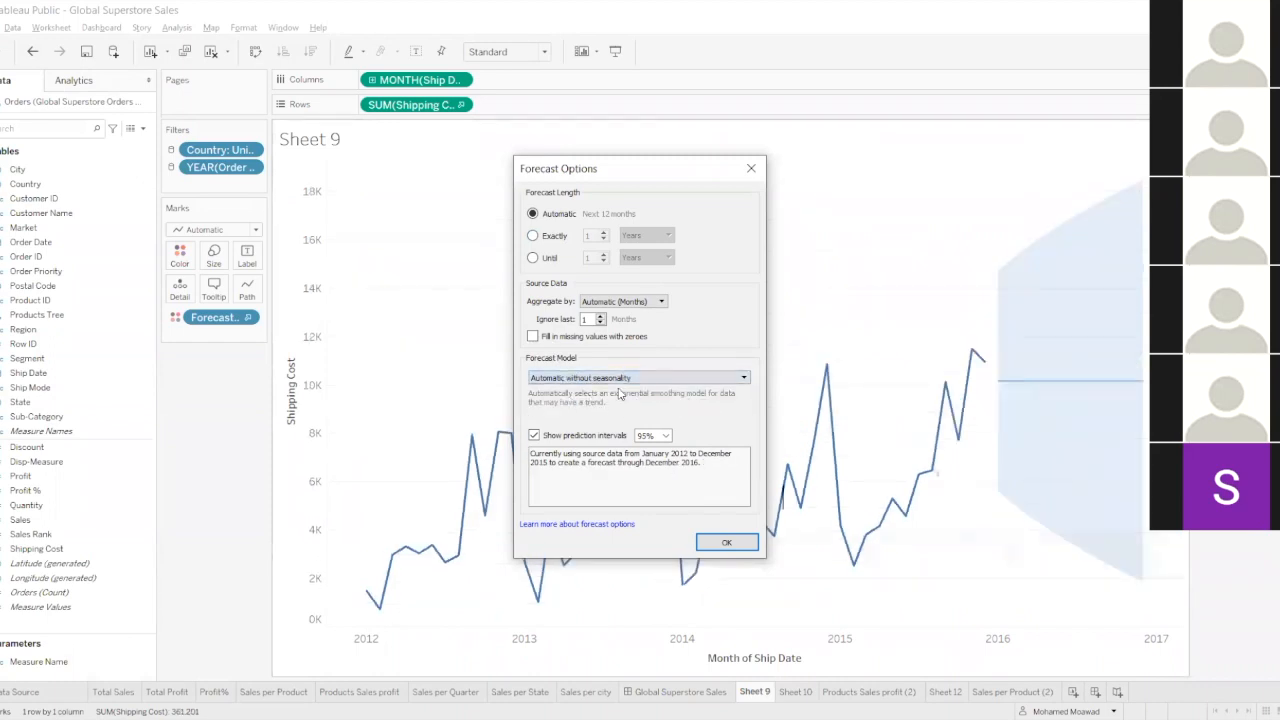
Set the forecast model to Custom with Trend None, keep the 95% prediction interval, and close the forecast options.
click(618, 378)
click(618, 407)
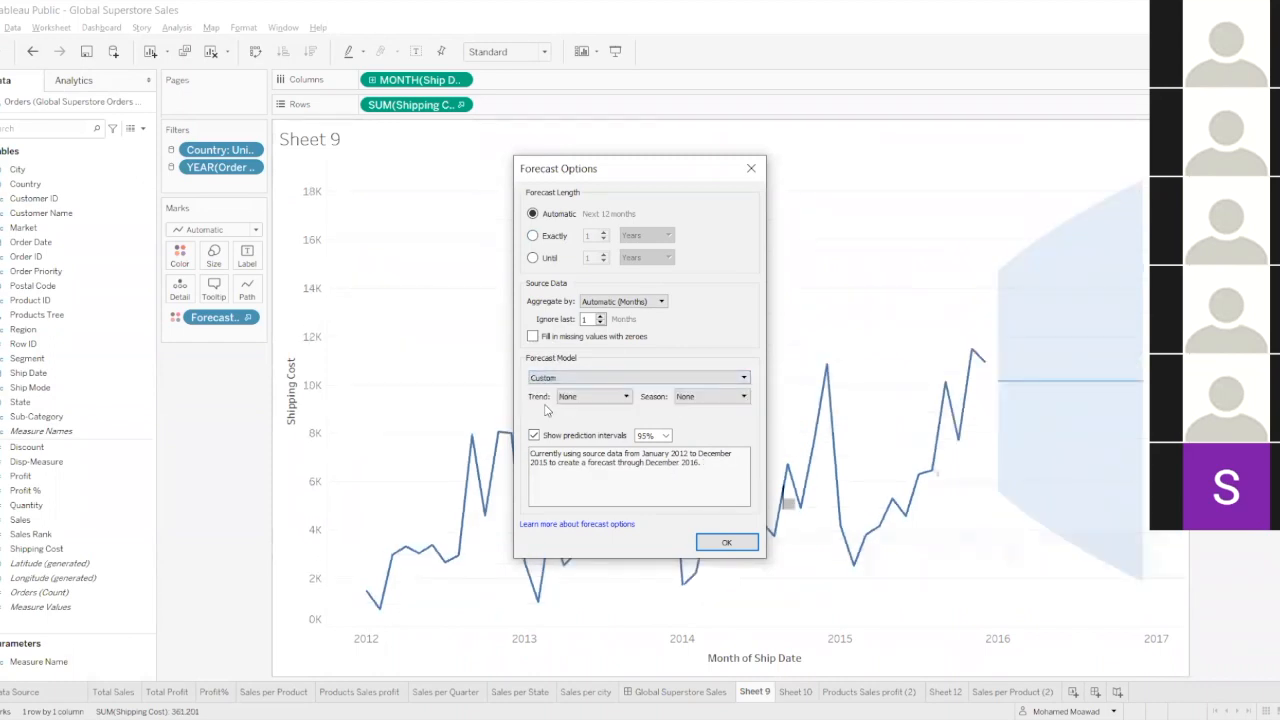
click(587, 399)
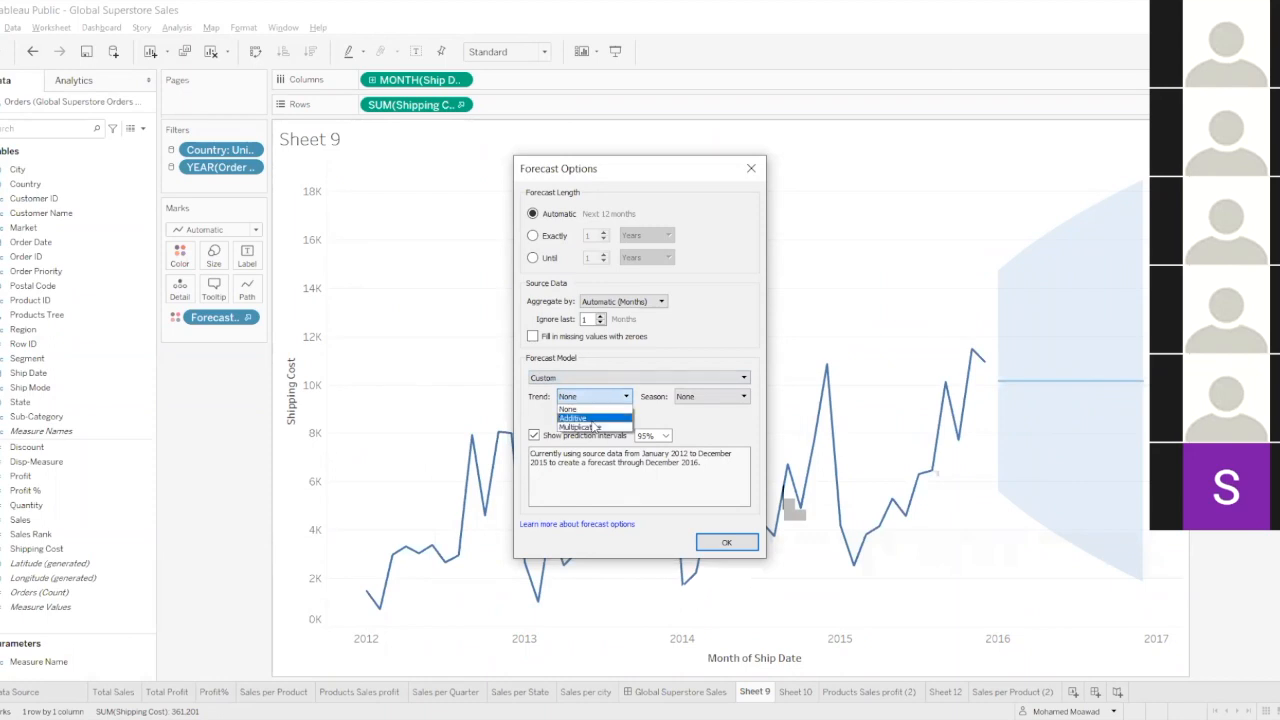
click(585, 410)
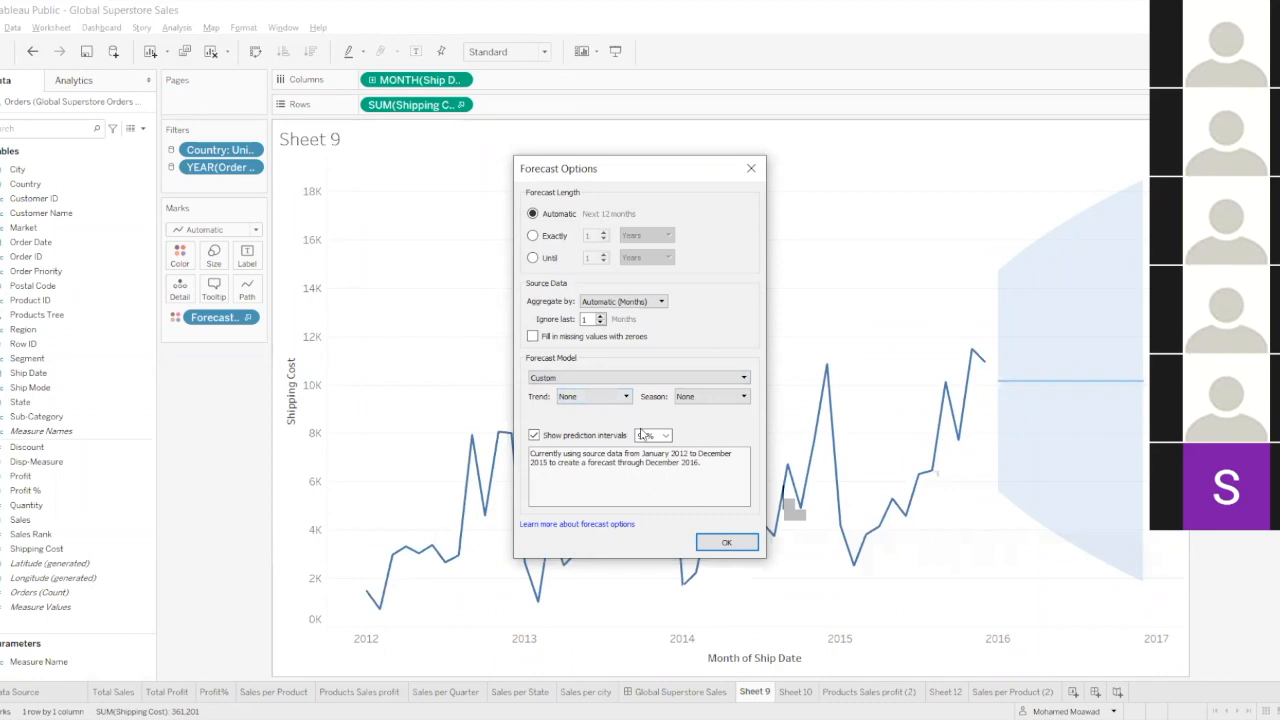
click(667, 438)
click(712, 431)
click(750, 172)
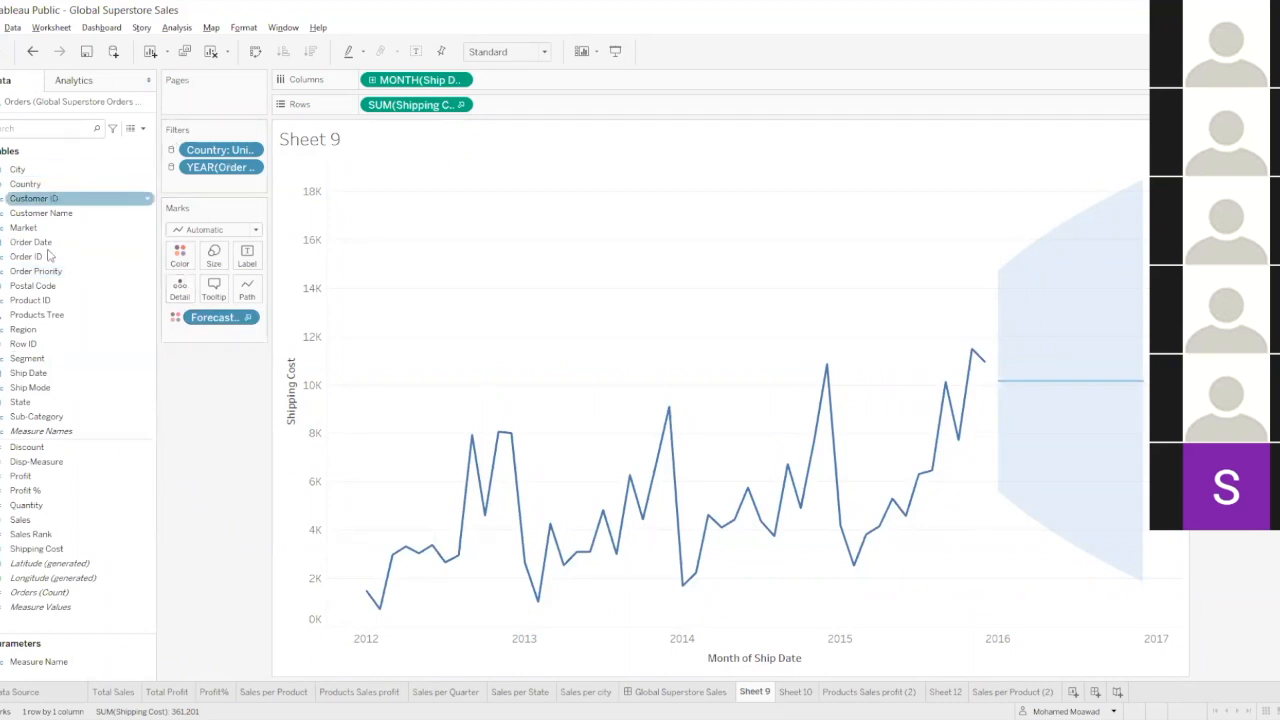
click(98, 449)
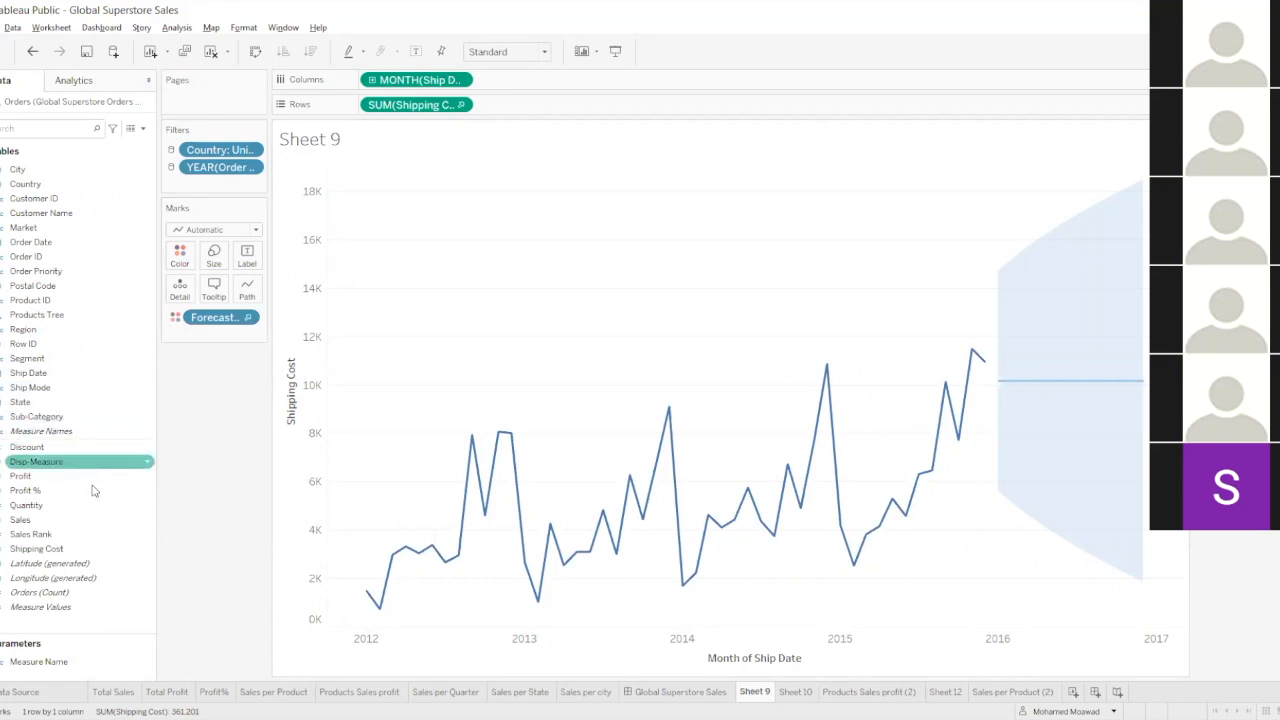
Start a new calculated field on Sheet 9, expand the function reference and search it for "scr".
click(136, 129)
click(80, 144)
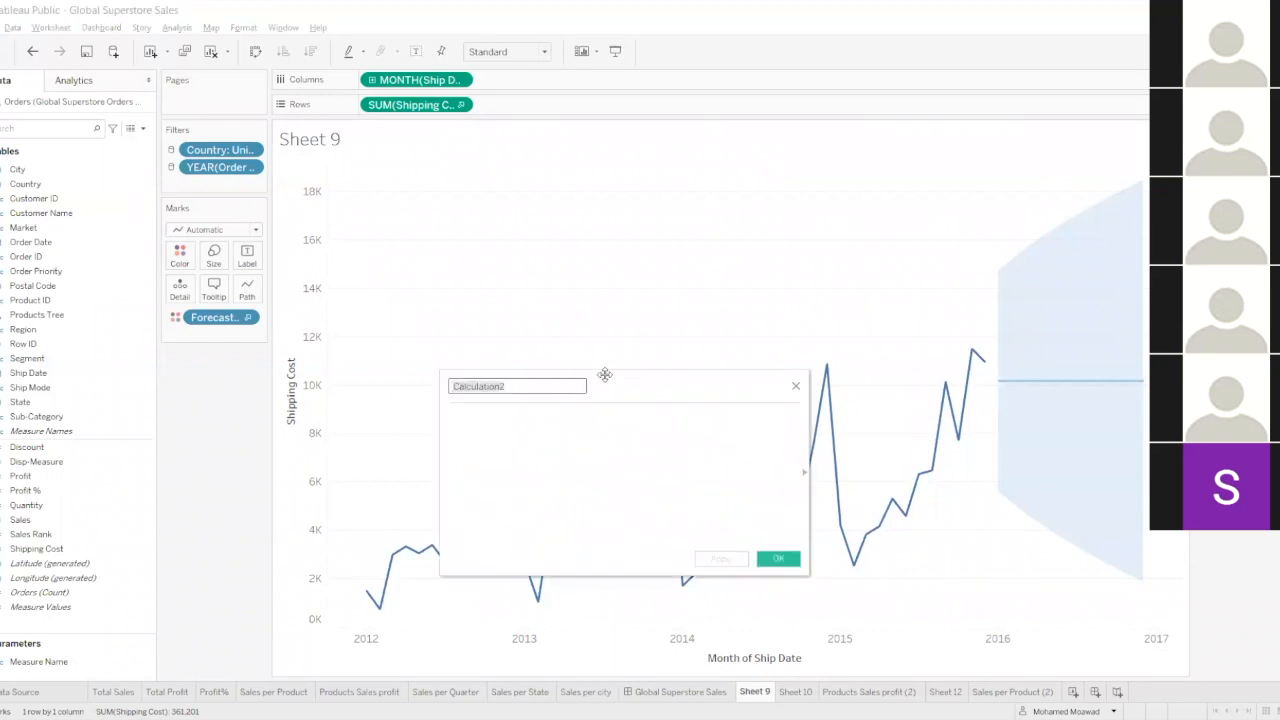
click(803, 477)
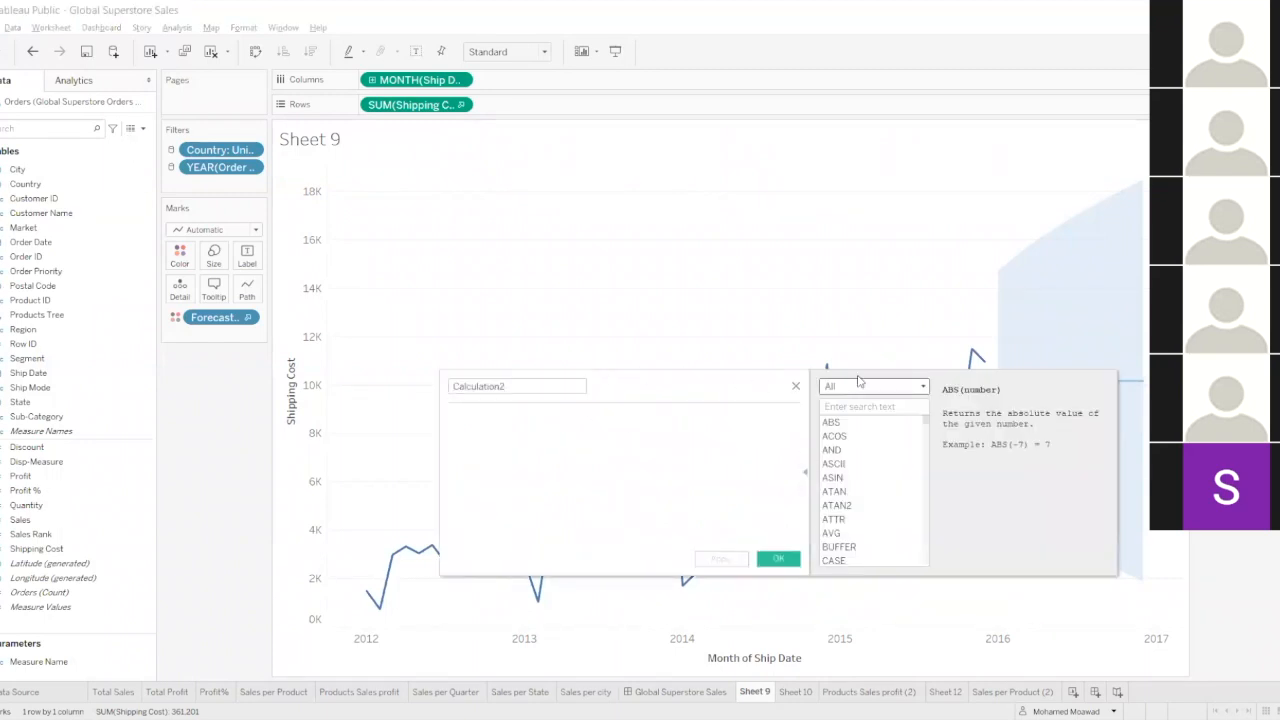
click(921, 388)
click(959, 391)
click(878, 411)
text(scr)
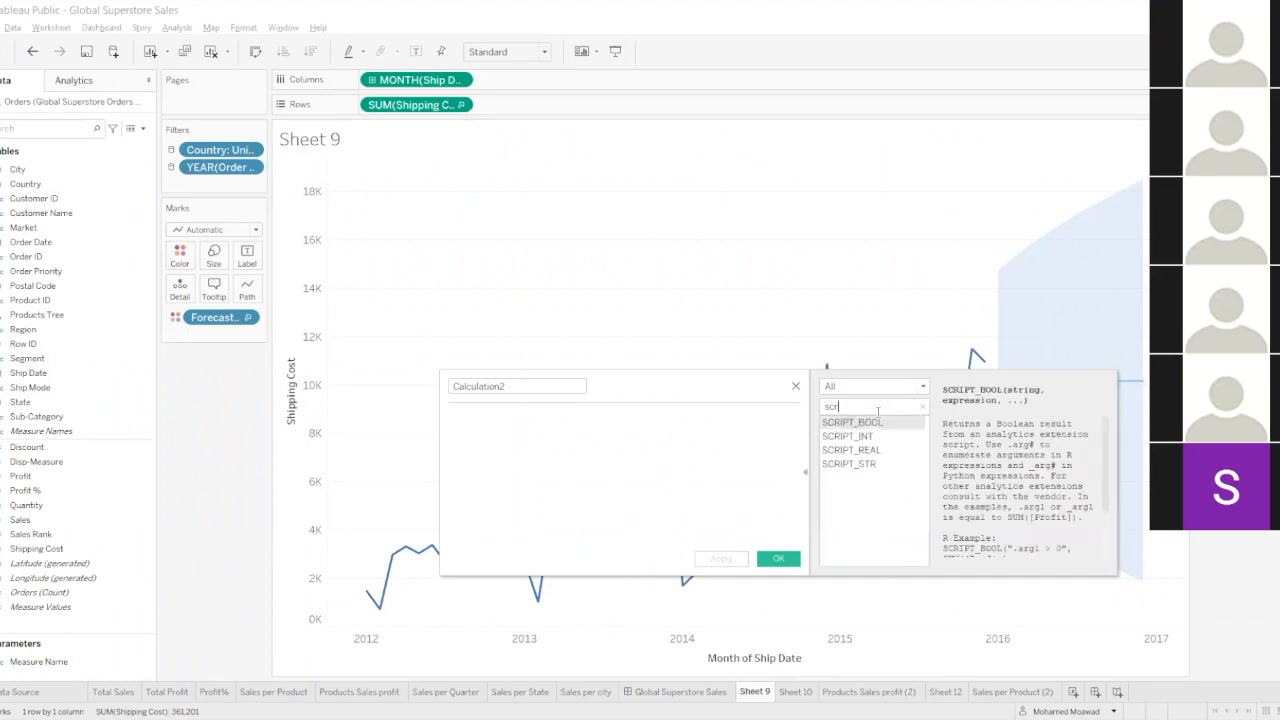
Examine the SCRIPT_BOOL, SCRIPT_INT, SCRIPT_REAL and SCRIPT_STR descriptions, insert SCRIPT_STR as a trial and close the calculation without saving.
click(866, 437)
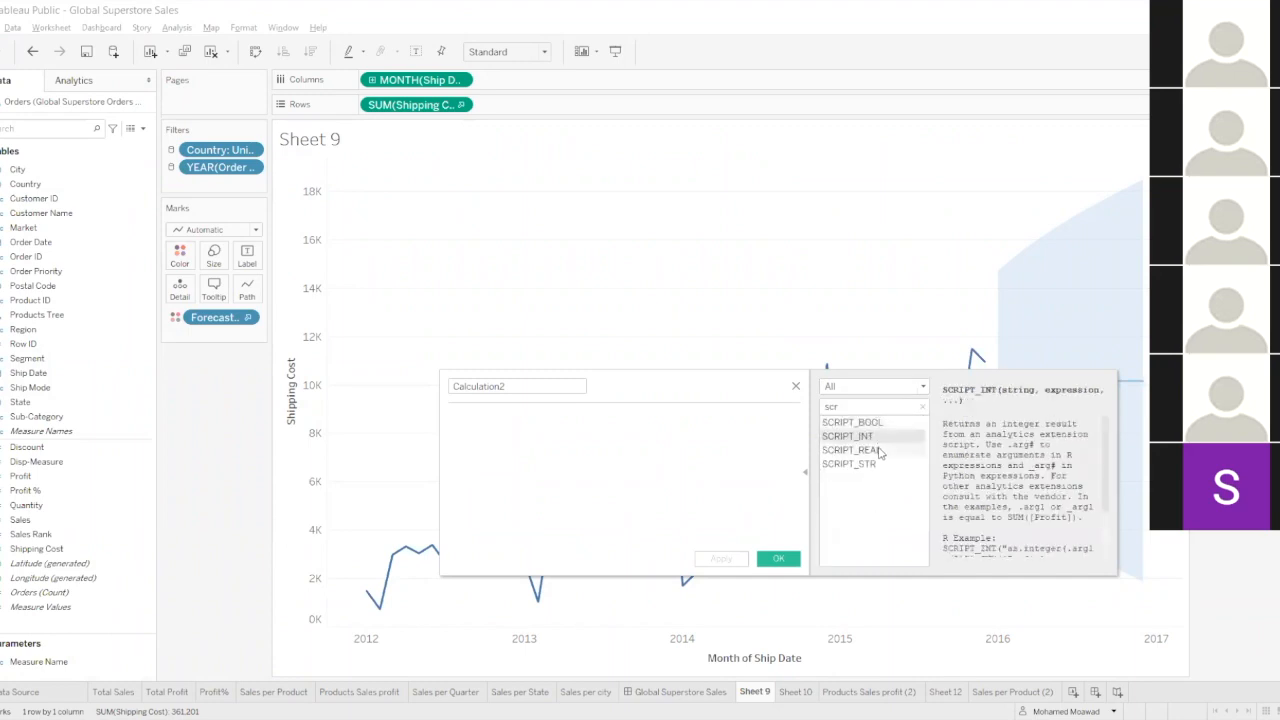
click(878, 451)
click(882, 465)
click(879, 451)
click(878, 437)
click(876, 424)
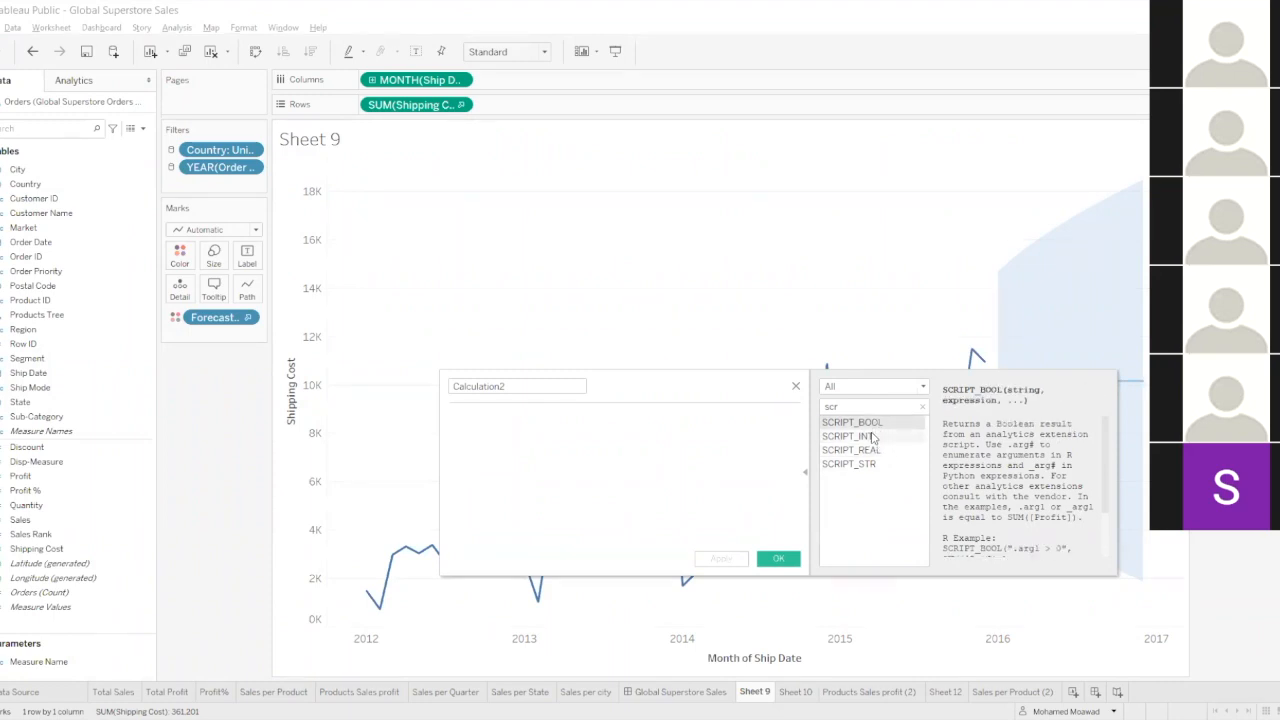
click(880, 437)
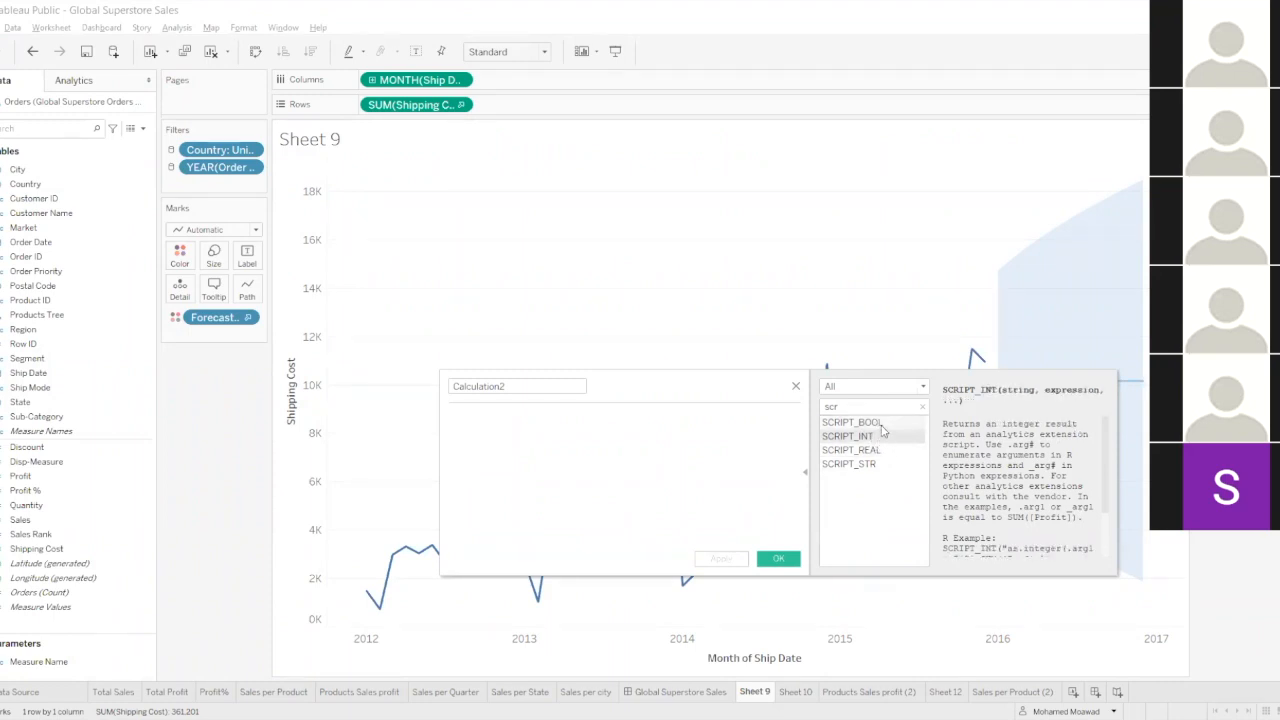
click(883, 451)
click(881, 465)
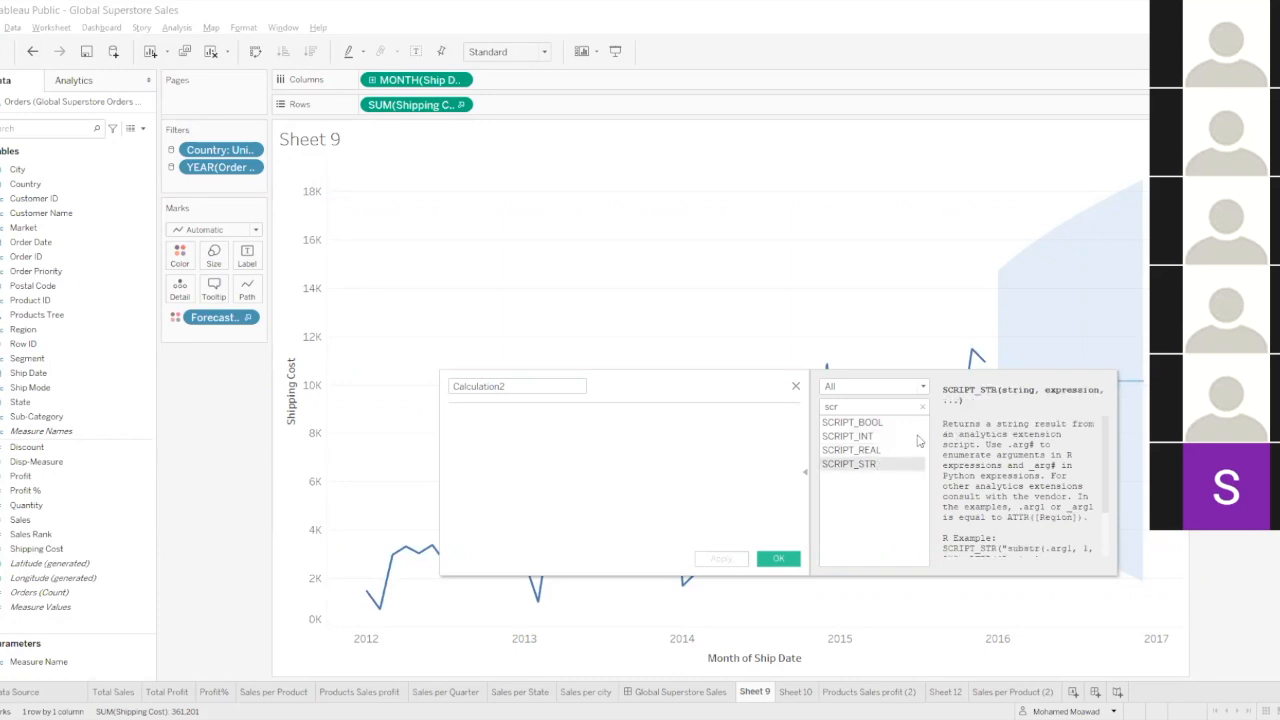
double_click(850, 465)
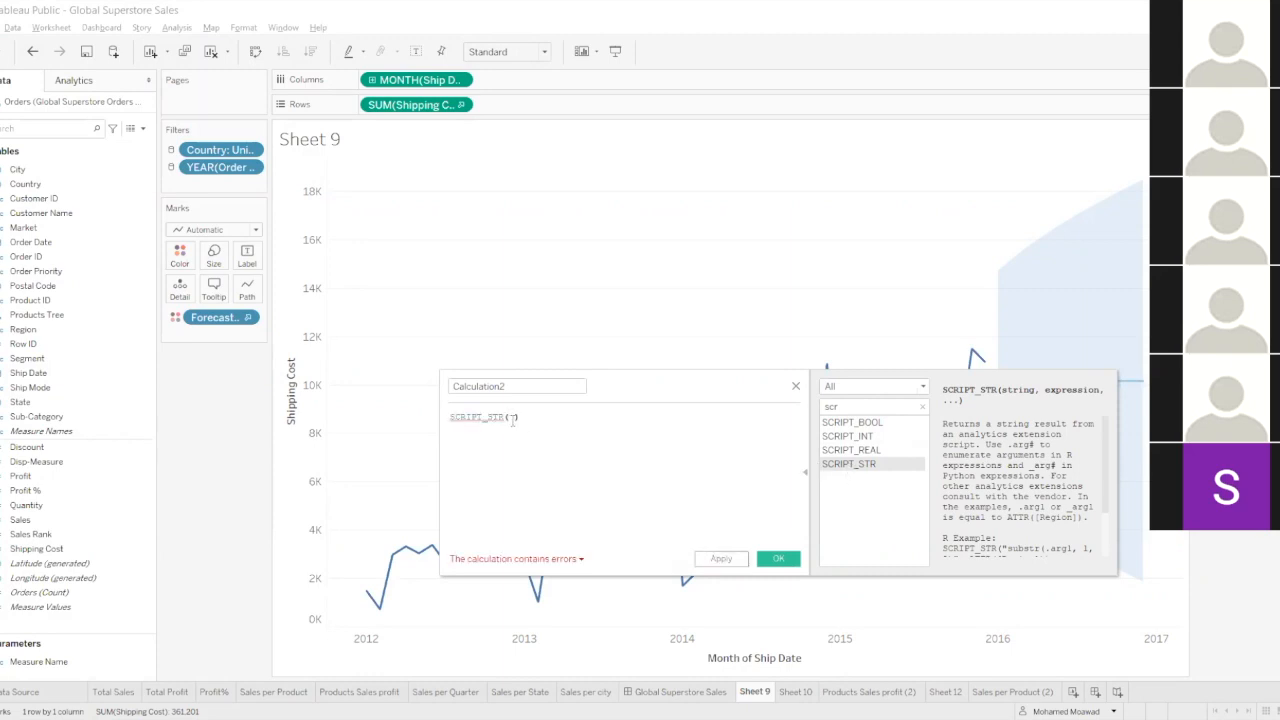
click(796, 387)
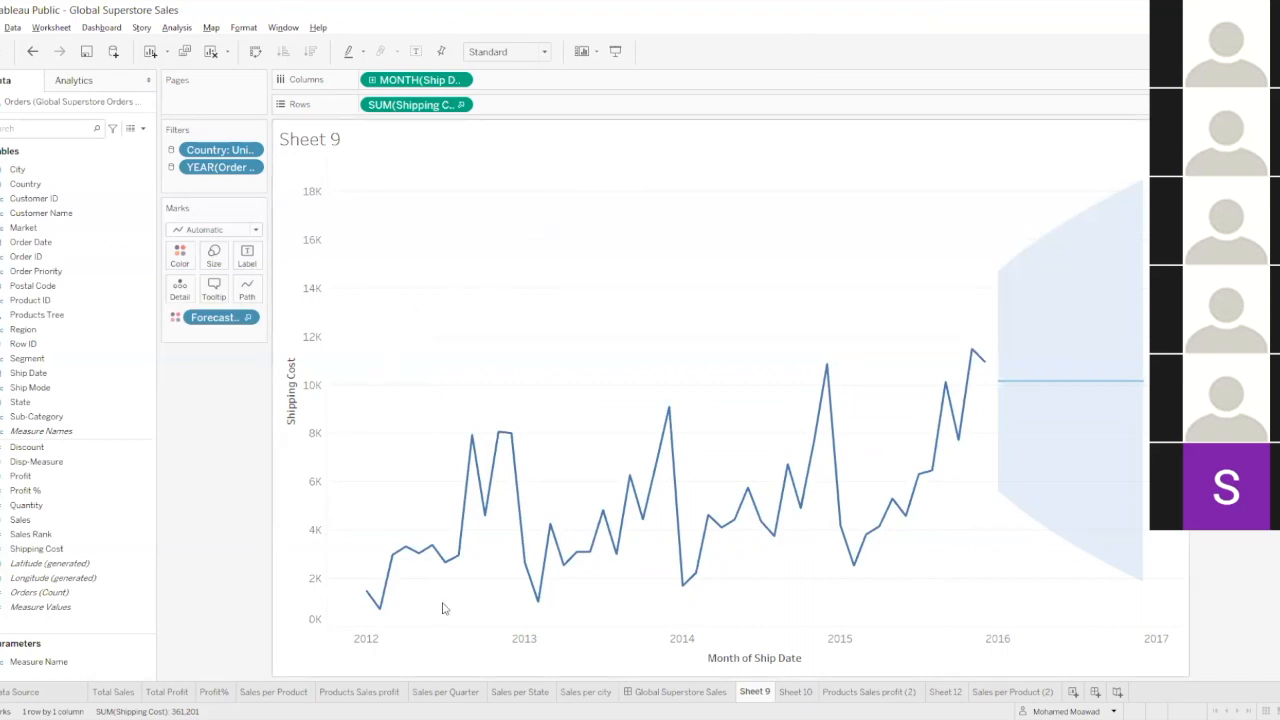
Add a new worksheet and start a calculated field named ZERO.
click(1073, 692)
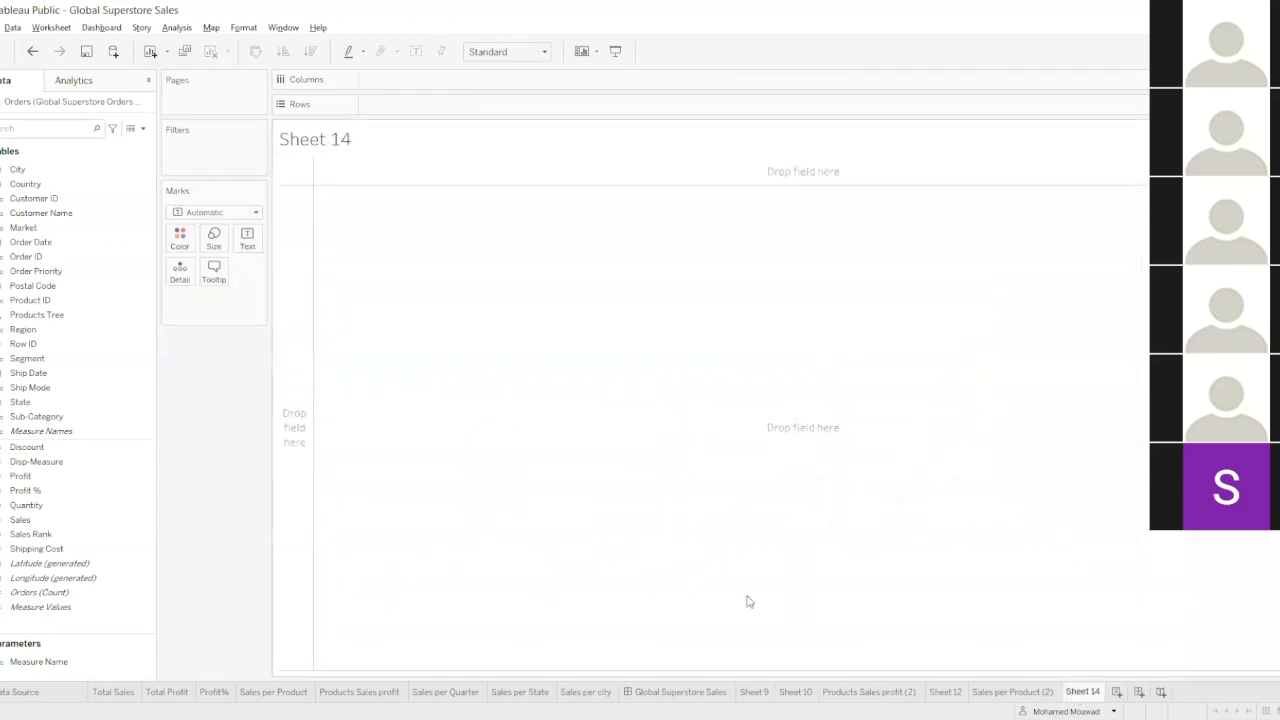
click(42, 449)
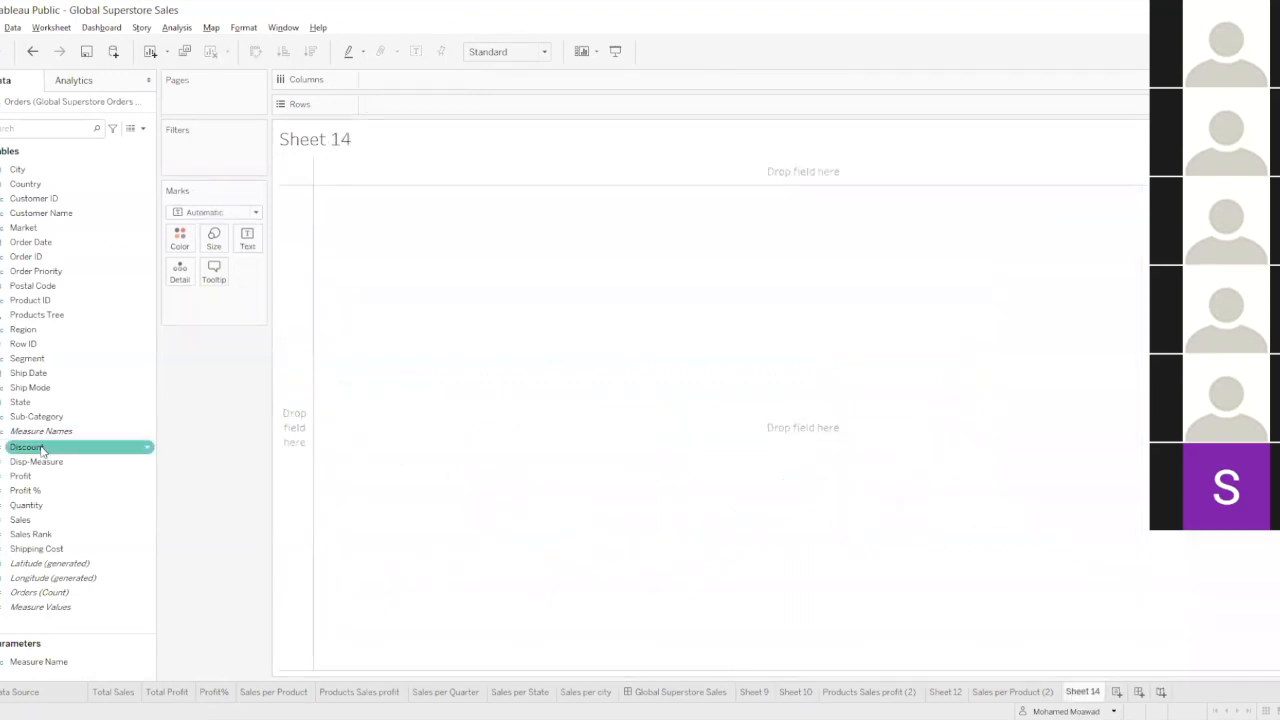
click(144, 130)
click(135, 147)
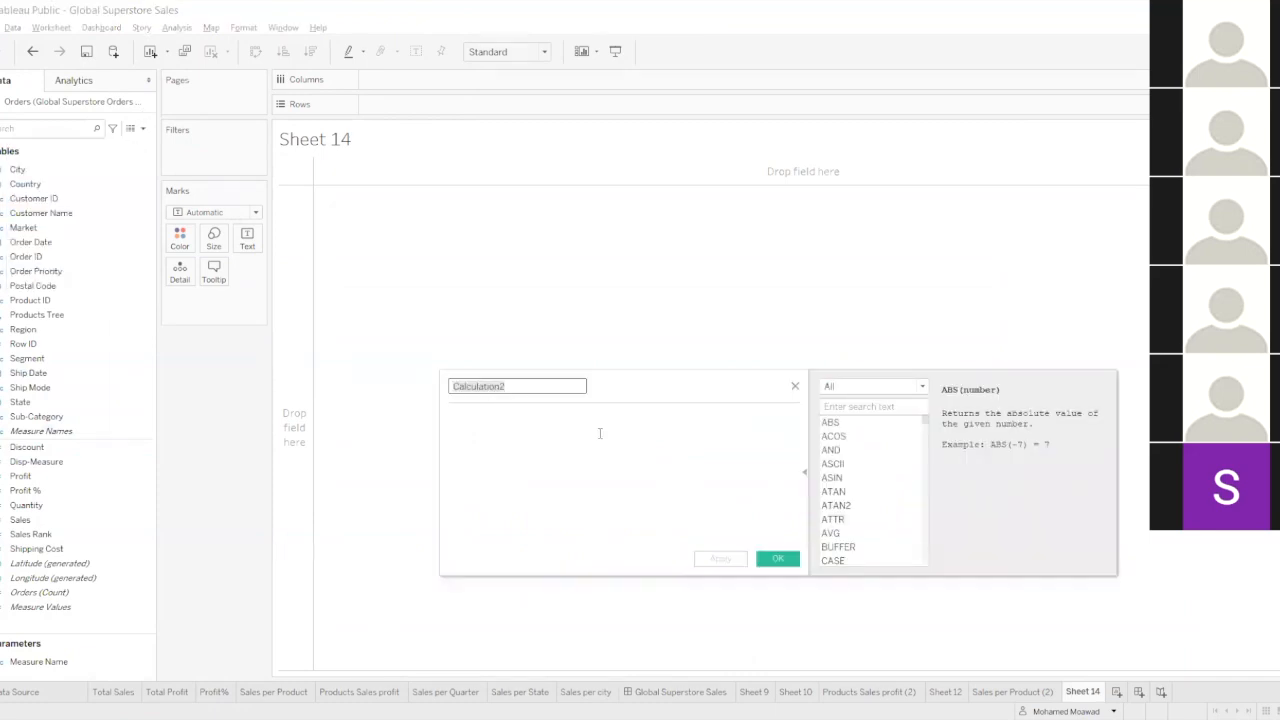
text(de)
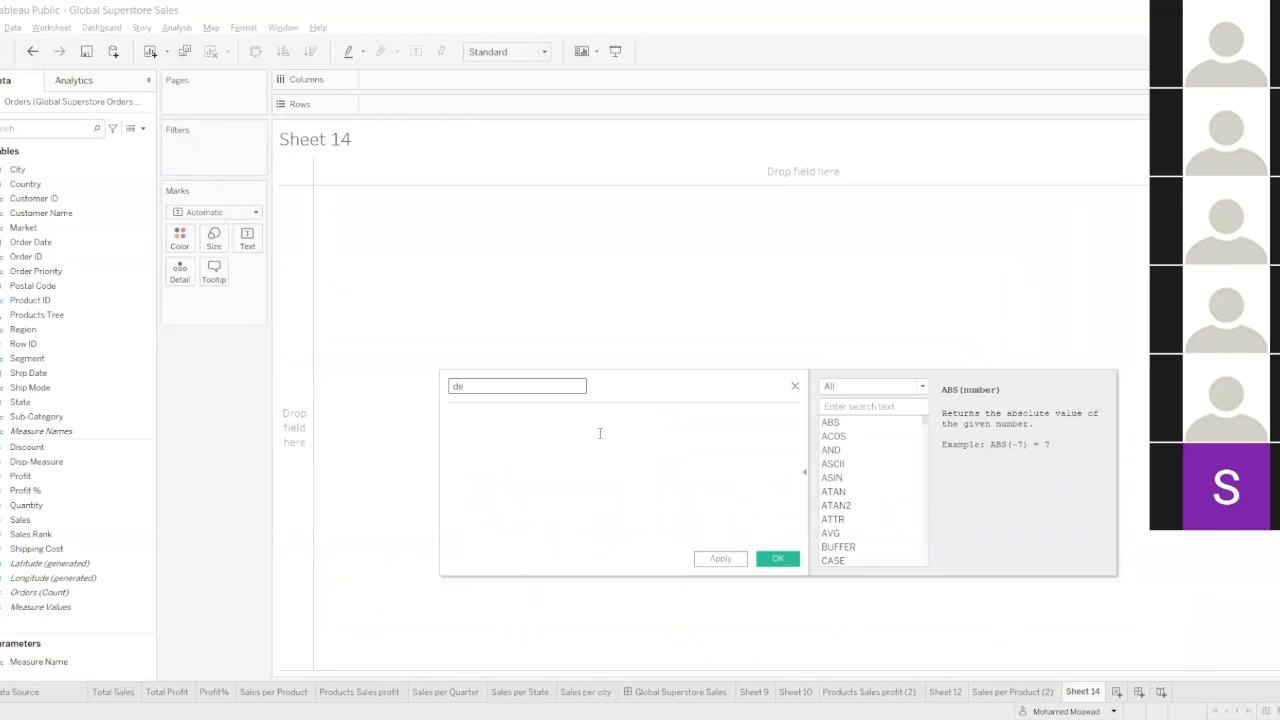
key(BackSpace)
text(ZERO)
Enter the formula [Sales]/0 for the ZERO calculated field, then apply and save it.
click(600, 433)
text(SAL)
click(600, 433)
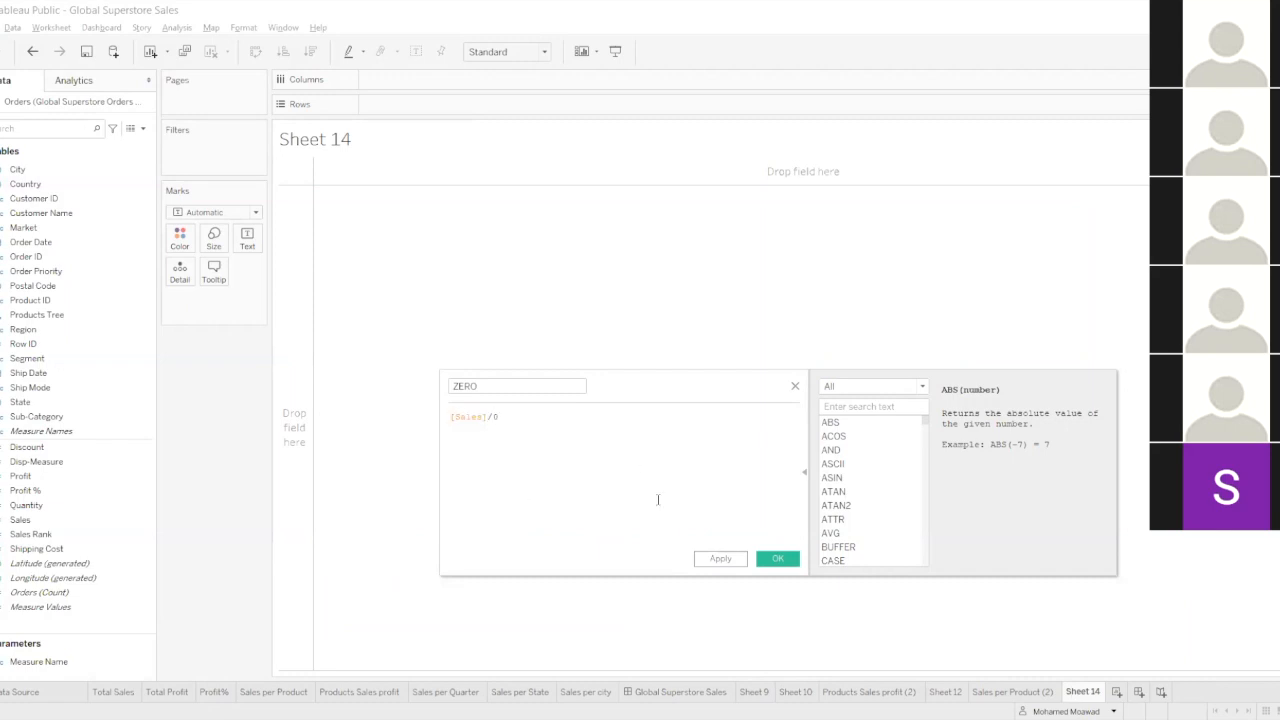
click(718, 558)
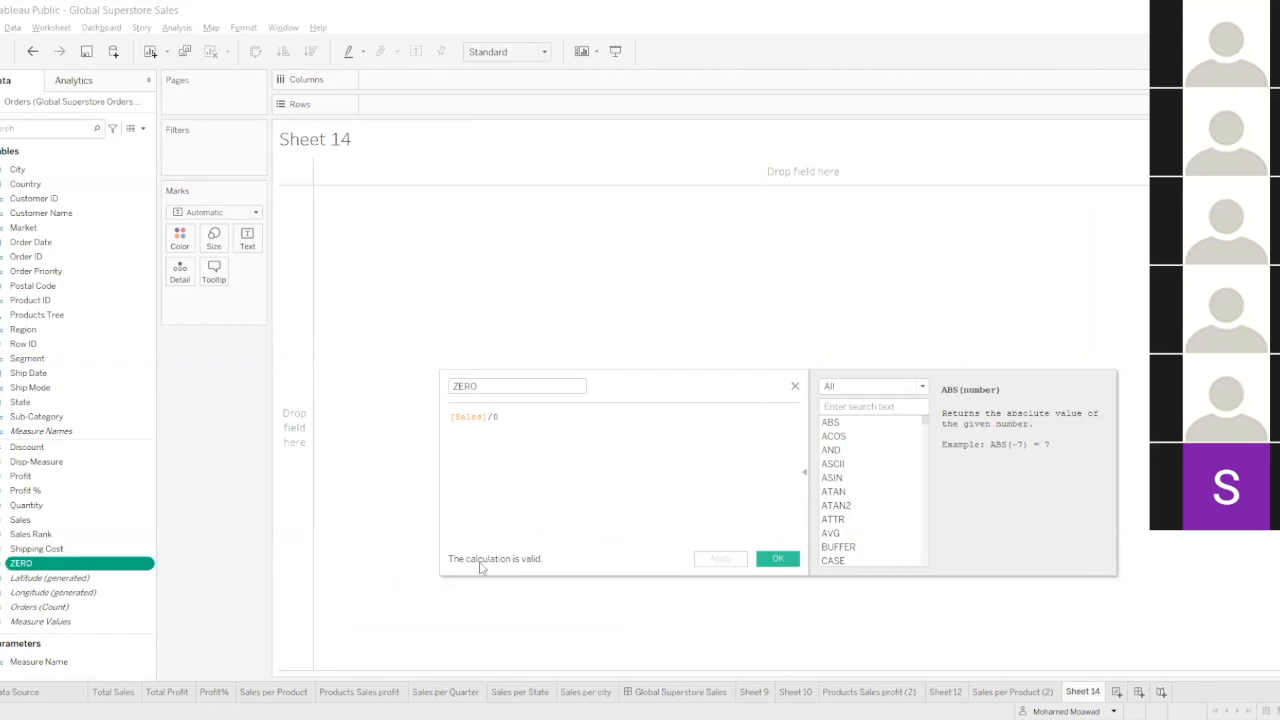
click(782, 564)
Add ZERO to Sheet 14 as text and move it to Detail.
drag(94, 566, 338, 282)
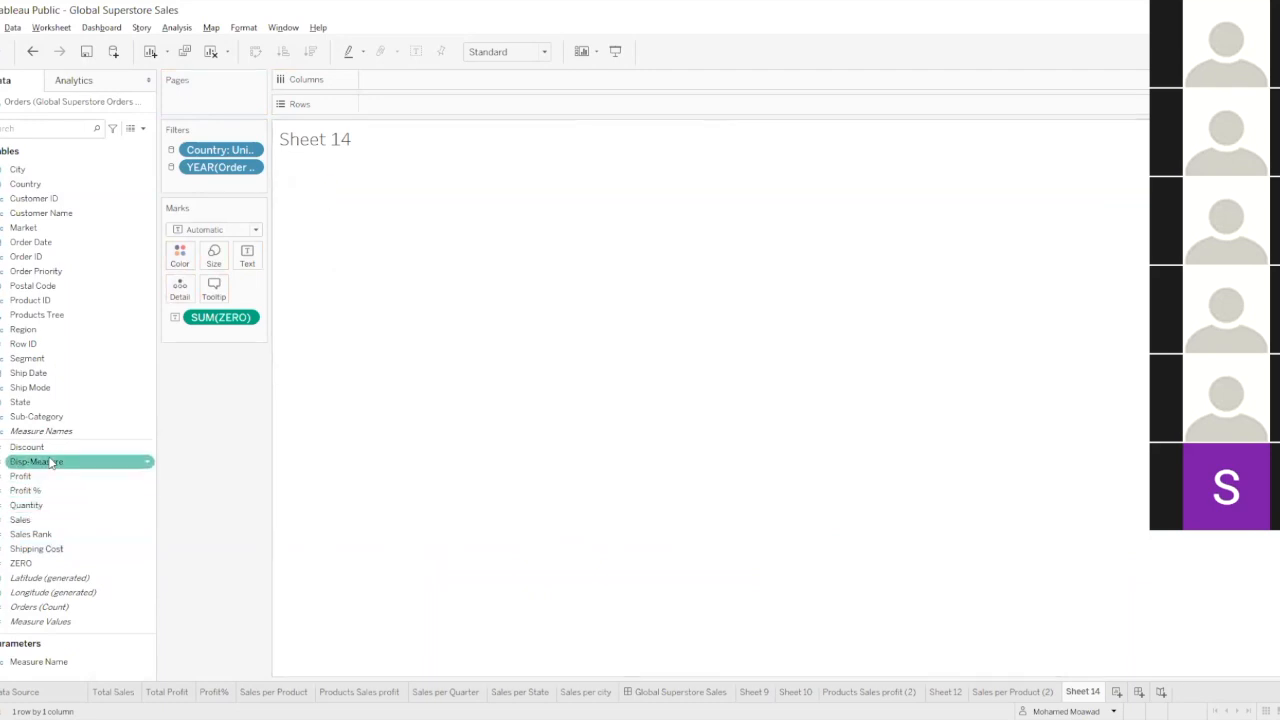
mouse_move(220, 317)
mouse_down()
mouse_move(394, 123)
mouse_move(388, 104)
mouse_move(198, 330)
mouse_move(200, 318)
mouse_up()
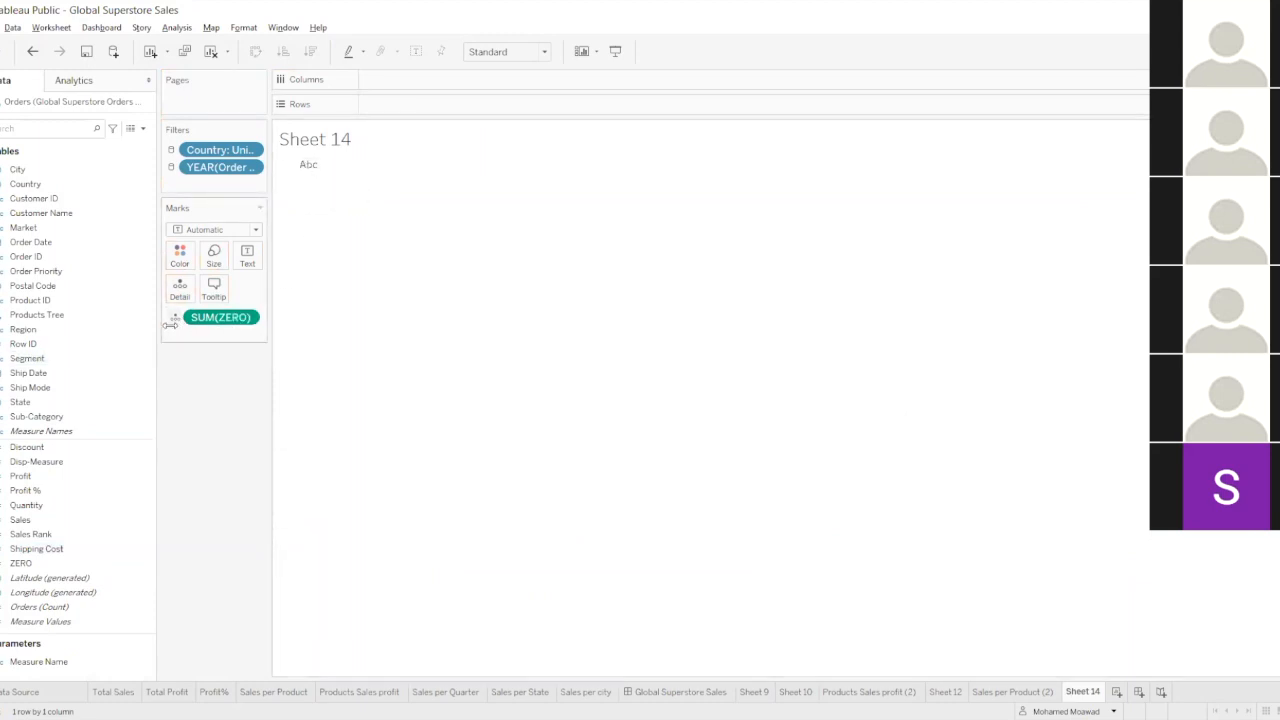
Try replacing the 0 in ZERO's formula with [Profit], and close the editor without saving.
right_click(46, 563)
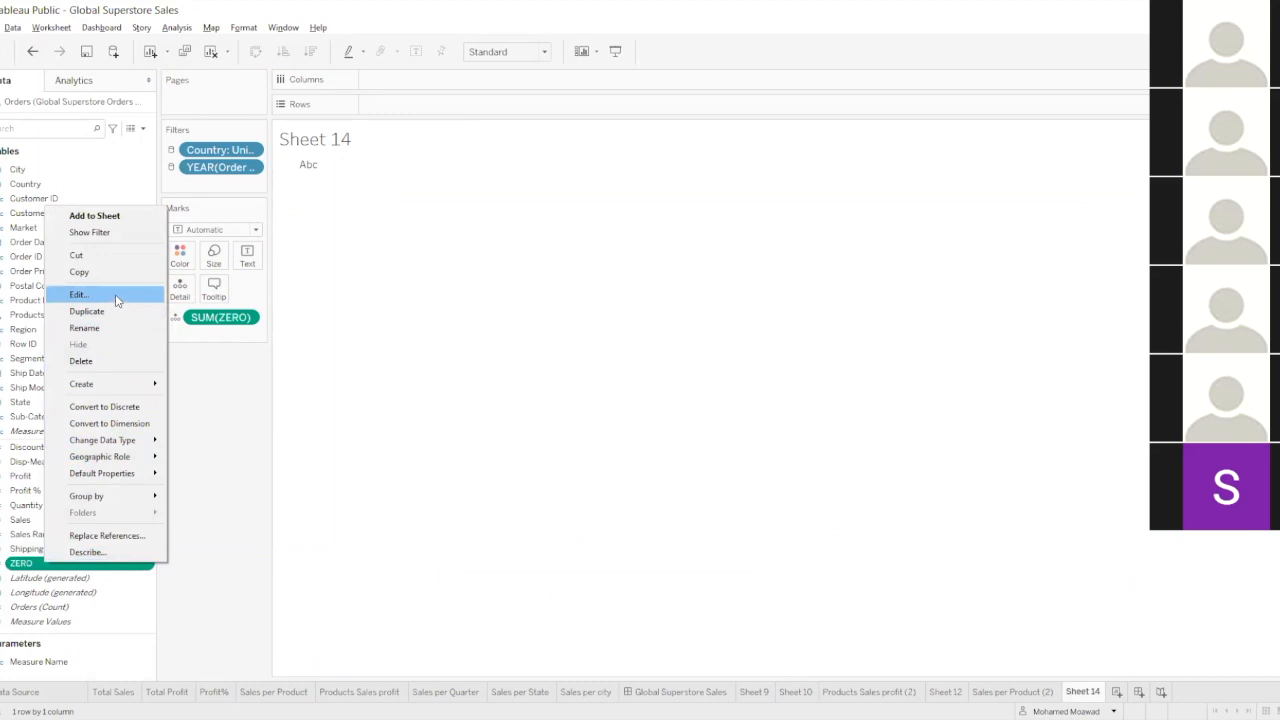
click(78, 294)
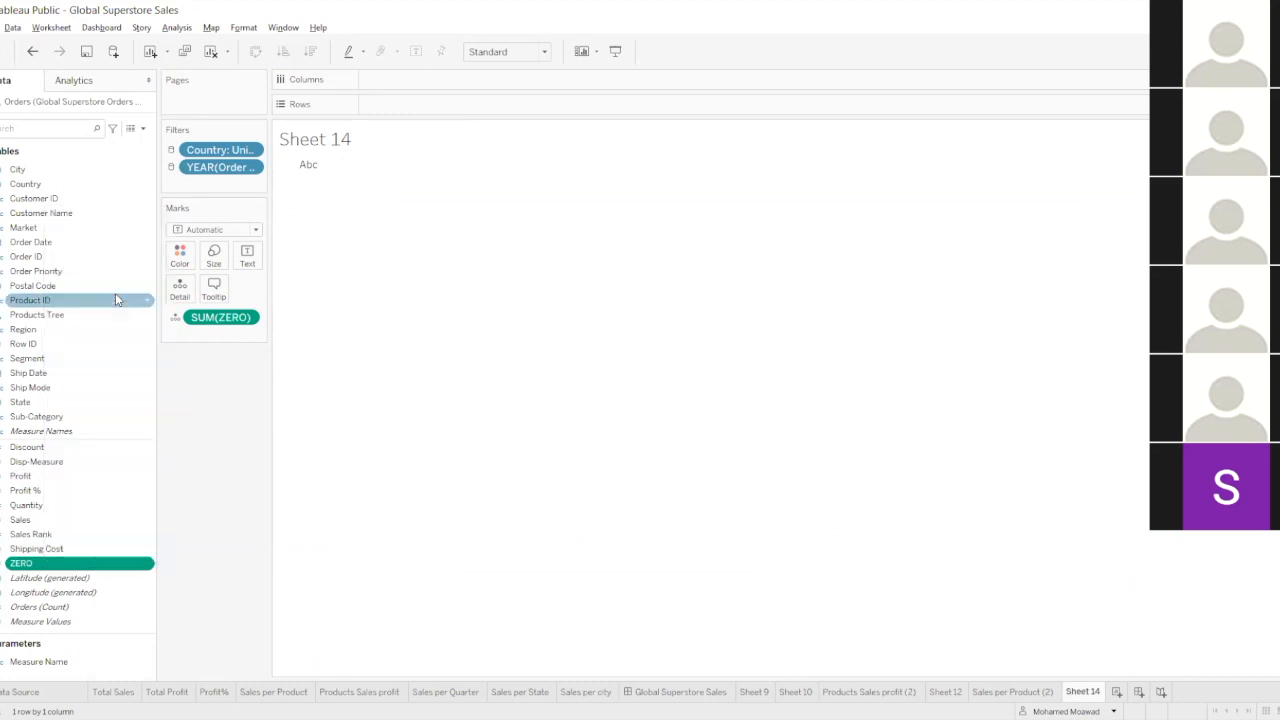
double_click(494, 416)
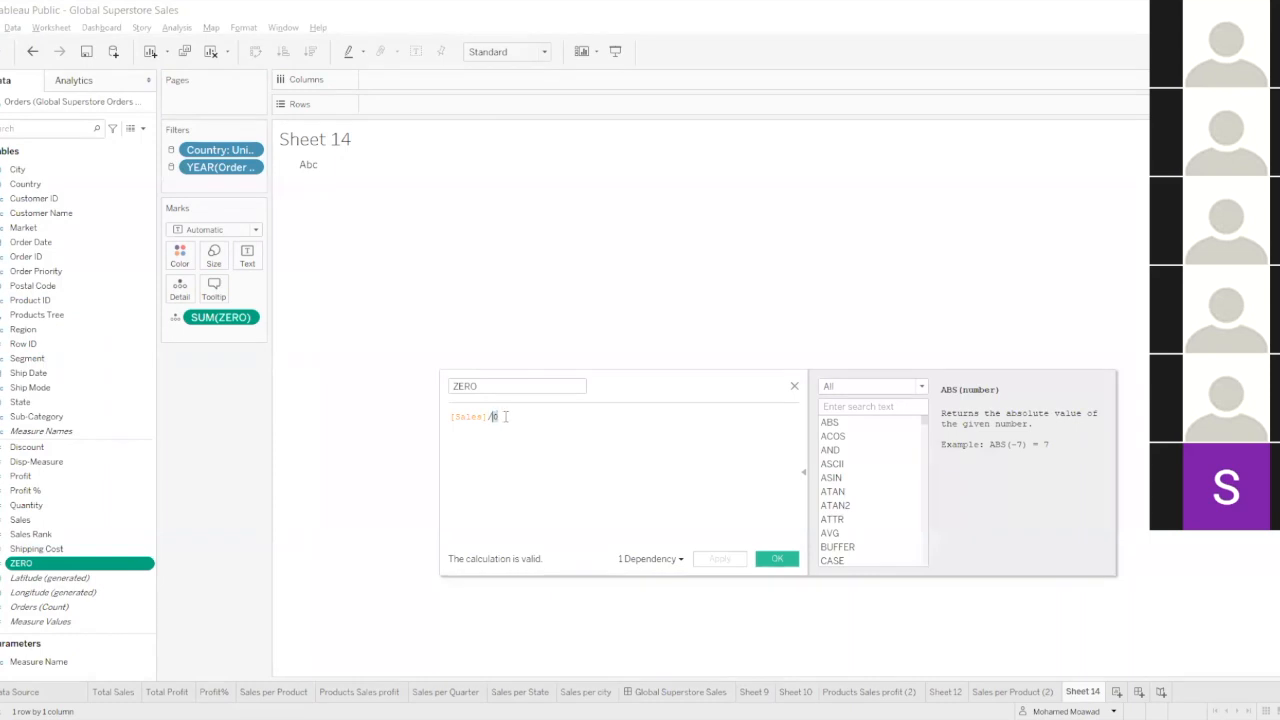
text(PR)
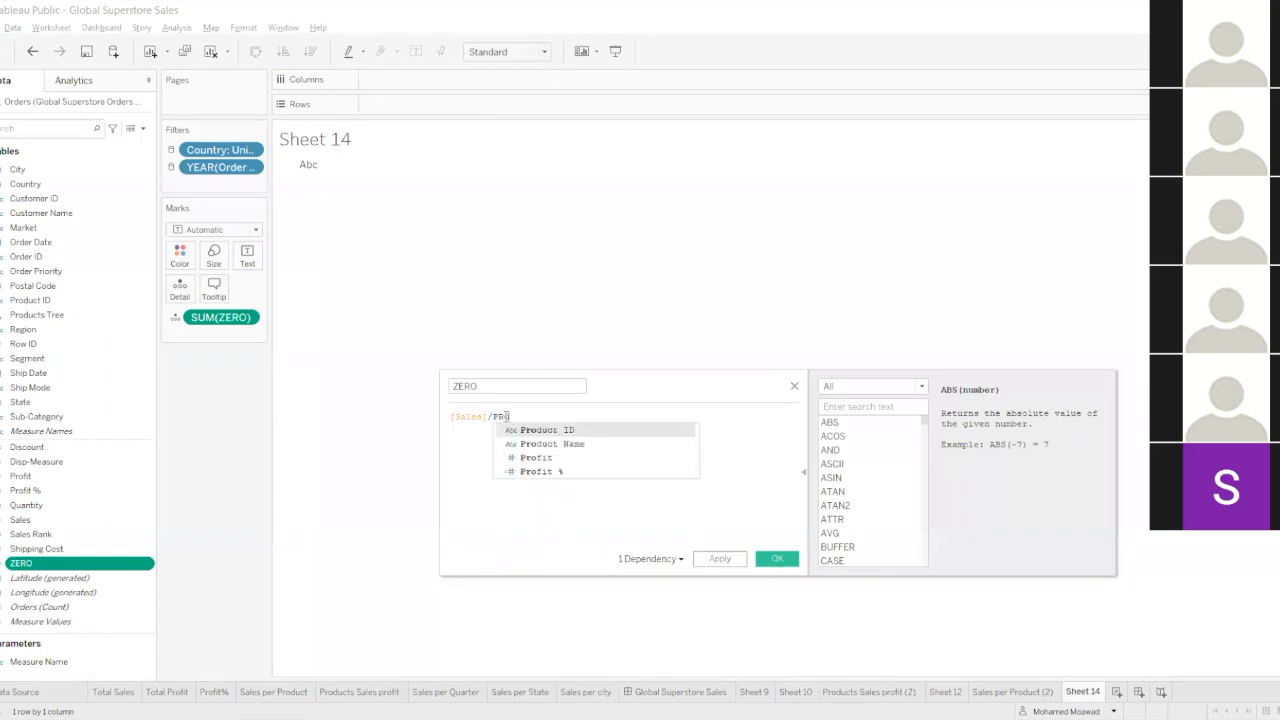
text(O)
key(Down)
key(Down)
key(Return)
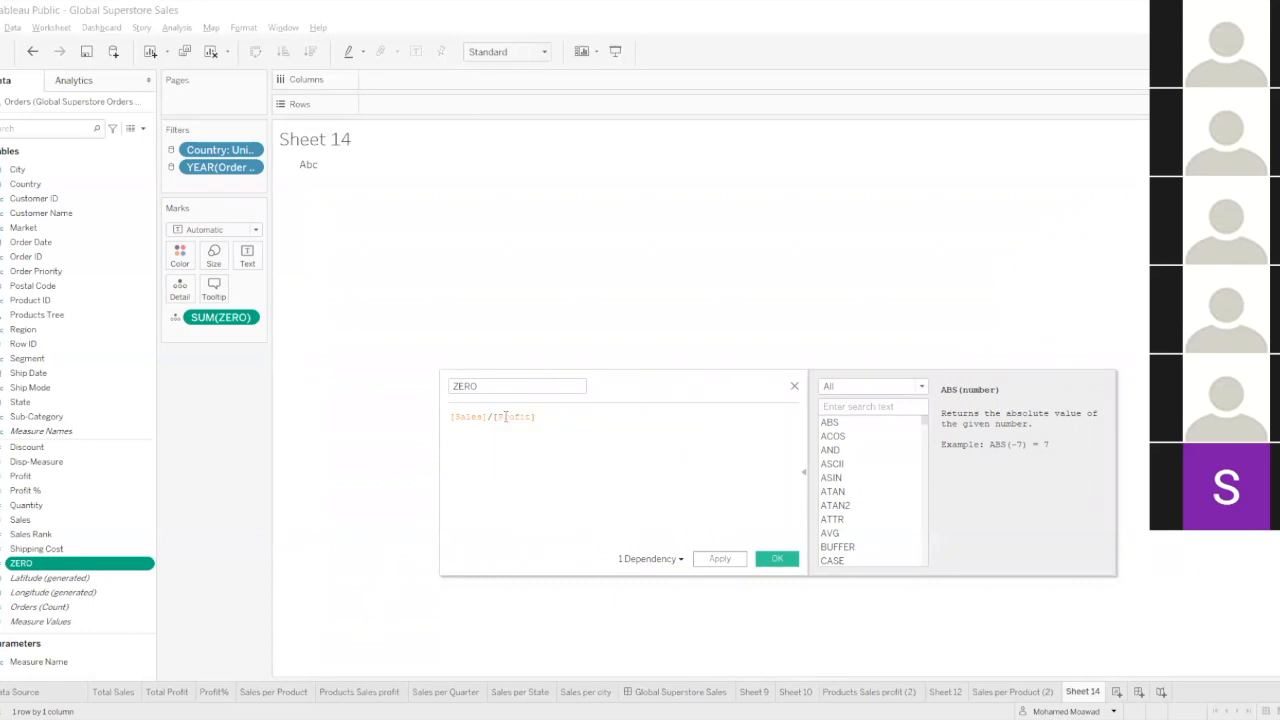
drag(494, 416, 534, 420)
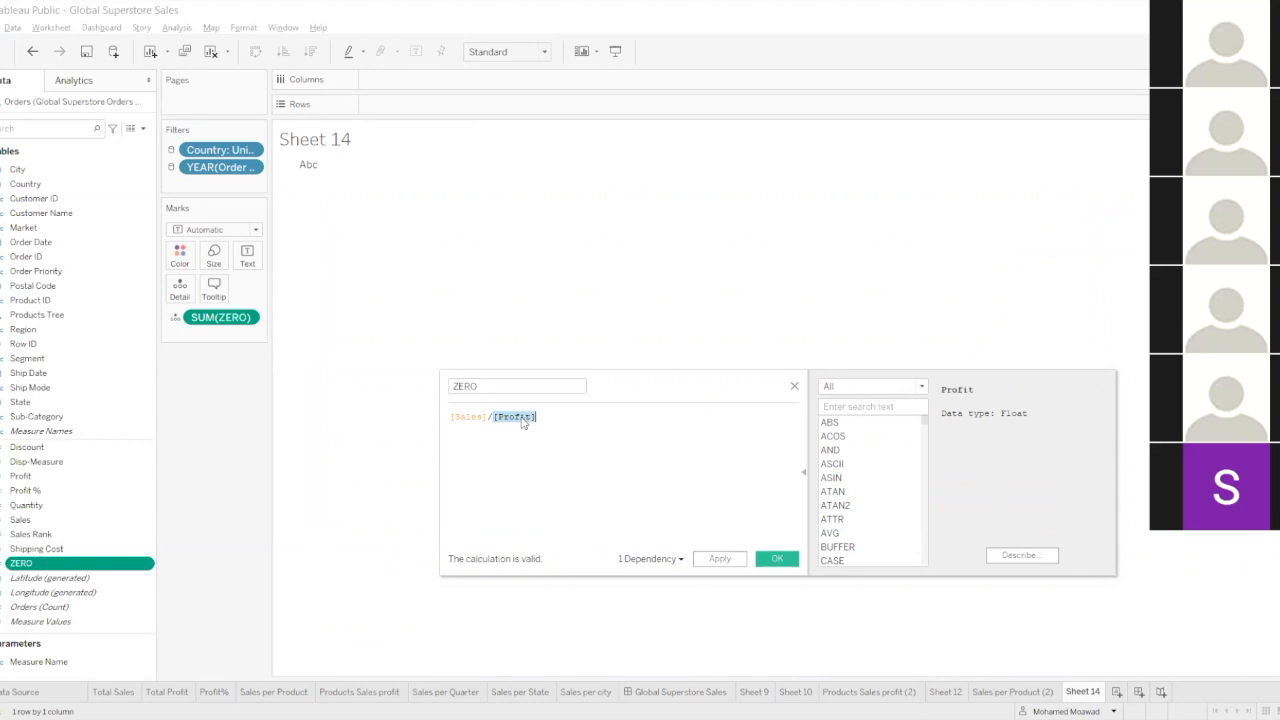
click(794, 387)
Place ZERO on Rows, and undo the changes until Sheet 14 is empty.
mouse_move(306, 171)
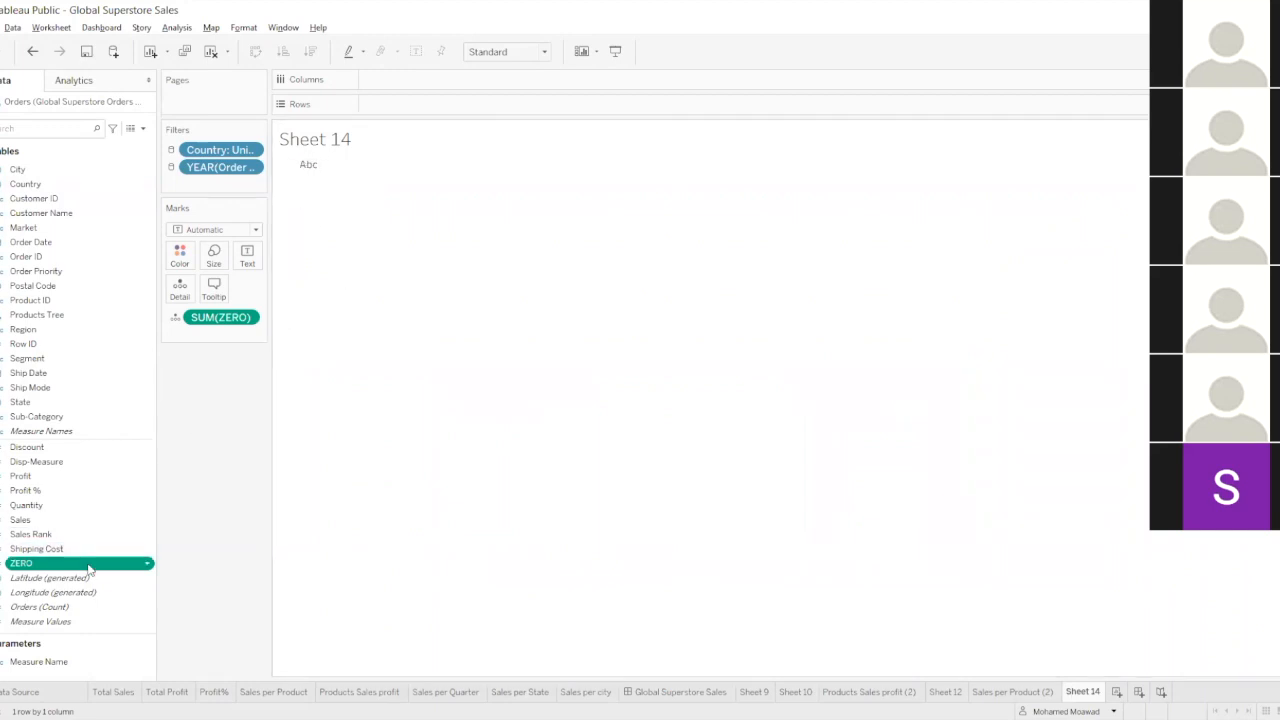
drag(83, 565, 226, 557)
click(29, 55)
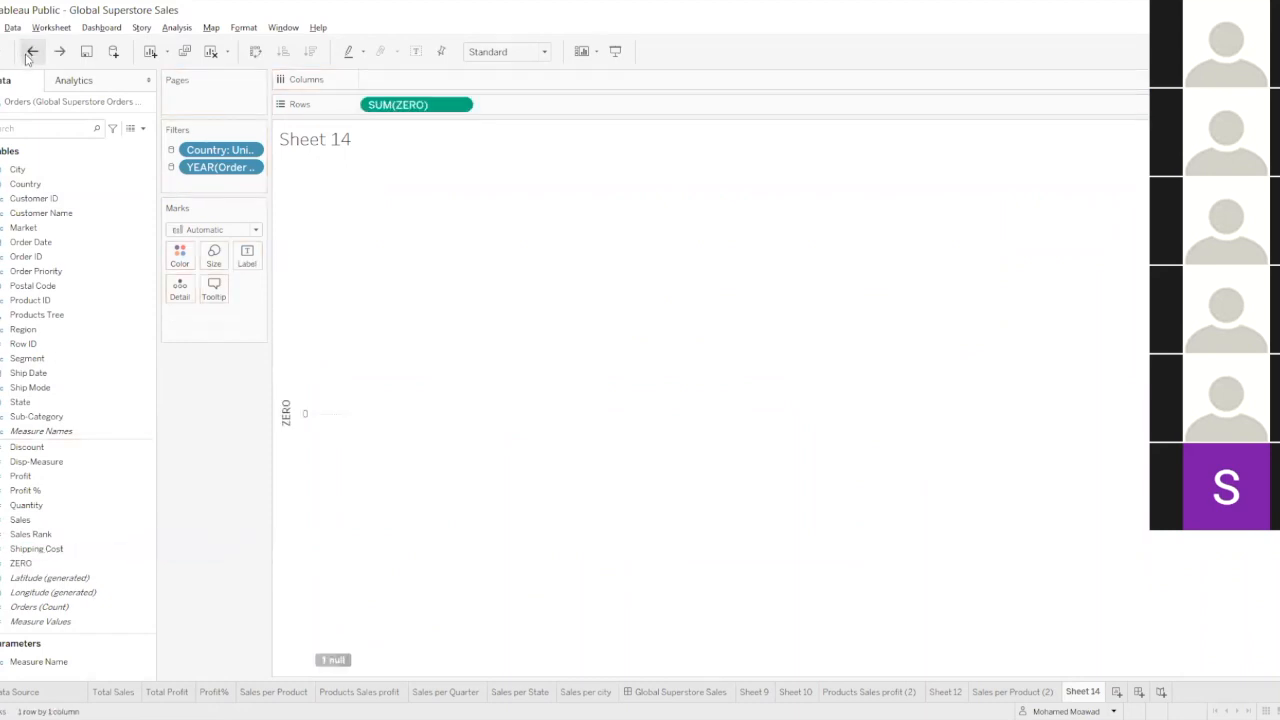
click(29, 55)
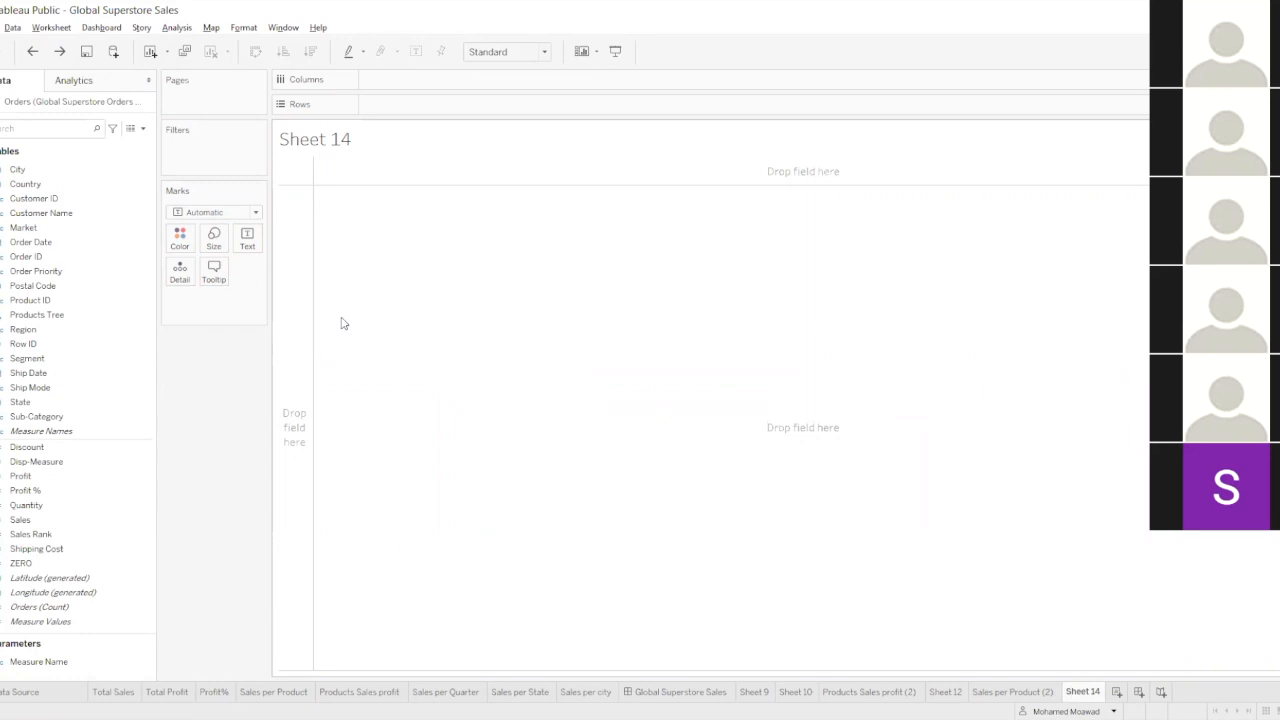
Open the ZERO calculated field for editing, clear its formula and search the function reference for "nu".
click(148, 433)
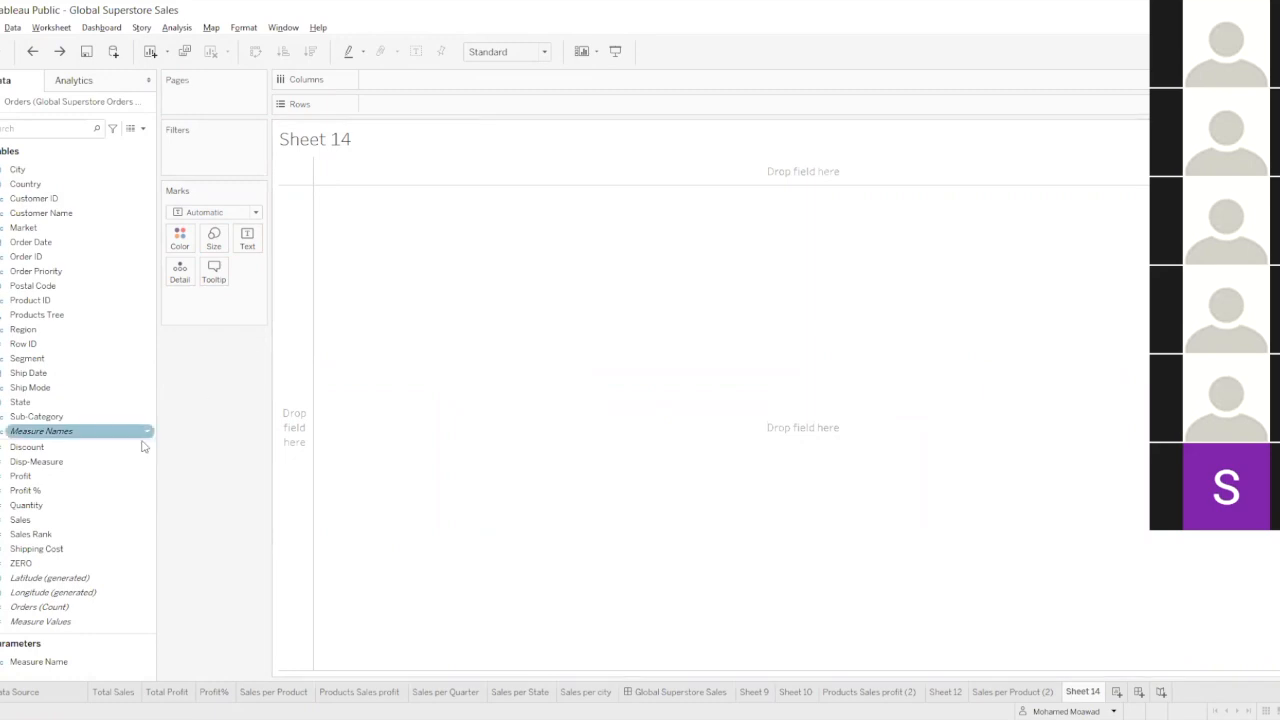
click(57, 566)
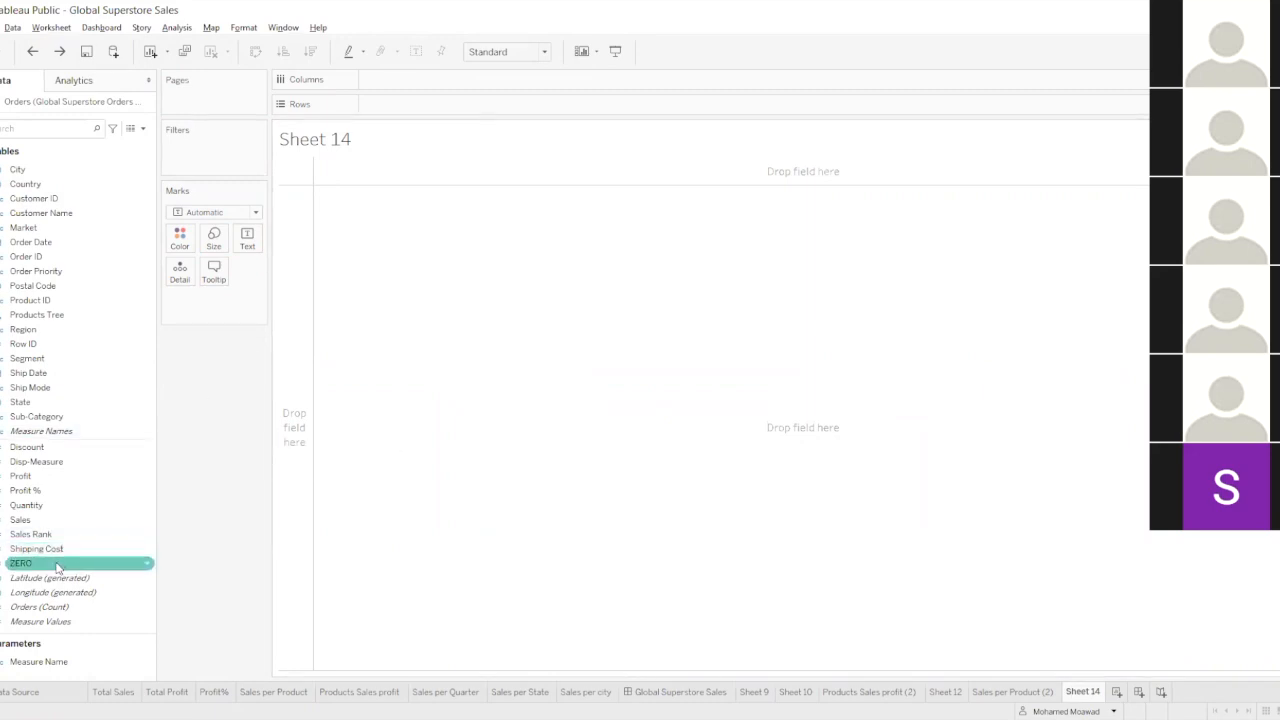
right_click(57, 566)
click(133, 305)
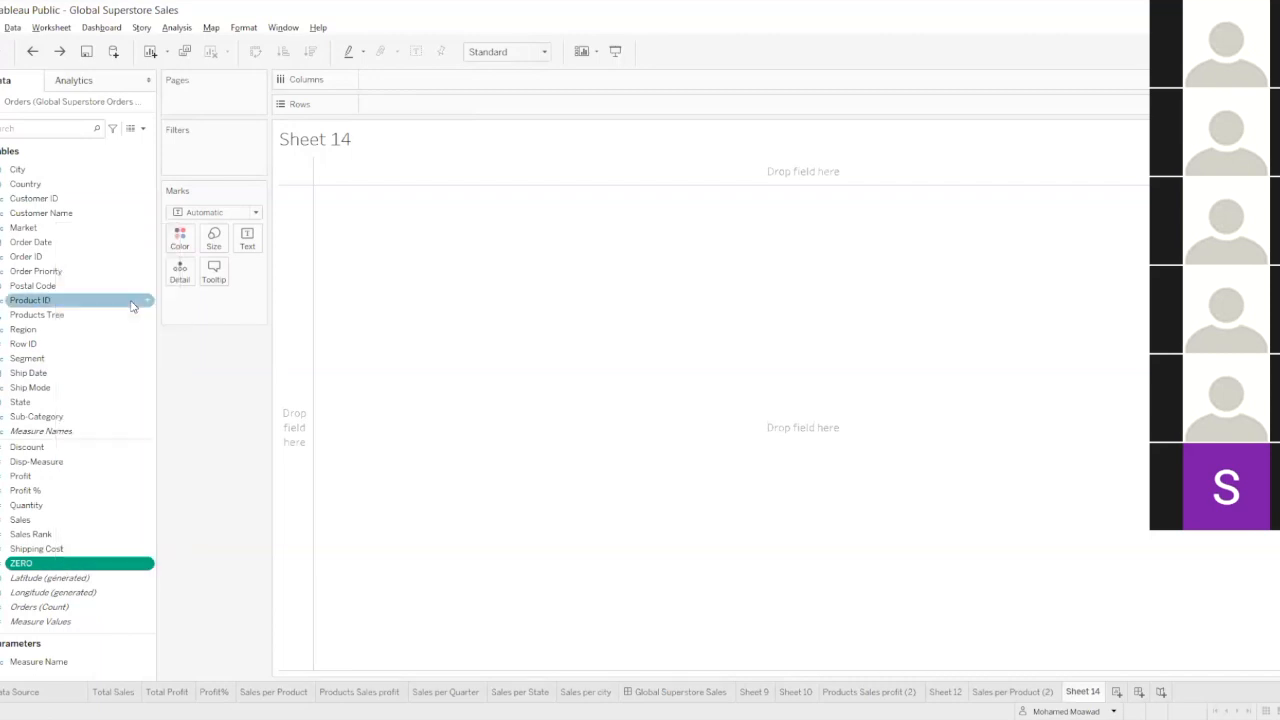
key(BackSpace)
key(BackSpace)
key(BackSpace)
key(BackSpace)
key(BackSpace)
key(BackSpace)
key(BackSpace)
key(BackSpace)
click(855, 407)
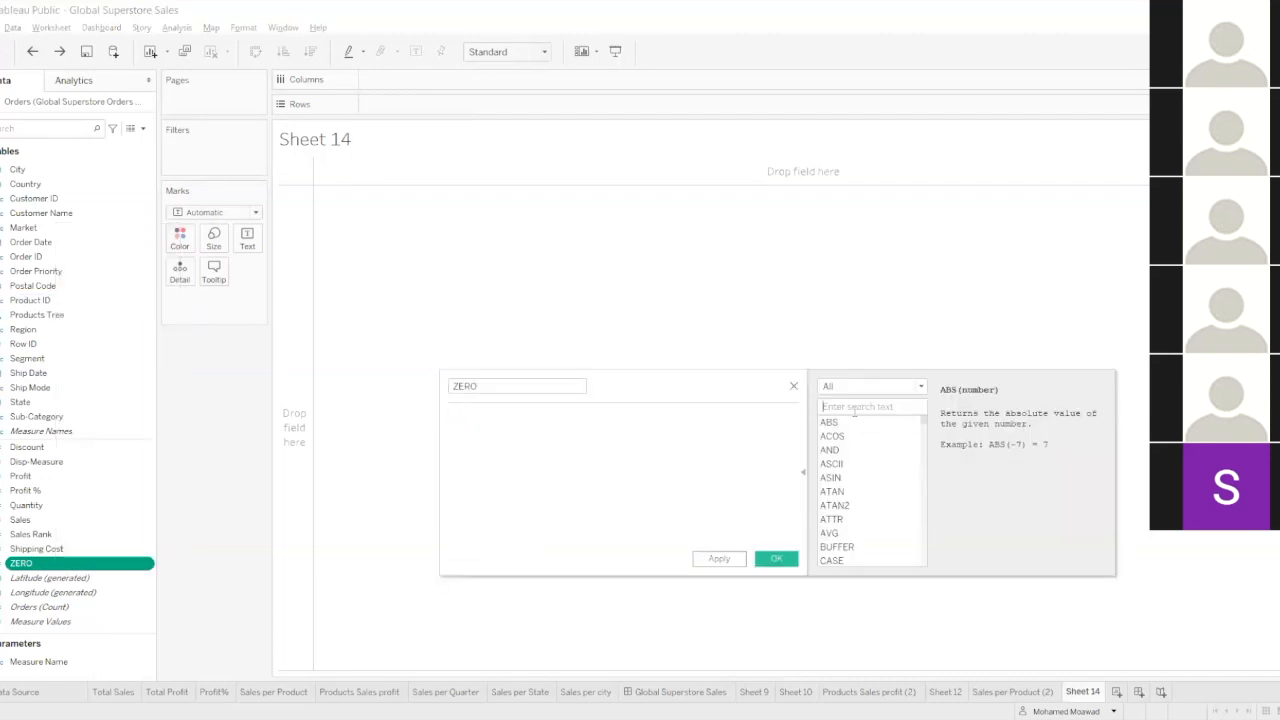
text(nu)
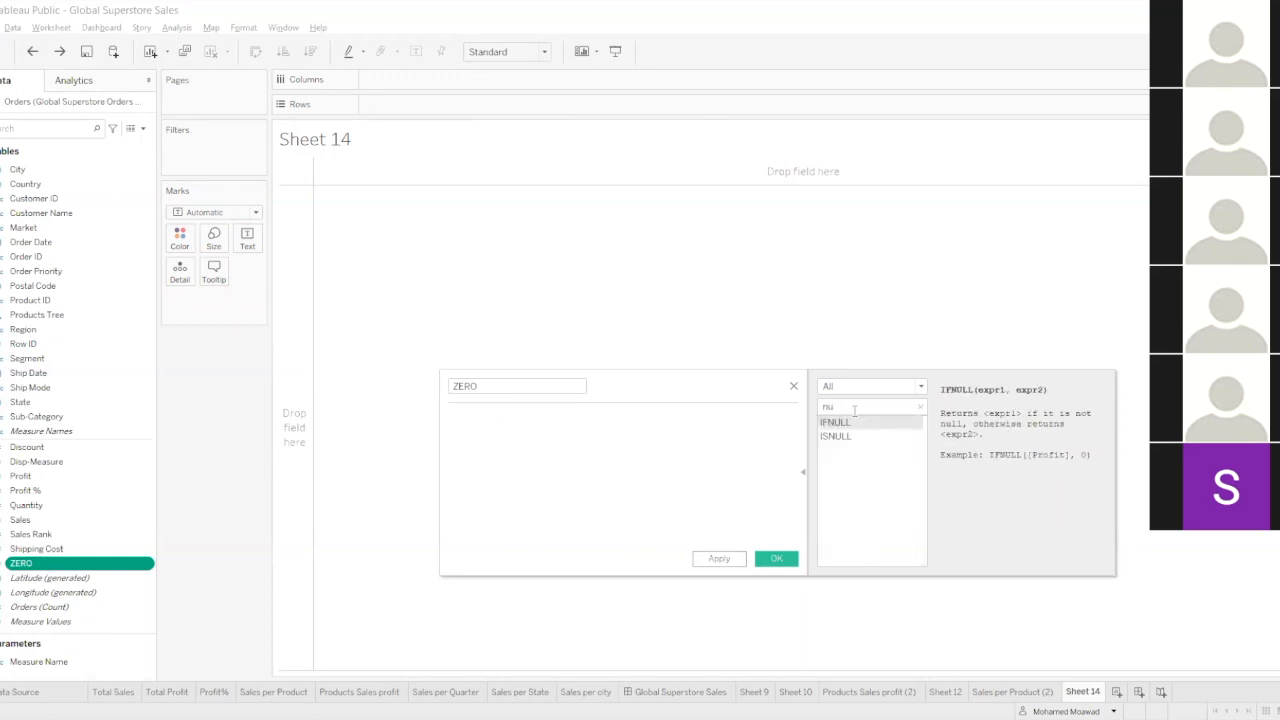
Compare the descriptions of the IFNULL and ISNULL functions, and close the ZERO editor without saving.
key(Down)
key(Up)
key(Down)
key(Up)
key(Down)
key(Up)
key(Down)
key(Up)
click(794, 387)
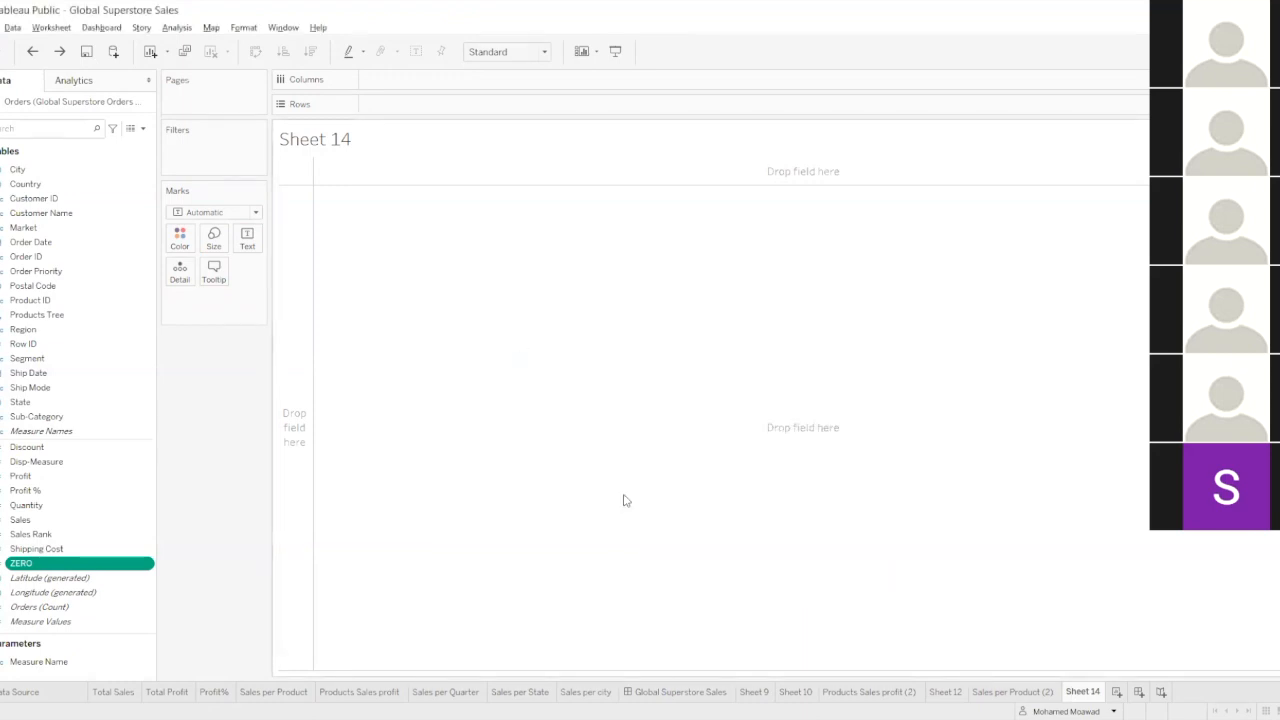
Undo back to Sheet 9, redo to restore Sheet 14 with its ZERO field, and place ZERO on Rows.
click(75, 358)
click(33, 51)
click(33, 51)
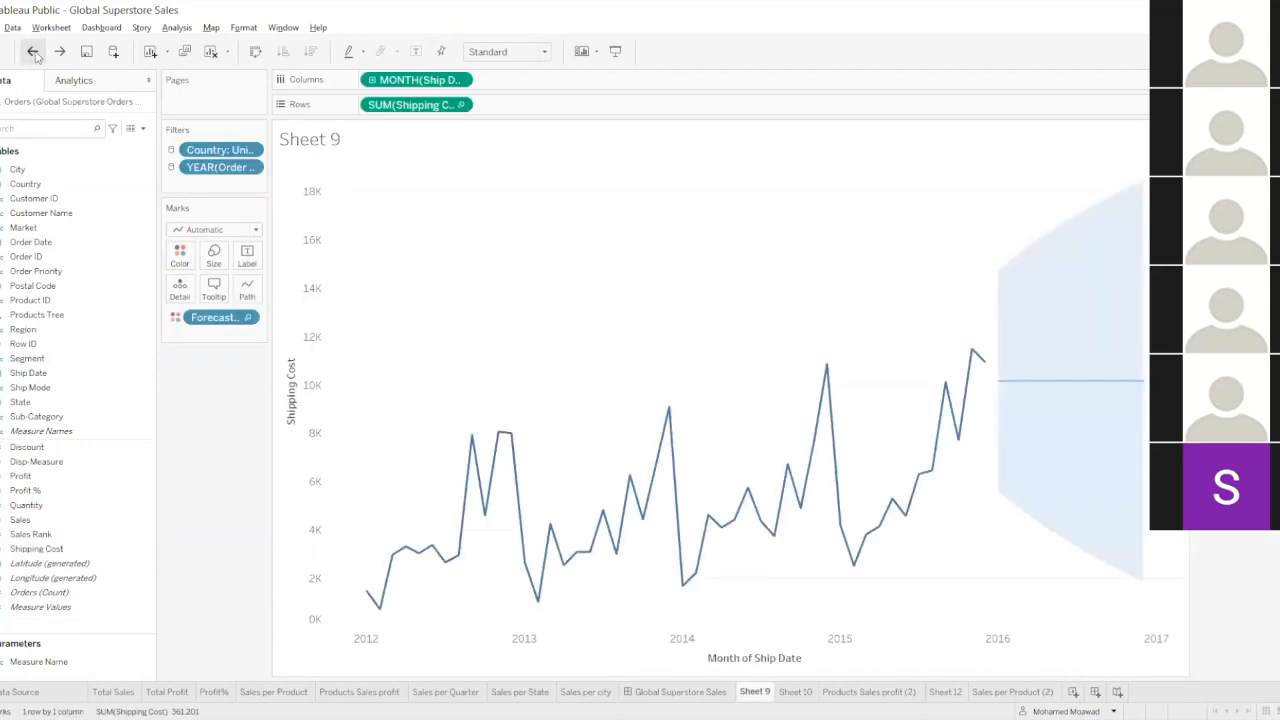
click(60, 51)
click(100, 402)
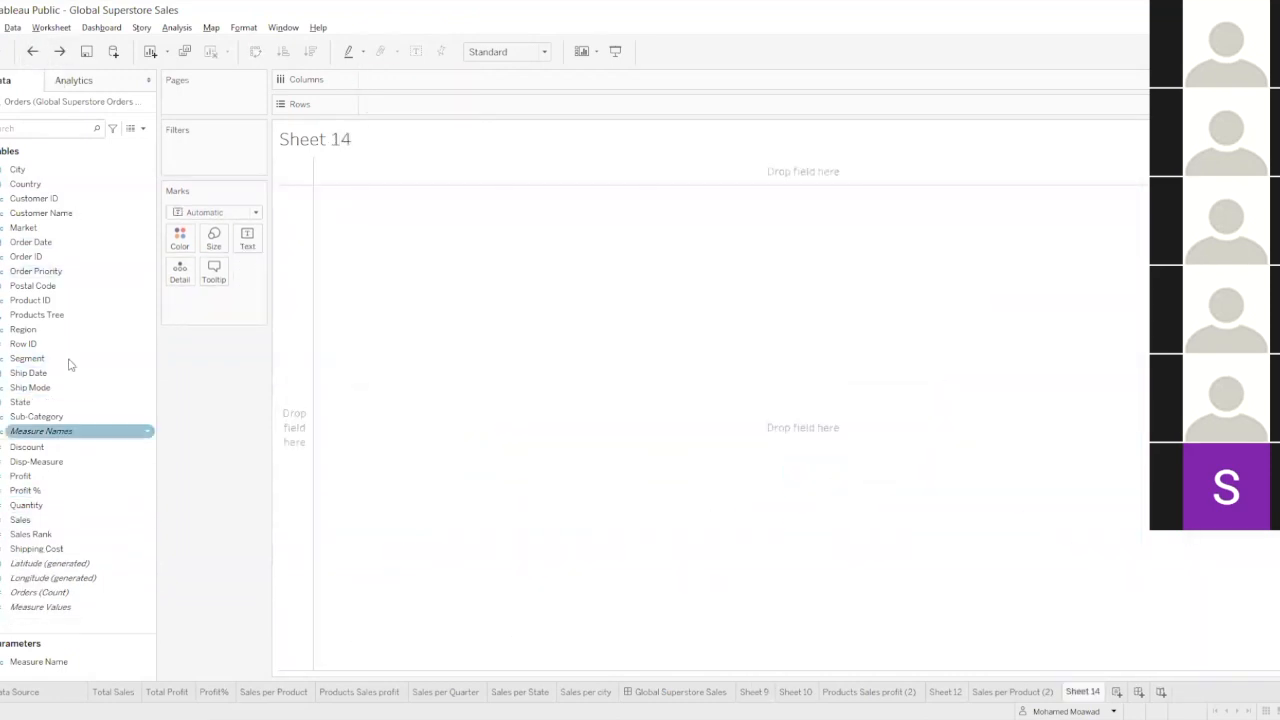
click(60, 51)
drag(21, 563, 389, 109)
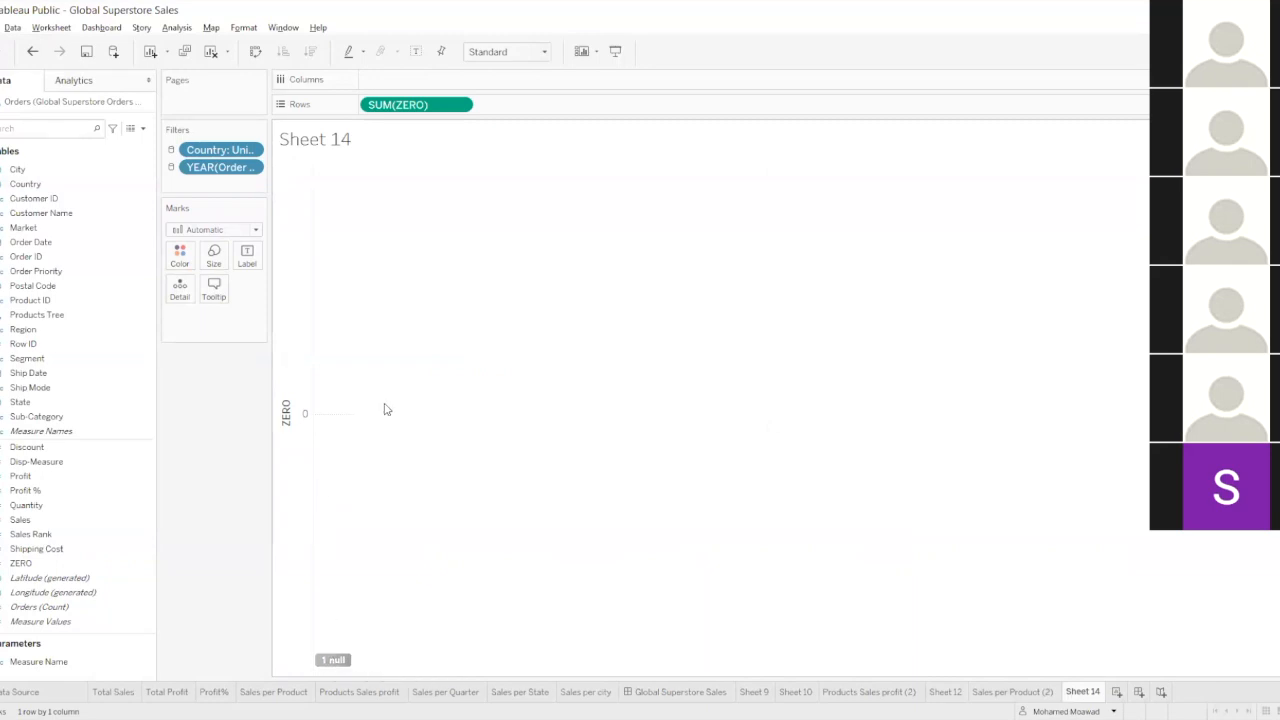
View the Global Superstore Sales dashboard and compare it with the null indicator on Sheet 14.
click(648, 697)
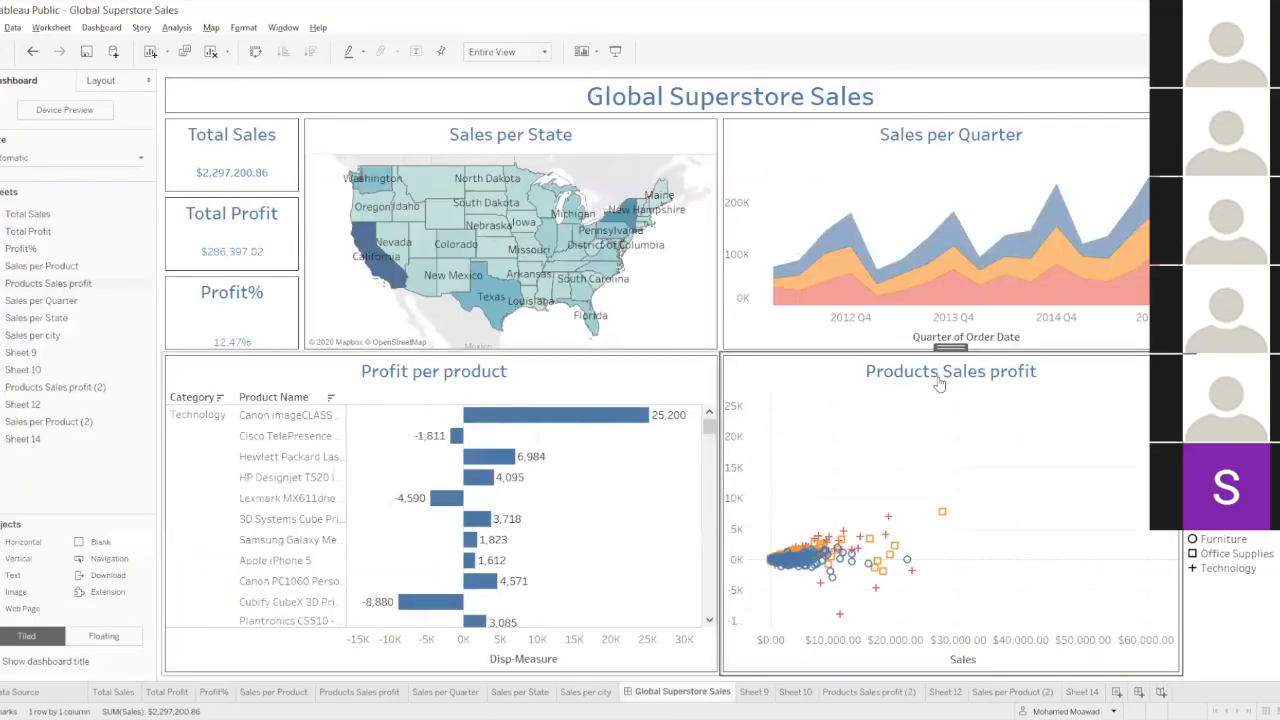
click(1082, 692)
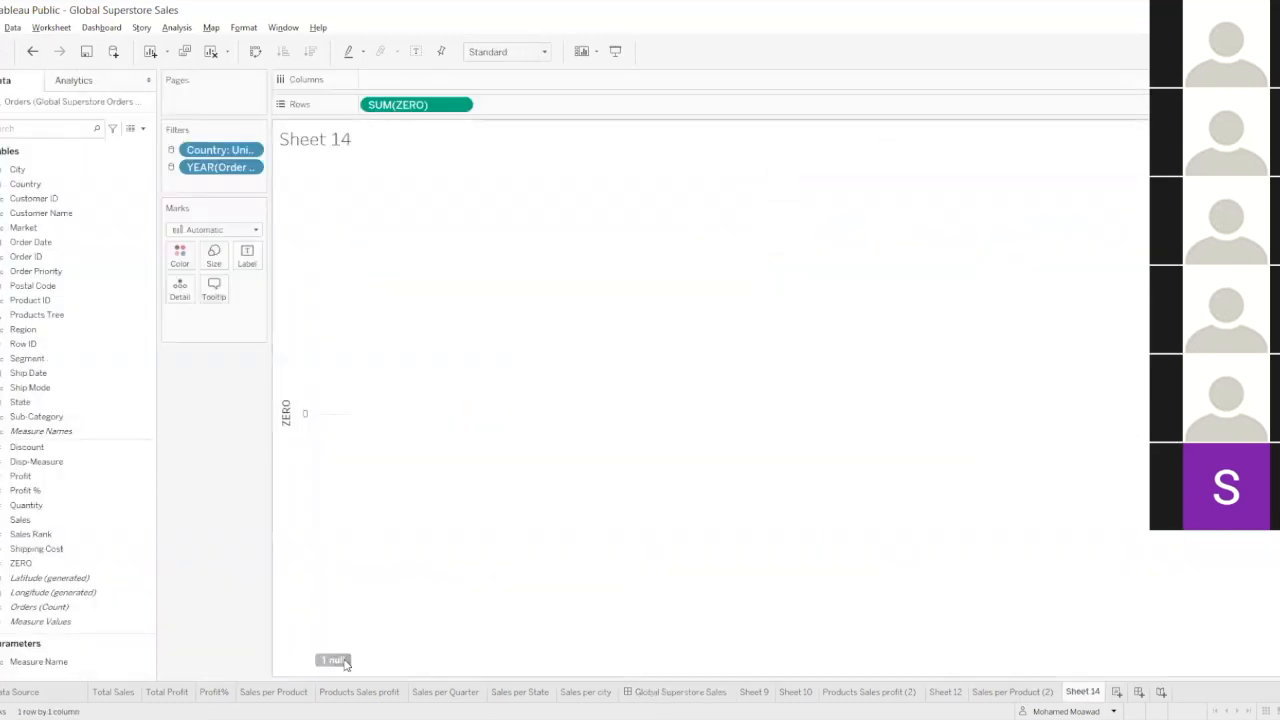
click(690, 692)
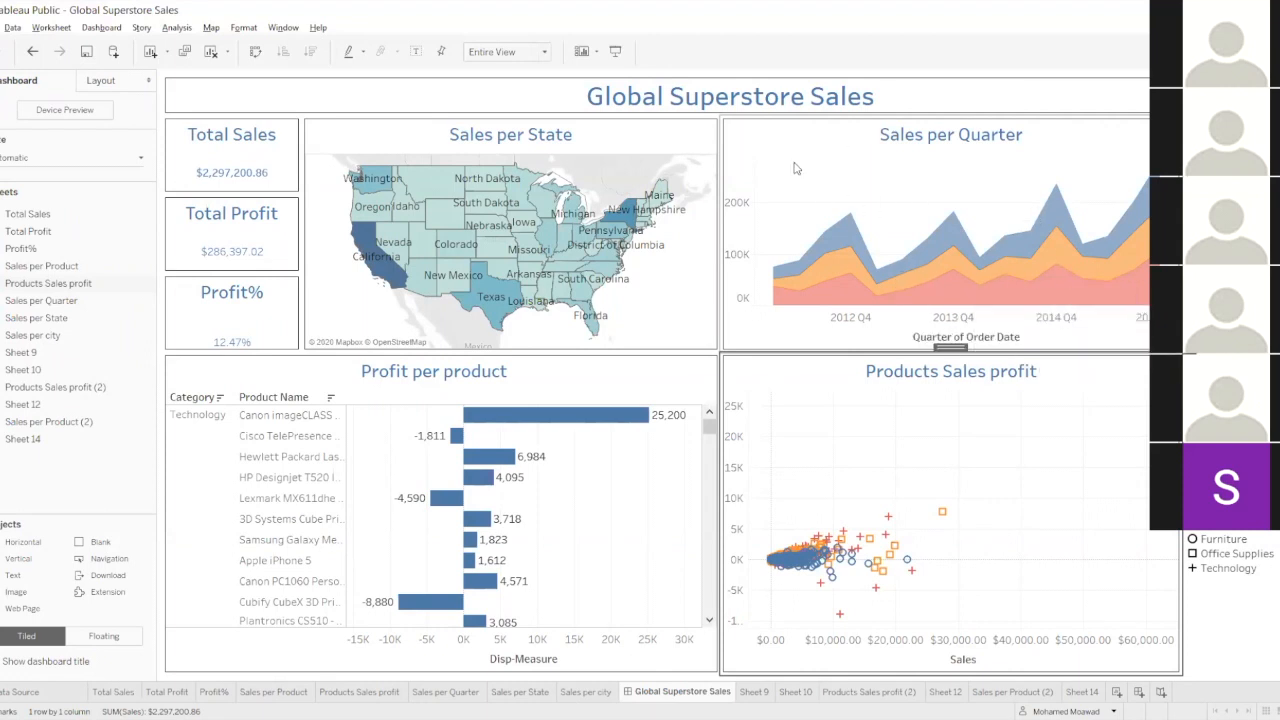
click(1081, 692)
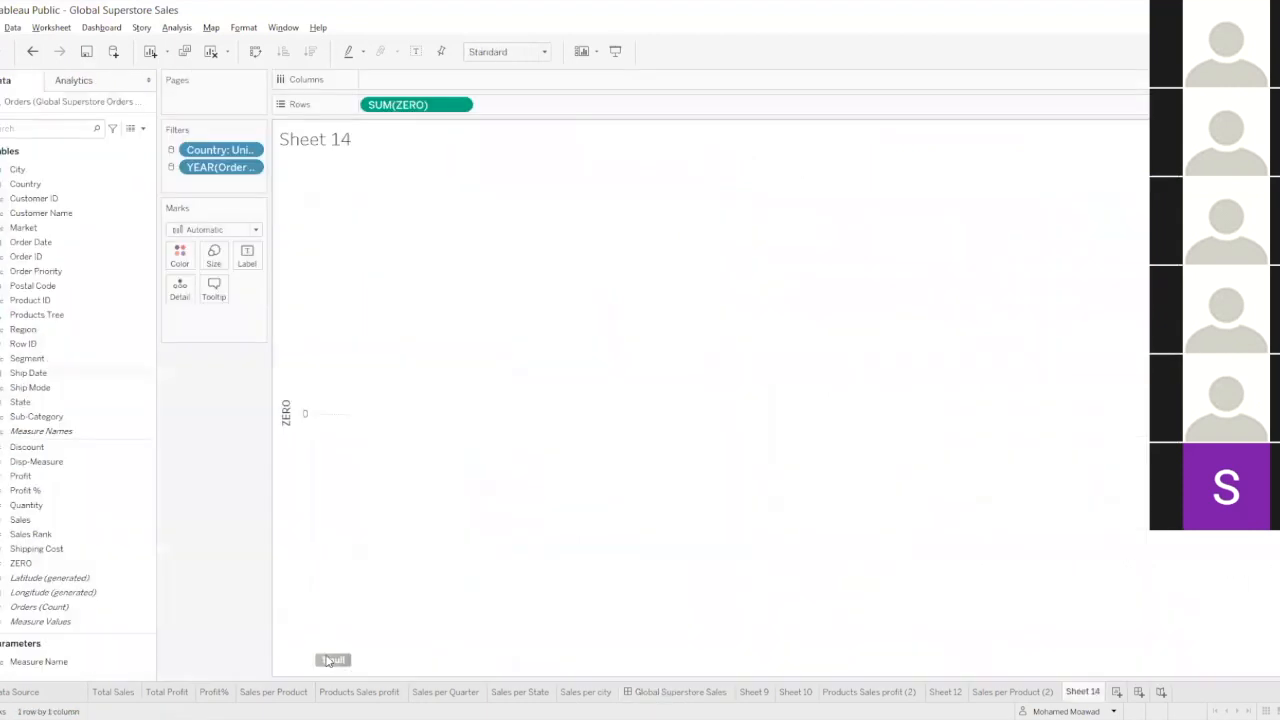
Show the ZERO axis's null value at the default position, and undo that change.
click(333, 660)
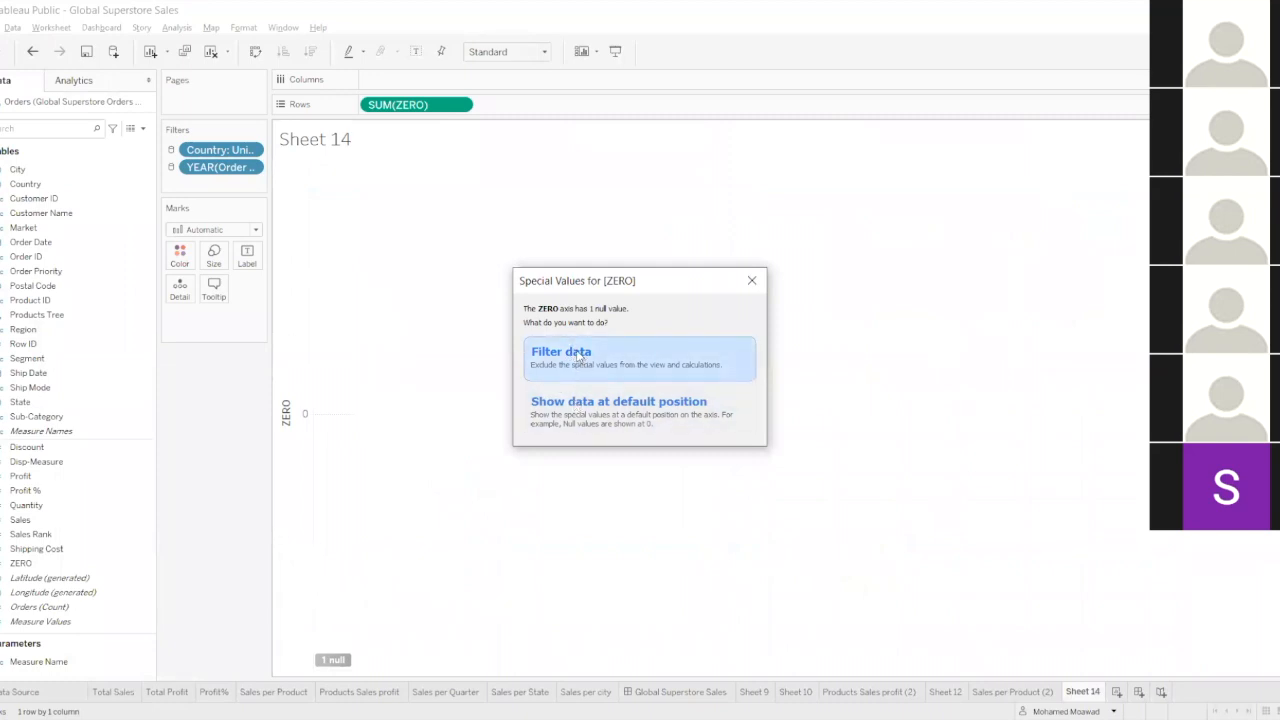
click(561, 408)
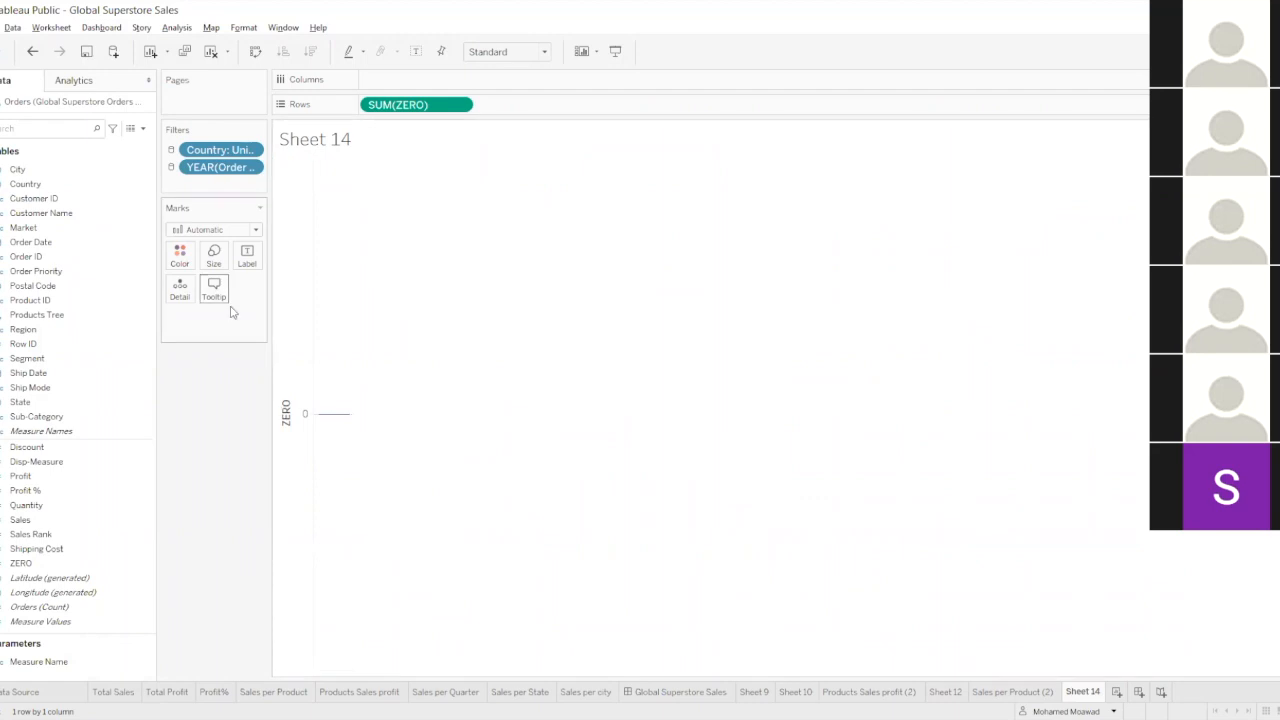
key(ctrl+z)
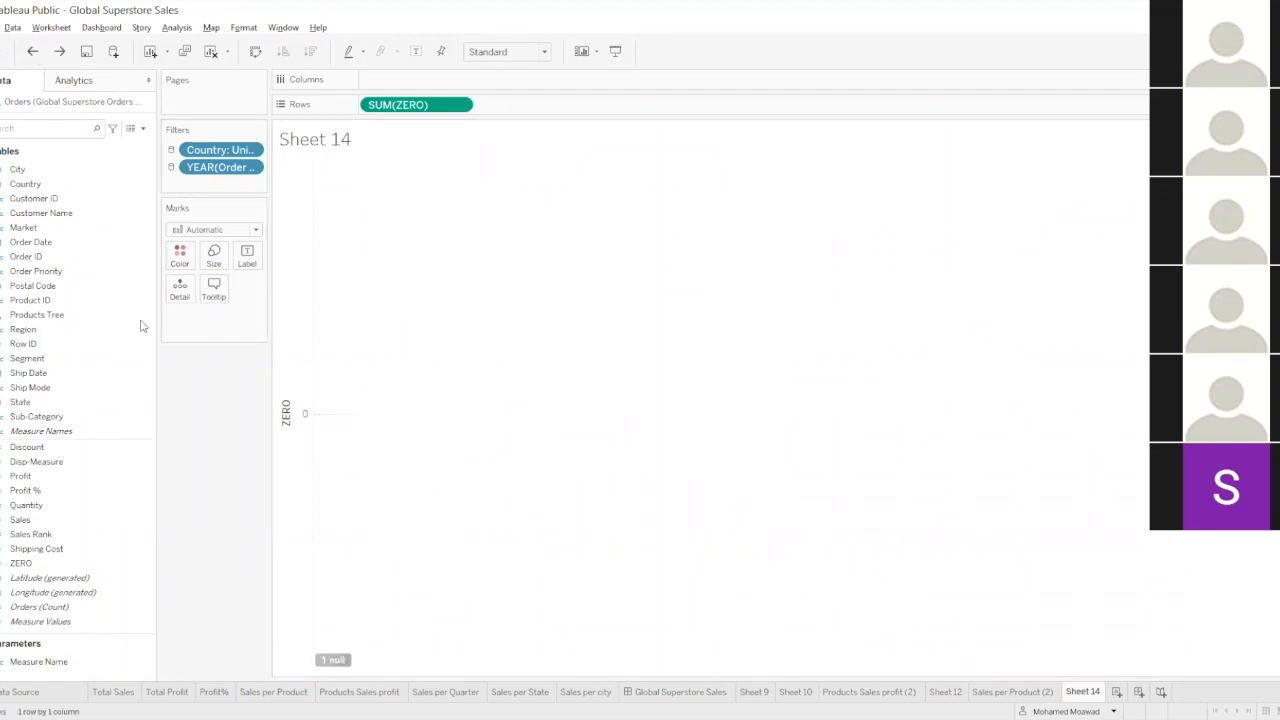
Filter the null value out of the ZERO axis, and remove the resulting SUM(ZERO) filter.
click(340, 662)
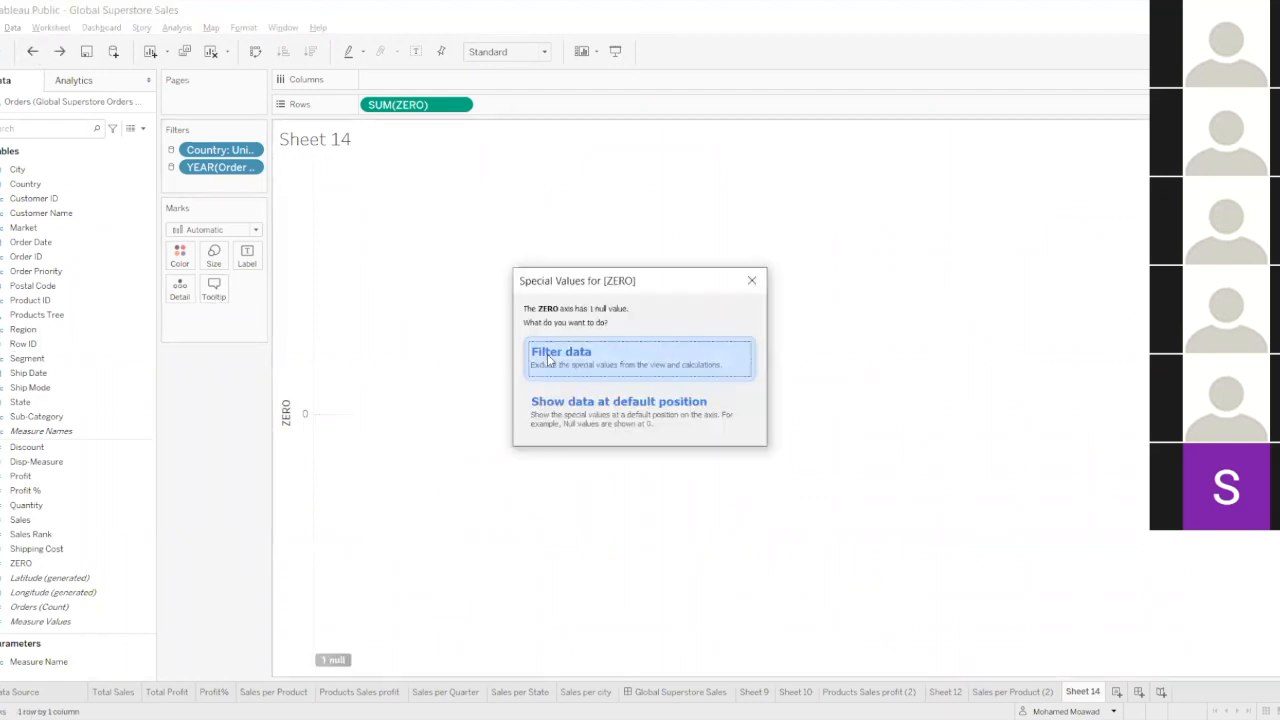
click(548, 360)
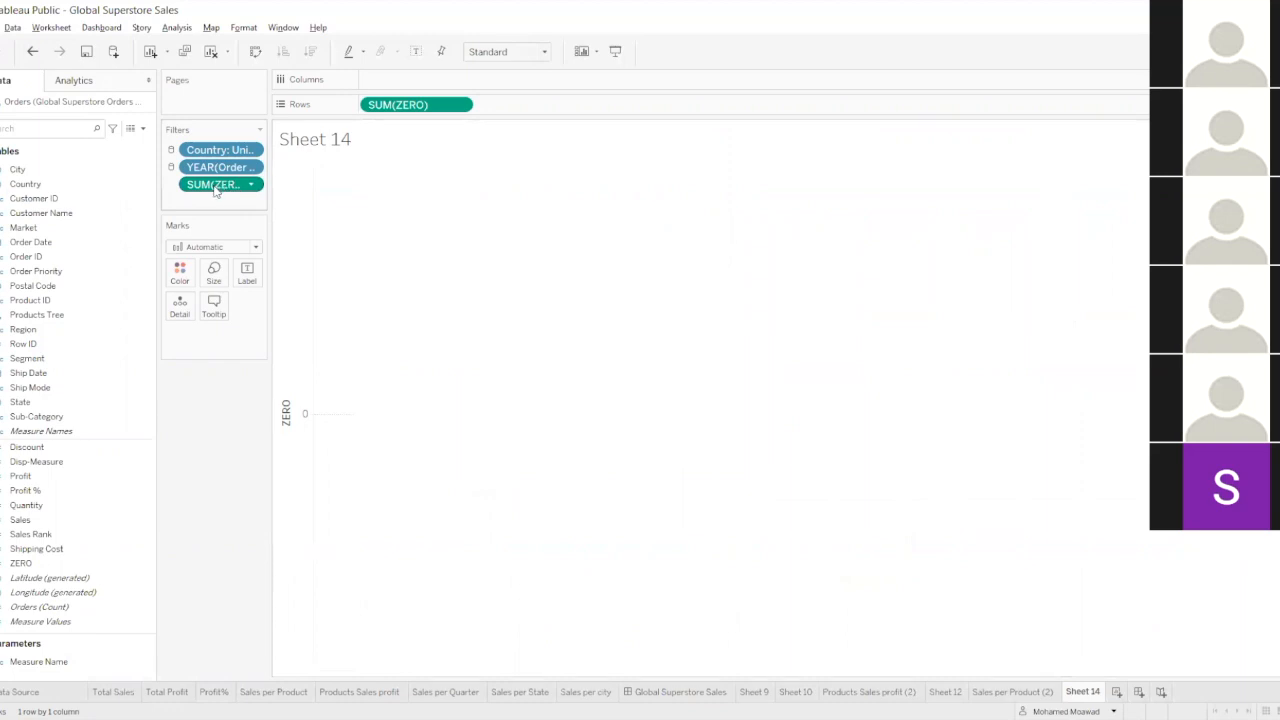
drag(214, 194, 215, 427)
Undo the changes on Sheet 14 until Rows is empty and SUM(ZERO) is back on the Marks card as detail.
click(34, 55)
click(34, 55)
click(34, 55)
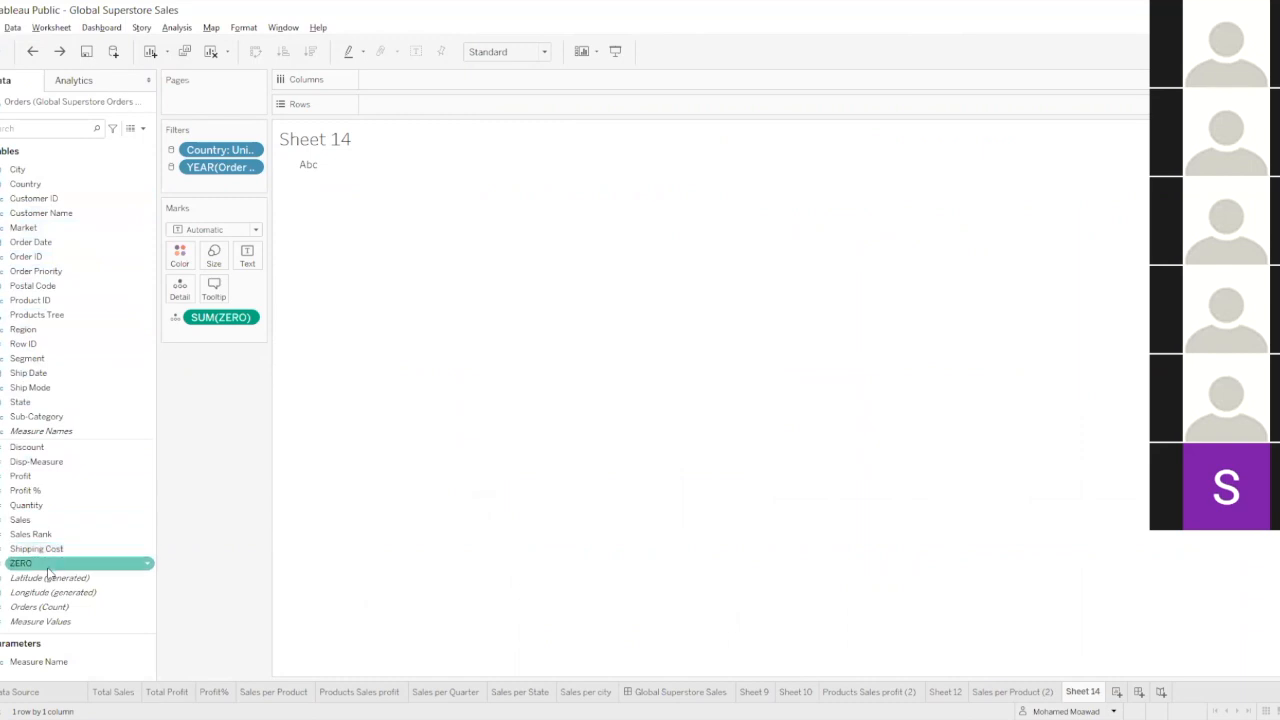
click(76, 343)
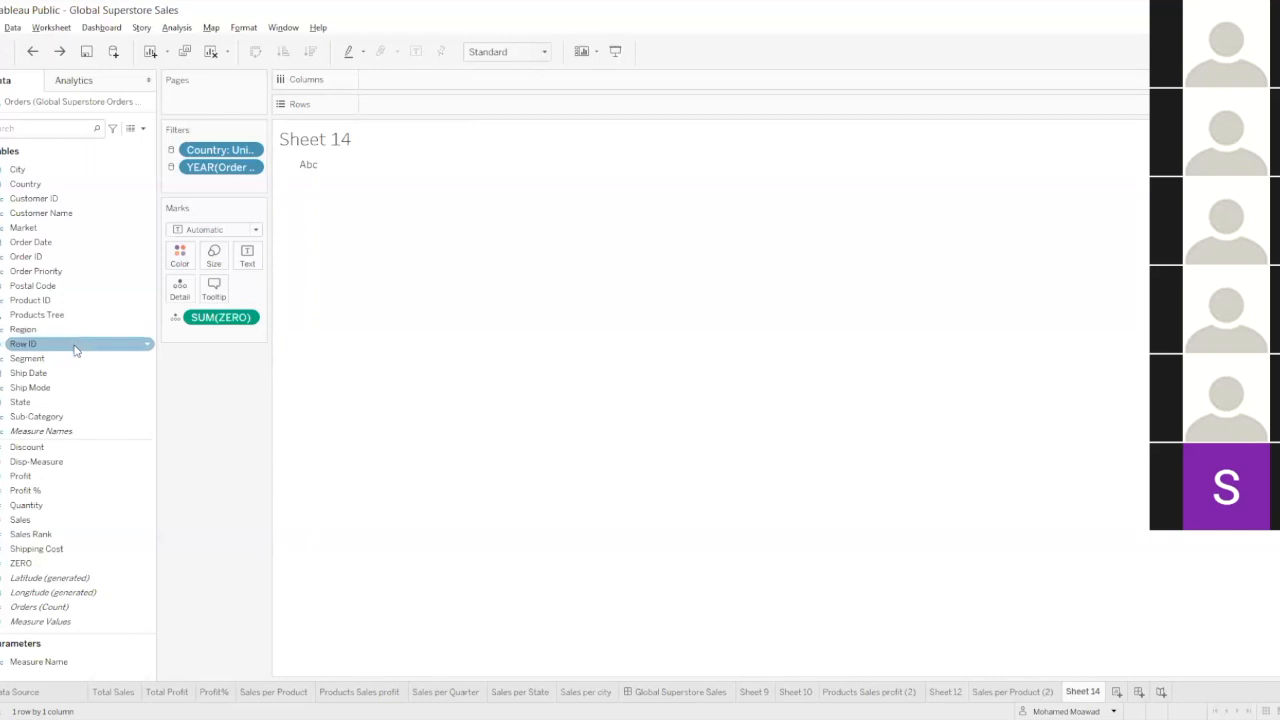